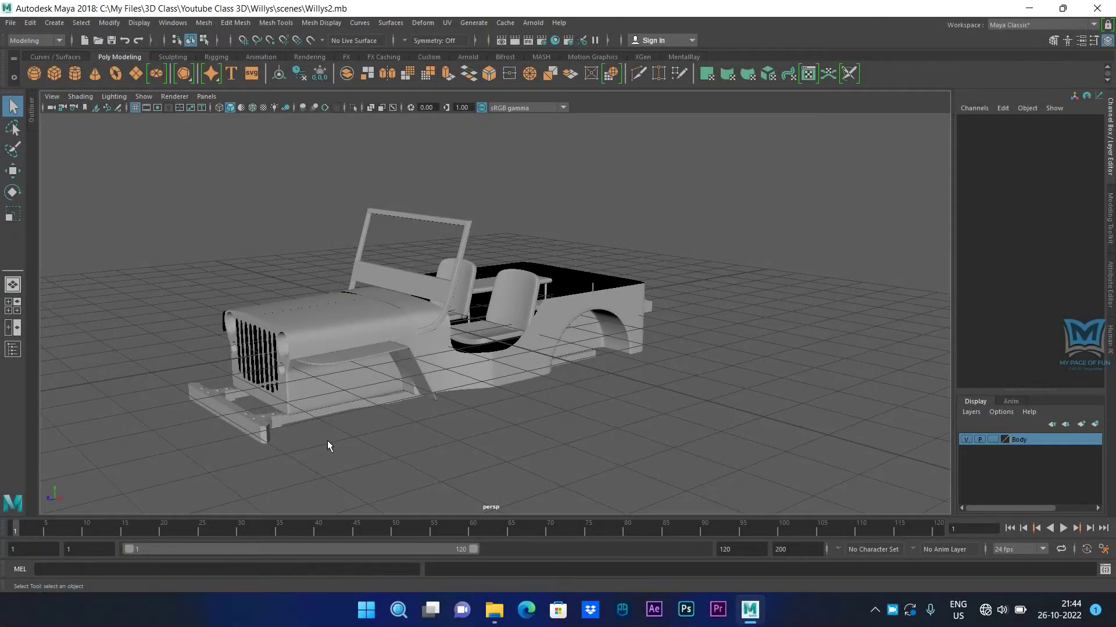
{"action": "left_click_drag", "start_coordinate": [327, 446], "coordinate": [401, 412], "text": "alt"}
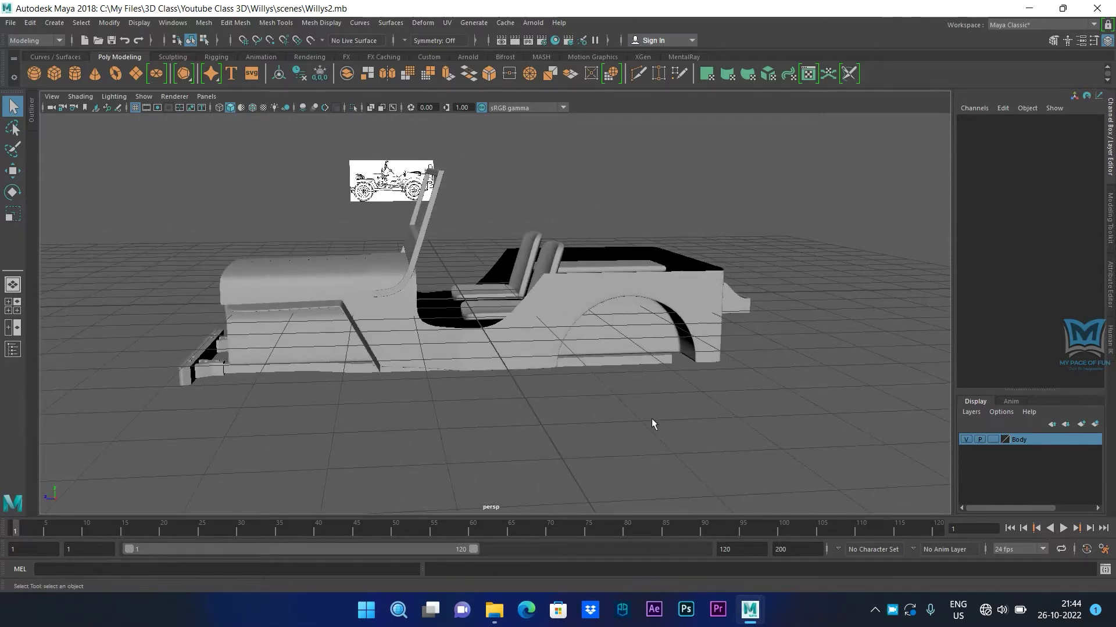
{"action": "left_click_drag", "start_coordinate": [592, 409], "coordinate": [562, 361], "text": "alt"}
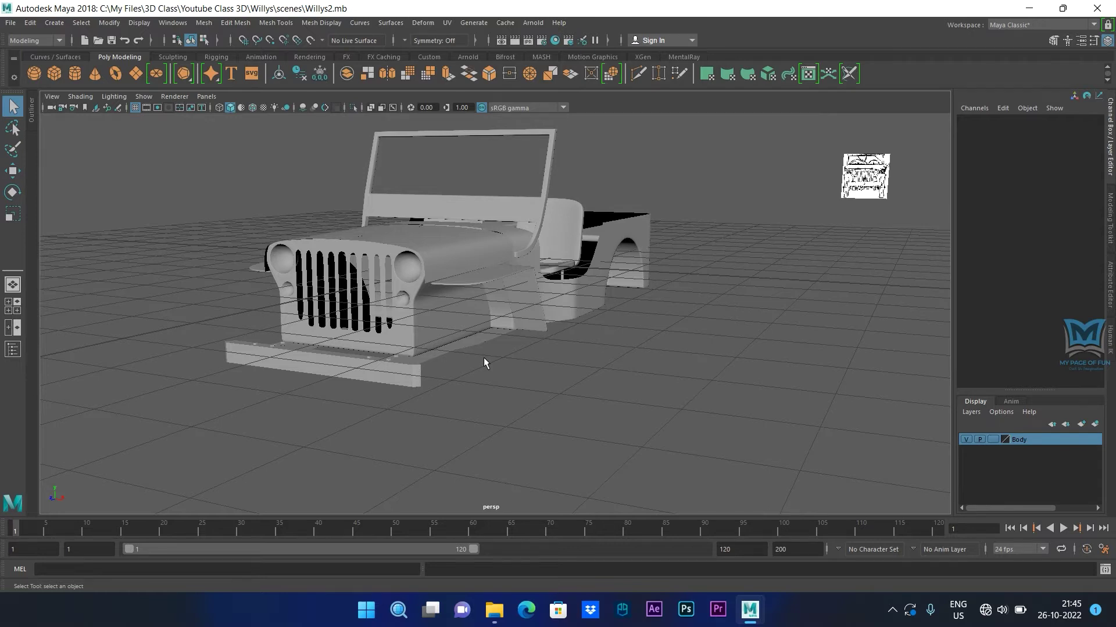
{"action": "left_click_drag", "start_coordinate": [530, 403], "coordinate": [472, 437], "text": "alt"}
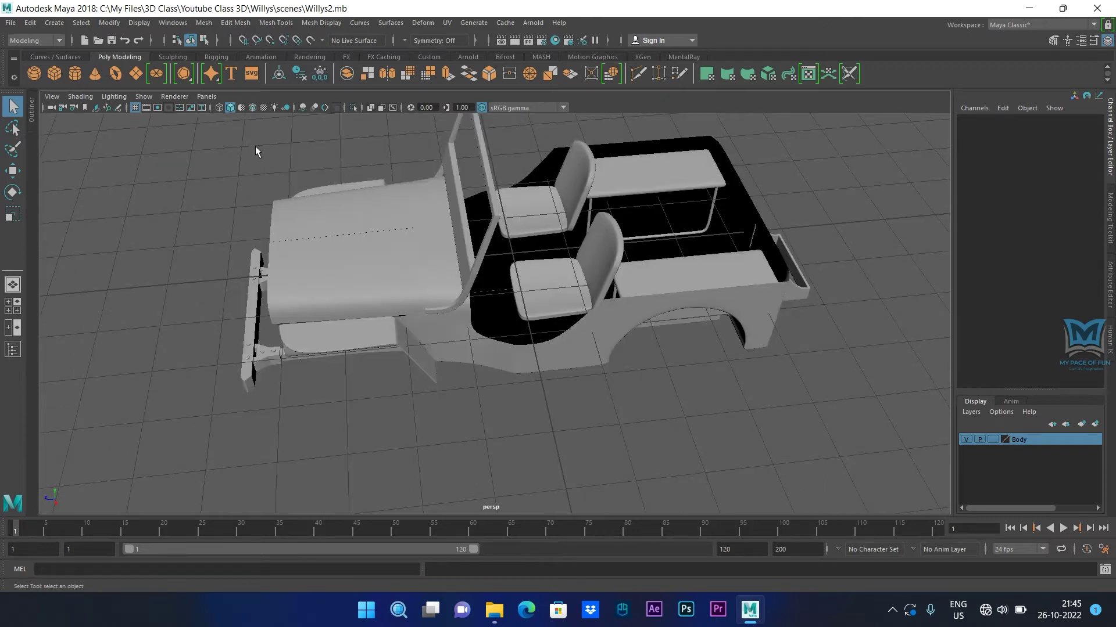
{"action": "right_click_drag", "start_coordinate": [442, 284], "coordinate": [451, 256], "text": "alt"}
Step: Add all of the jeep's parts to the Body layer and hide that layer
{"action": "left_click", "coordinate": [966, 440]}
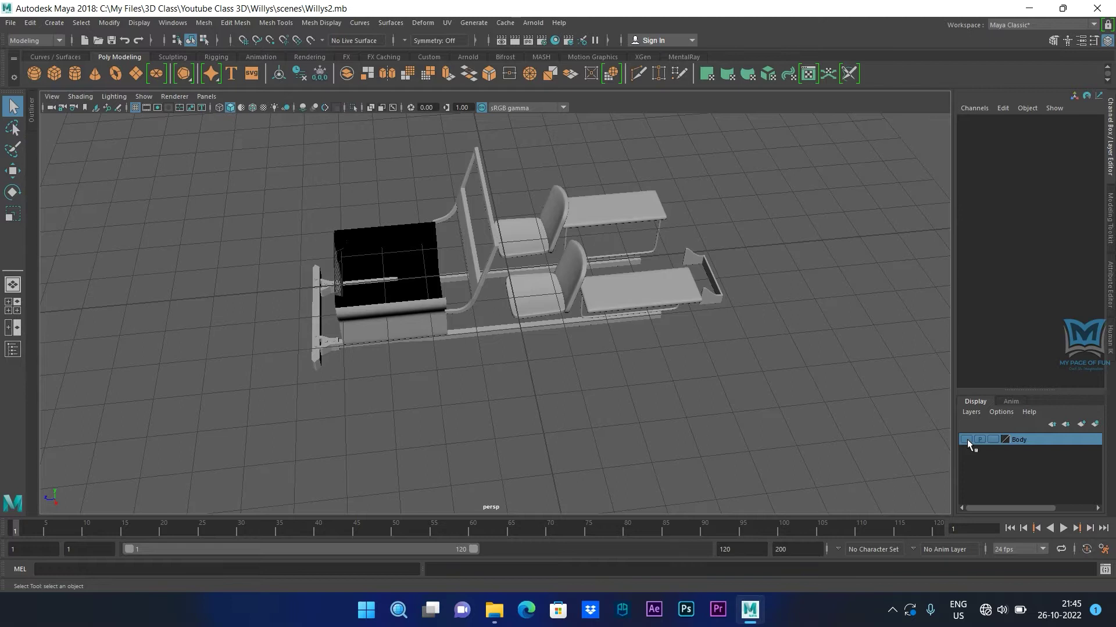
{"action": "left_click", "coordinate": [965, 440]}
{"action": "left_click_drag", "start_coordinate": [294, 134], "coordinate": [763, 406]}
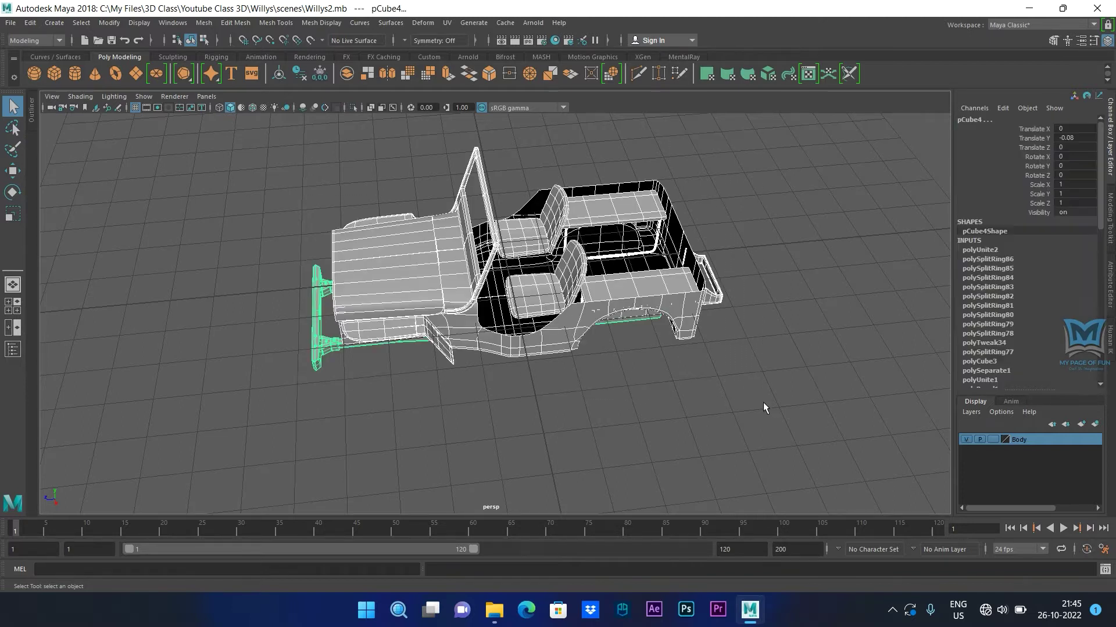
{"action": "right_click", "coordinate": [1021, 440]}
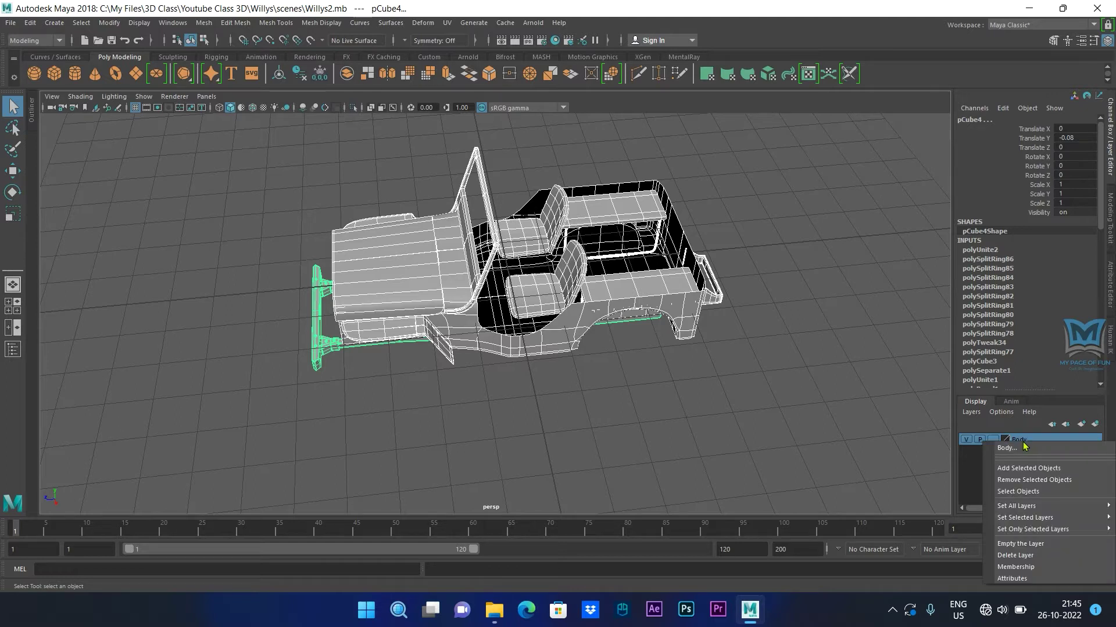
{"action": "left_click", "coordinate": [1026, 469]}
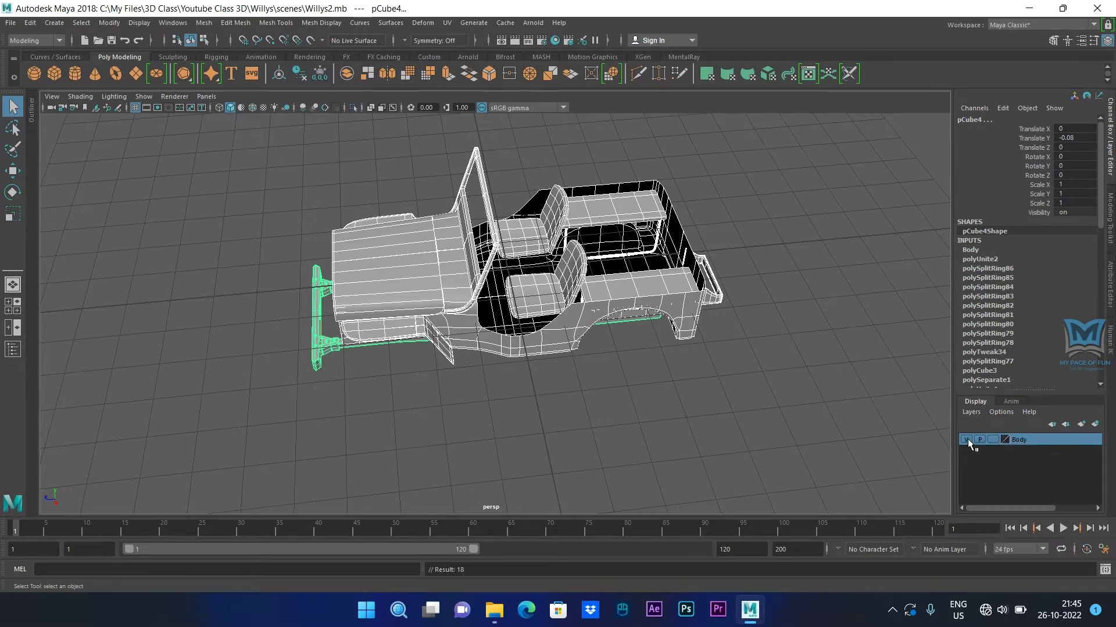
{"action": "left_click", "coordinate": [965, 440]}
Step: Create a polygon pipe primitive with the side blueprint in view as the base for a tyre
{"action": "left_click_drag", "start_coordinate": [610, 433], "coordinate": [592, 393], "text": "alt"}
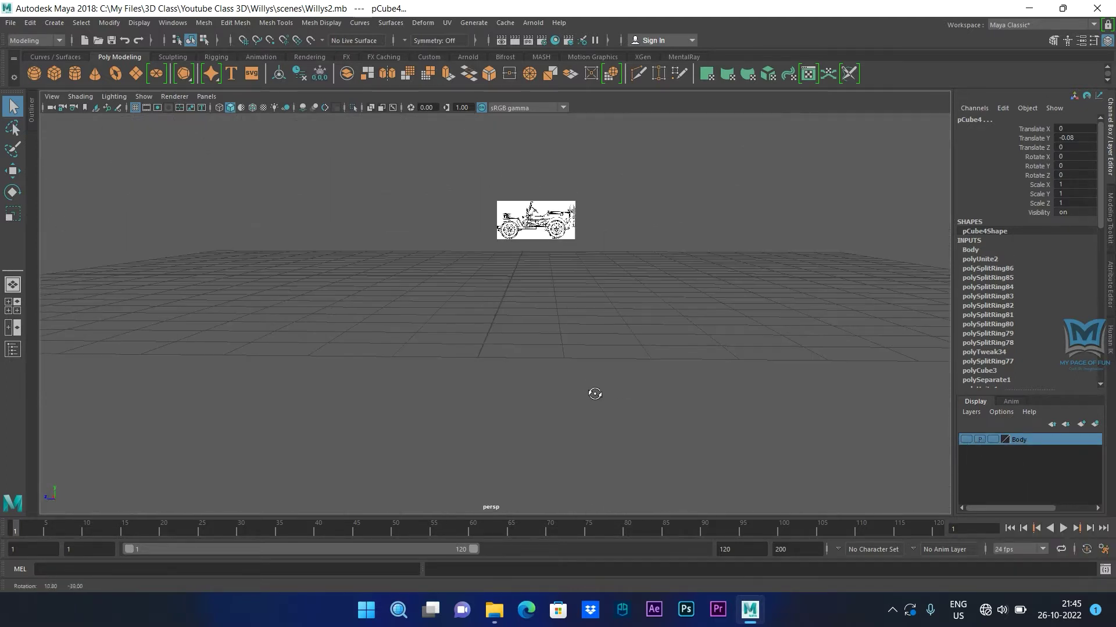
{"action": "key", "text": "space"}
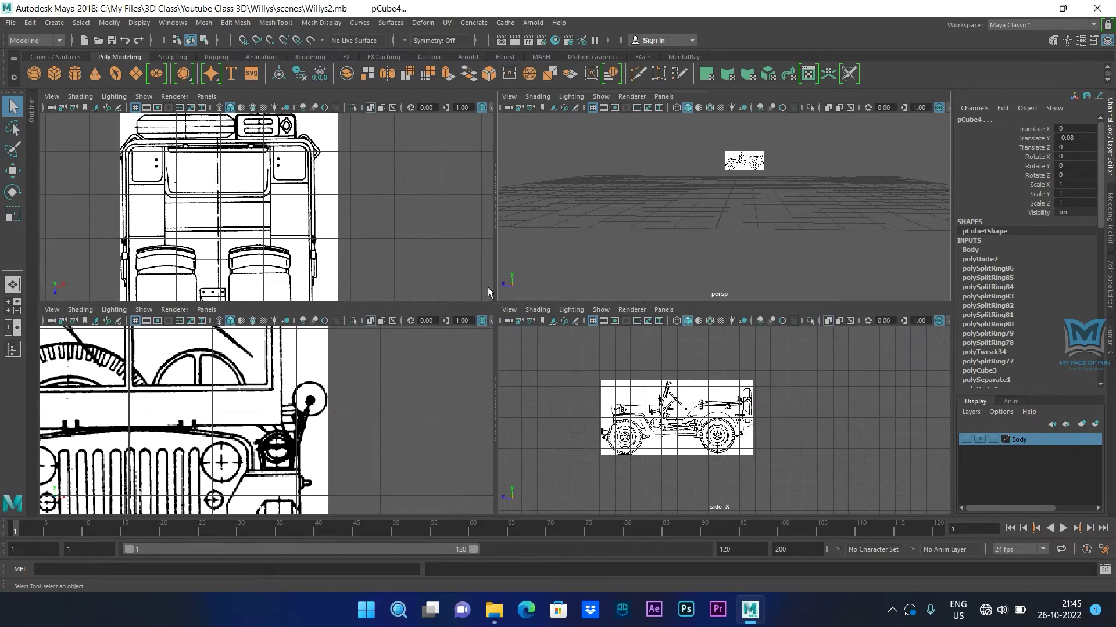
{"action": "key", "text": "space"}
{"action": "scroll", "coordinate": [629, 430], "scroll_direction": "up", "scroll_amount": 8}
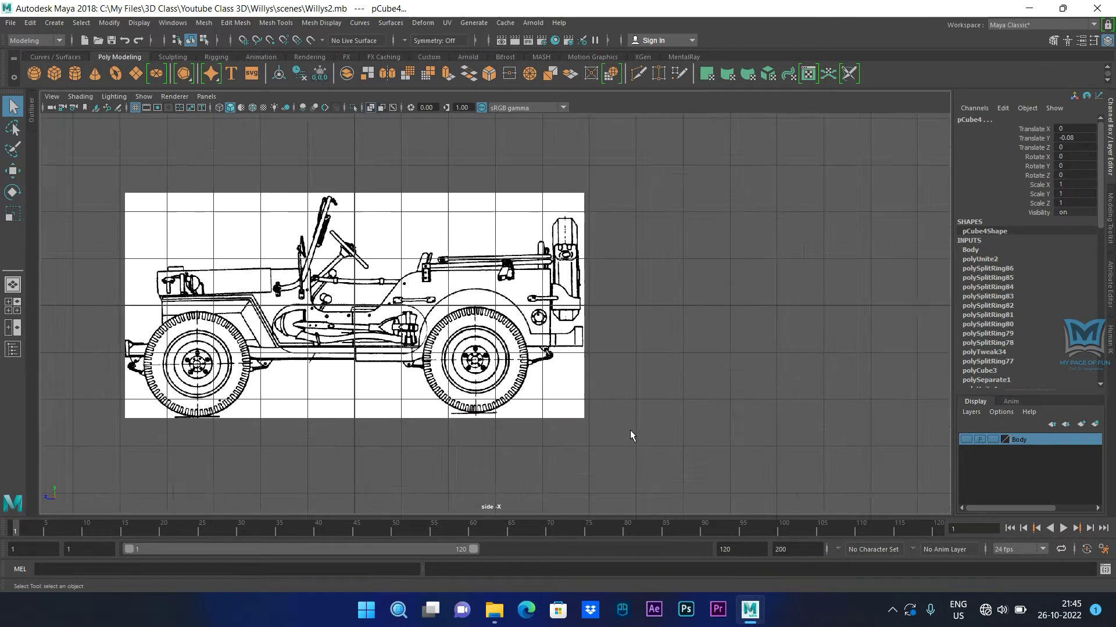
{"action": "middle_click_drag", "start_coordinate": [539, 444], "coordinate": [555, 385], "text": "alt"}
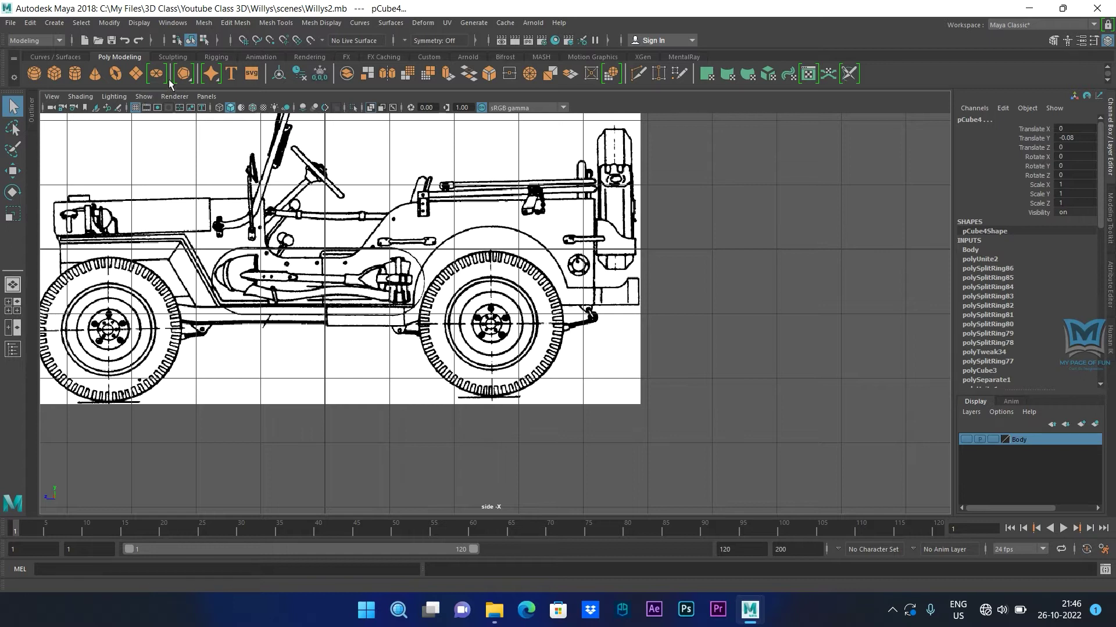
{"action": "right_click", "coordinate": [187, 82]}
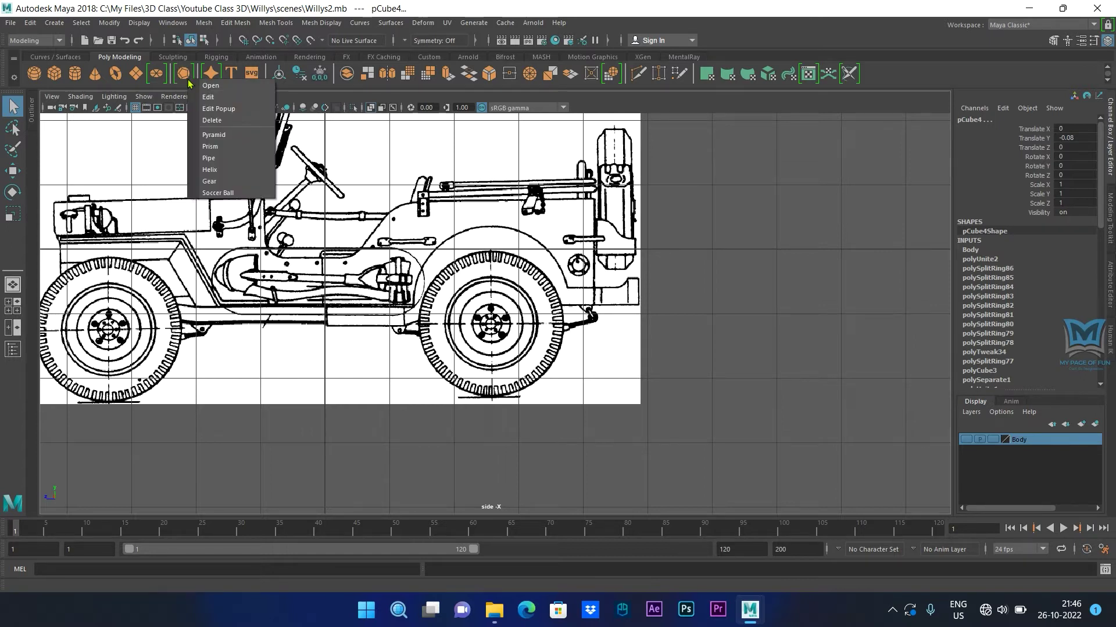
{"action": "left_click", "coordinate": [210, 158]}
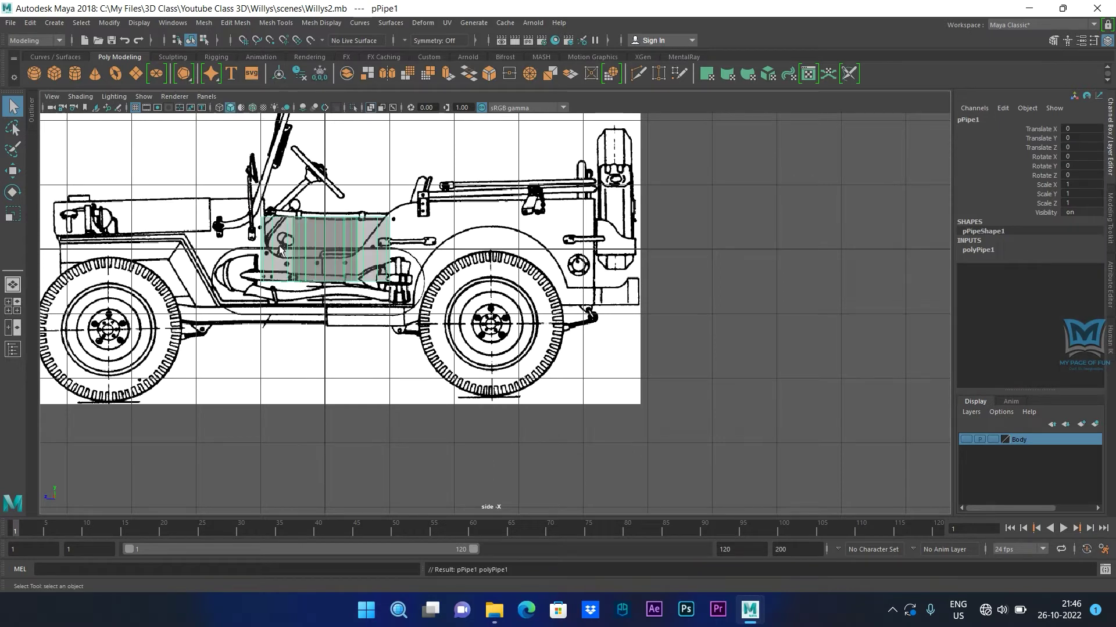
Step: Rotate the pipe to face the side view by setting its Z rotation to 90
{"action": "key", "text": "e"}
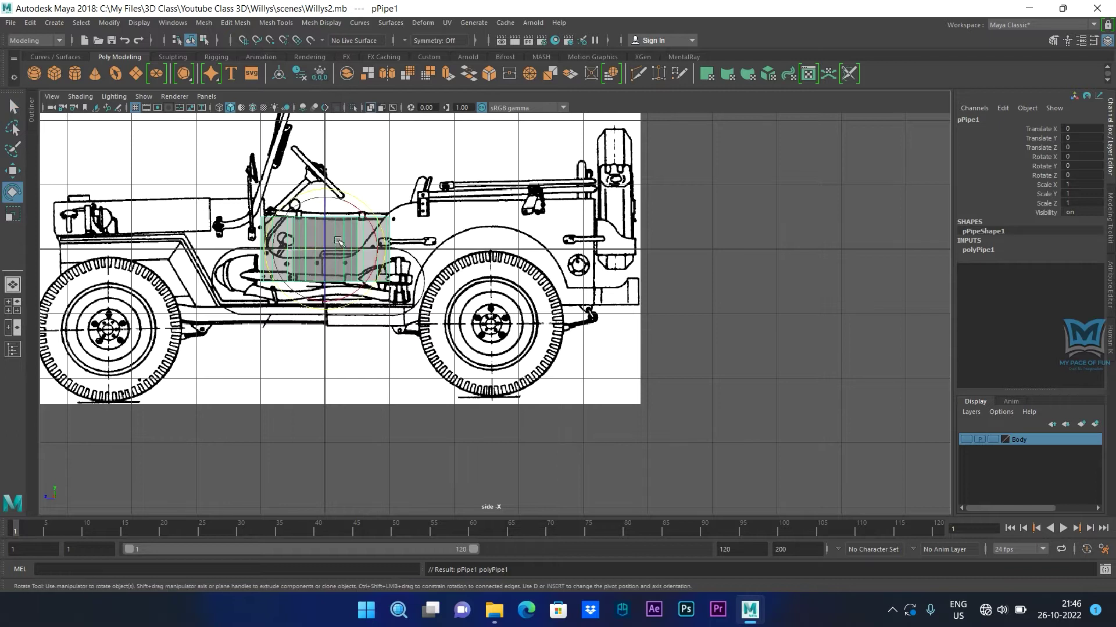
{"action": "left_click_drag", "start_coordinate": [324, 217], "coordinate": [315, 279]}
{"action": "left_click", "coordinate": [1074, 176]}
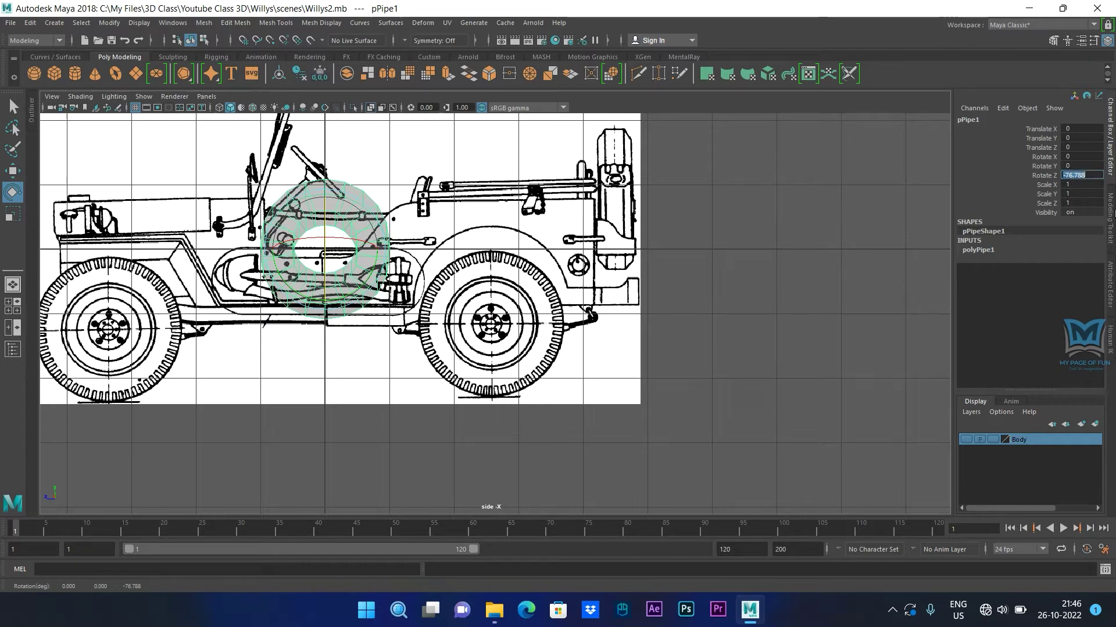
{"action": "type", "text": "90"}
{"action": "key", "text": "Return"}
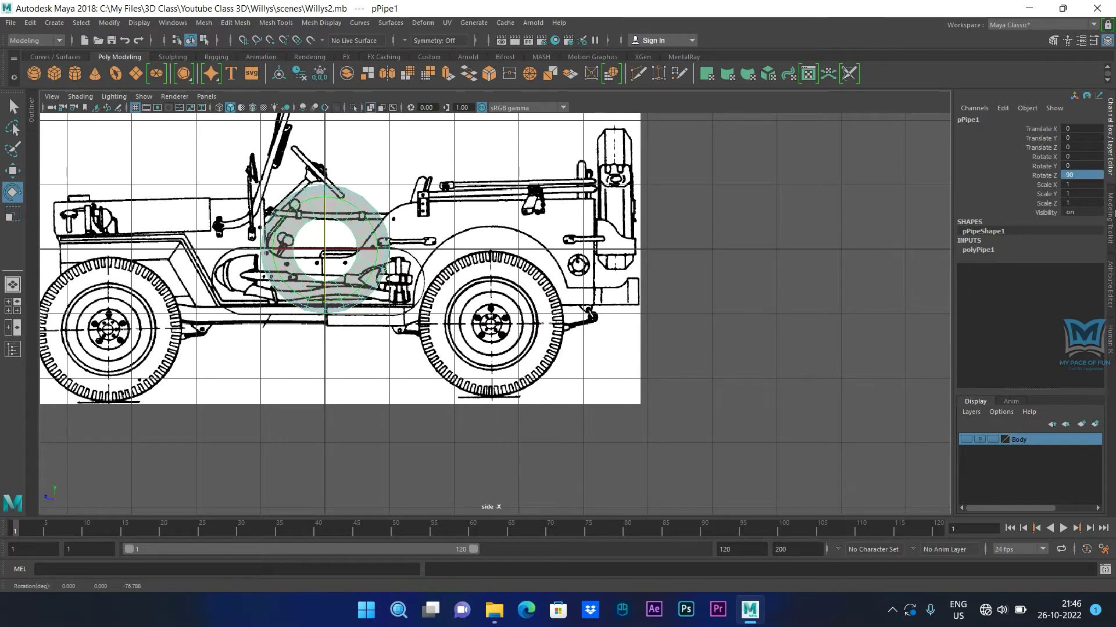
Step: Move the pipe onto the rear wheel of the side blueprint and scale it uniformly to about 1.117 to match the tyre outline
{"action": "key", "text": "w"}
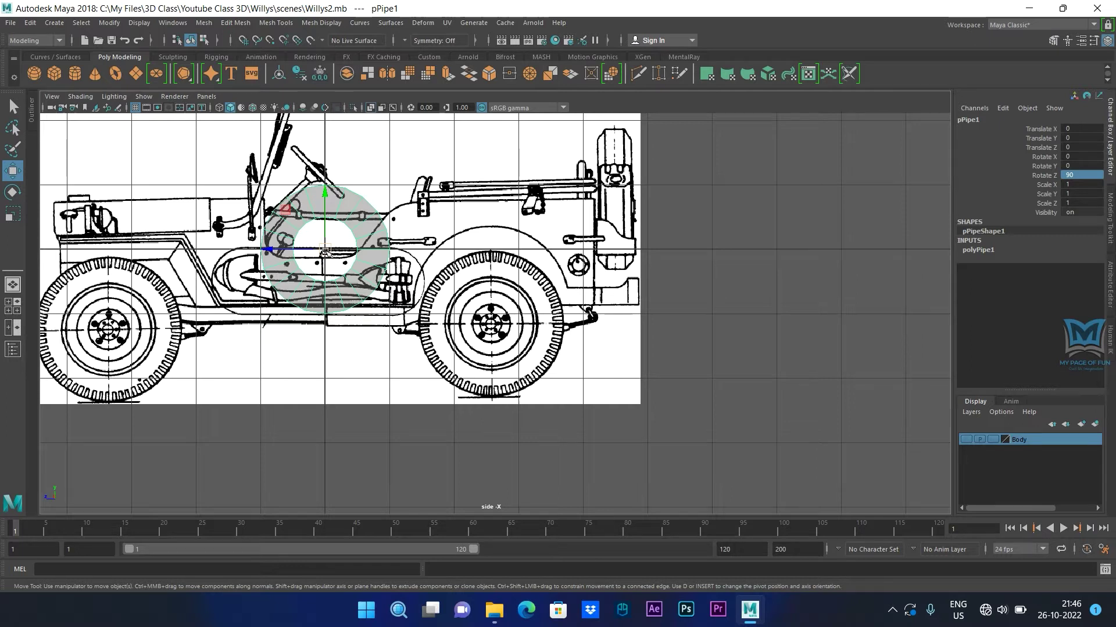
{"action": "left_click_drag", "start_coordinate": [325, 251], "coordinate": [490, 324]}
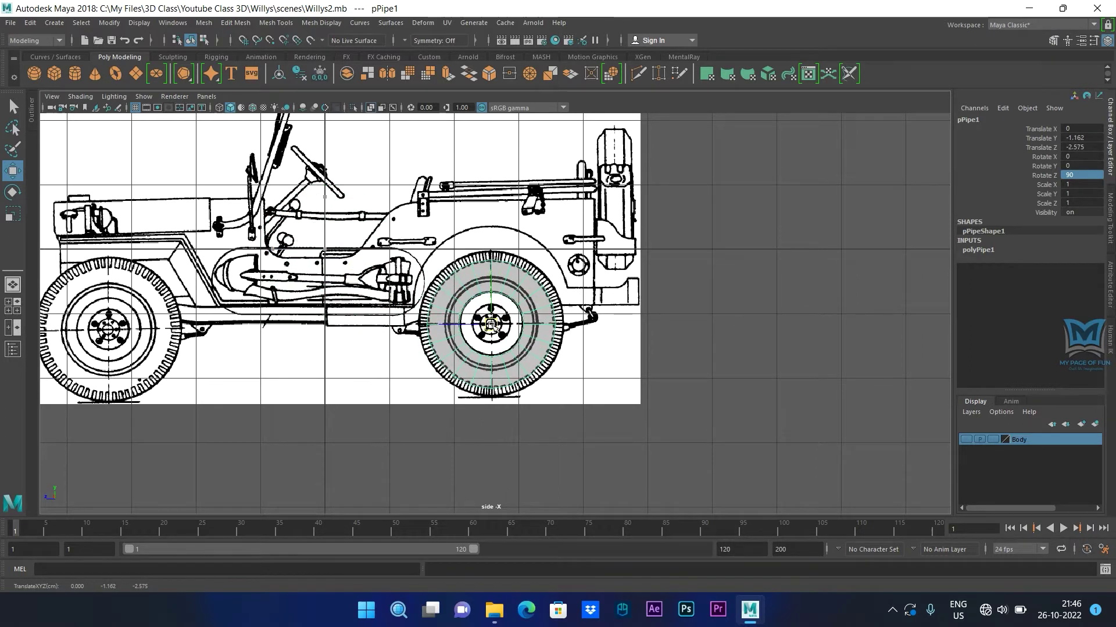
{"action": "key", "text": "r"}
{"action": "left_click_drag", "start_coordinate": [491, 324], "coordinate": [502, 330]}
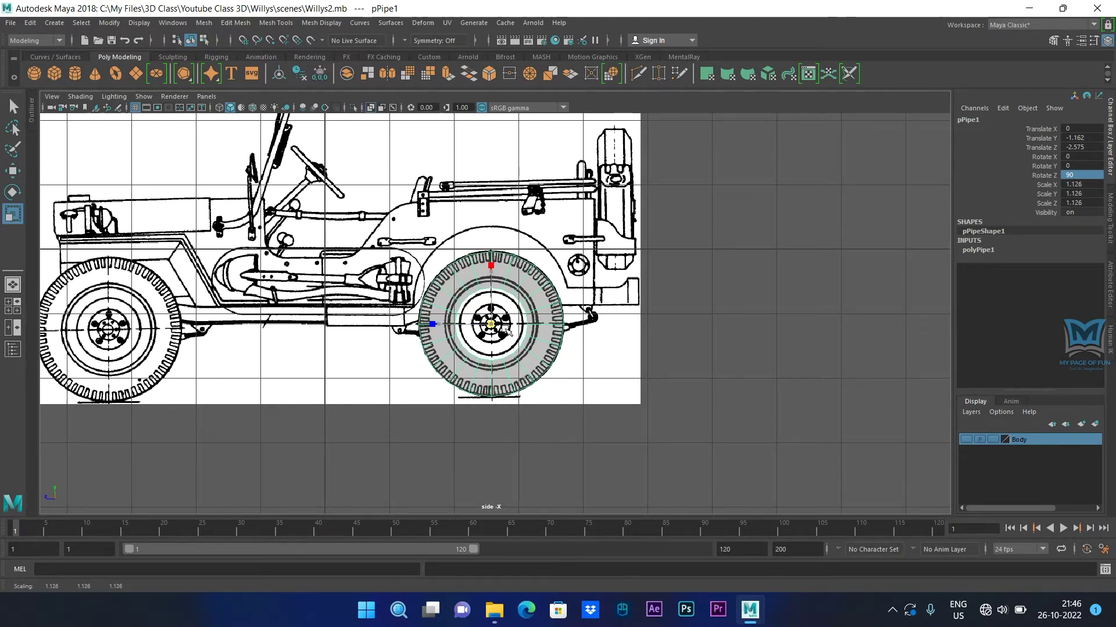
{"action": "scroll", "coordinate": [737, 336], "scroll_direction": "up", "scroll_amount": 3}
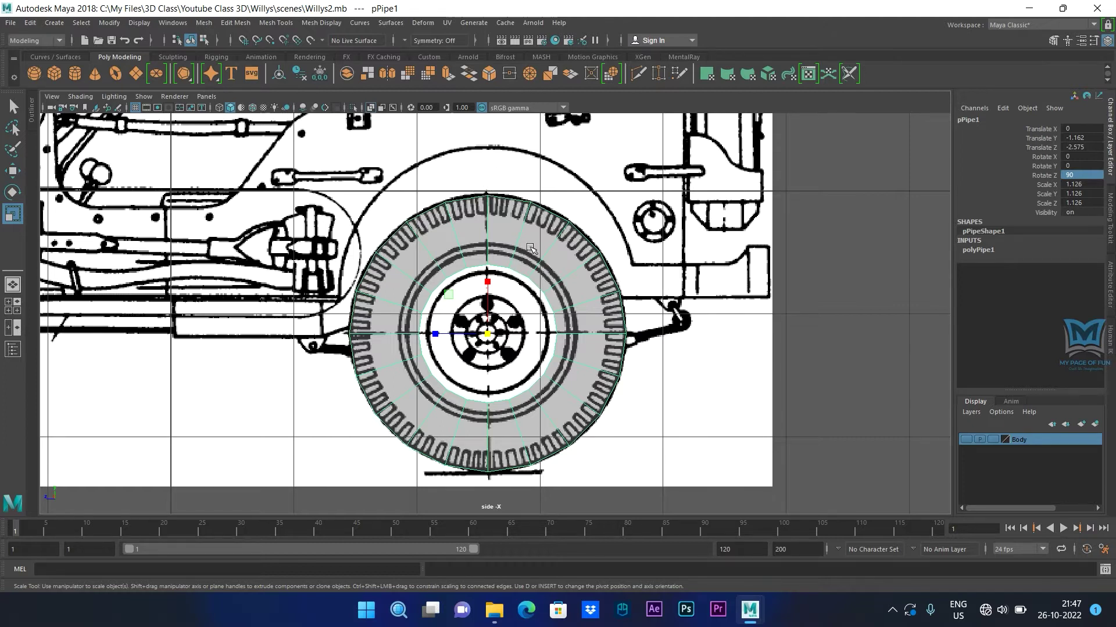
{"action": "left_click_drag", "start_coordinate": [487, 332], "coordinate": [491, 336]}
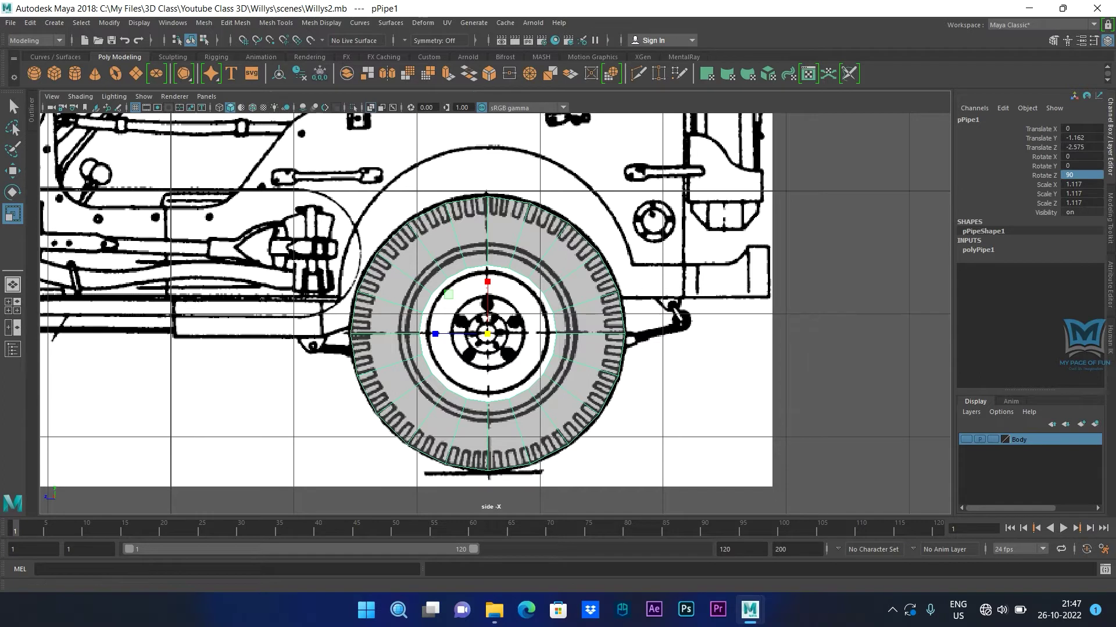
{"action": "left_click", "coordinate": [893, 612]}
{"action": "left_click", "coordinate": [892, 611]}
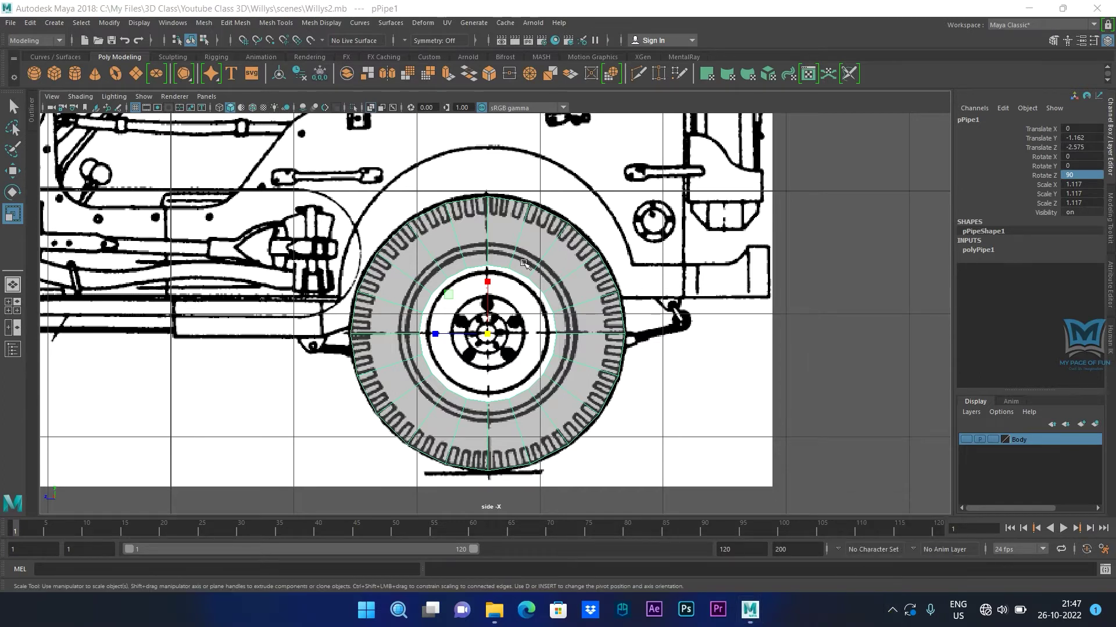
Step: Try pipe thickness values of 0.8 and 0.1, and settle on 0.3
{"action": "left_click", "coordinate": [978, 250]}
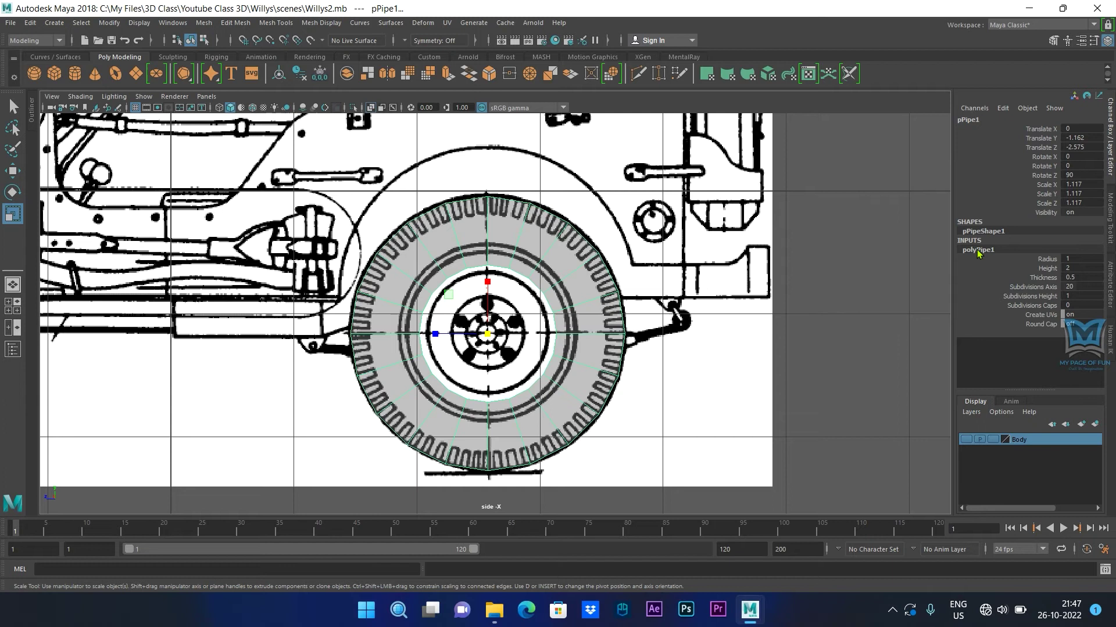
{"action": "double_click", "coordinate": [1071, 277]}
{"action": "key", "text": "BackSpace"}
{"action": "type", "text": ".8"}
{"action": "key", "text": "Return"}
{"action": "left_click", "coordinate": [1071, 276]}
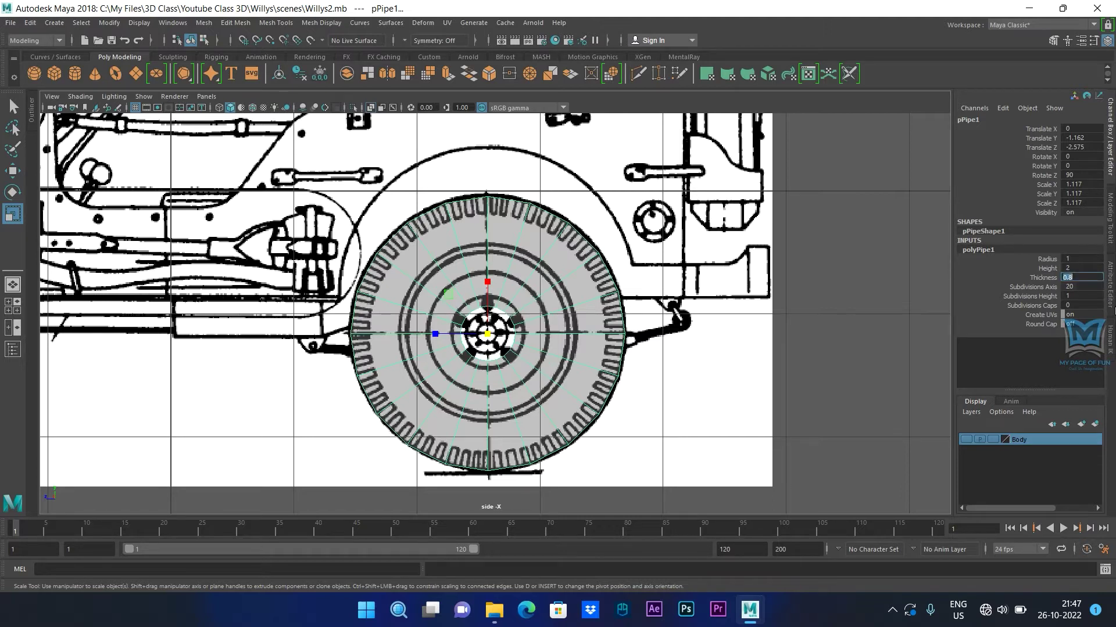
{"action": "type", "text": ".1"}
{"action": "key", "text": "Return"}
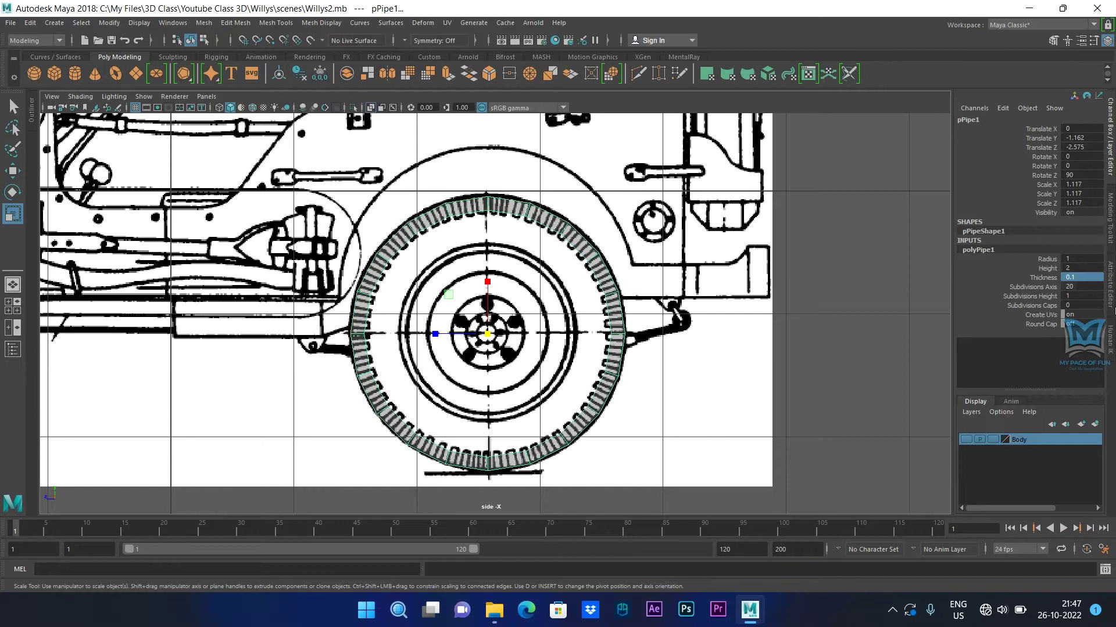
{"action": "left_click", "coordinate": [1067, 278]}
{"action": "type", "text": ".3"}
{"action": "key", "text": "Return"}
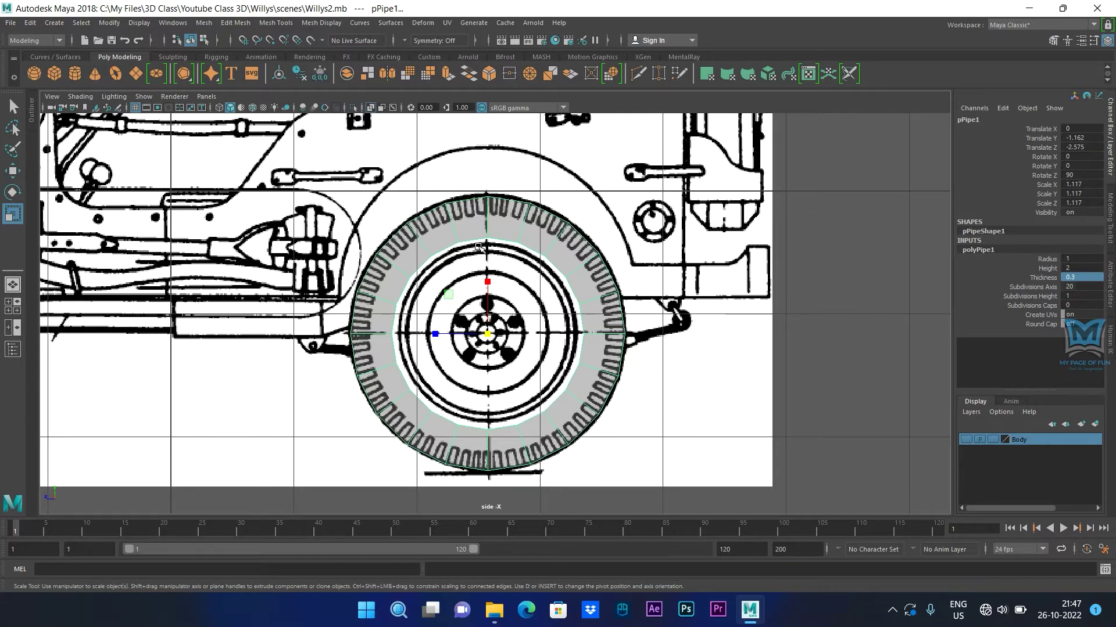
Step: Move the pipe along X to about 1.8, centred on a wheel of the front blueprint
{"action": "key", "text": "space"}
{"action": "key", "text": "space"}
{"action": "left_click_drag", "start_coordinate": [535, 373], "coordinate": [674, 386], "text": "alt"}
{"action": "key", "text": "space"}
{"action": "key", "text": "space"}
{"action": "scroll", "coordinate": [516, 370], "scroll_direction": "down", "scroll_amount": 5}
{"action": "scroll", "coordinate": [516, 370], "scroll_direction": "down", "scroll_amount": 2}
{"action": "scroll", "coordinate": [521, 327], "scroll_direction": "up", "scroll_amount": 6}
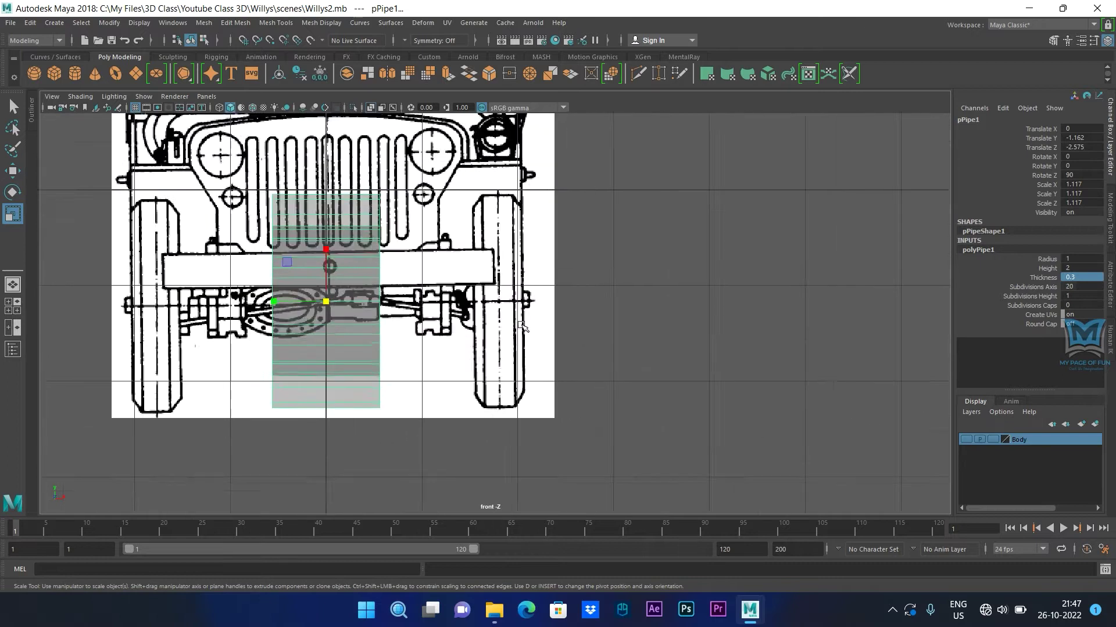
{"action": "scroll", "coordinate": [522, 327], "scroll_direction": "up", "scroll_amount": 1}
{"action": "key", "text": "w"}
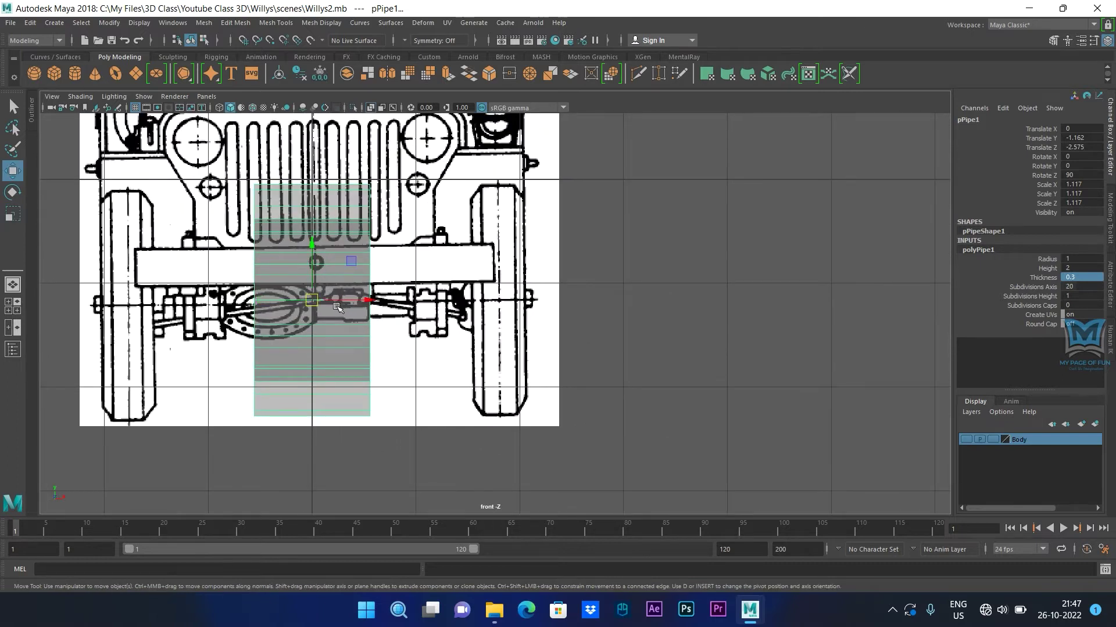
{"action": "left_click_drag", "start_coordinate": [366, 299], "coordinate": [557, 307]}
{"action": "left_click_drag", "start_coordinate": [559, 303], "coordinate": [558, 306]}
Step: Narrow the pipe to the flat tread width of the front blueprint's tyre, with a Y scale of about 0.335
{"action": "key", "text": "r"}
{"action": "left_click_drag", "start_coordinate": [438, 300], "coordinate": [481, 302]}
{"action": "scroll", "coordinate": [506, 299], "scroll_direction": "up", "scroll_amount": 1}
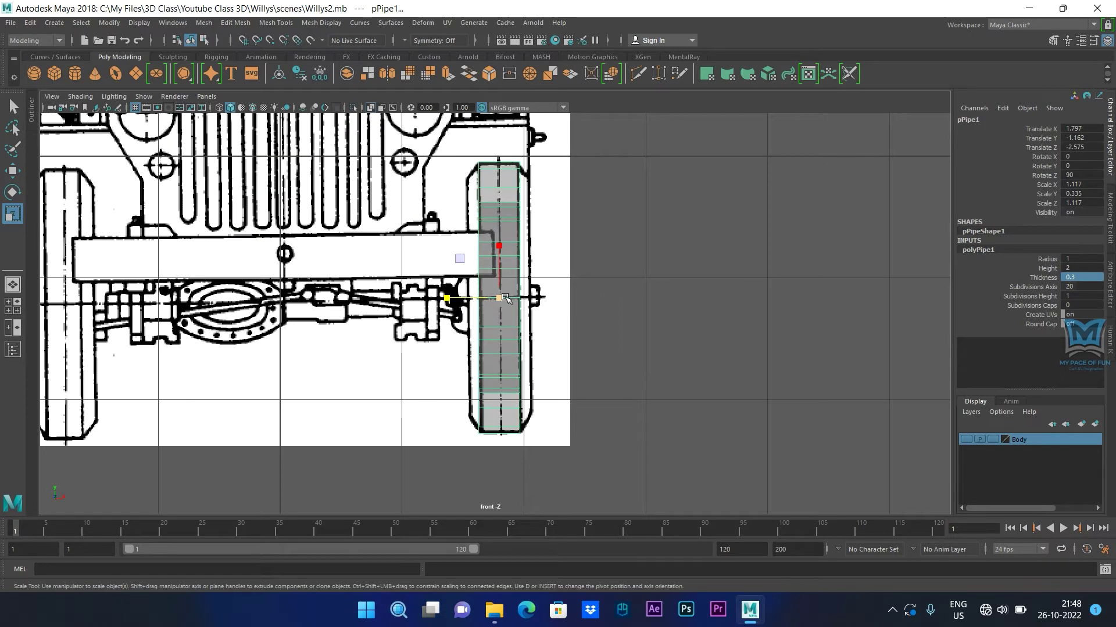
Step: Examine the narrowed tyre pipe from several angles in the perspective view
{"action": "key", "text": "space"}
{"action": "key", "text": "space"}
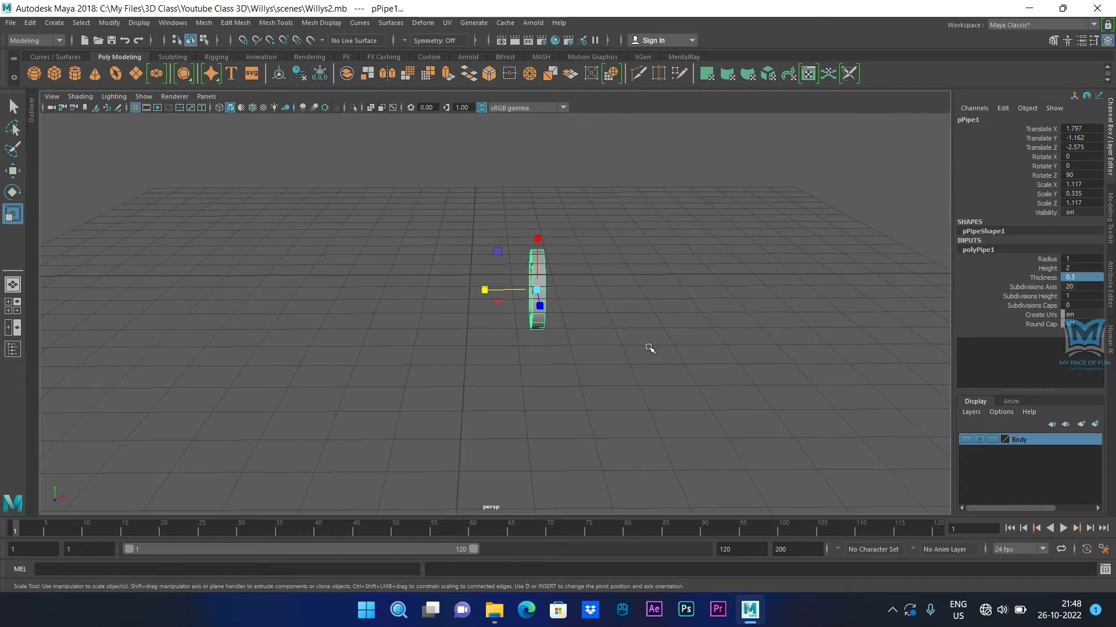
{"action": "left_click_drag", "start_coordinate": [650, 348], "coordinate": [580, 343], "text": "alt"}
{"action": "right_click_drag", "start_coordinate": [580, 343], "coordinate": [636, 352], "text": "alt"}
{"action": "middle_click_drag", "start_coordinate": [630, 351], "coordinate": [457, 373], "text": "alt"}
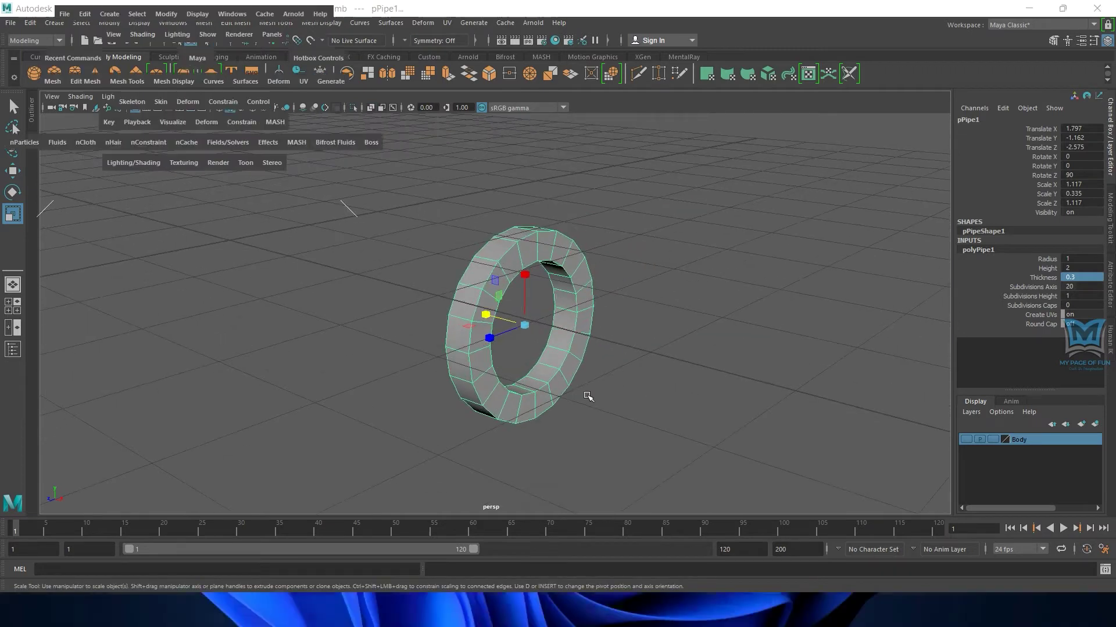
Step: Select the blueprint image planes together in the perspective view
{"action": "key", "text": "space"}
{"action": "key", "text": "space"}
{"action": "scroll", "coordinate": [651, 408], "scroll_direction": "down", "scroll_amount": 8}
{"action": "key", "text": "space"}
{"action": "key", "text": "space"}
{"action": "scroll", "coordinate": [688, 232], "scroll_direction": "down", "scroll_amount": 5}
{"action": "left_click", "coordinate": [686, 215]}
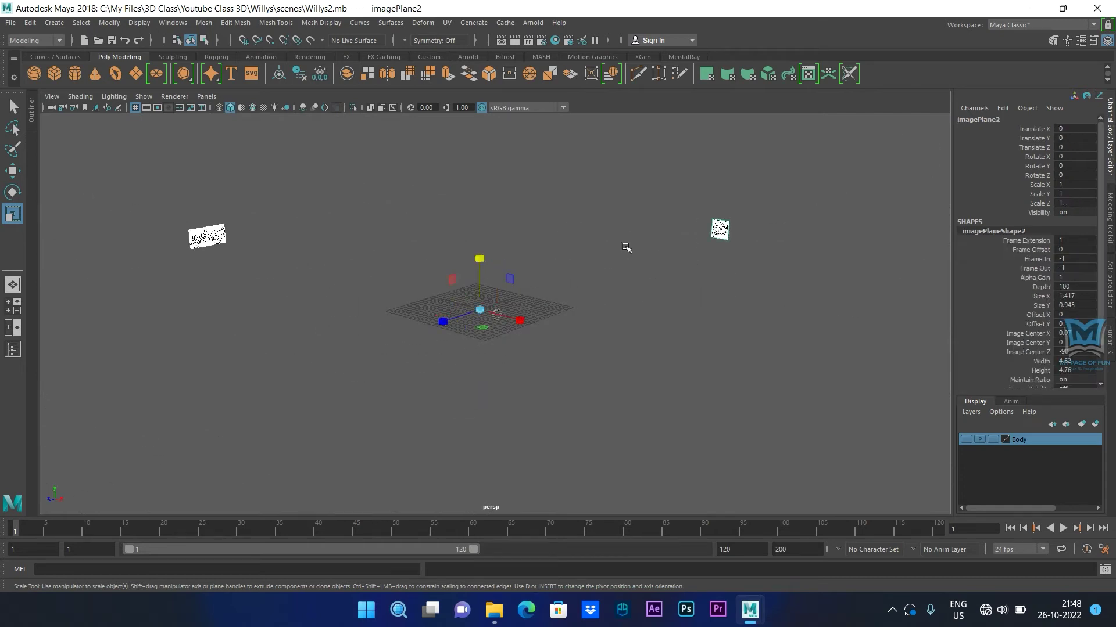
{"action": "left_click", "coordinate": [187, 229]}
{"action": "left_click_drag", "start_coordinate": [239, 279], "coordinate": [344, 409], "text": "alt"}
{"action": "left_click", "coordinate": [491, 418]}
{"action": "key", "text": "f"}
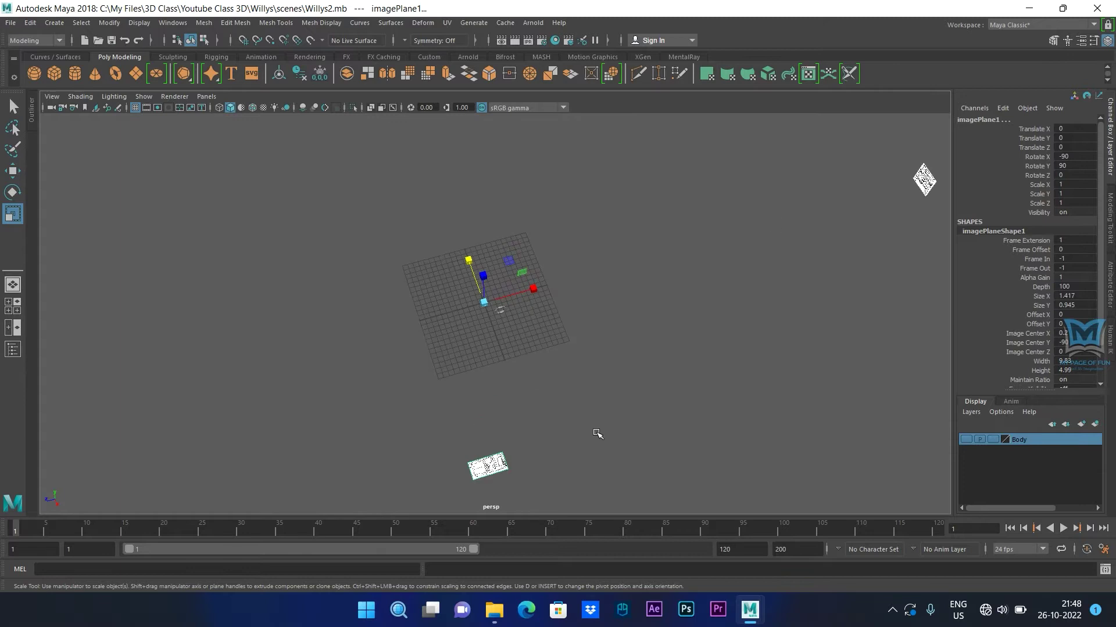
{"action": "left_click_drag", "start_coordinate": [633, 455], "coordinate": [622, 415], "text": "alt"}
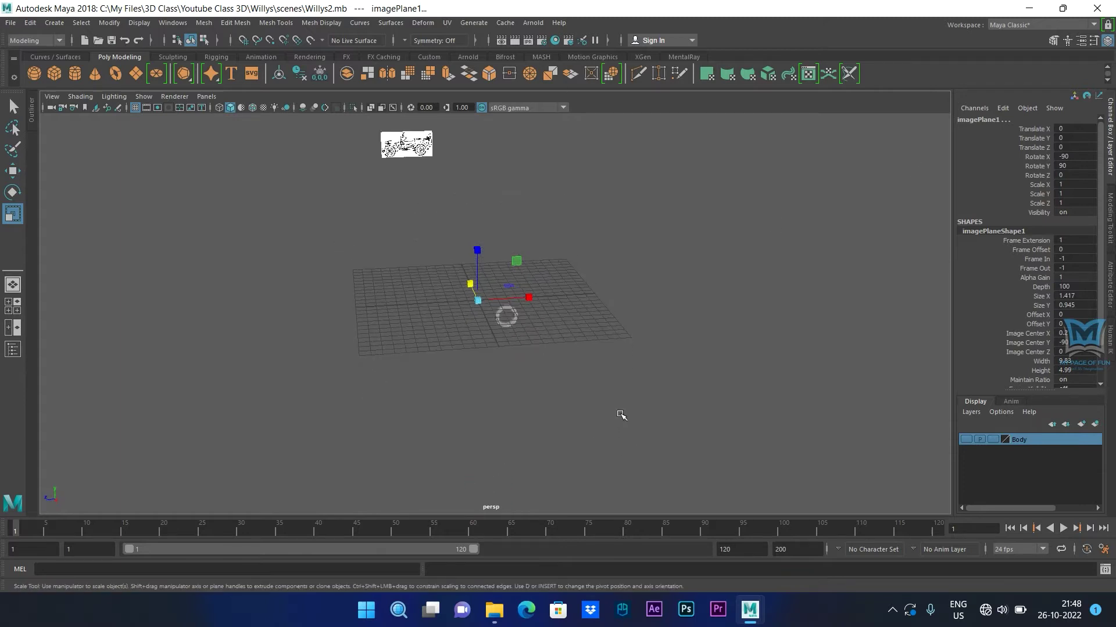
Step: Create an empty display layer and name it Tyre
{"action": "left_click", "coordinate": [971, 413]}
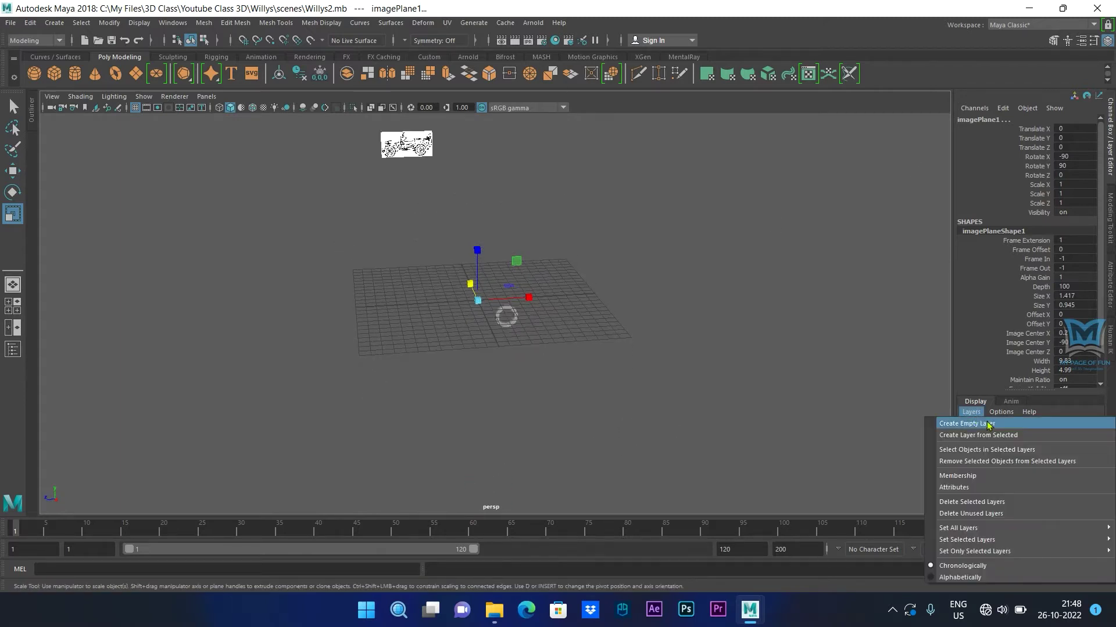
{"action": "left_click", "coordinate": [991, 424]}
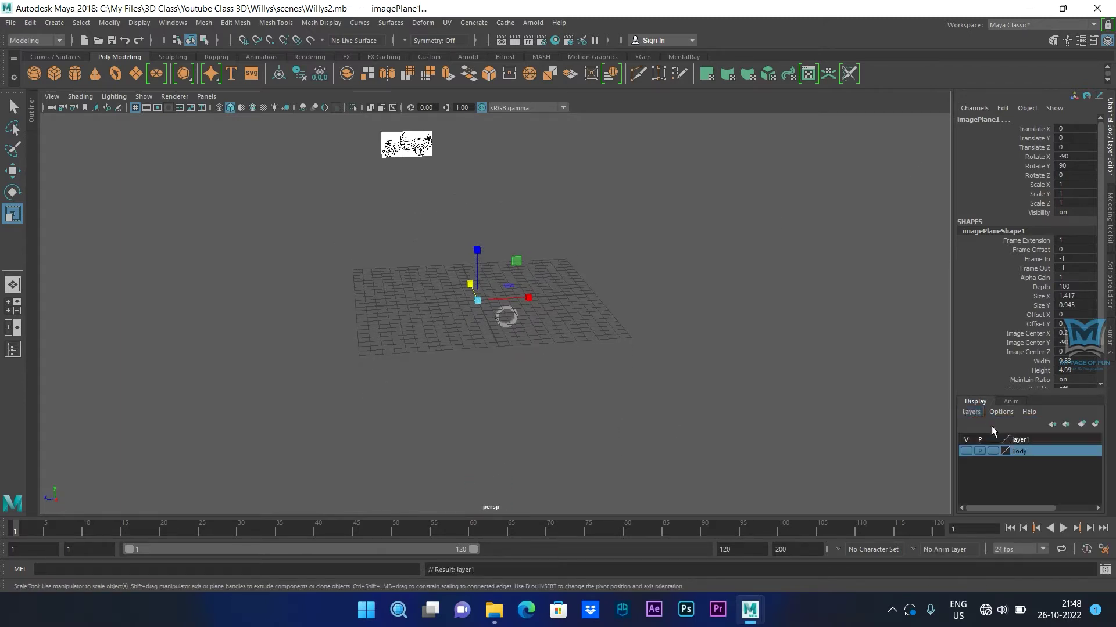
{"action": "double_click", "coordinate": [1020, 438]}
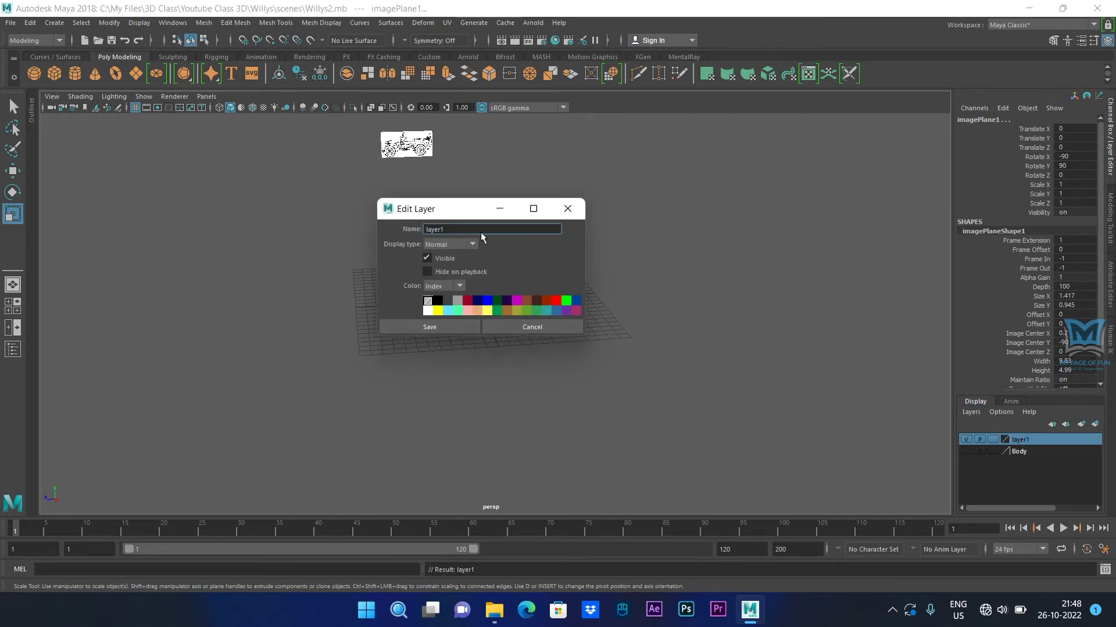
{"action": "left_click_drag", "start_coordinate": [451, 230], "coordinate": [413, 232]}
{"action": "type", "text": "Tyre"}
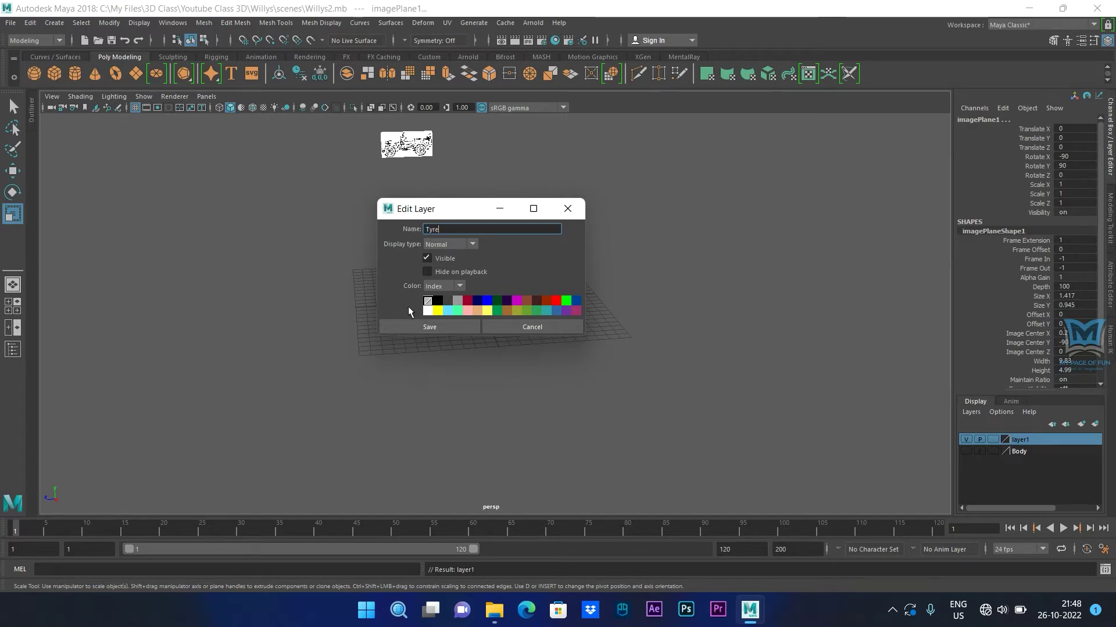
{"action": "left_click", "coordinate": [429, 327]}
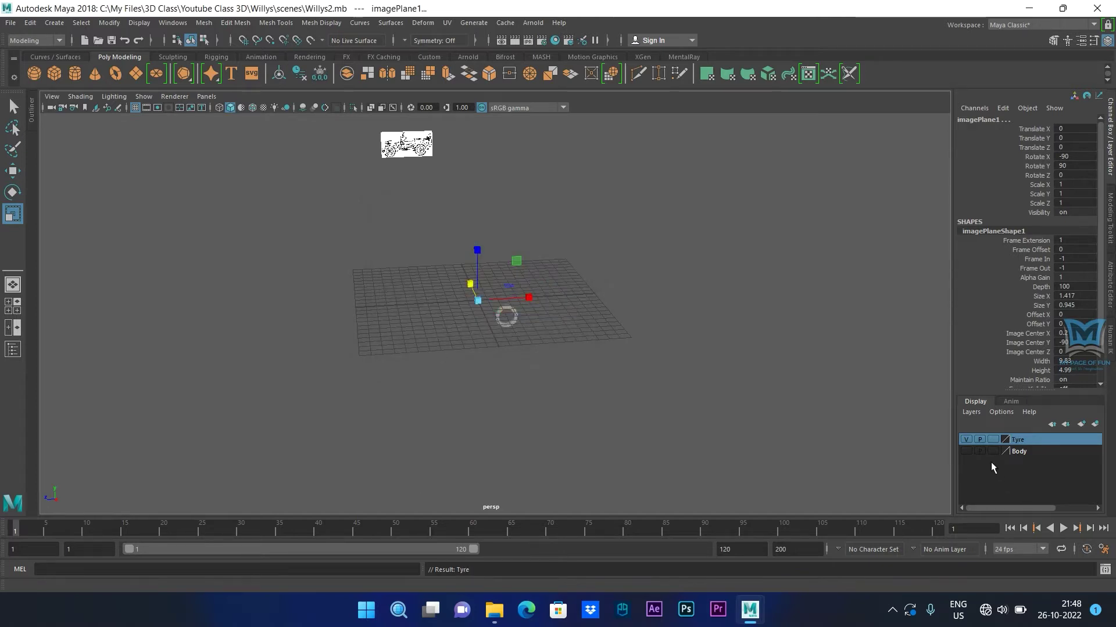
Step: Rename the Tyre display layer as Ref
{"action": "scroll", "coordinate": [525, 389], "scroll_direction": "up", "scroll_amount": 2}
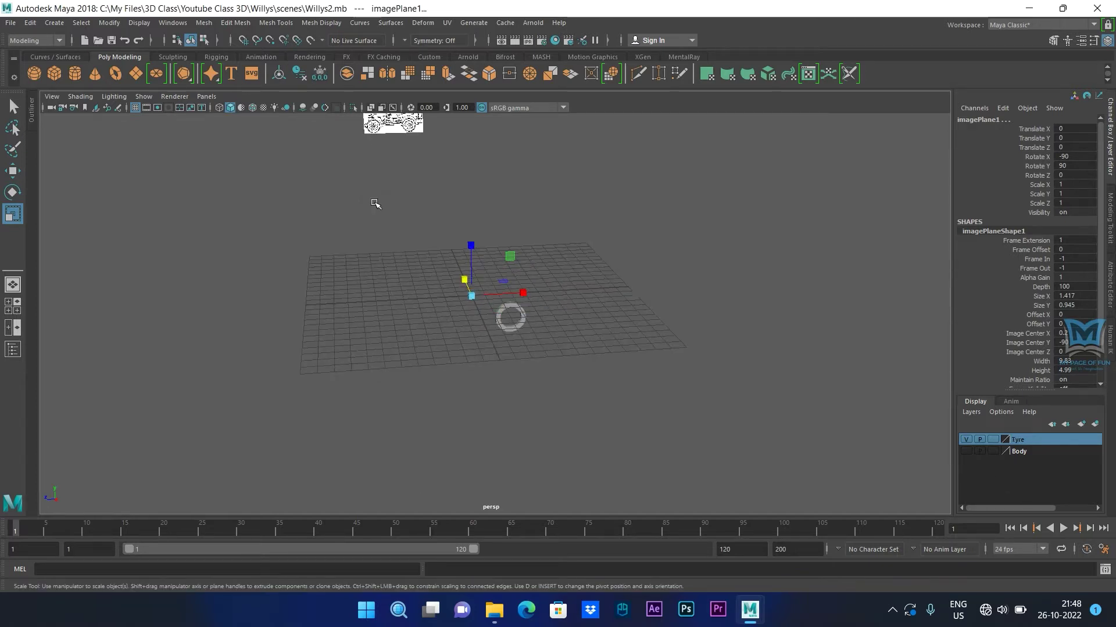
{"action": "double_click", "coordinate": [1035, 442]}
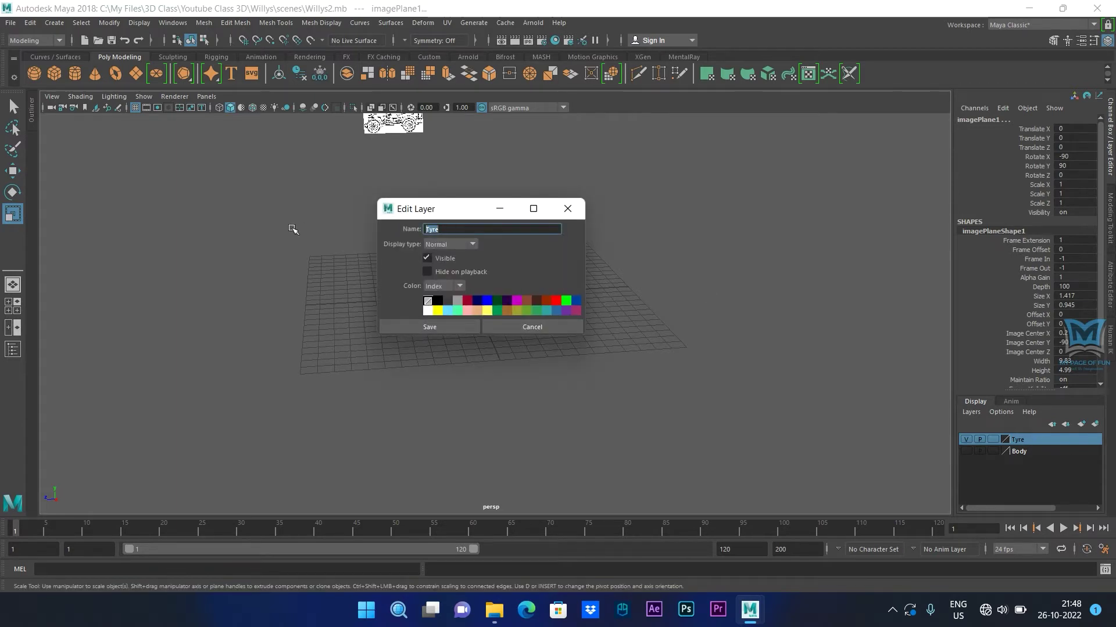
{"action": "type", "text": "Ref"}
{"action": "left_click", "coordinate": [403, 323]}
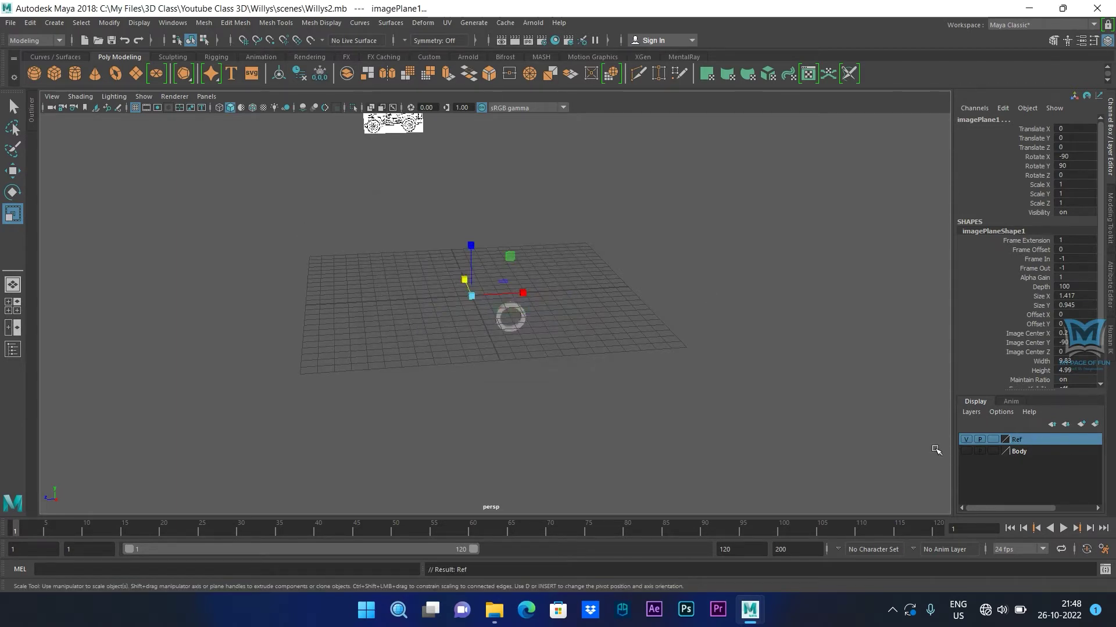
Step: Add the selected blueprint image planes to the Ref layer and hide that layer
{"action": "right_click", "coordinate": [1021, 446]}
{"action": "left_click", "coordinate": [1025, 469]}
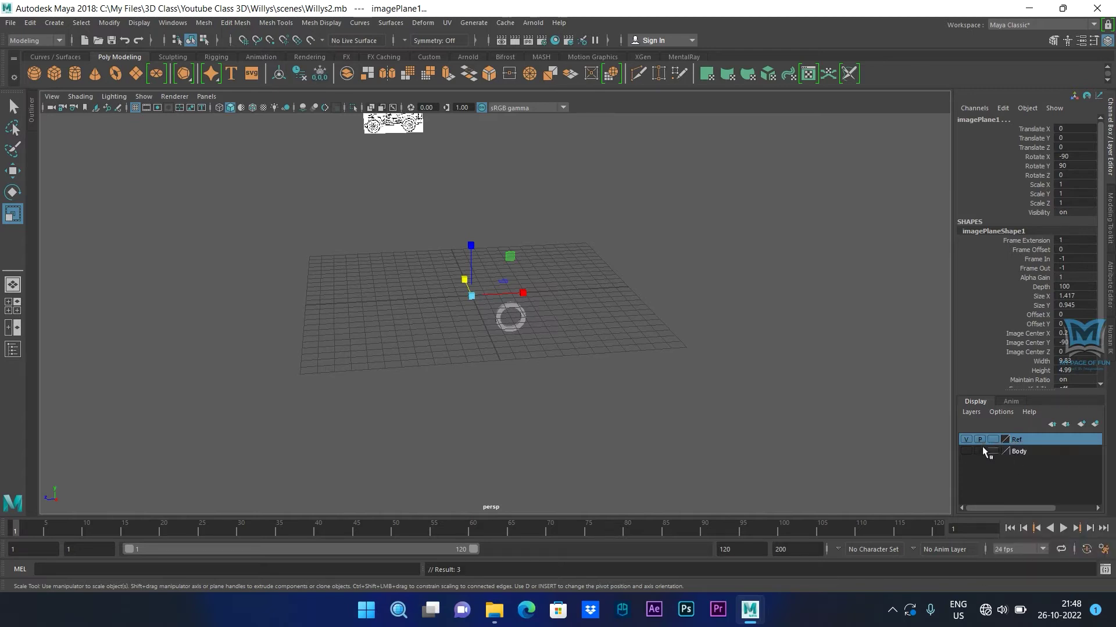
{"action": "left_click", "coordinate": [966, 440]}
{"action": "scroll", "coordinate": [598, 424], "scroll_direction": "down", "scroll_amount": 3}
{"action": "left_click_drag", "start_coordinate": [585, 423], "coordinate": [564, 415], "text": "alt"}
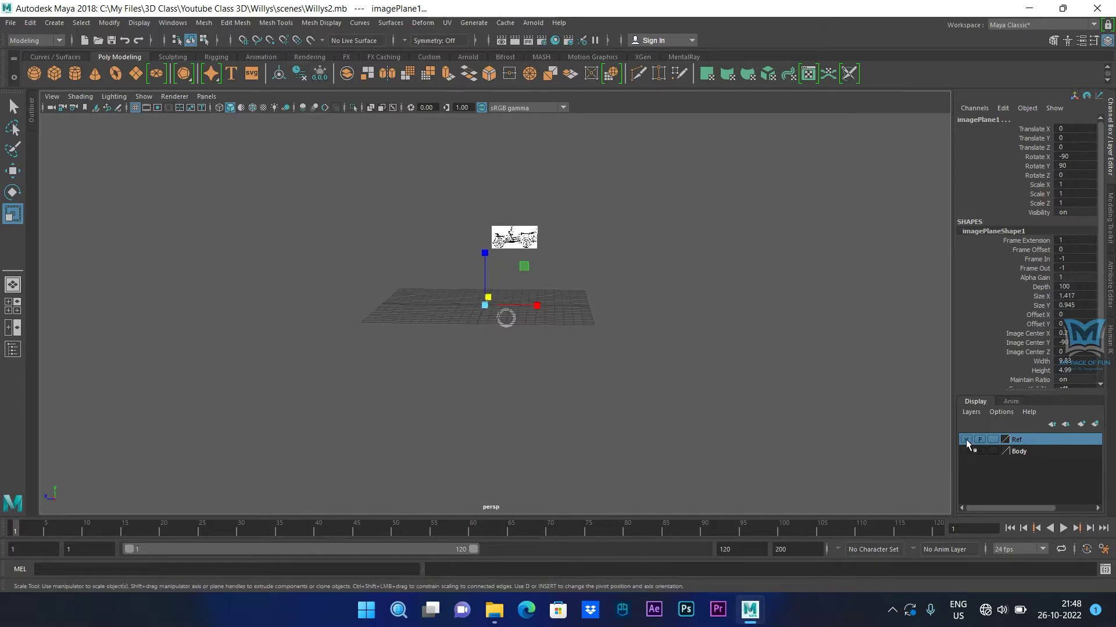
{"action": "left_click_drag", "start_coordinate": [542, 386], "coordinate": [639, 422], "text": "alt"}
{"action": "scroll", "coordinate": [639, 422], "scroll_direction": "down", "scroll_amount": 5}
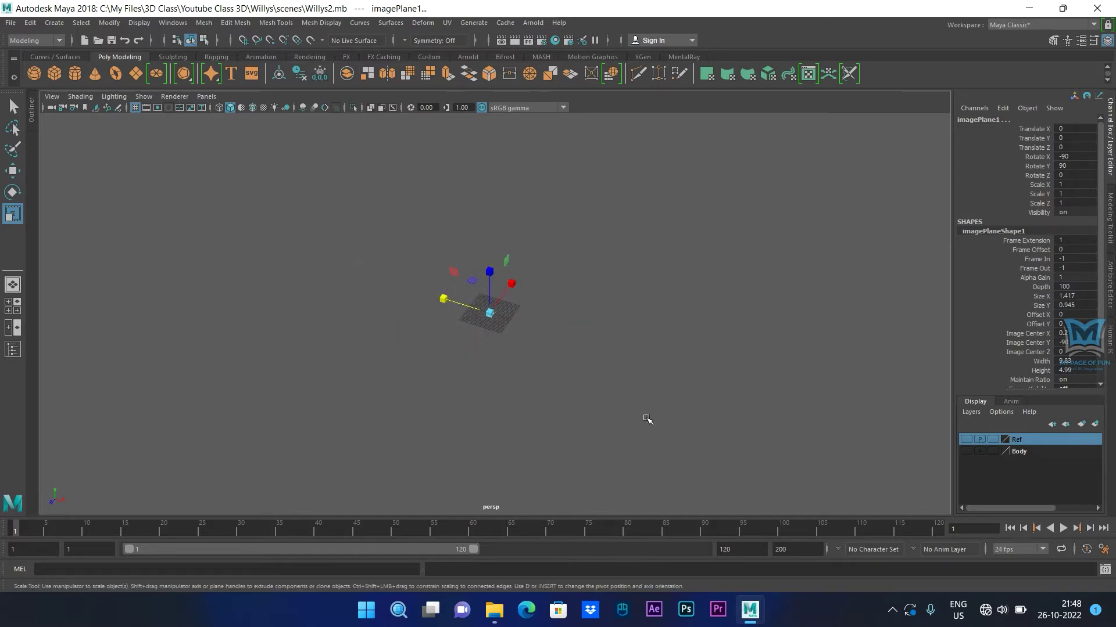
{"action": "left_click", "coordinate": [967, 439]}
Step: Select the tyre pipe and examine its segmented outline in the side and perspective views
{"action": "scroll", "coordinate": [550, 395], "scroll_direction": "up", "scroll_amount": 5}
{"action": "left_click_drag", "start_coordinate": [551, 395], "coordinate": [518, 398], "text": "alt"}
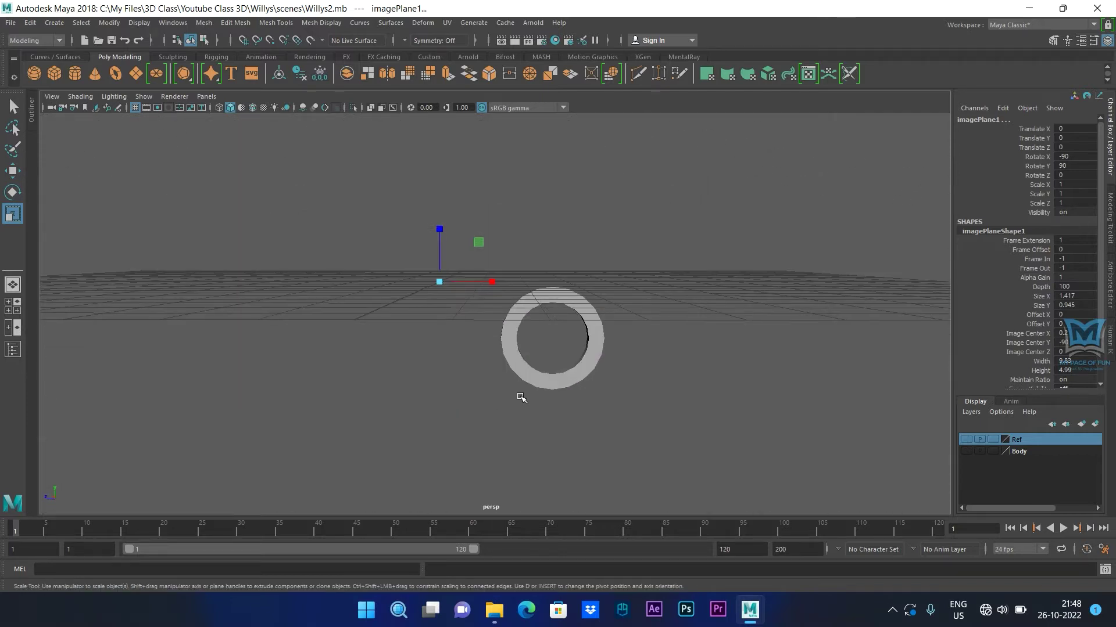
{"action": "key", "text": "space"}
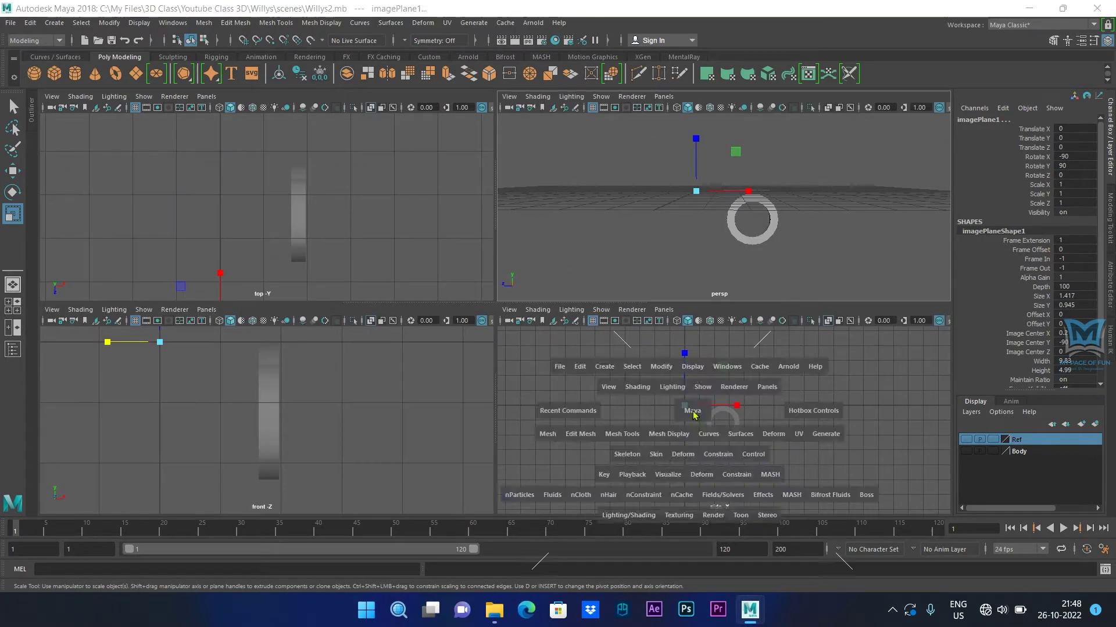
{"action": "key", "text": "space"}
{"action": "left_click", "coordinate": [482, 293]}
{"action": "scroll", "coordinate": [556, 372], "scroll_direction": "up", "scroll_amount": 5}
{"action": "middle_click_drag", "start_coordinate": [419, 394], "coordinate": [510, 388], "text": "alt"}
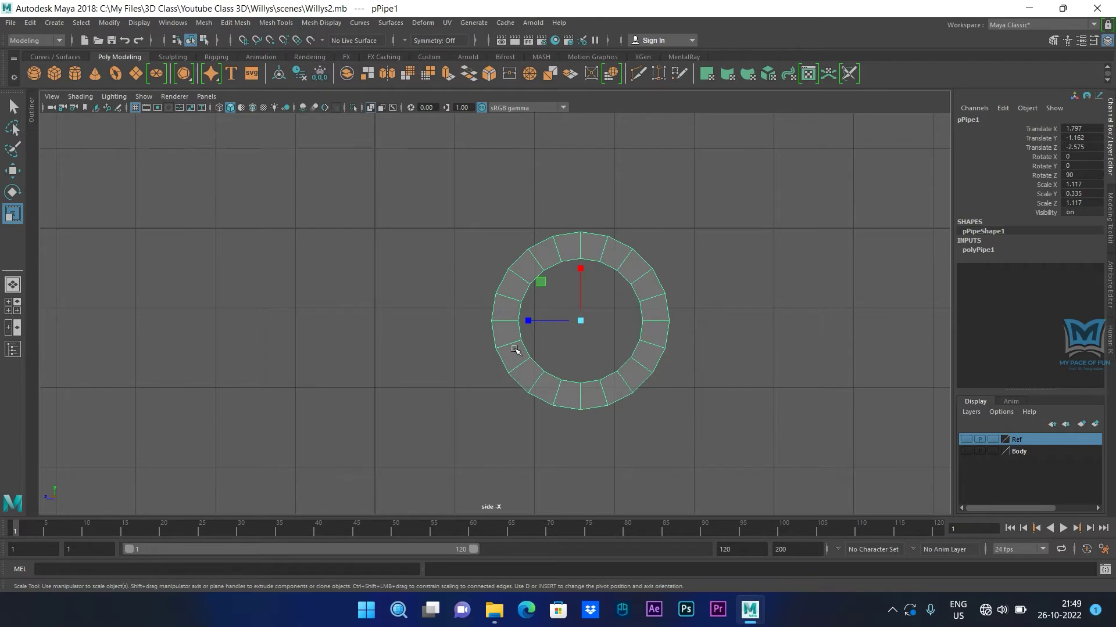
{"action": "key", "text": "space"}
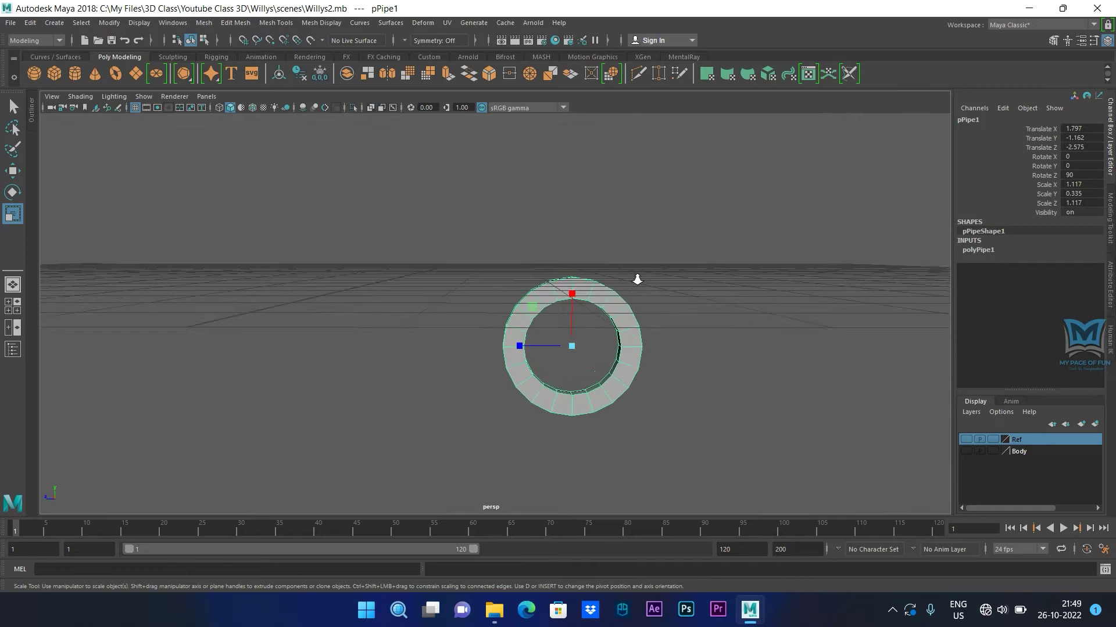
{"action": "scroll", "coordinate": [642, 297], "scroll_direction": "up", "scroll_amount": 5}
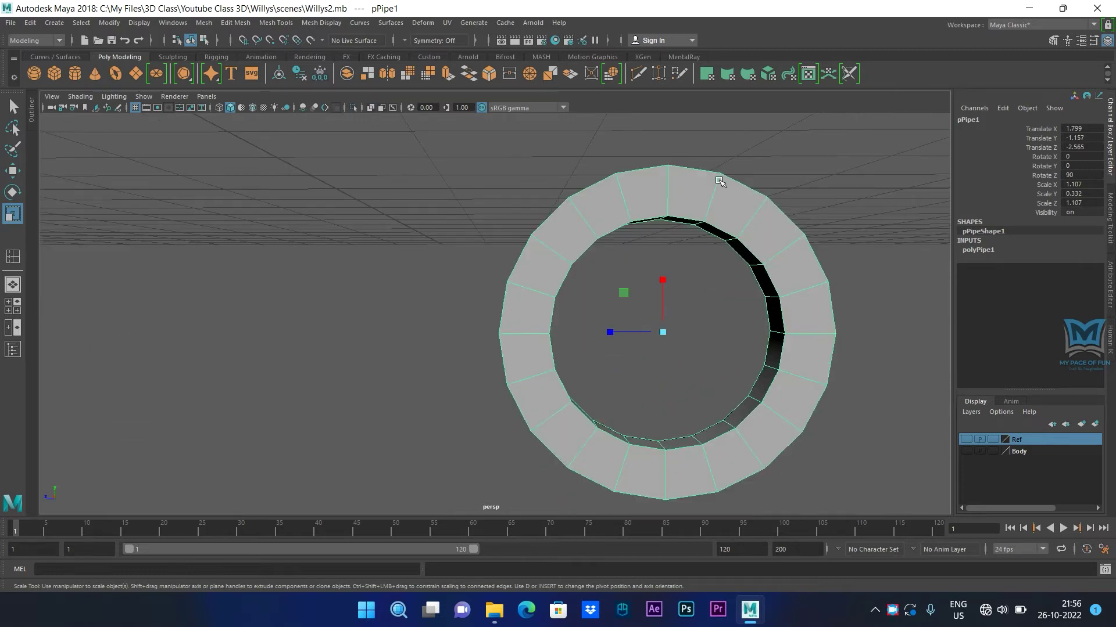
Step: Try Subdivisions Axis values of 40 and 60 for the tyre pipe, and settle on 80
{"action": "left_click", "coordinate": [976, 251]}
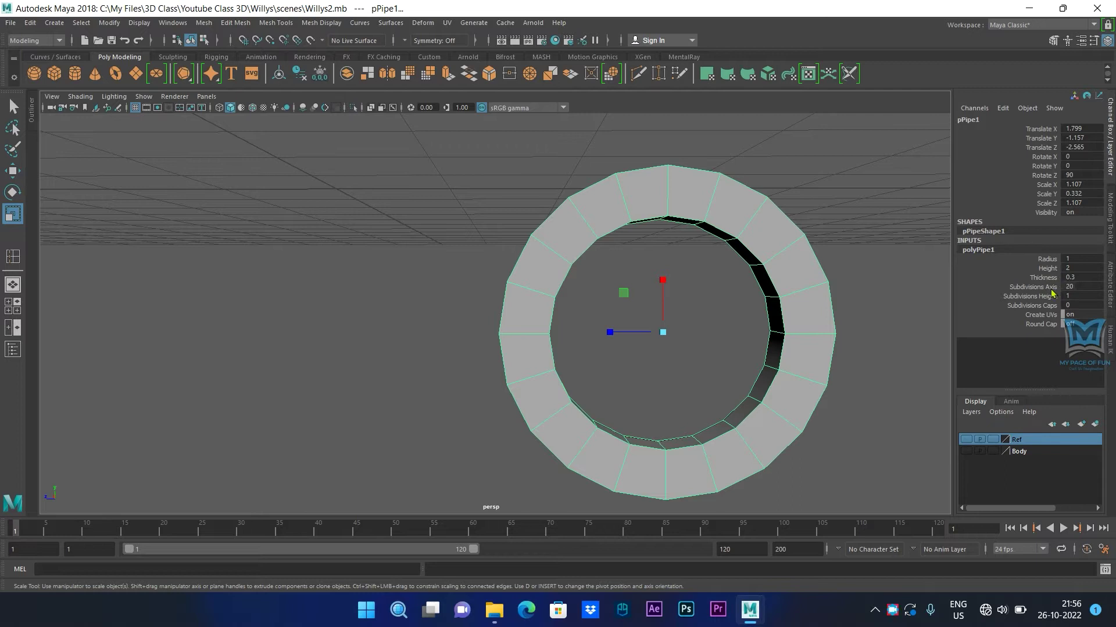
{"action": "double_click", "coordinate": [1071, 287]}
{"action": "type", "text": "40"}
{"action": "key", "text": "Return"}
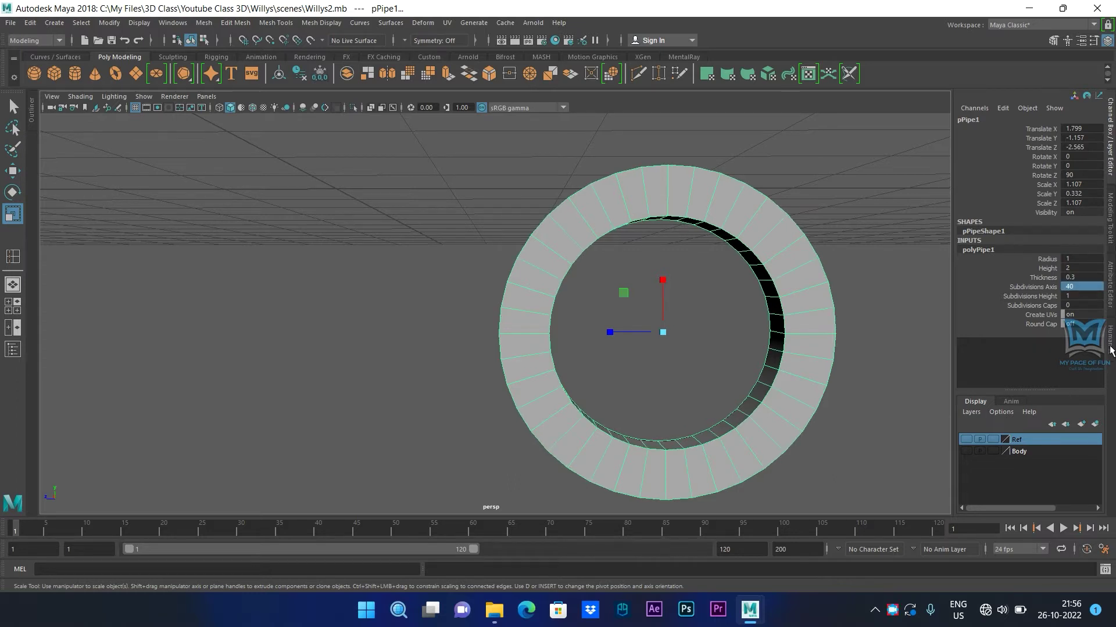
{"action": "double_click", "coordinate": [1076, 286]}
{"action": "type", "text": "60"}
{"action": "key", "text": "Return"}
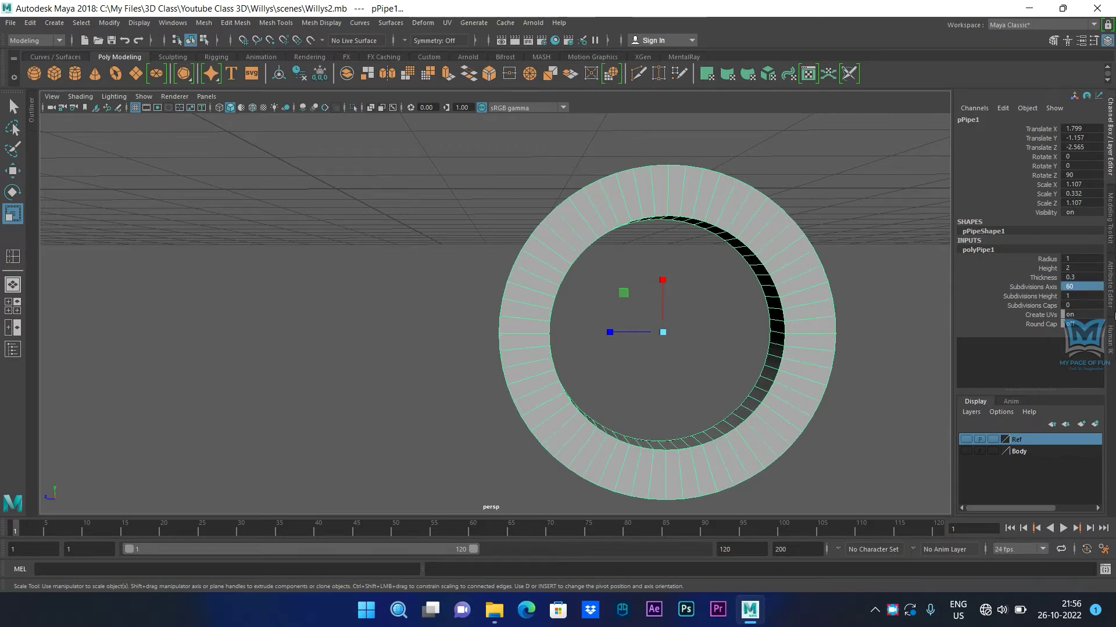
{"action": "left_click_drag", "start_coordinate": [779, 279], "coordinate": [601, 128], "text": "alt"}
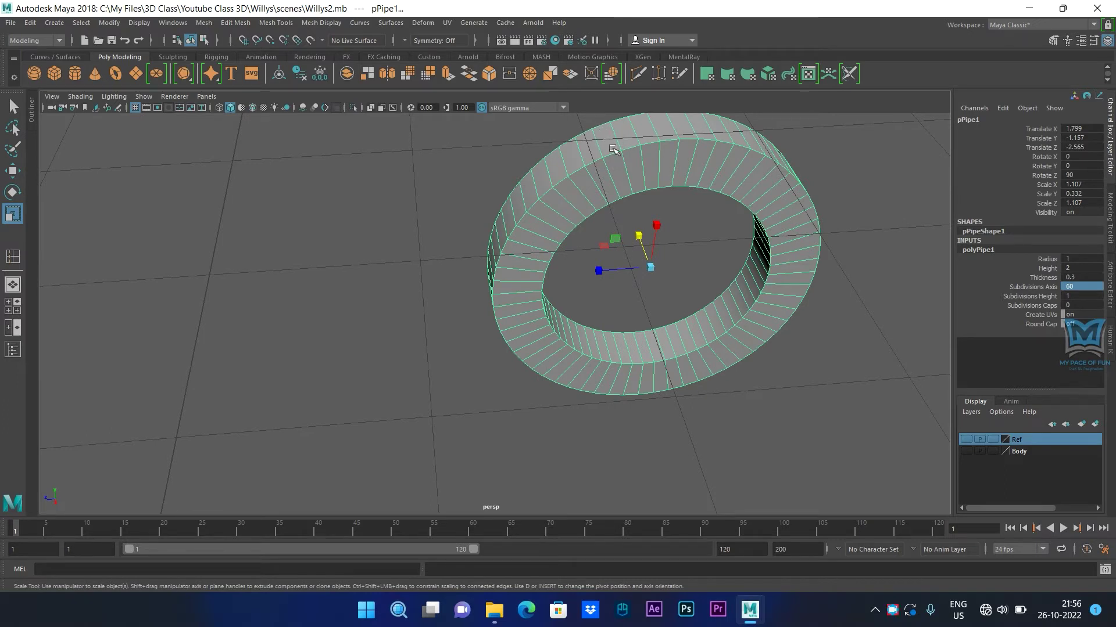
{"action": "left_click_drag", "start_coordinate": [636, 215], "coordinate": [625, 194], "text": "alt"}
{"action": "double_click", "coordinate": [1081, 287]}
{"action": "type", "text": "80"}
{"action": "key", "text": "Return"}
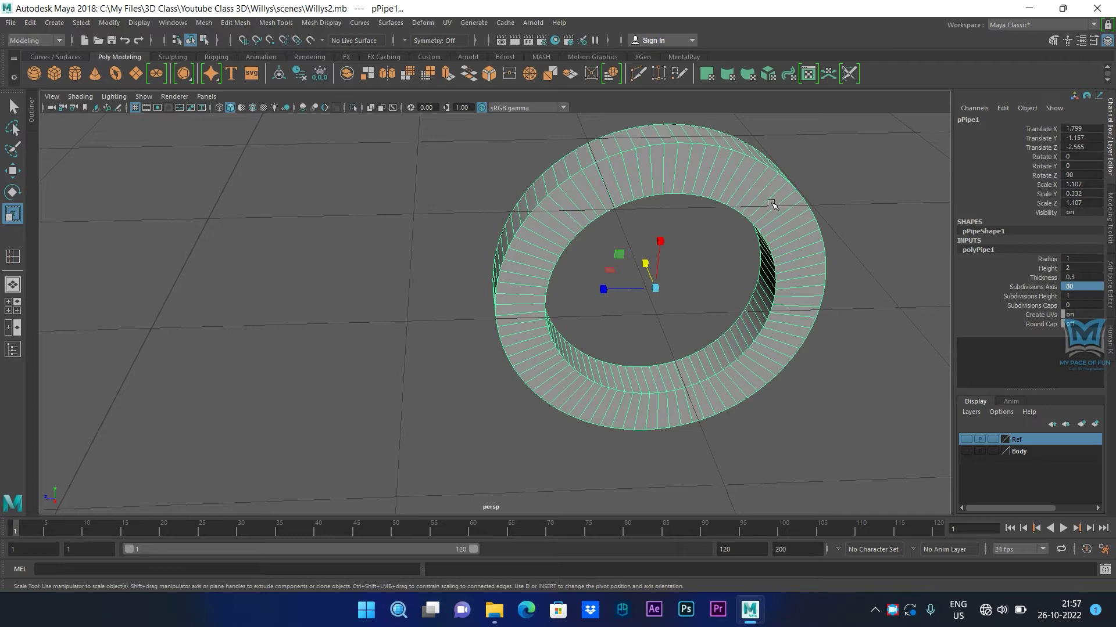
Step: Insert an edge loop around the pipe's outer side face, midway between its outer rim and the hole
{"action": "left_click_drag", "start_coordinate": [613, 225], "coordinate": [626, 274], "text": "alt"}
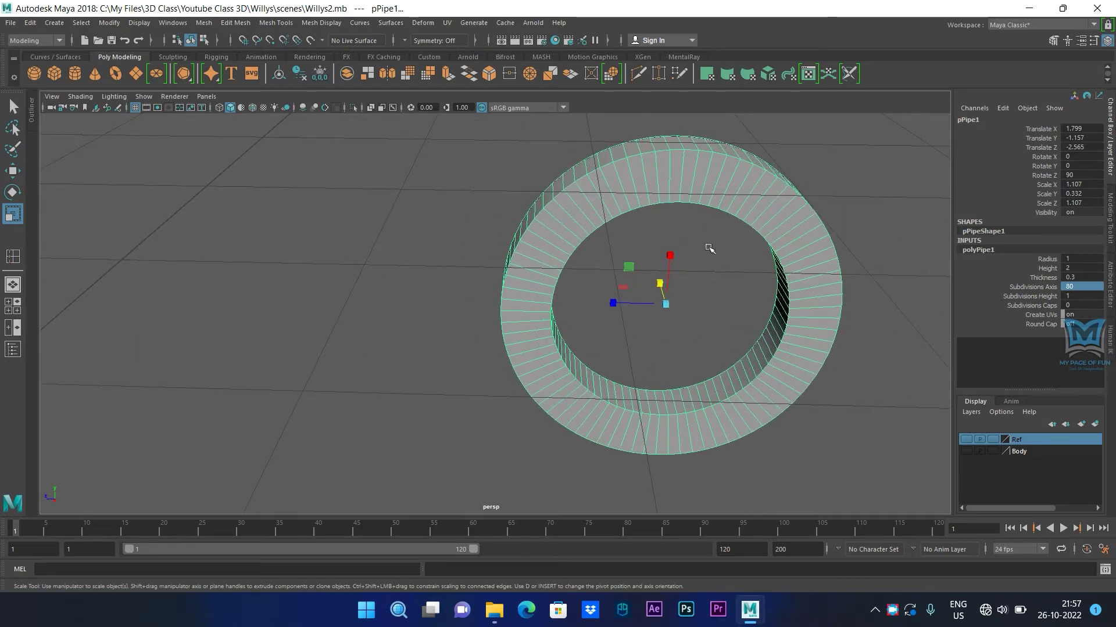
{"action": "middle_click_drag", "start_coordinate": [668, 257], "coordinate": [622, 352], "text": "alt"}
{"action": "left_click_drag", "start_coordinate": [622, 352], "coordinate": [653, 391], "text": "alt"}
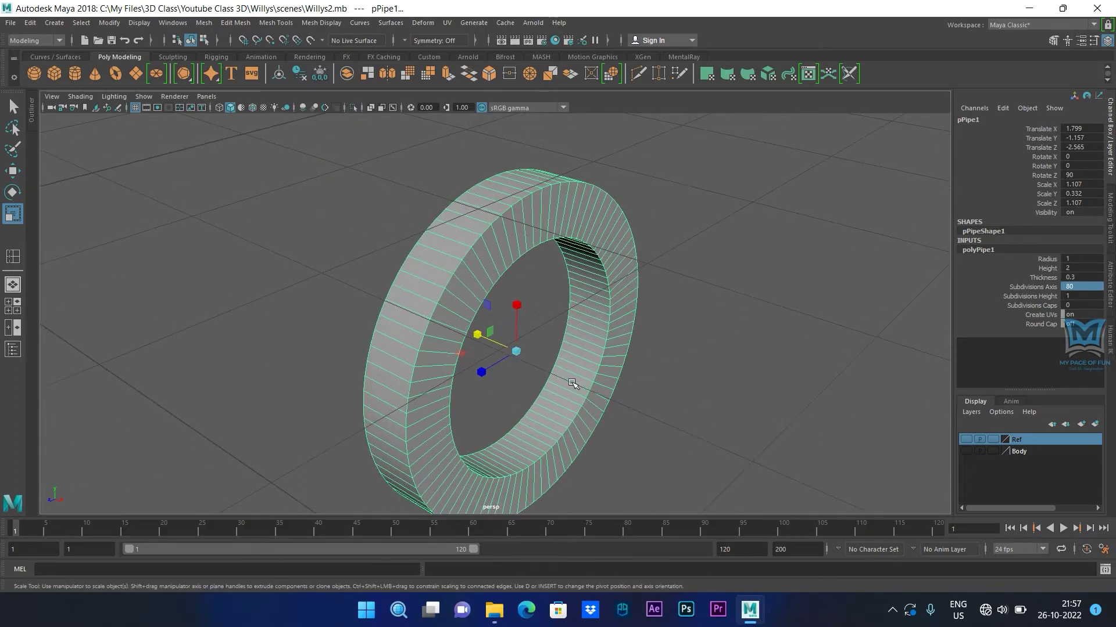
{"action": "left_click_drag", "start_coordinate": [487, 340], "coordinate": [569, 183], "text": "alt"}
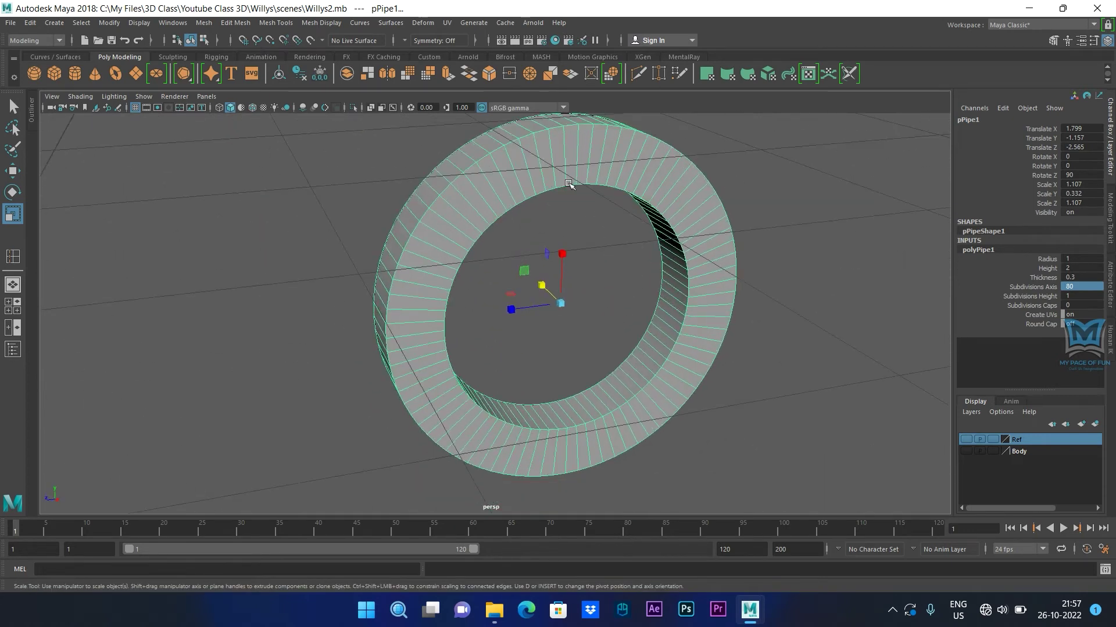
{"action": "right_click_drag", "start_coordinate": [561, 173], "coordinate": [488, 187], "text": "shift"}
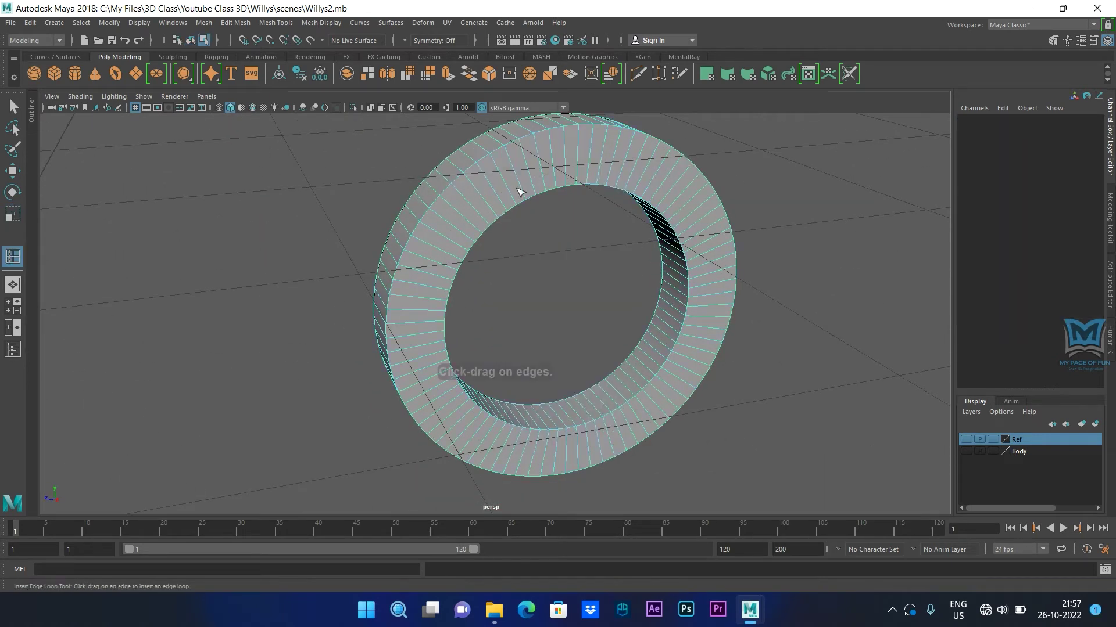
{"action": "scroll", "coordinate": [552, 292], "scroll_direction": "up", "scroll_amount": 3}
{"action": "left_click_drag", "start_coordinate": [552, 292], "coordinate": [440, 204], "text": "alt"}
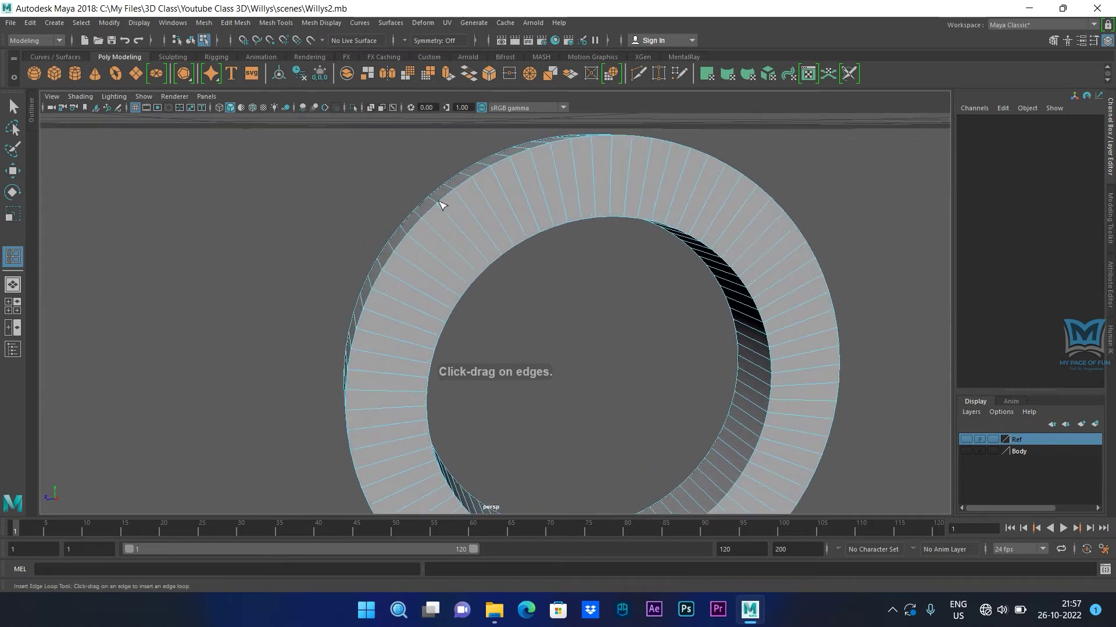
{"action": "left_click", "coordinate": [470, 239]}
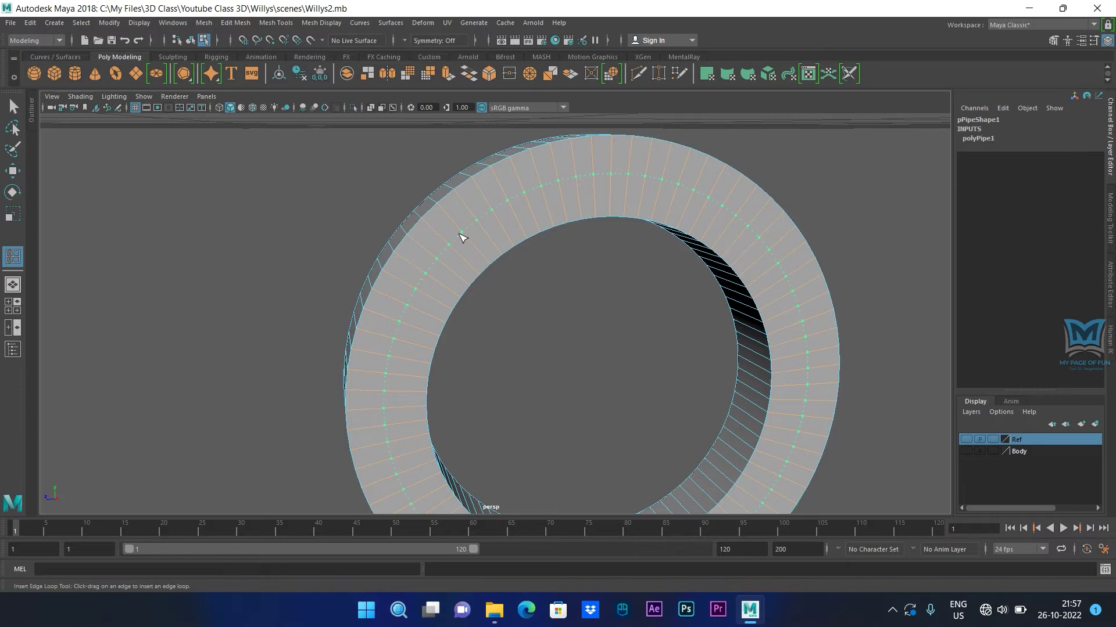
{"action": "left_click", "coordinate": [463, 238]}
Step: Insert a second edge loop around the pipe's opposite side face, aligned with the first loop in the side view
{"action": "left_click_drag", "start_coordinate": [510, 354], "coordinate": [723, 347], "text": "alt"}
{"action": "scroll", "coordinate": [733, 337], "scroll_direction": "up", "scroll_amount": 1}
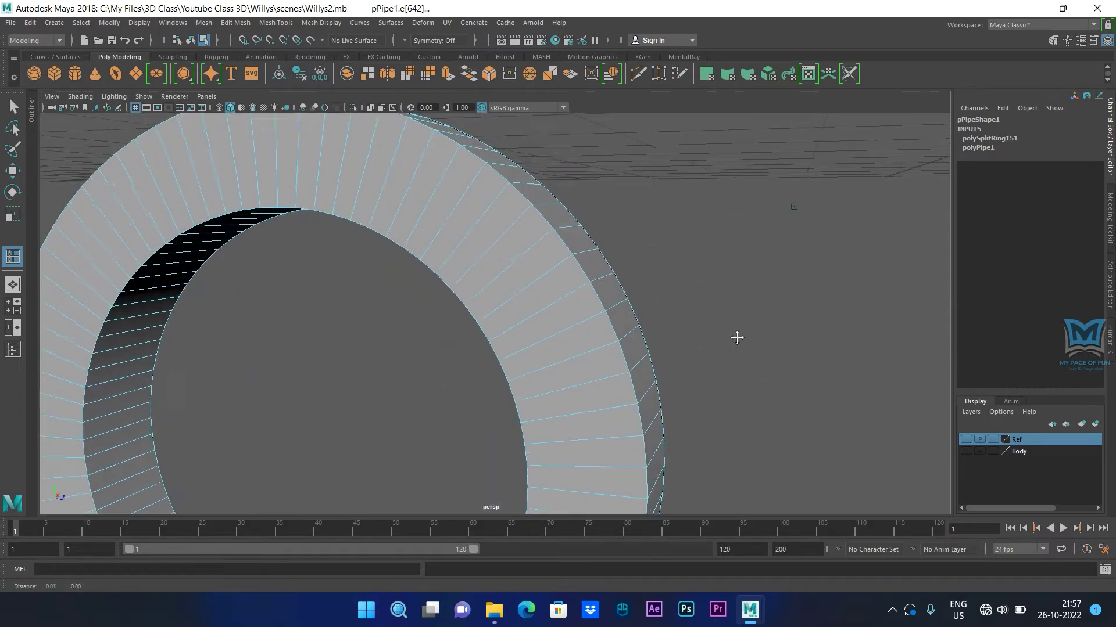
{"action": "middle_click_drag", "start_coordinate": [734, 336], "coordinate": [823, 294], "text": "alt"}
{"action": "scroll", "coordinate": [824, 294], "scroll_direction": "down", "scroll_amount": 2}
{"action": "middle_click_drag", "start_coordinate": [774, 323], "coordinate": [783, 320], "text": "alt"}
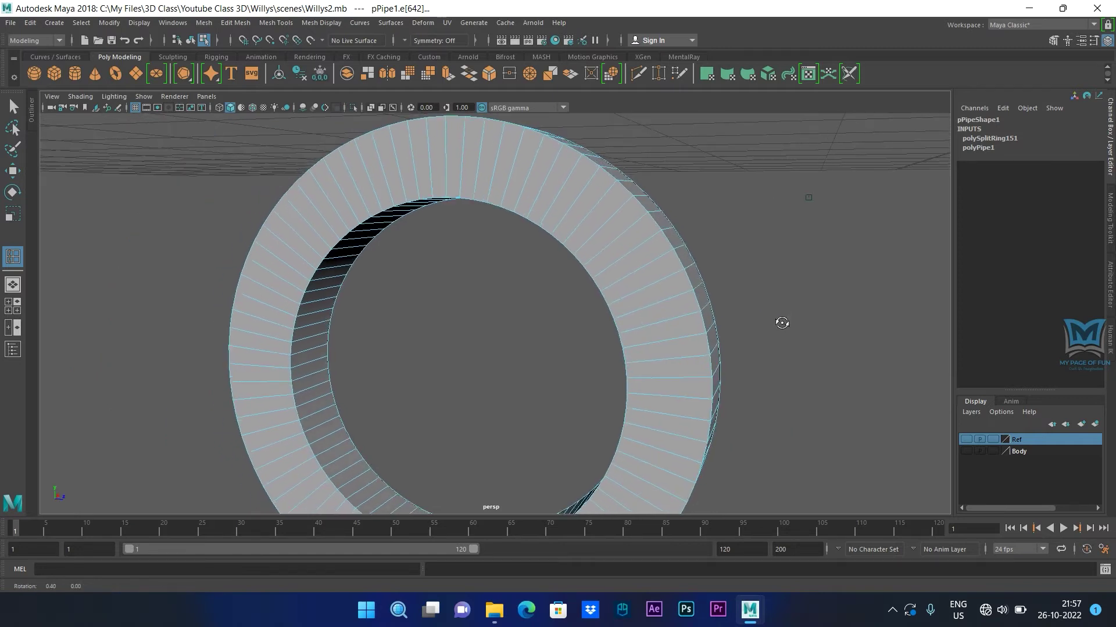
{"action": "key", "text": "space"}
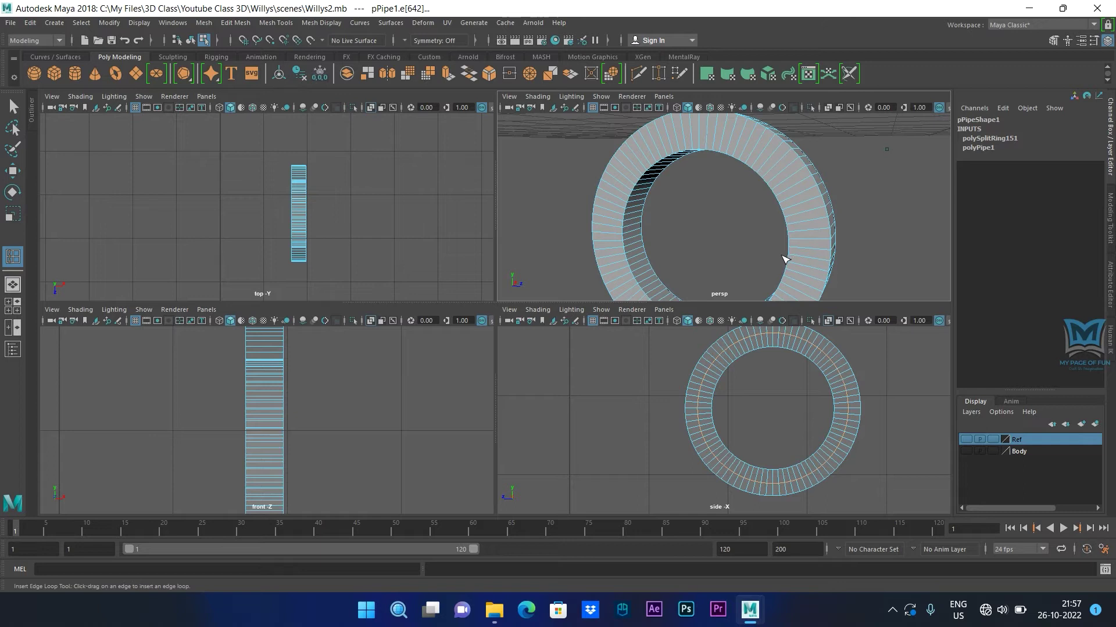
{"action": "scroll", "coordinate": [814, 431], "scroll_direction": "up", "scroll_amount": 3}
{"action": "middle_click_drag", "start_coordinate": [828, 430], "coordinate": [752, 437], "text": "alt"}
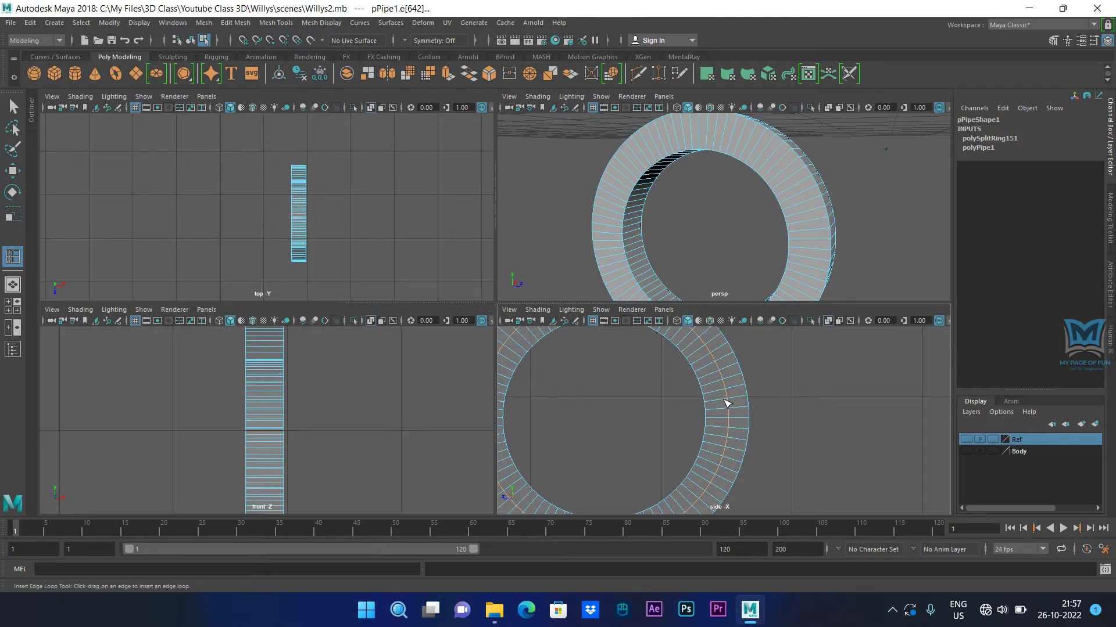
{"action": "scroll", "coordinate": [808, 204], "scroll_direction": "up", "scroll_amount": 3}
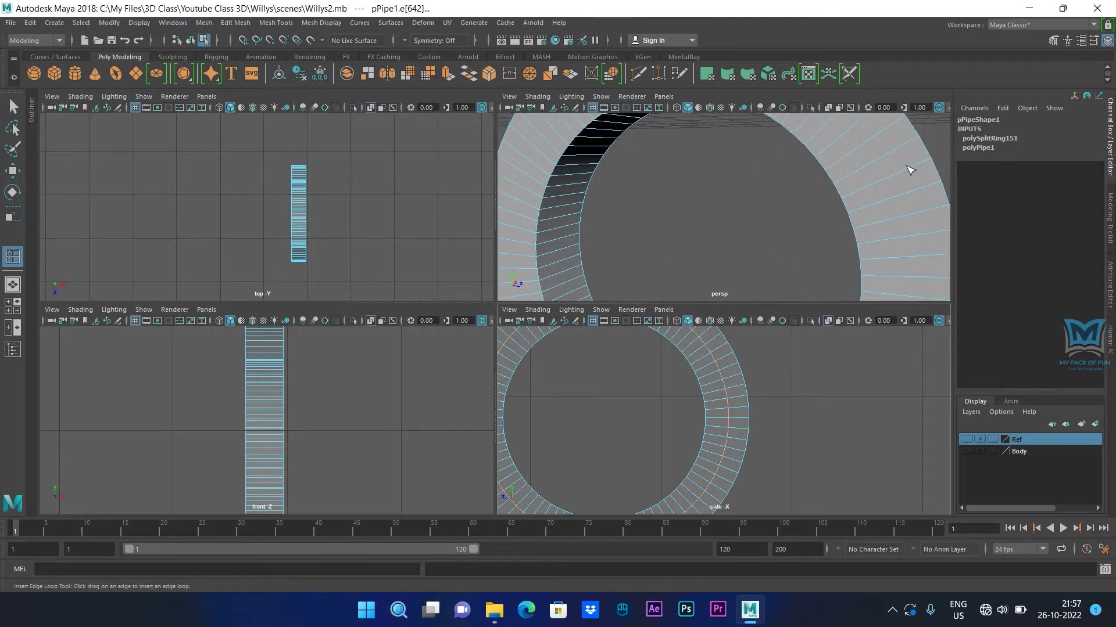
{"action": "left_click", "coordinate": [914, 170]}
{"action": "left_click_drag", "start_coordinate": [895, 176], "coordinate": [892, 177]}
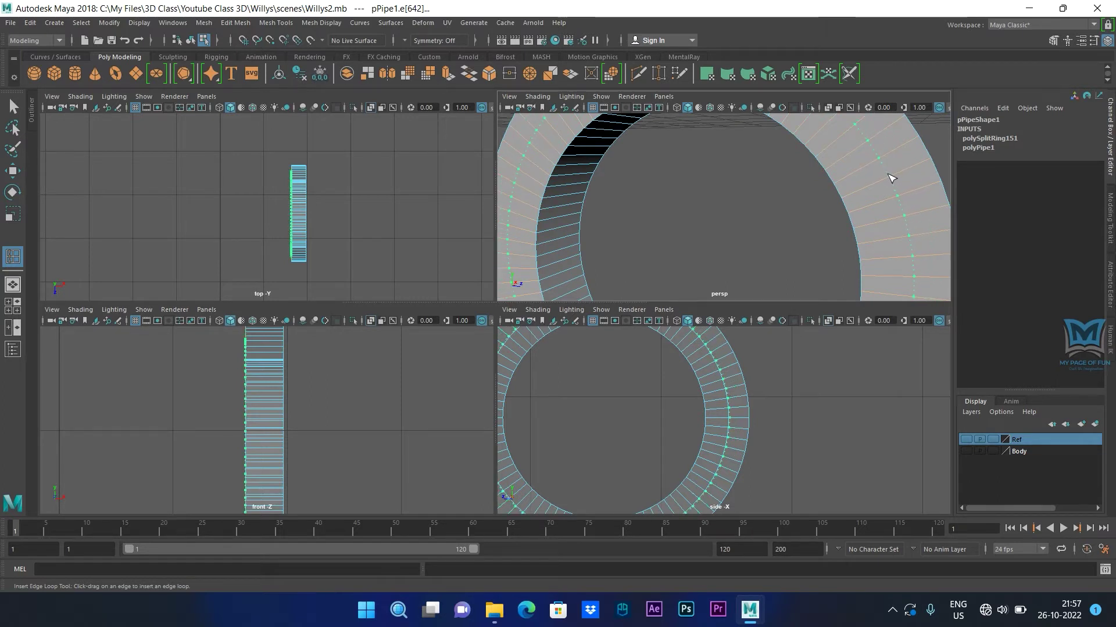
{"action": "left_click_drag", "start_coordinate": [889, 178], "coordinate": [889, 179]}
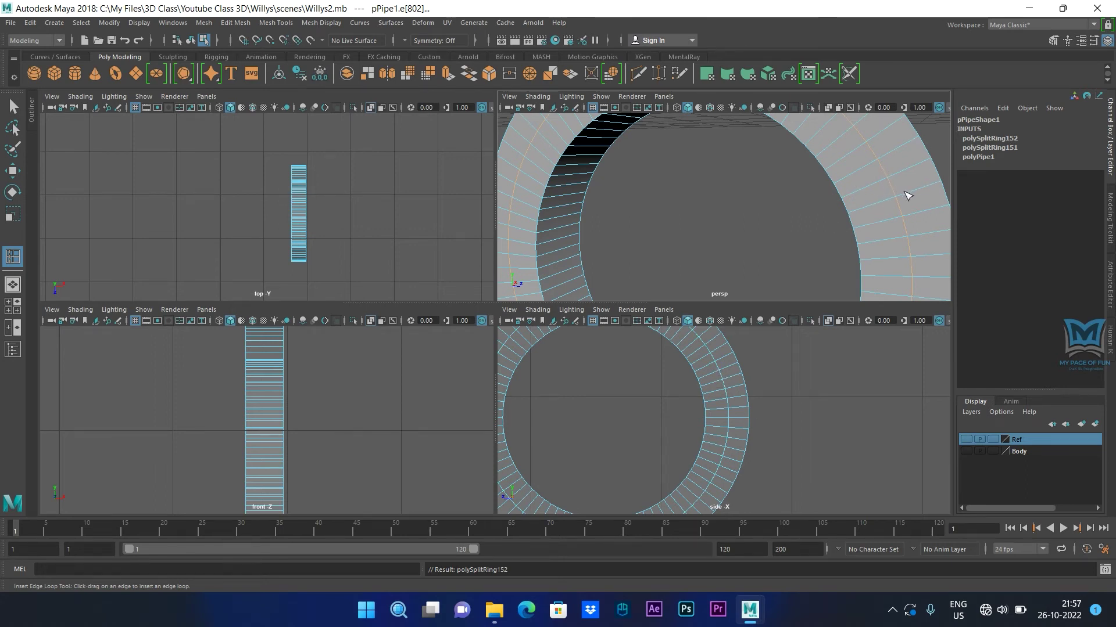
Step: Show the Ref layer and scale the mid-sidewall edge loops on both side faces apart along the tyre's width to match the front blueprint
{"action": "key", "text": "space"}
{"action": "left_click_drag", "start_coordinate": [856, 261], "coordinate": [514, 311], "text": "alt"}
{"action": "scroll", "coordinate": [639, 354], "scroll_direction": "down", "scroll_amount": 5}
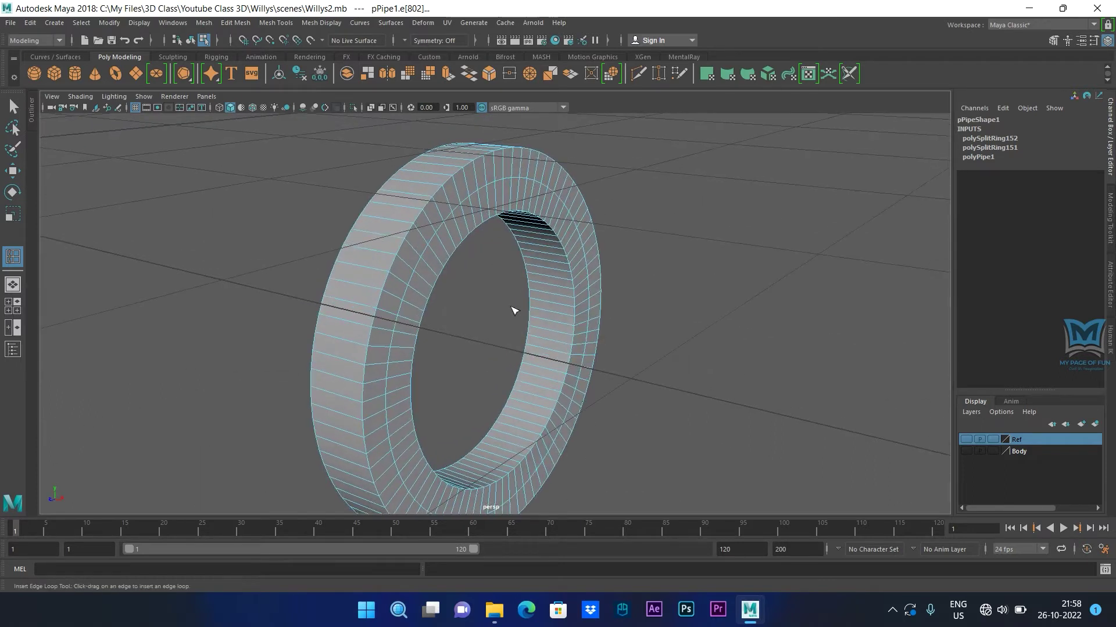
{"action": "key", "text": "q"}
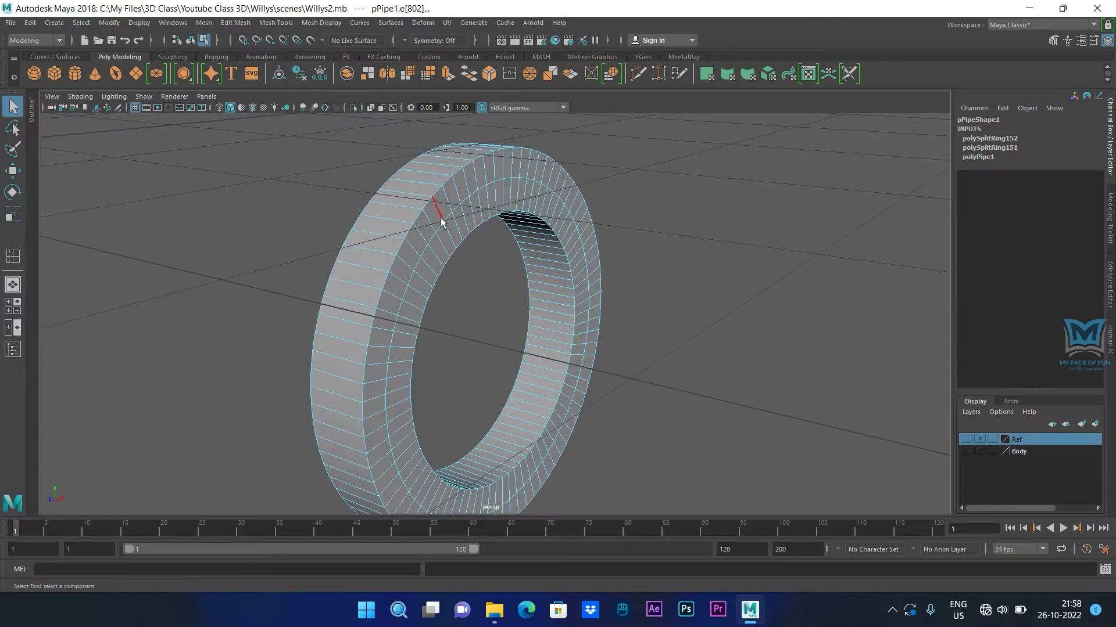
{"action": "double_click", "coordinate": [431, 239]}
{"action": "left_click_drag", "start_coordinate": [484, 355], "coordinate": [560, 421], "text": "alt"}
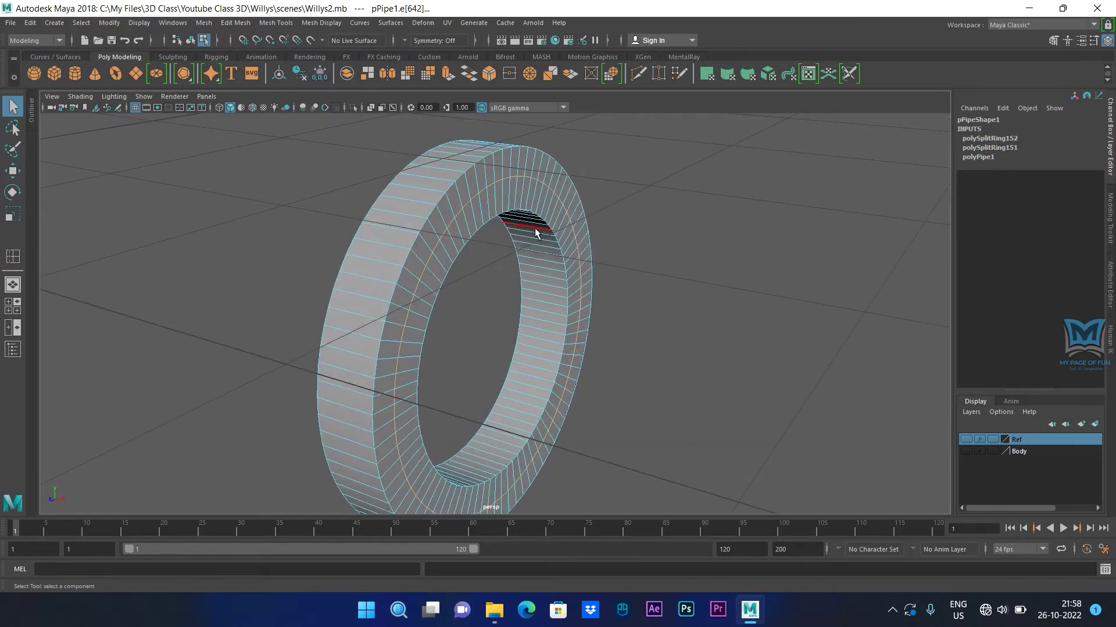
{"action": "left_click_drag", "start_coordinate": [535, 232], "coordinate": [593, 301], "text": "alt"}
{"action": "key", "text": "space"}
{"action": "key", "text": "space"}
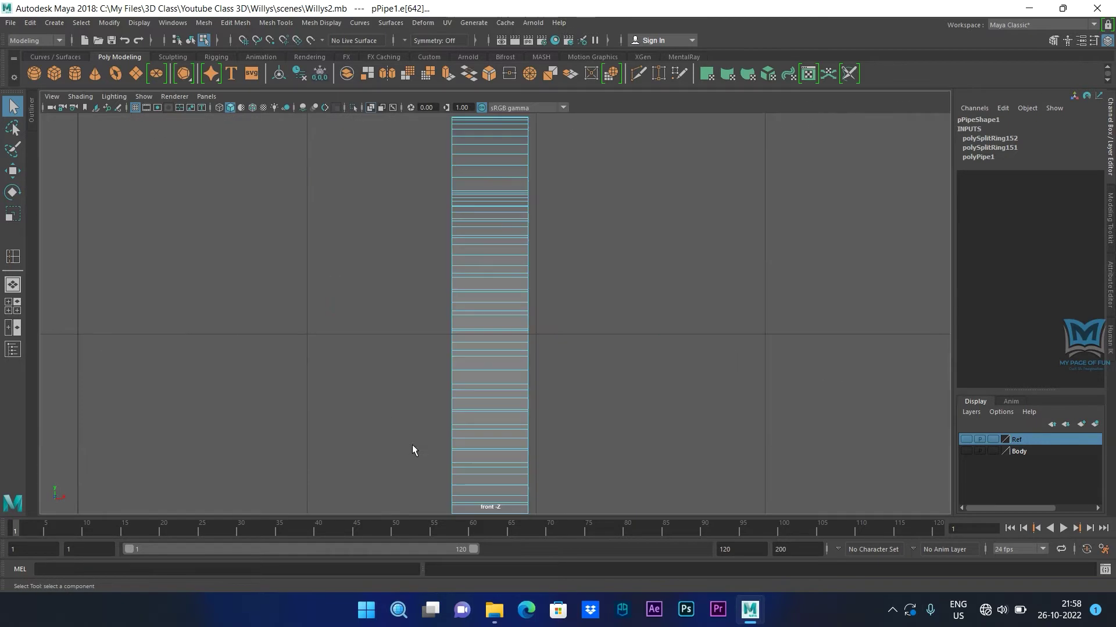
{"action": "left_click", "coordinate": [964, 439]}
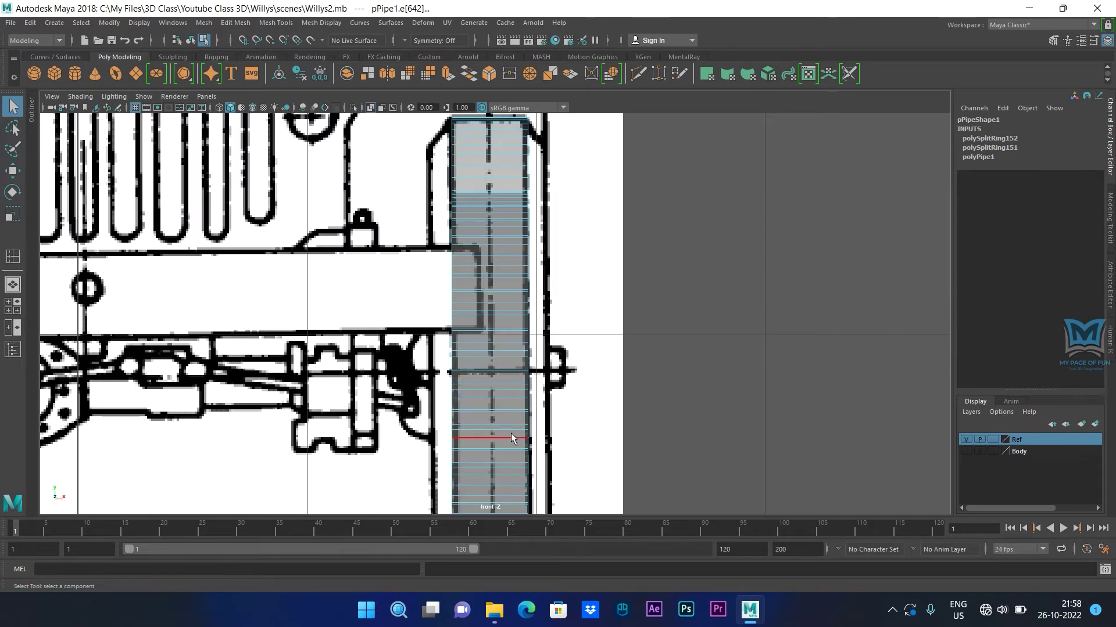
{"action": "scroll", "coordinate": [509, 431], "scroll_direction": "up", "scroll_amount": 1}
{"action": "key", "text": "r"}
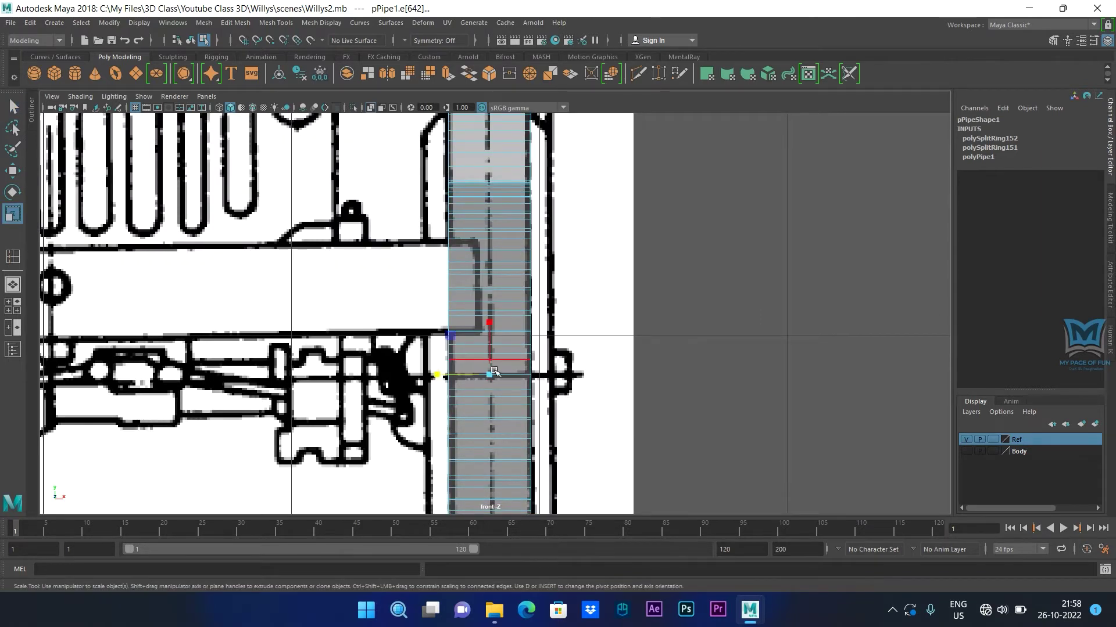
{"action": "left_click_drag", "start_coordinate": [438, 377], "coordinate": [405, 378]}
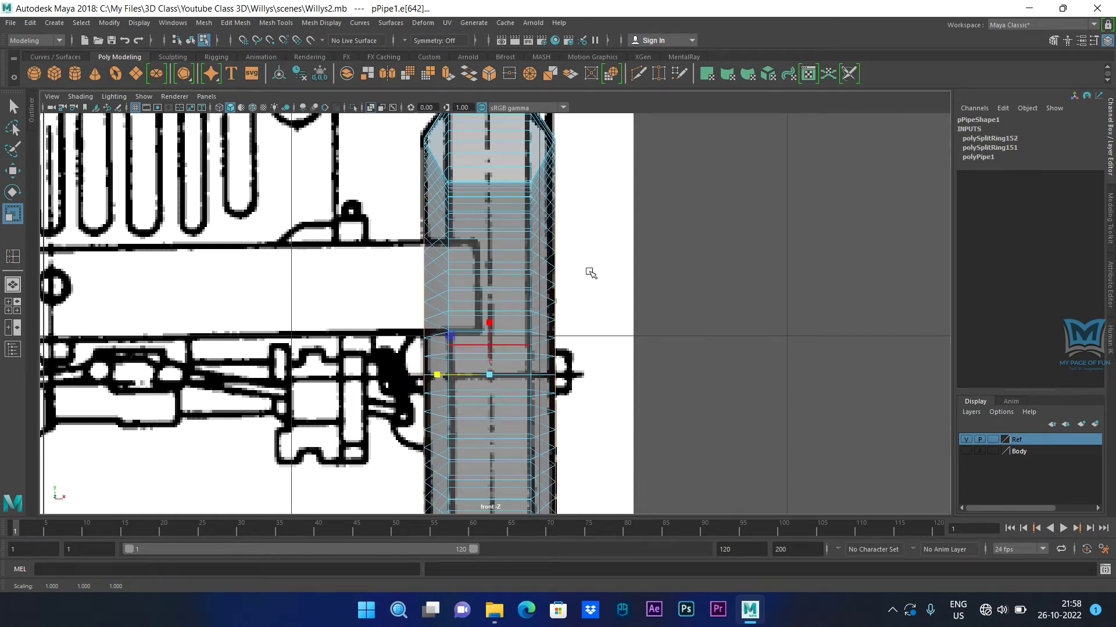
Step: Select the edge loops bordering the hole on both sides and scale them slightly closer together along the tyre's width
{"action": "key", "text": "space"}
{"action": "key", "text": "space"}
{"action": "left_click_drag", "start_coordinate": [777, 244], "coordinate": [671, 287], "text": "alt"}
{"action": "double_click", "coordinate": [627, 269]}
{"action": "left_click_drag", "start_coordinate": [536, 400], "coordinate": [580, 403], "text": "alt"}
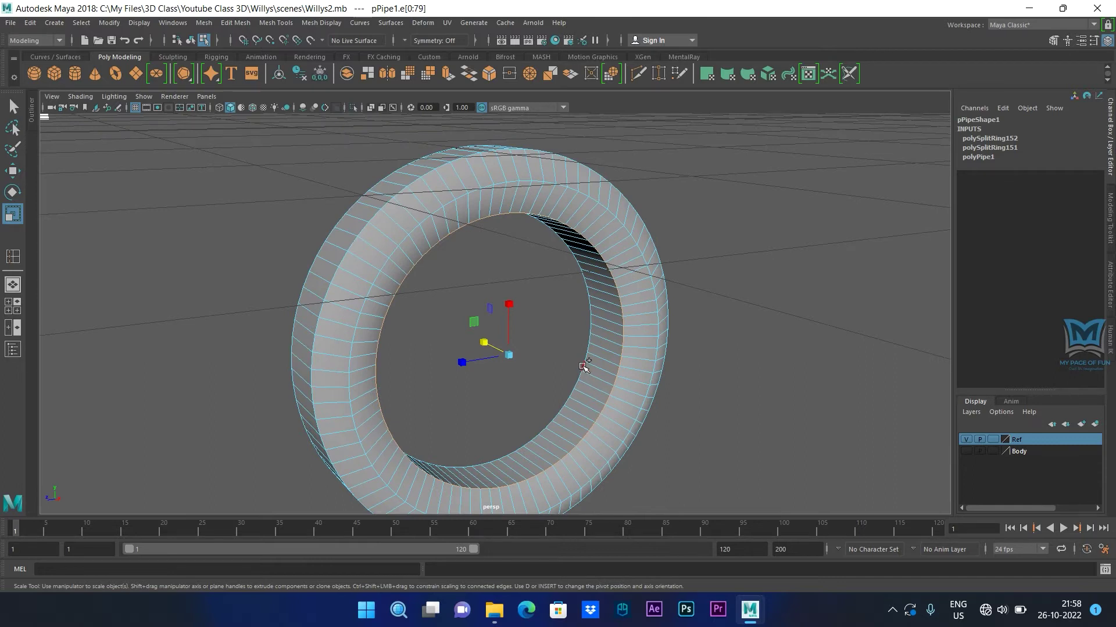
{"action": "double_click", "coordinate": [585, 372], "text": "shift"}
{"action": "left_click_drag", "start_coordinate": [605, 433], "coordinate": [640, 456], "text": "alt"}
{"action": "left_click_drag", "start_coordinate": [552, 399], "coordinate": [534, 414], "text": "alt"}
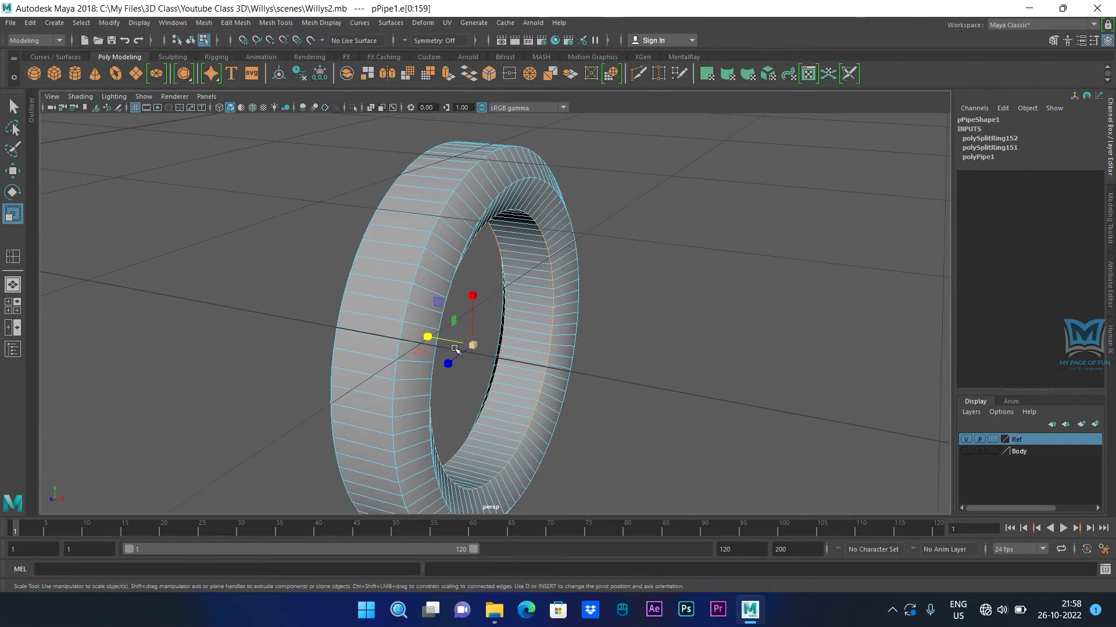
{"action": "left_click_drag", "start_coordinate": [430, 337], "coordinate": [437, 338]}
{"action": "left_click_drag", "start_coordinate": [499, 423], "coordinate": [578, 424], "text": "alt"}
{"action": "left_click_drag", "start_coordinate": [406, 358], "coordinate": [415, 358]}
{"action": "left_click_drag", "start_coordinate": [695, 368], "coordinate": [598, 360], "text": "alt"}
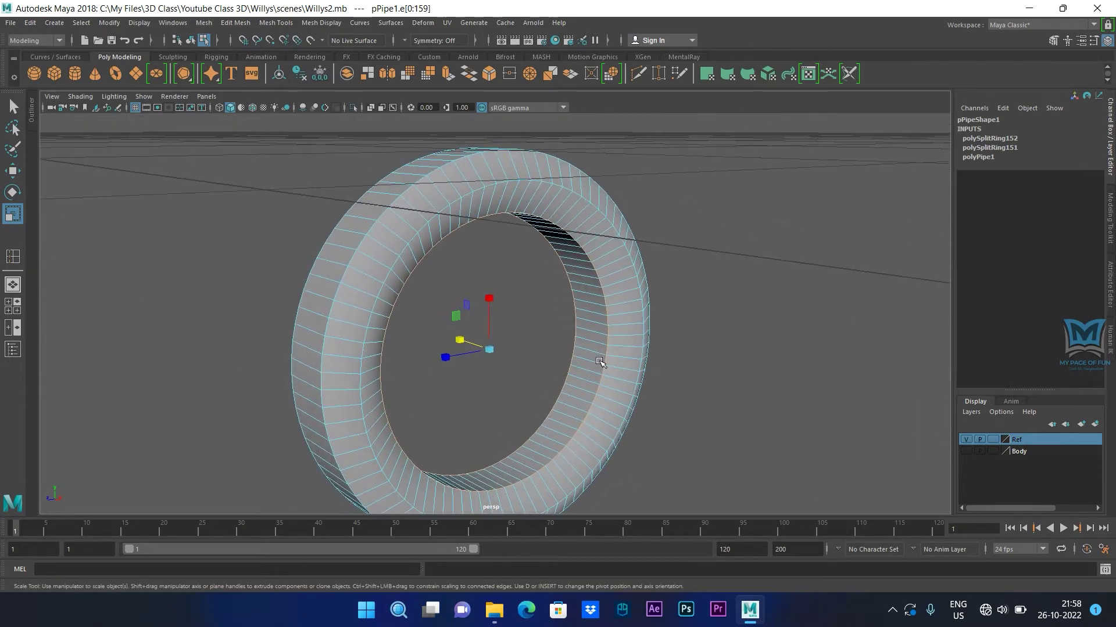
Step: Set the tyre to face selection and try picking single faces on its inner surface, undoing those picks
{"action": "right_click_drag", "start_coordinate": [598, 376], "coordinate": [582, 302]}
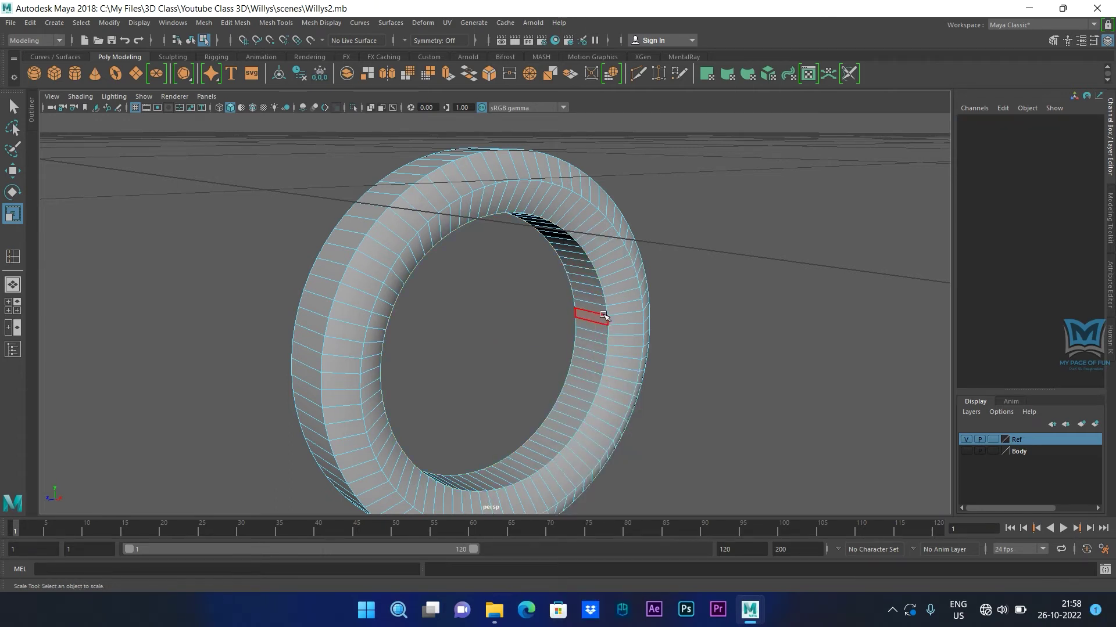
{"action": "right_click_drag", "start_coordinate": [604, 269], "coordinate": [598, 308]}
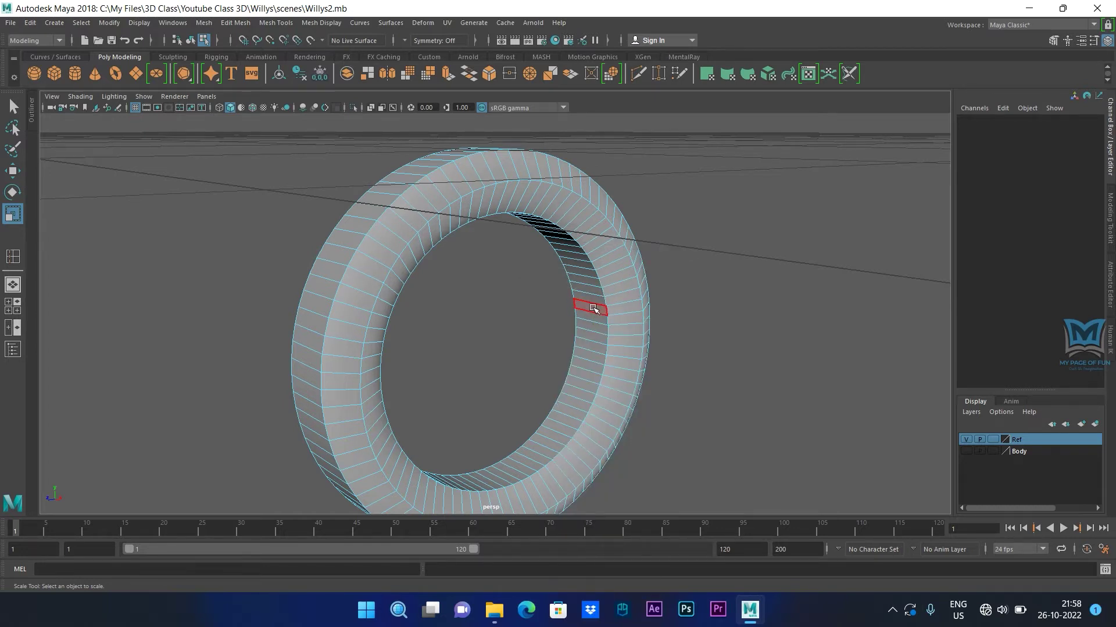
{"action": "left_click", "coordinate": [591, 308]}
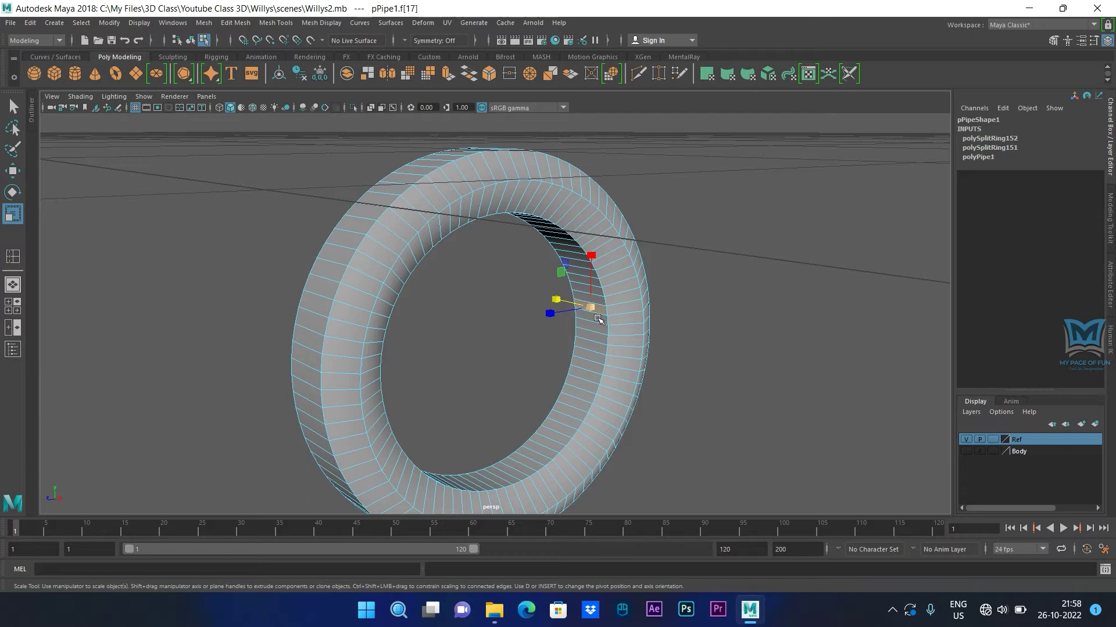
{"action": "left_click", "coordinate": [597, 329], "text": "shift"}
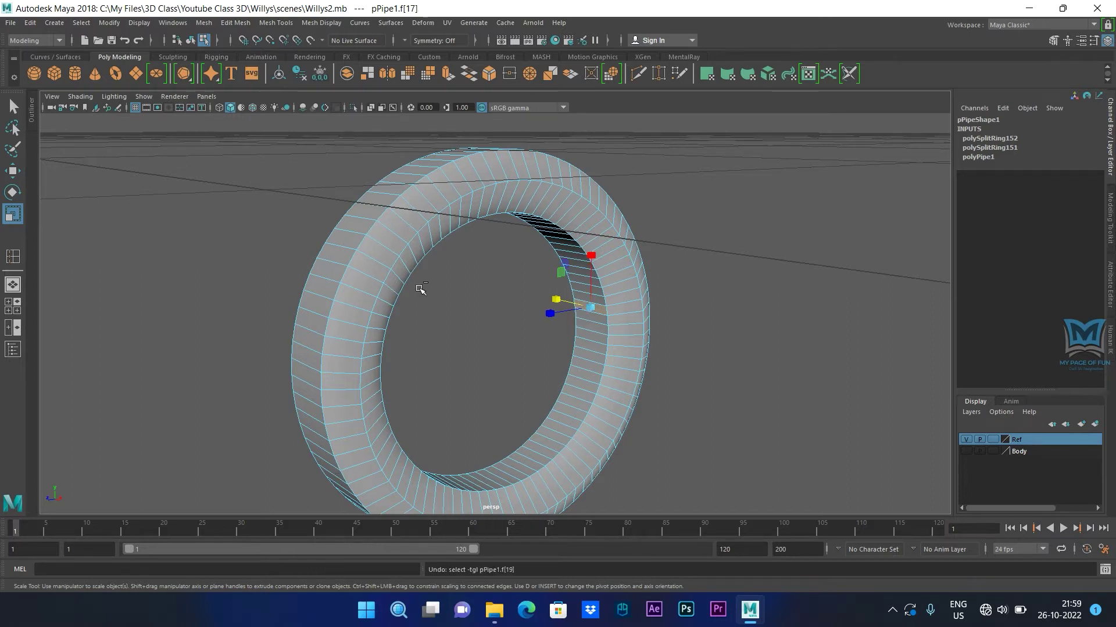
{"action": "key", "text": "ctrl+z"}
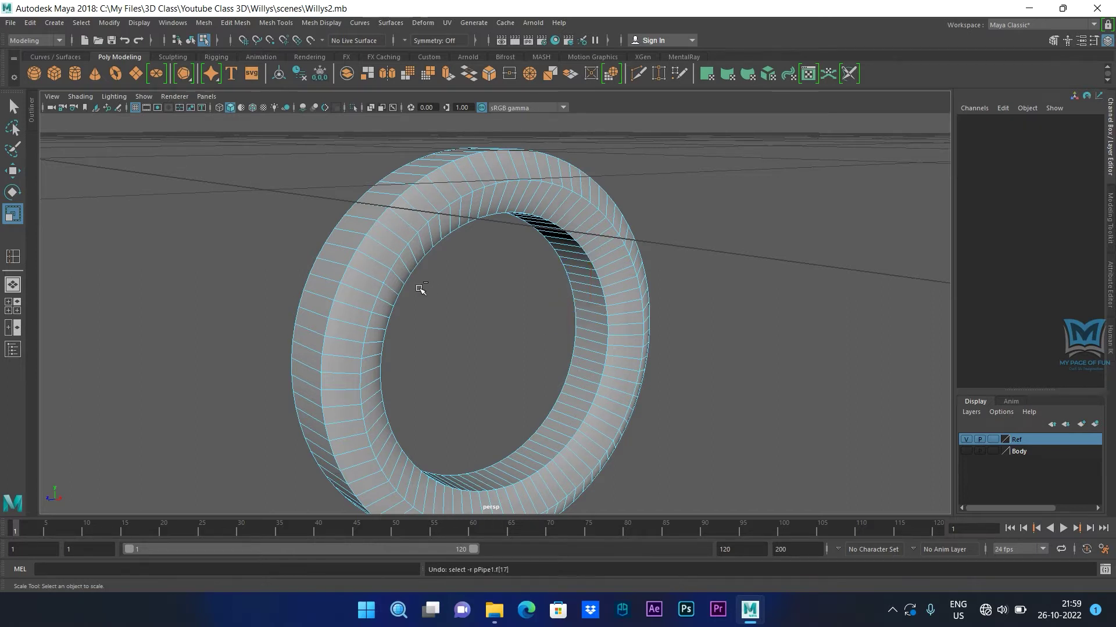
Step: Use the Paint Selection Tool with a smaller brush to select every face around the tyre's inner surface, and delete them
{"action": "left_click", "coordinate": [14, 150]}
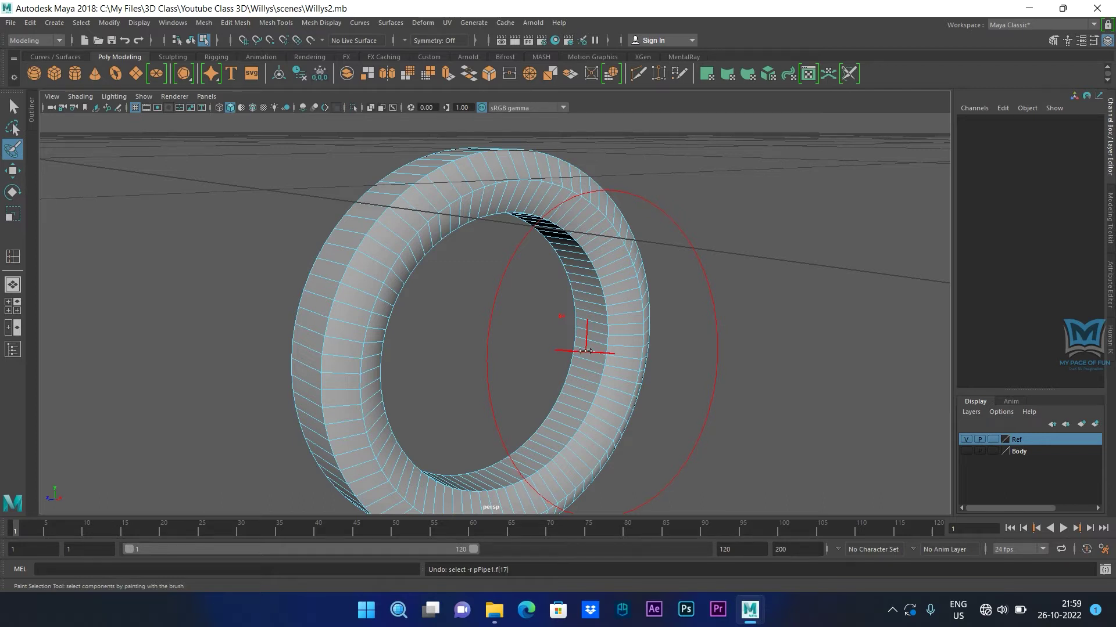
{"action": "left_click_drag", "start_coordinate": [586, 351], "coordinate": [519, 355]}
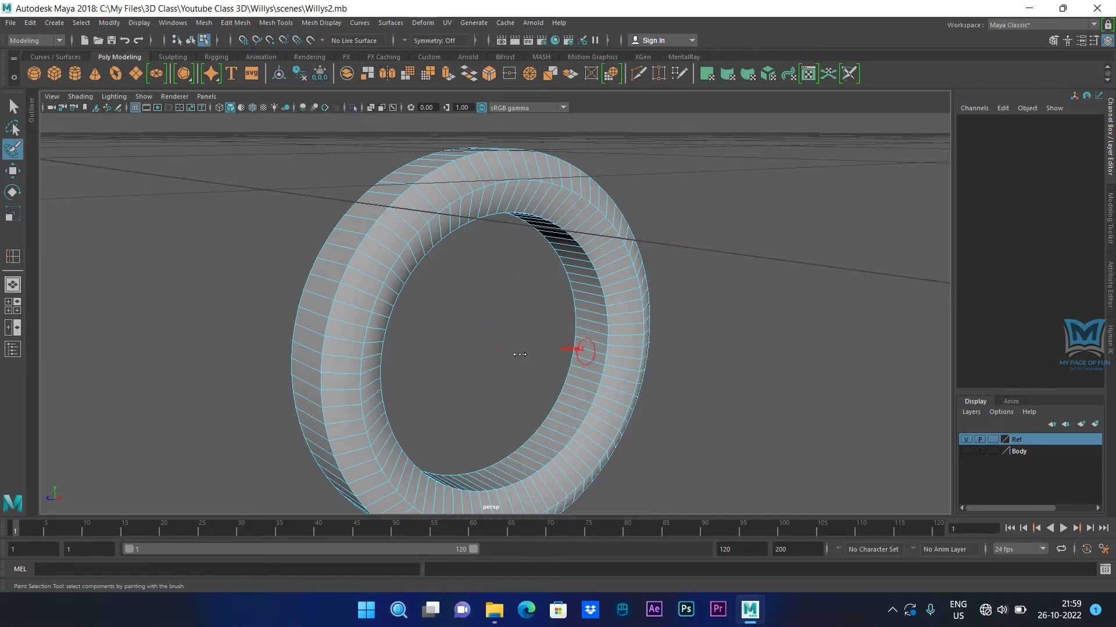
{"action": "mouse_move", "coordinate": [587, 396]}
{"action": "left_mouse_down", "text": "alt"}
{"action": "mouse_move", "coordinate": [590, 406]}
{"action": "mouse_move", "coordinate": [552, 438]}
{"action": "mouse_move", "coordinate": [473, 438]}
{"action": "mouse_move", "coordinate": [569, 383]}
{"action": "mouse_move", "coordinate": [621, 295]}
{"action": "mouse_move", "coordinate": [617, 352]}
{"action": "mouse_move", "coordinate": [645, 294]}
{"action": "left_mouse_up", "text": "alt"}
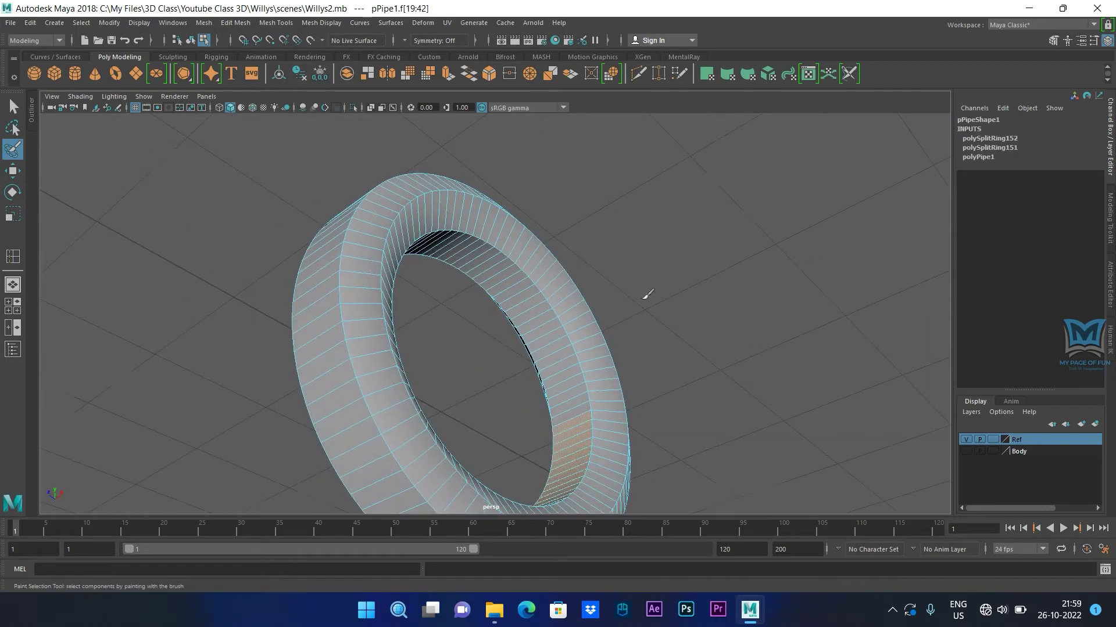
{"action": "mouse_move", "coordinate": [572, 414]}
{"action": "left_mouse_down"}
{"action": "mouse_move", "coordinate": [577, 375]}
{"action": "mouse_move", "coordinate": [537, 320]}
{"action": "mouse_move", "coordinate": [456, 250]}
{"action": "left_mouse_up"}
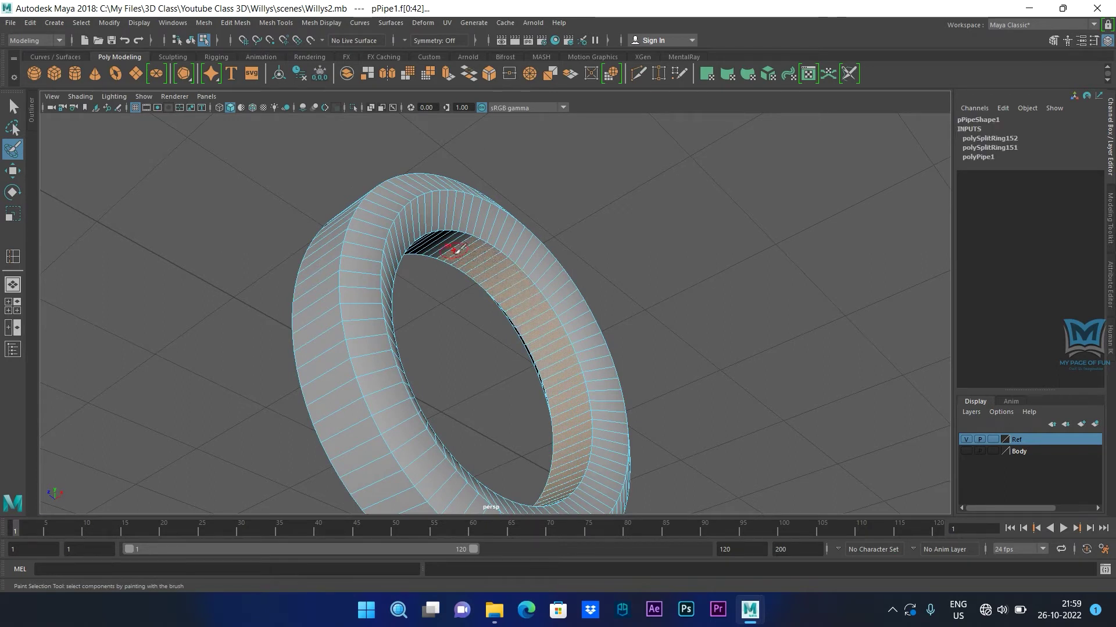
{"action": "mouse_move", "coordinate": [560, 304]}
{"action": "left_mouse_down", "text": "alt"}
{"action": "mouse_move", "coordinate": [385, 319]}
{"action": "mouse_move", "coordinate": [505, 271]}
{"action": "mouse_move", "coordinate": [510, 244]}
{"action": "mouse_move", "coordinate": [482, 346]}
{"action": "left_mouse_up", "text": "alt"}
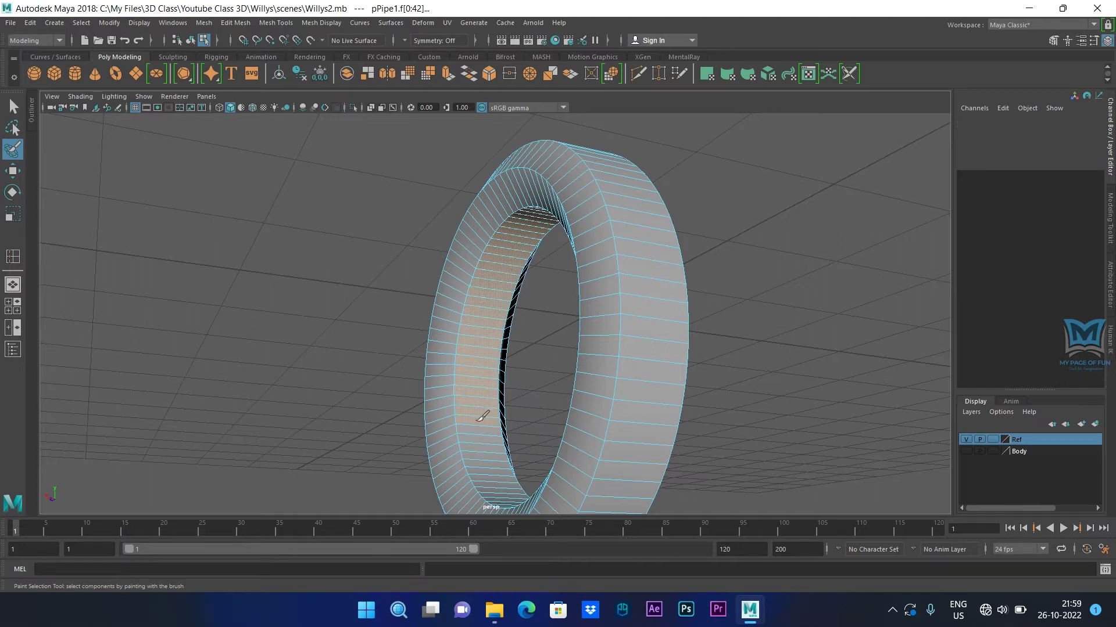
{"action": "left_click_drag", "start_coordinate": [482, 414], "coordinate": [484, 421]}
{"action": "mouse_move", "coordinate": [473, 459]}
{"action": "left_mouse_down", "text": "alt"}
{"action": "mouse_move", "coordinate": [455, 379]}
{"action": "mouse_move", "coordinate": [434, 350]}
{"action": "mouse_move", "coordinate": [448, 382]}
{"action": "left_mouse_up", "text": "alt"}
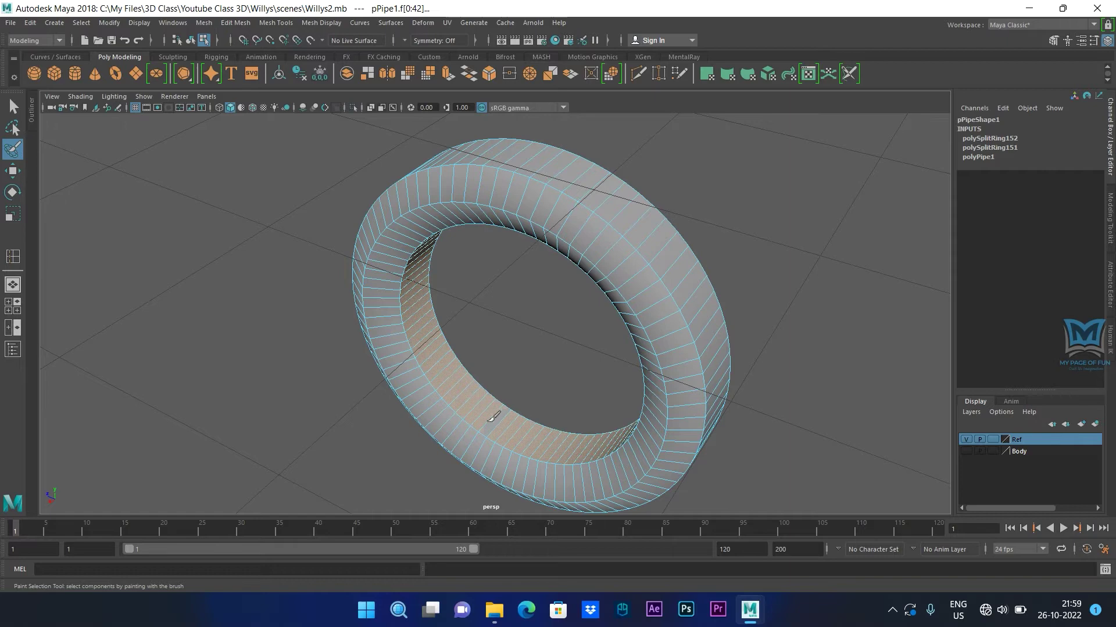
{"action": "mouse_move", "coordinate": [500, 421]}
{"action": "left_mouse_down"}
{"action": "mouse_move", "coordinate": [558, 469]}
{"action": "mouse_move", "coordinate": [694, 448]}
{"action": "mouse_move", "coordinate": [834, 448]}
{"action": "mouse_move", "coordinate": [871, 451]}
{"action": "mouse_move", "coordinate": [871, 473]}
{"action": "mouse_move", "coordinate": [812, 479]}
{"action": "mouse_move", "coordinate": [643, 463]}
{"action": "mouse_move", "coordinate": [655, 451]}
{"action": "mouse_move", "coordinate": [776, 461]}
{"action": "left_mouse_up"}
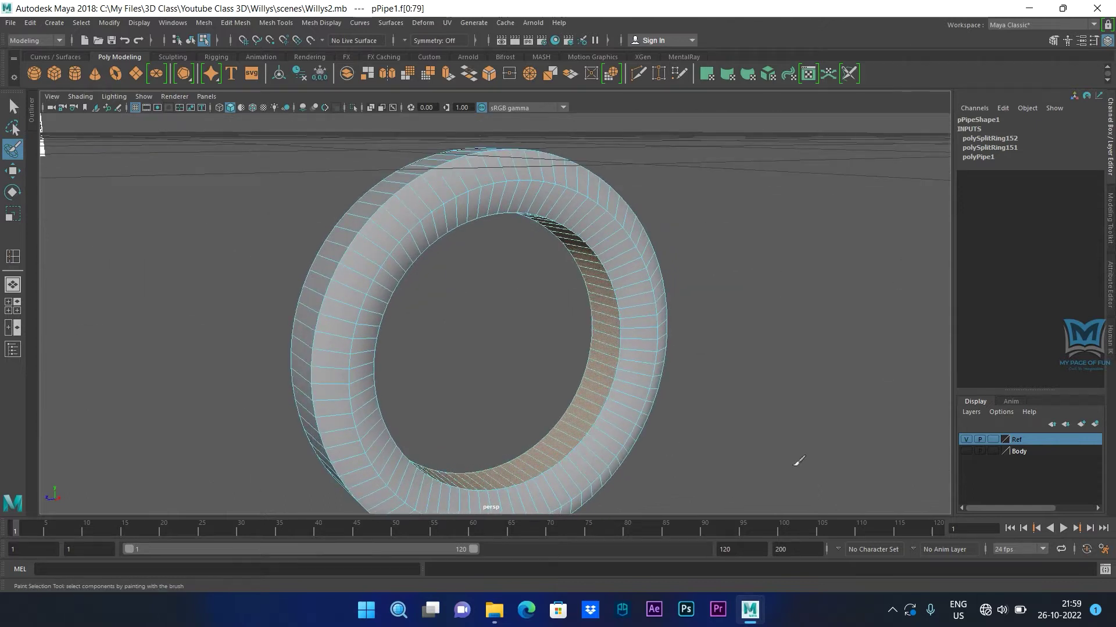
{"action": "key", "text": "Delete"}
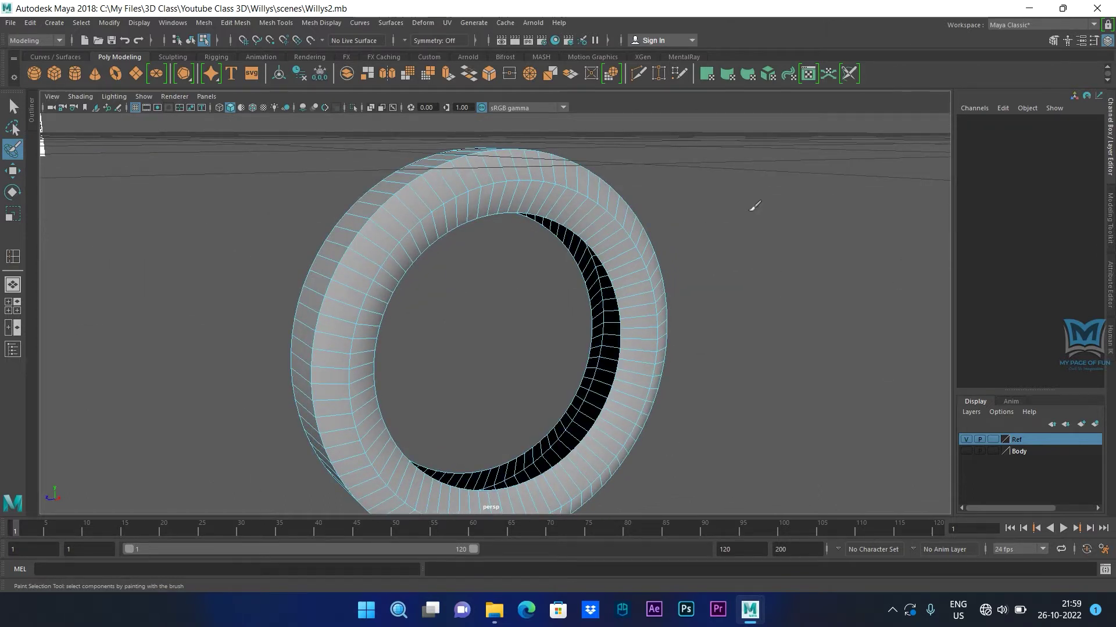
Step: Insert an edge loop around the middle of the tread, aligned with the tyre's dashed centre line in the front view
{"action": "left_click", "coordinate": [14, 106]}
{"action": "mouse_move", "coordinate": [558, 391]}
{"action": "left_mouse_down", "text": "alt"}
{"action": "mouse_move", "coordinate": [662, 393]}
{"action": "mouse_move", "coordinate": [616, 372]}
{"action": "left_mouse_up", "text": "alt"}
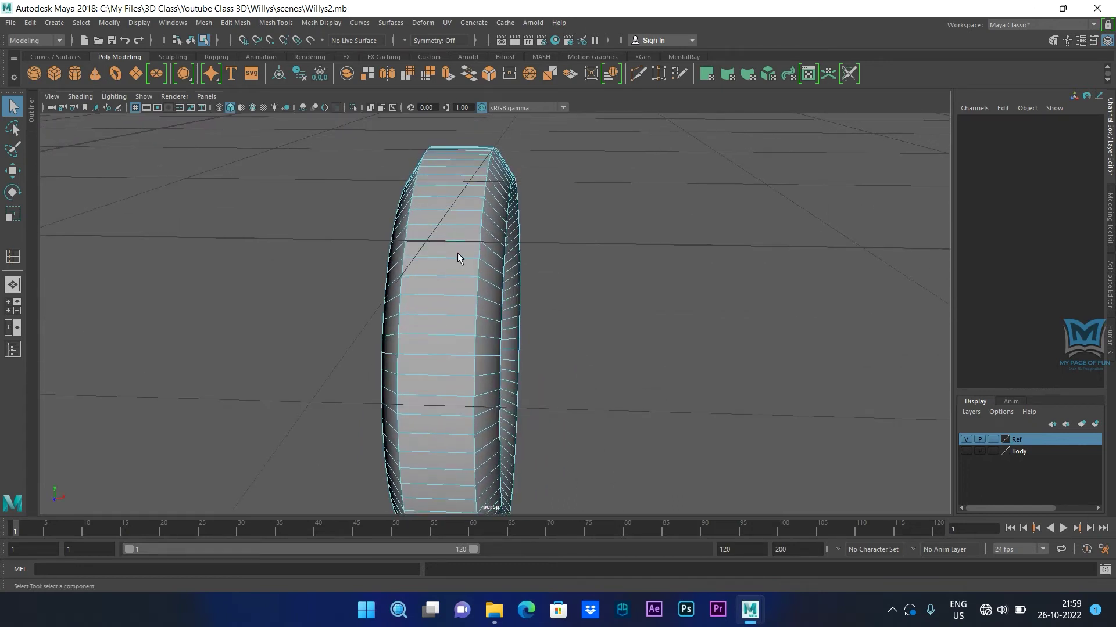
{"action": "left_click_drag", "start_coordinate": [459, 254], "coordinate": [568, 336], "text": "alt"}
{"action": "key", "text": "space"}
{"action": "key", "text": "space"}
{"action": "middle_click_drag", "start_coordinate": [518, 340], "coordinate": [564, 377], "text": "alt"}
{"action": "scroll", "coordinate": [571, 334], "scroll_direction": "up", "scroll_amount": 2}
{"action": "scroll", "coordinate": [570, 336], "scroll_direction": "up", "scroll_amount": 1}
{"action": "right_click_drag", "start_coordinate": [577, 242], "coordinate": [483, 241]}
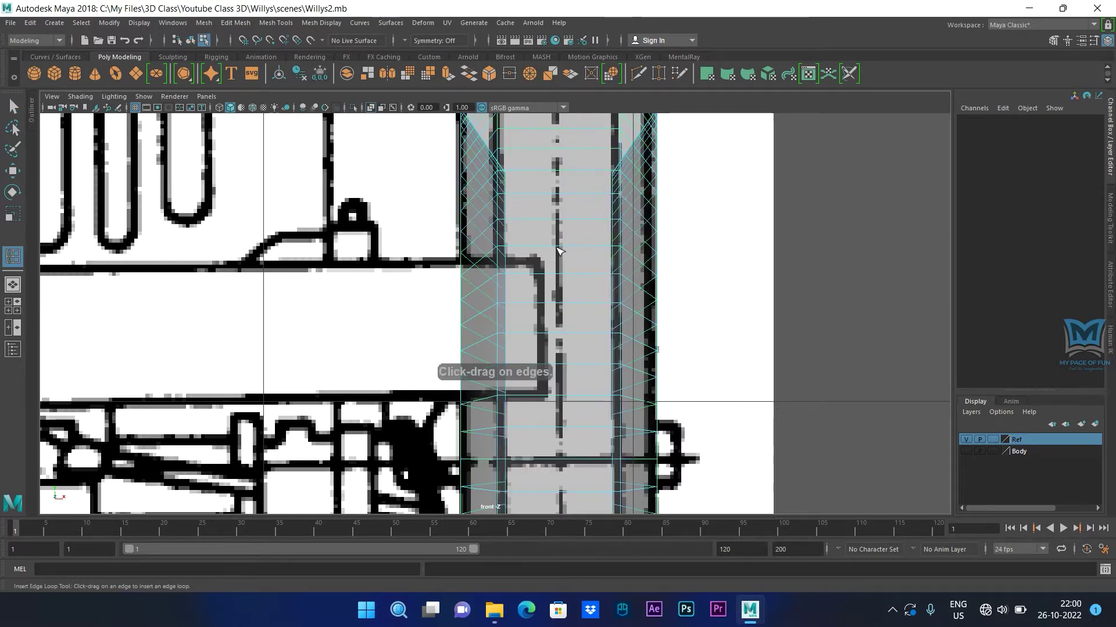
{"action": "left_click", "coordinate": [561, 248]}
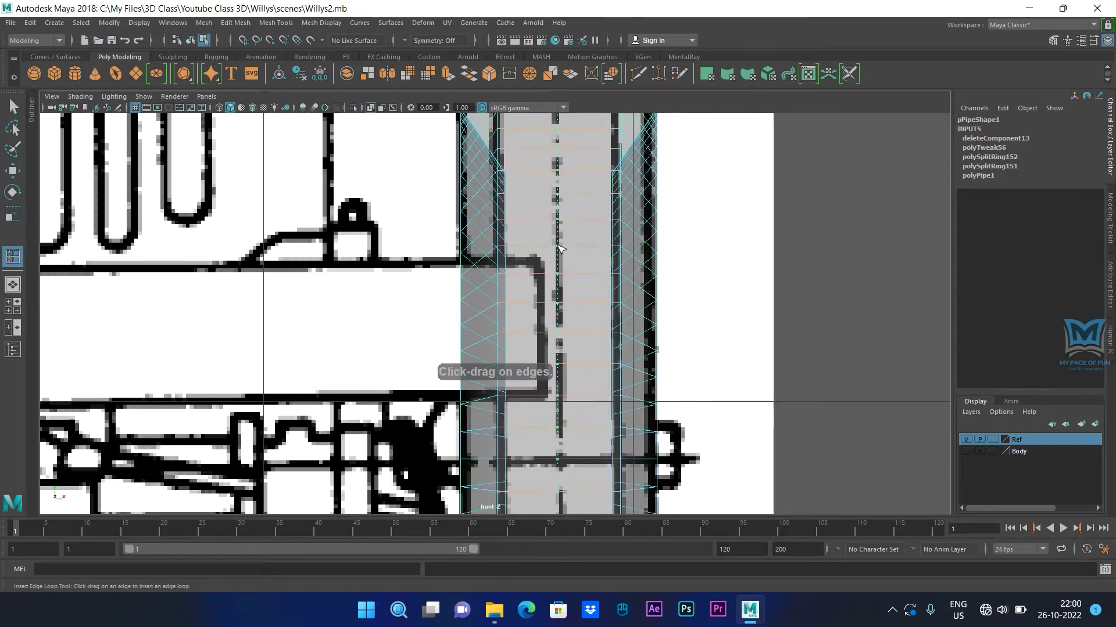
{"action": "left_click", "coordinate": [561, 249]}
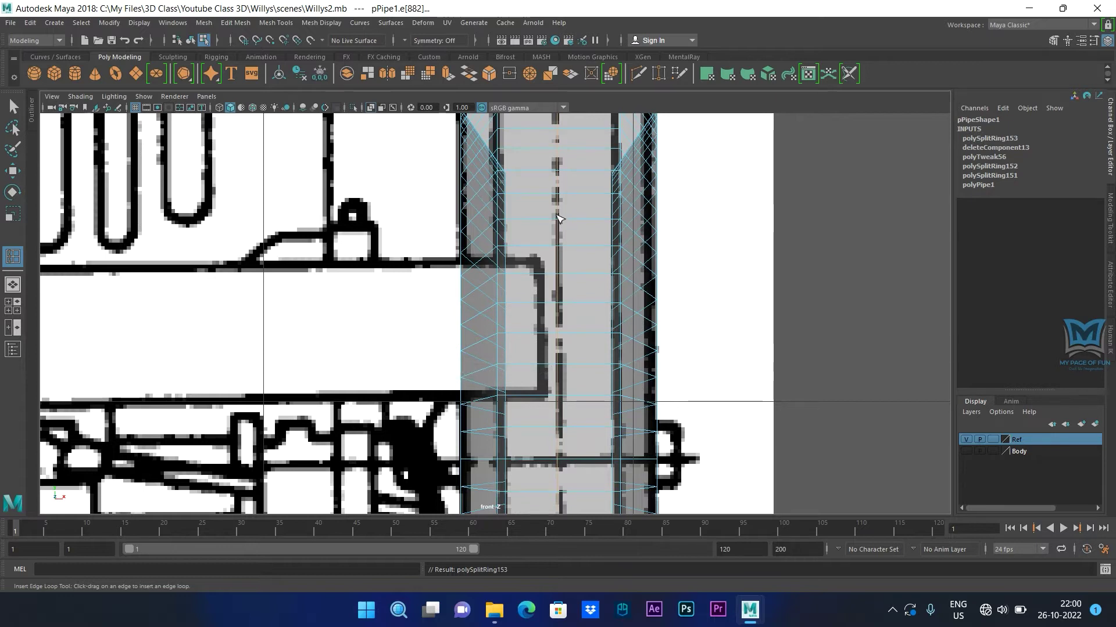
Step: Insert two more edge loops around the tread, one close to each side of the centre loop
{"action": "left_click", "coordinate": [578, 223]}
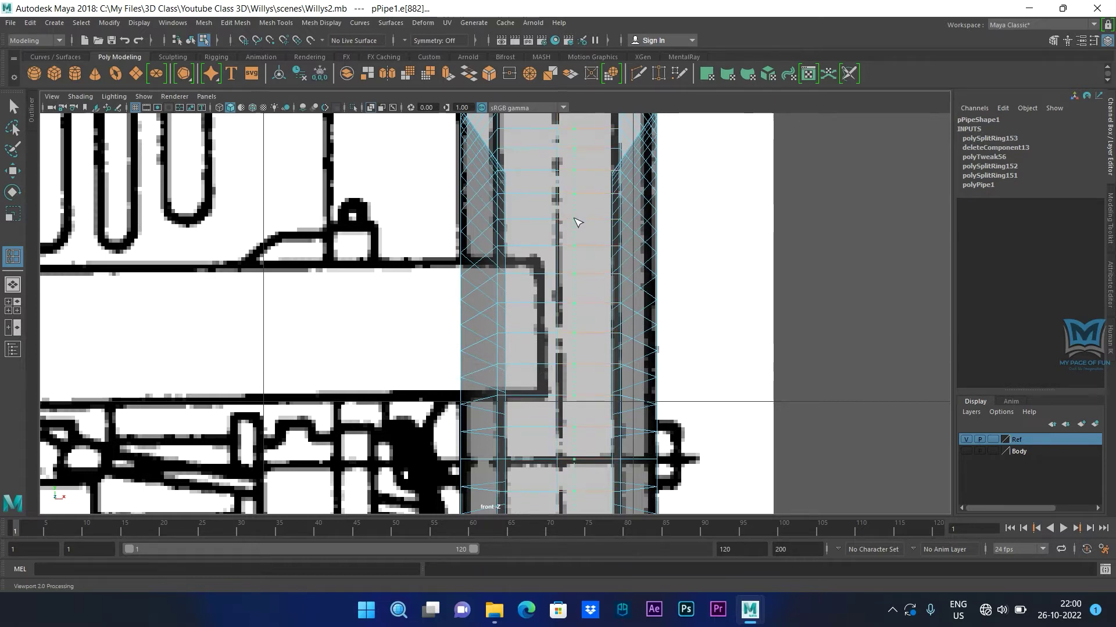
{"action": "left_click_drag", "start_coordinate": [577, 222], "coordinate": [574, 222]}
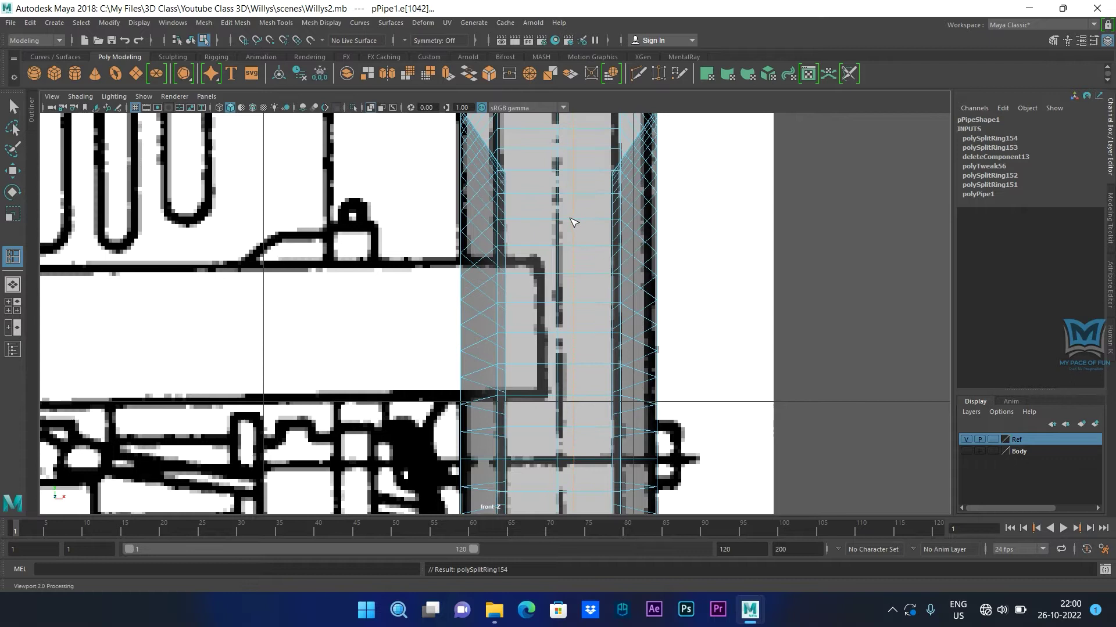
{"action": "left_click", "coordinate": [543, 224]}
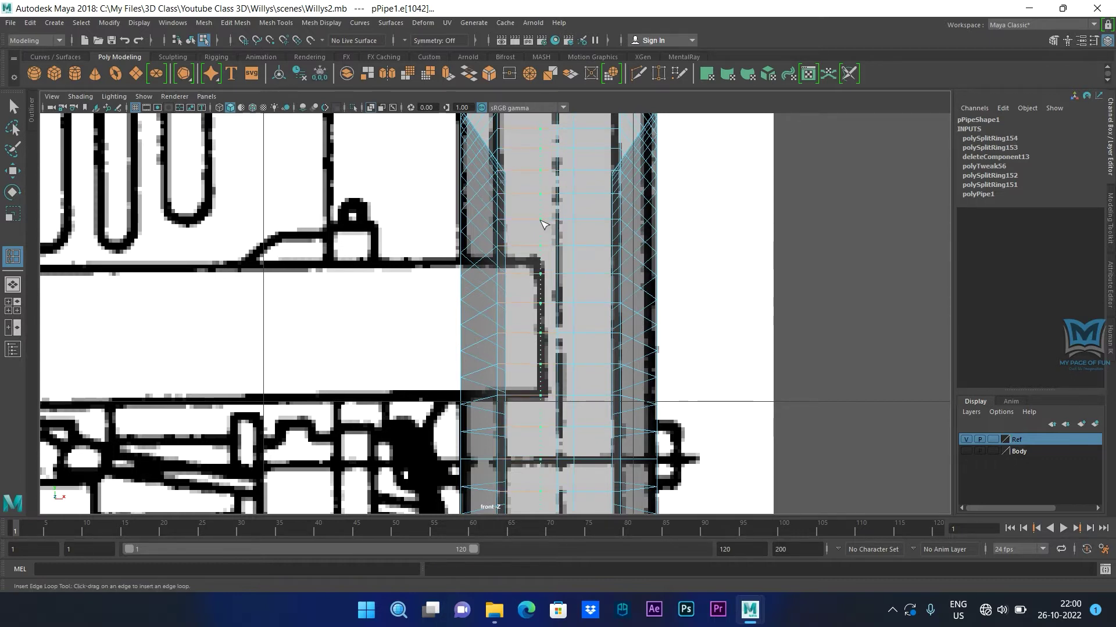
{"action": "left_click_drag", "start_coordinate": [543, 225], "coordinate": [542, 225]}
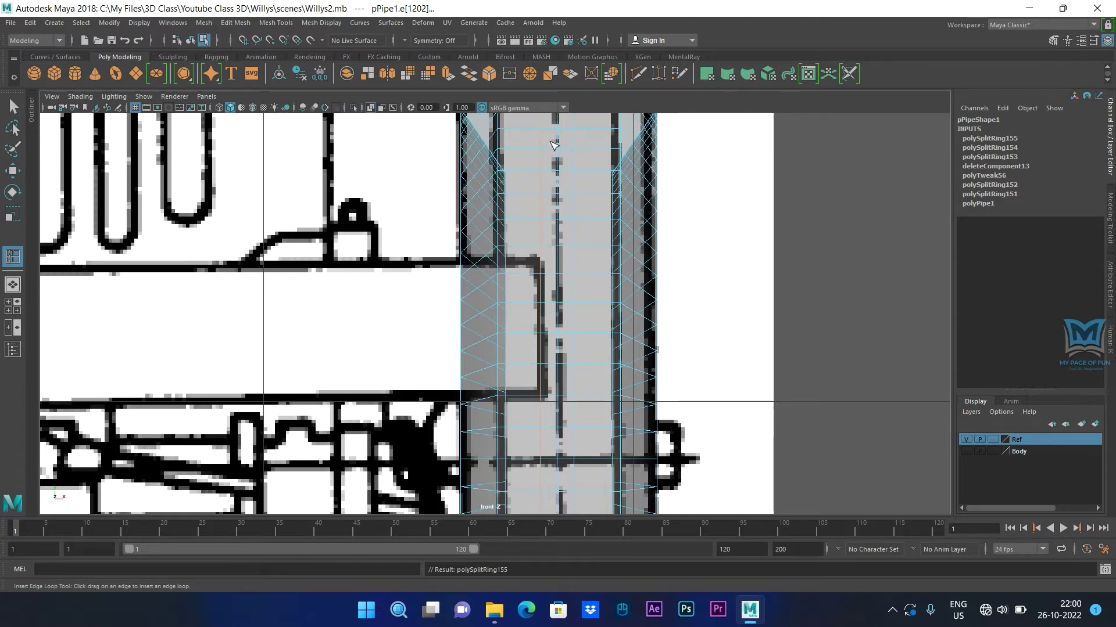
Step: Leave edge loop insertion, set the tyre to face selection, and select the first alternating faces in one outer tread row
{"action": "key", "text": "space"}
{"action": "key", "text": "space"}
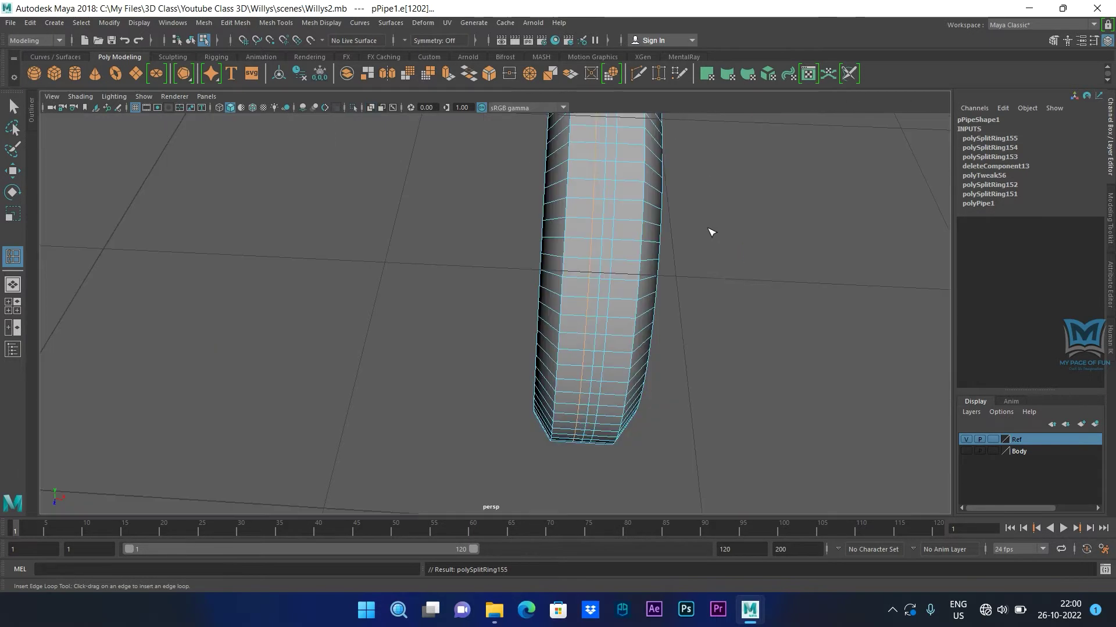
{"action": "middle_click_drag", "start_coordinate": [742, 289], "coordinate": [696, 397], "text": "alt"}
{"action": "left_click_drag", "start_coordinate": [696, 397], "coordinate": [628, 355], "text": "alt"}
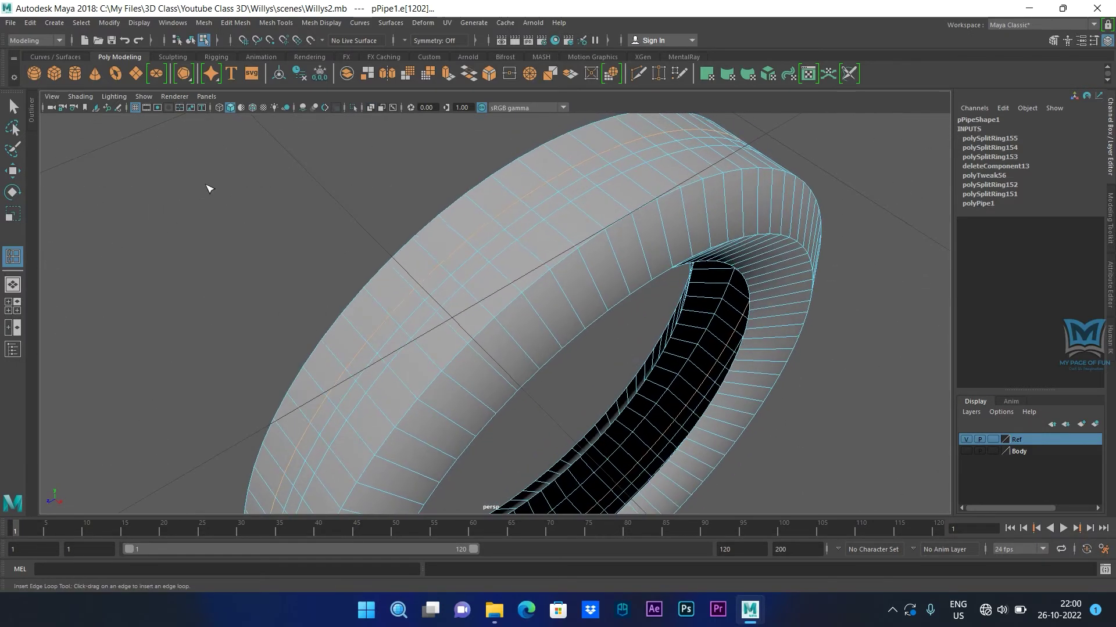
{"action": "left_click", "coordinate": [13, 106]}
{"action": "middle_click_drag", "start_coordinate": [690, 254], "coordinate": [810, 249], "text": "alt"}
{"action": "left_click", "coordinate": [810, 249]}
{"action": "left_click_drag", "start_coordinate": [807, 249], "coordinate": [776, 331], "text": "alt"}
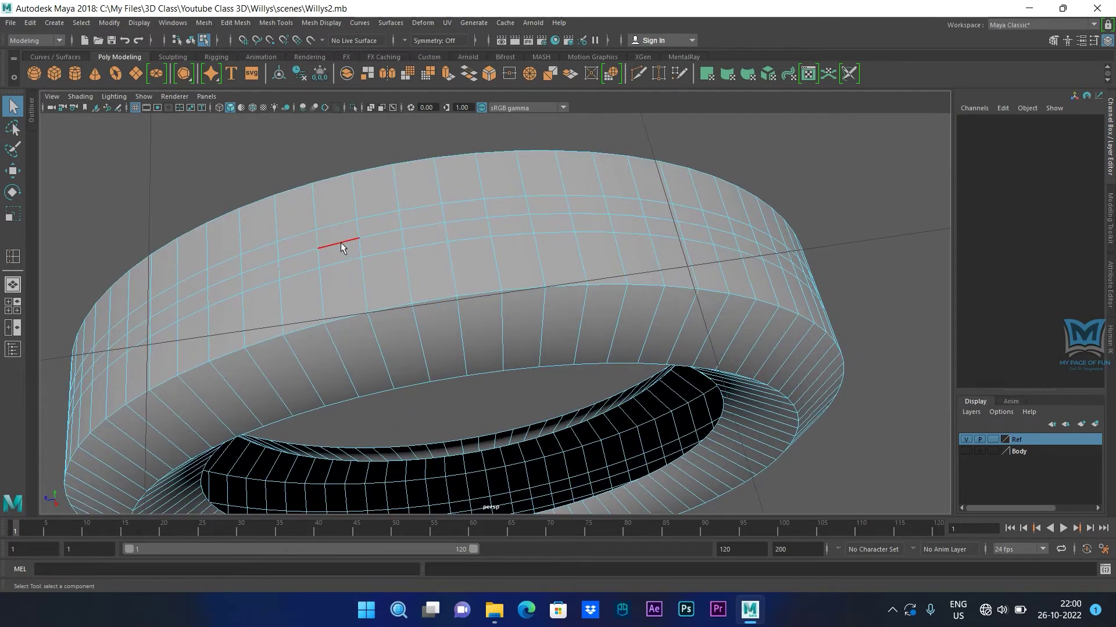
{"action": "right_click_drag", "start_coordinate": [424, 268], "coordinate": [428, 296]}
{"action": "left_click", "coordinate": [423, 269]}
{"action": "left_click", "coordinate": [512, 270], "text": "shift"}
{"action": "left_click", "coordinate": [666, 256], "text": "shift"}
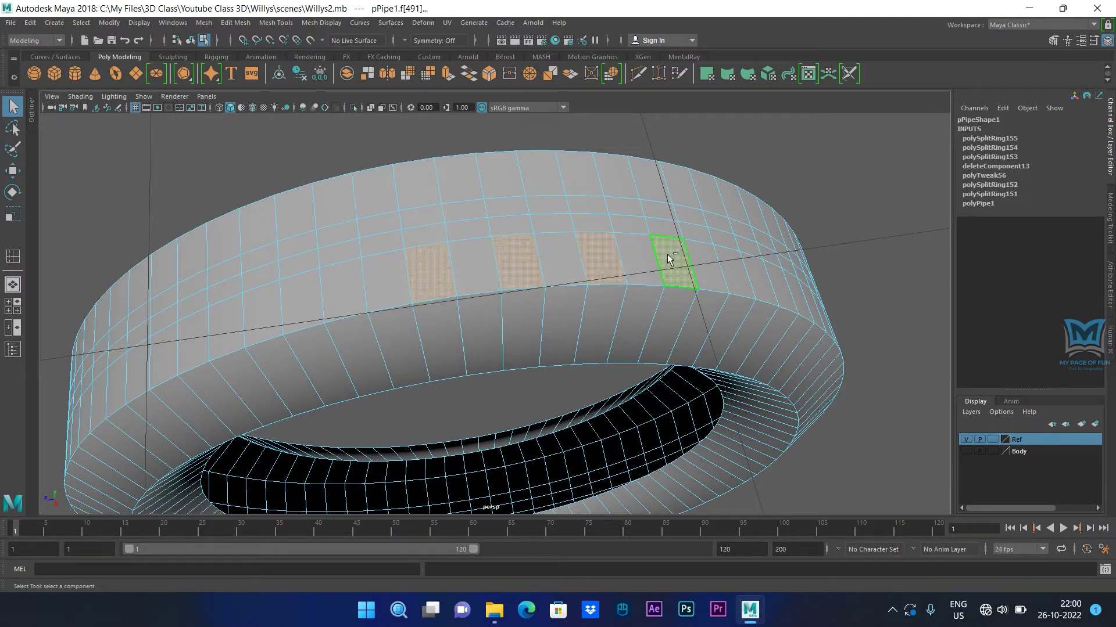
Step: Extend the selection with every other face further along the same outer tread row
{"action": "left_click_drag", "start_coordinate": [751, 374], "coordinate": [672, 364], "text": "alt"}
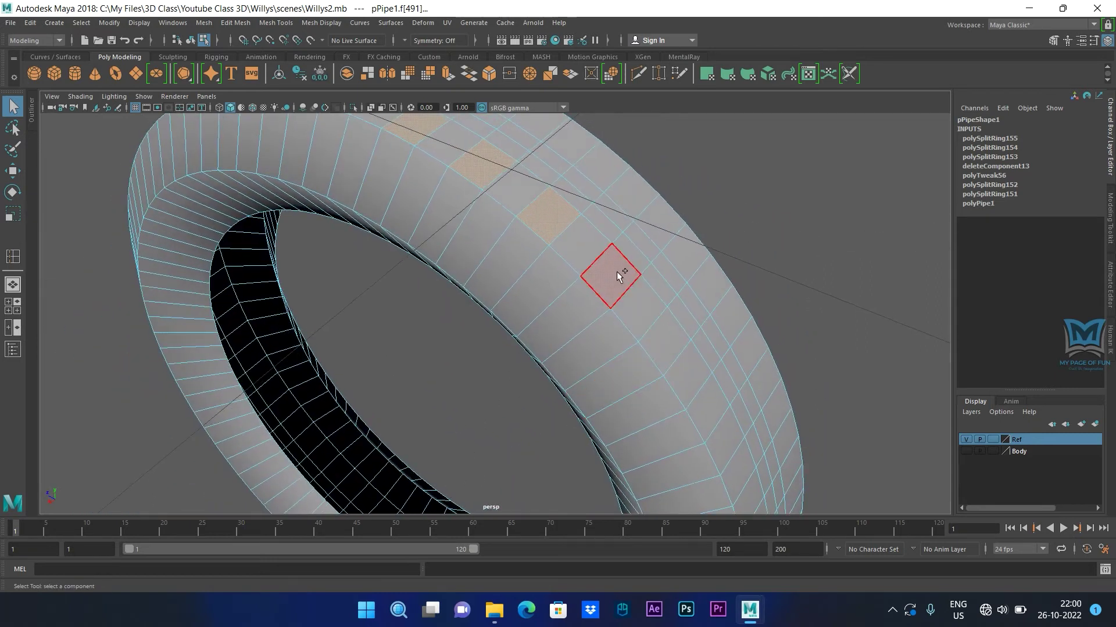
{"action": "left_click", "coordinate": [616, 277], "text": "shift"}
{"action": "left_click", "coordinate": [661, 338], "text": "shift"}
{"action": "left_click", "coordinate": [706, 402], "text": "shift"}
{"action": "right_click_drag", "start_coordinate": [723, 446], "coordinate": [626, 415], "text": "alt"}
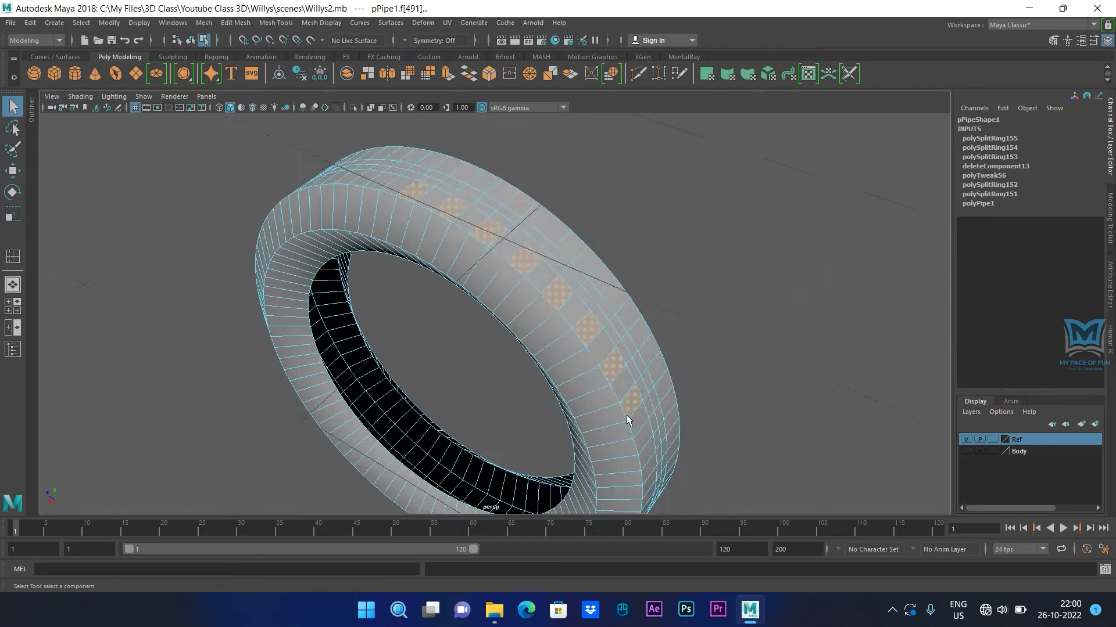
{"action": "left_click_drag", "start_coordinate": [626, 414], "coordinate": [474, 349], "text": "alt"}
{"action": "left_click", "coordinate": [479, 368], "text": "shift"}
{"action": "left_click", "coordinate": [480, 419], "text": "shift"}
{"action": "left_click", "coordinate": [482, 469], "text": "shift"}
{"action": "middle_click_drag", "start_coordinate": [481, 465], "coordinate": [498, 285], "text": "alt"}
Step: Set the perspective view to the Legacy Default Viewport and add the remaining alternating faces of the first outer tread row
{"action": "left_click", "coordinate": [183, 97]}
{"action": "left_click", "coordinate": [209, 128]}
{"action": "left_click_drag", "start_coordinate": [487, 445], "coordinate": [462, 357], "text": "alt"}
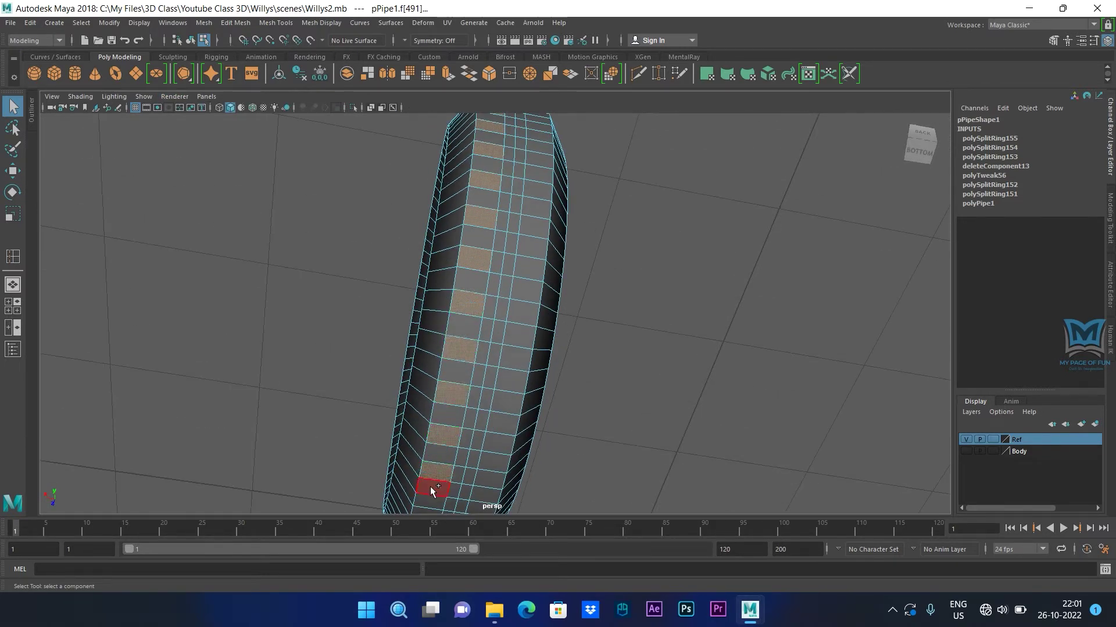
{"action": "left_click_drag", "start_coordinate": [581, 475], "coordinate": [636, 395], "text": "alt"}
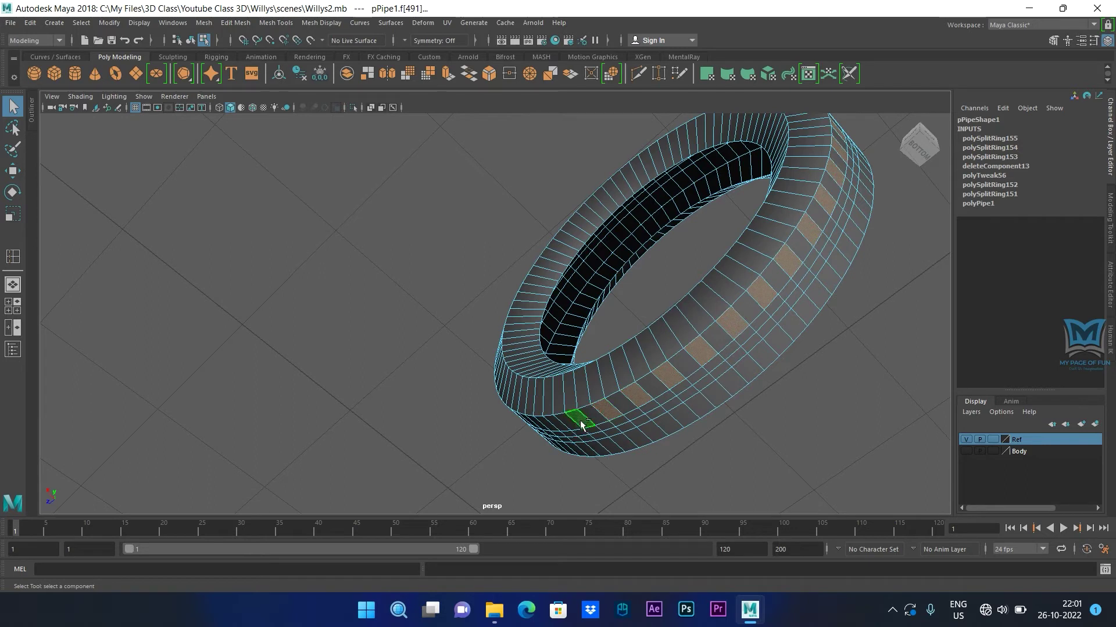
{"action": "left_click_drag", "start_coordinate": [604, 423], "coordinate": [802, 441], "text": "alt"}
{"action": "left_click", "coordinate": [354, 289], "text": "shift"}
{"action": "left_click", "coordinate": [355, 256], "text": "shift"}
{"action": "left_click", "coordinate": [352, 208], "text": "shift"}
{"action": "left_click", "coordinate": [351, 165], "text": "shift"}
{"action": "middle_click_drag", "start_coordinate": [352, 134], "coordinate": [351, 354], "text": "alt"}
{"action": "left_click_drag", "start_coordinate": [364, 224], "coordinate": [398, 400], "text": "alt"}
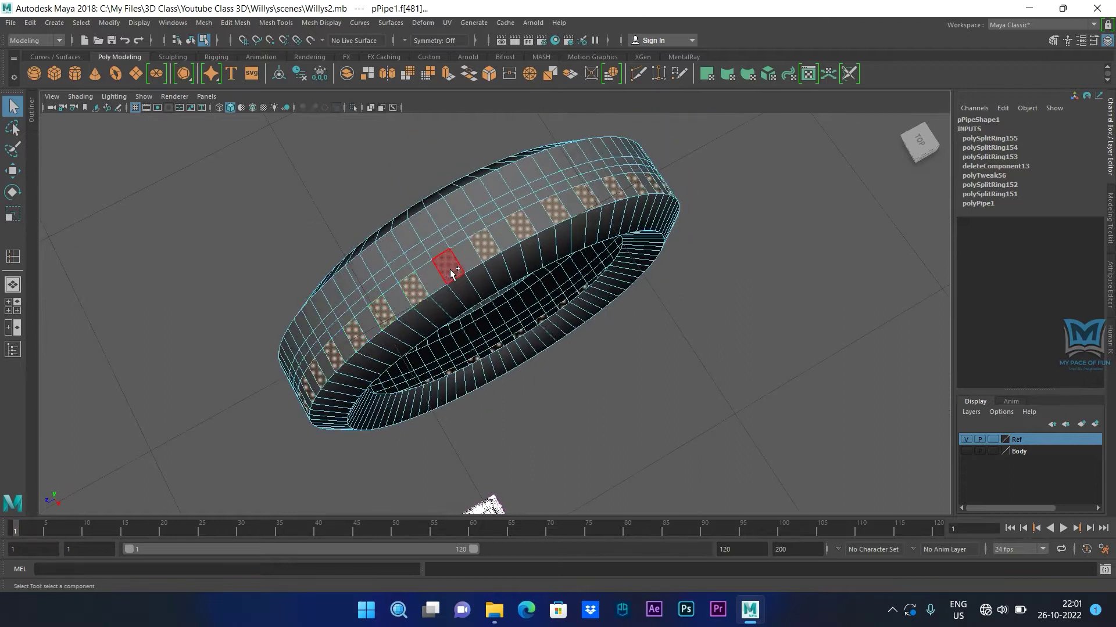
Step: Add every other face of the opposite outer tread row to the selection, staggered against the first row
{"action": "left_click_drag", "start_coordinate": [538, 218], "coordinate": [610, 286], "text": "alt"}
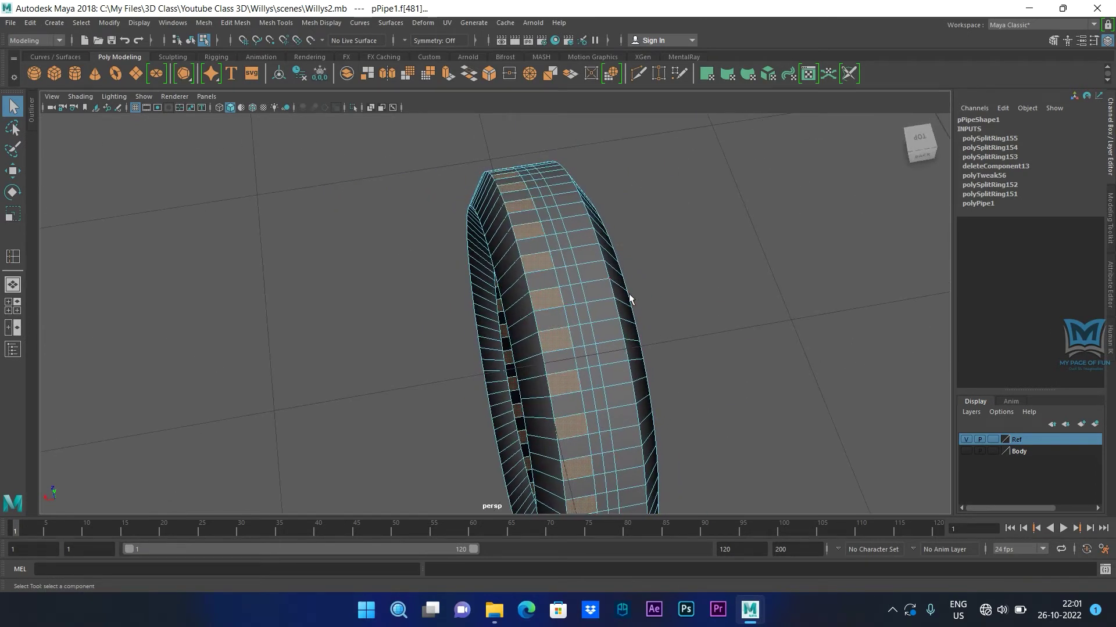
{"action": "left_click", "coordinate": [534, 239]}
{"action": "left_click", "coordinate": [585, 239], "text": "shift"}
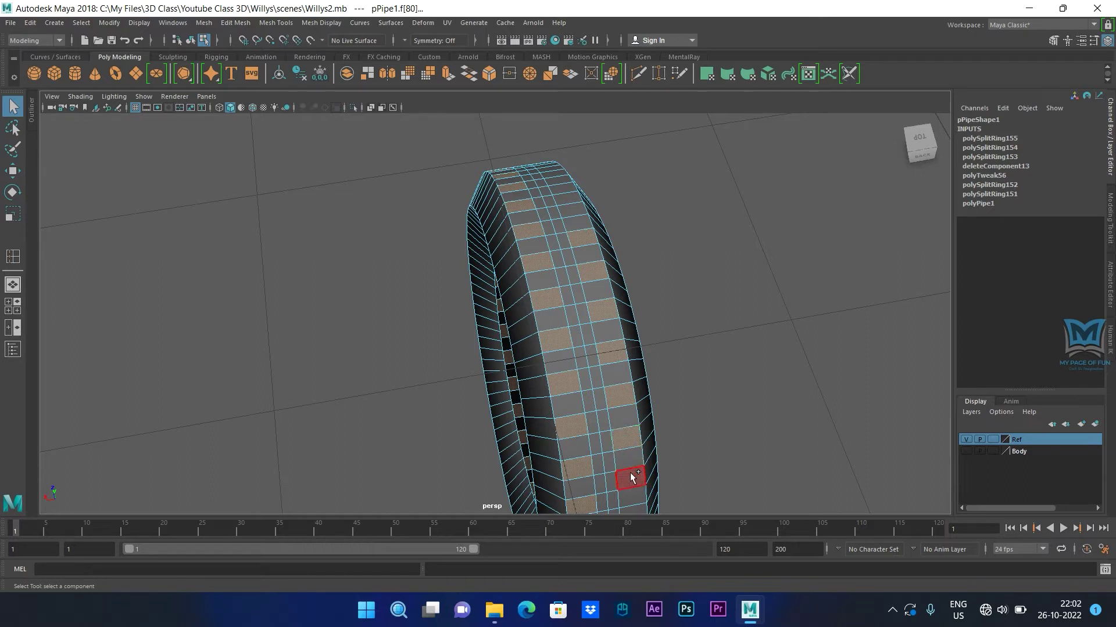
{"action": "middle_click_drag", "start_coordinate": [671, 479], "coordinate": [626, 398], "text": "alt"}
{"action": "left_click_drag", "start_coordinate": [626, 399], "coordinate": [582, 316], "text": "alt"}
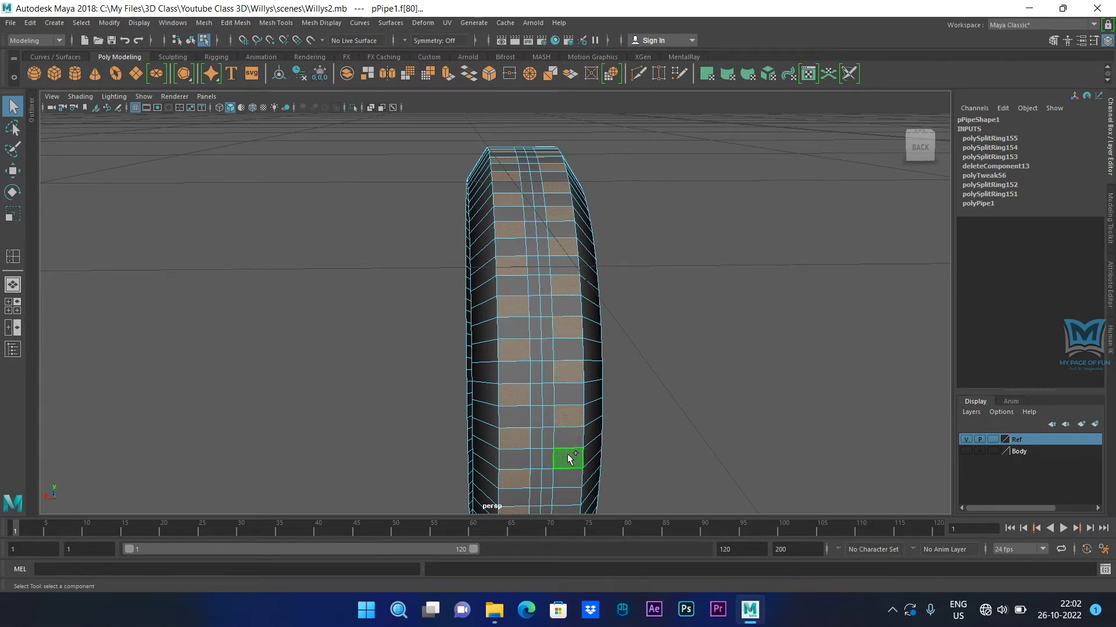
{"action": "left_click_drag", "start_coordinate": [654, 456], "coordinate": [600, 358], "text": "alt"}
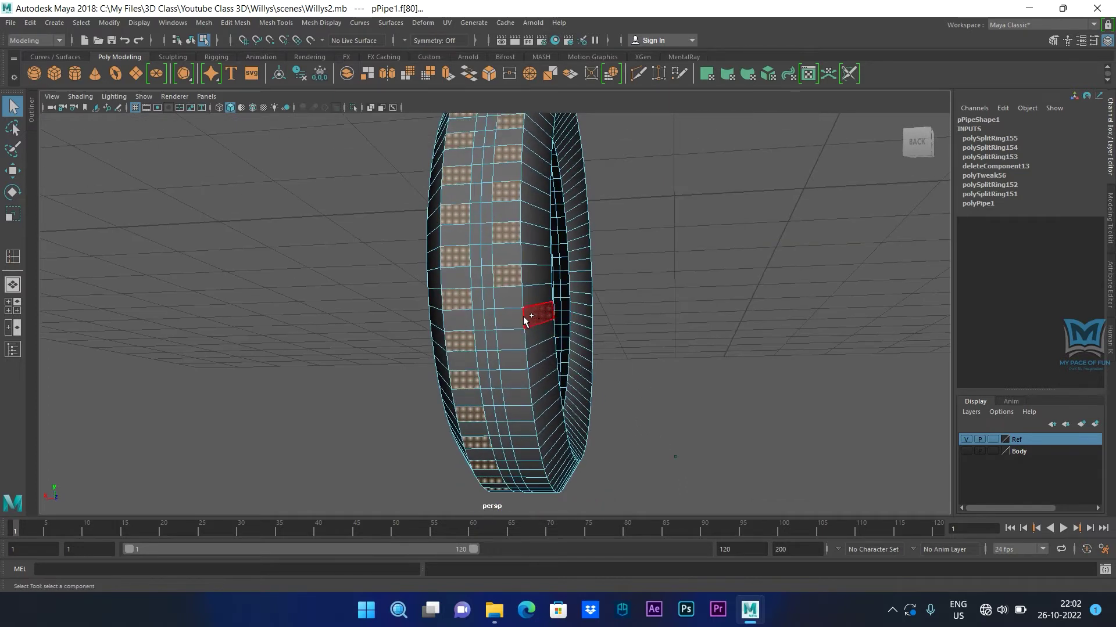
{"action": "left_click", "coordinate": [525, 402], "text": "shift"}
{"action": "left_click", "coordinate": [523, 429], "text": "shift"}
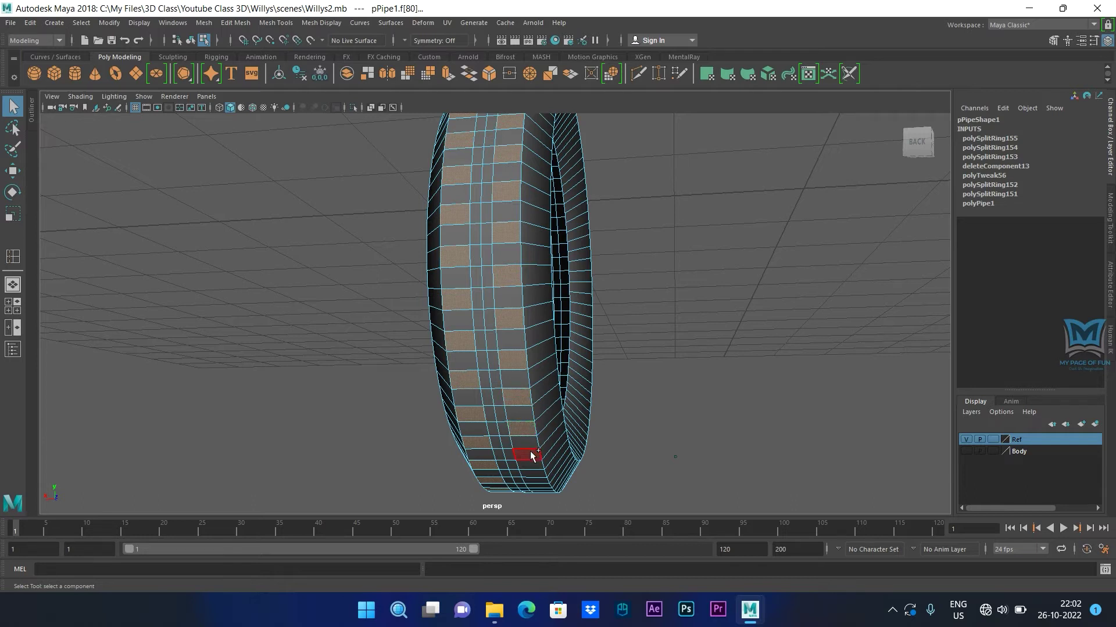
{"action": "left_click", "coordinate": [529, 458], "text": "shift"}
Step: Complete the staggered face selection of the second outer row around the rest of the tyre
{"action": "left_click_drag", "start_coordinate": [567, 468], "coordinate": [575, 430], "text": "alt"}
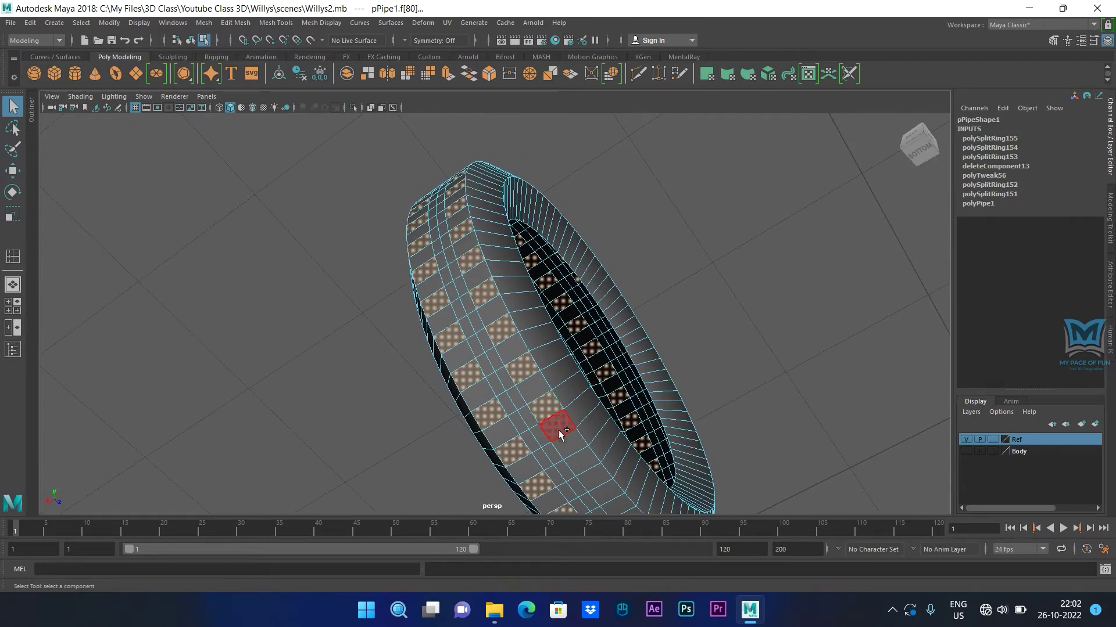
{"action": "left_click_drag", "start_coordinate": [734, 480], "coordinate": [468, 246], "text": "alt"}
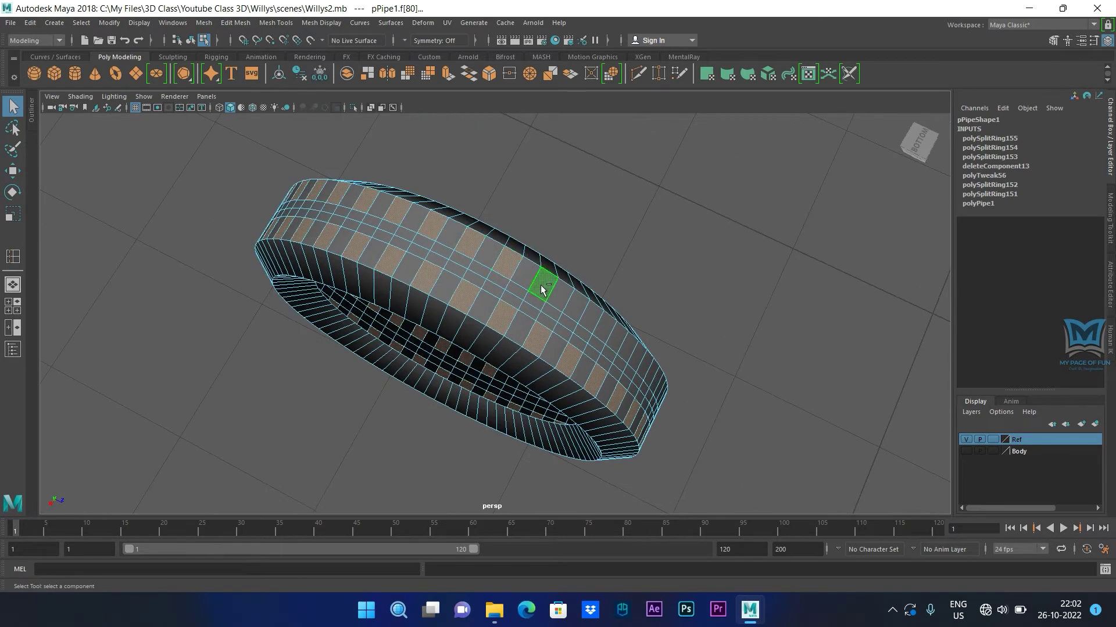
{"action": "left_click_drag", "start_coordinate": [533, 458], "coordinate": [650, 340], "text": "alt"}
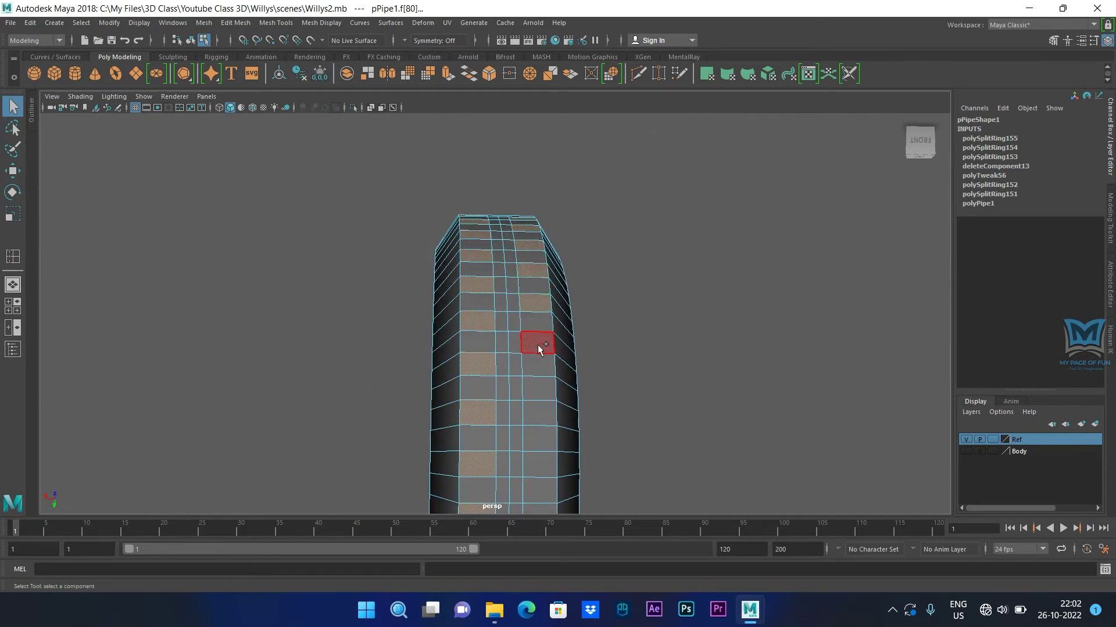
{"action": "left_click_drag", "start_coordinate": [542, 385], "coordinate": [538, 274], "text": "alt"}
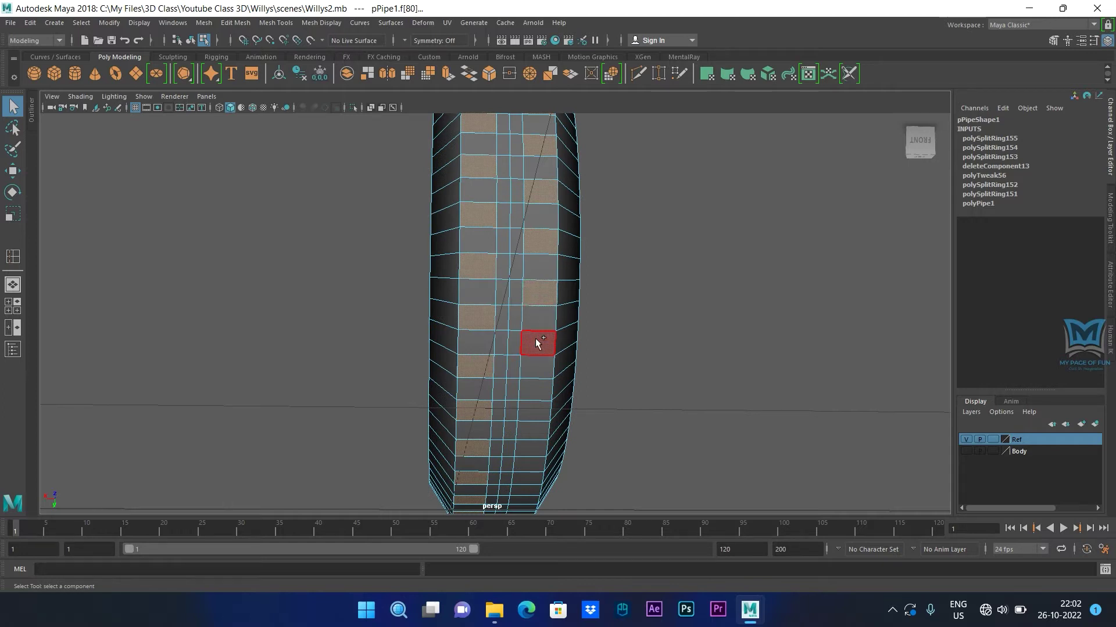
{"action": "left_click_drag", "start_coordinate": [526, 490], "coordinate": [643, 297], "text": "alt"}
Step: In the front view, add all faces of the two narrow centre strips around the tread to the selection
{"action": "key", "text": "space"}
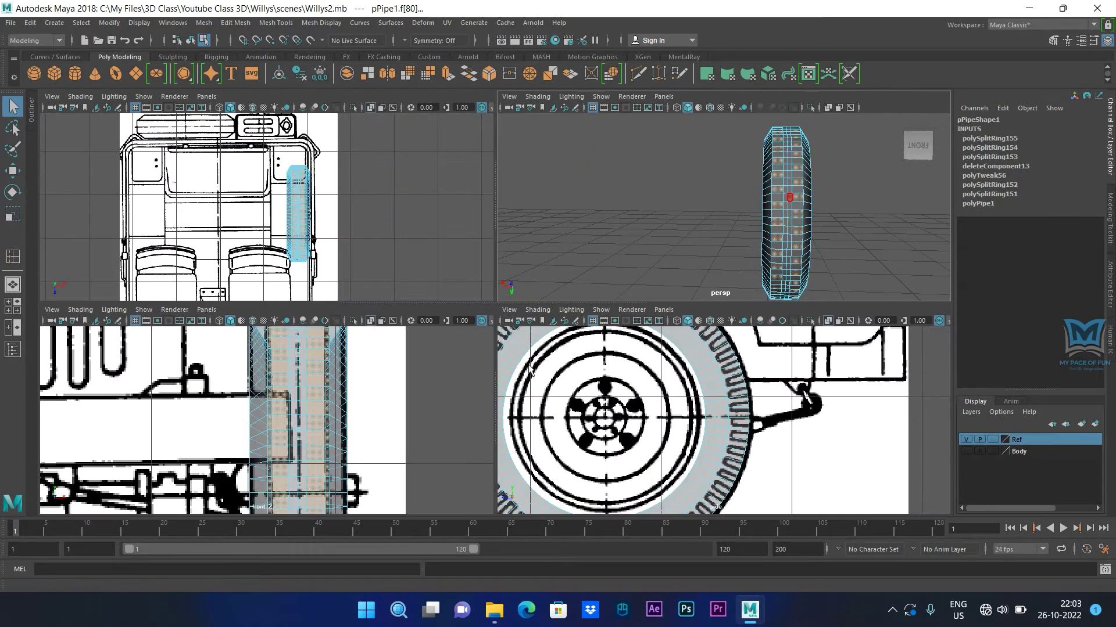
{"action": "key", "text": "space"}
{"action": "scroll", "coordinate": [465, 346], "scroll_direction": "down", "scroll_amount": 8}
{"action": "scroll", "coordinate": [498, 286], "scroll_direction": "up", "scroll_amount": 4}
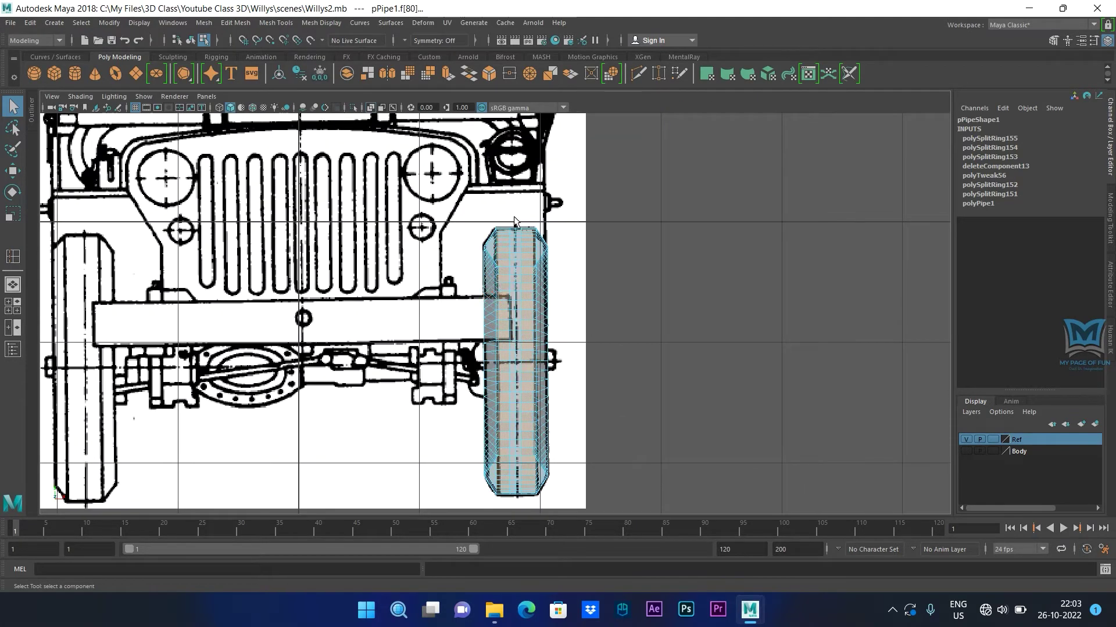
{"action": "scroll", "coordinate": [520, 238], "scroll_direction": "up", "scroll_amount": 2}
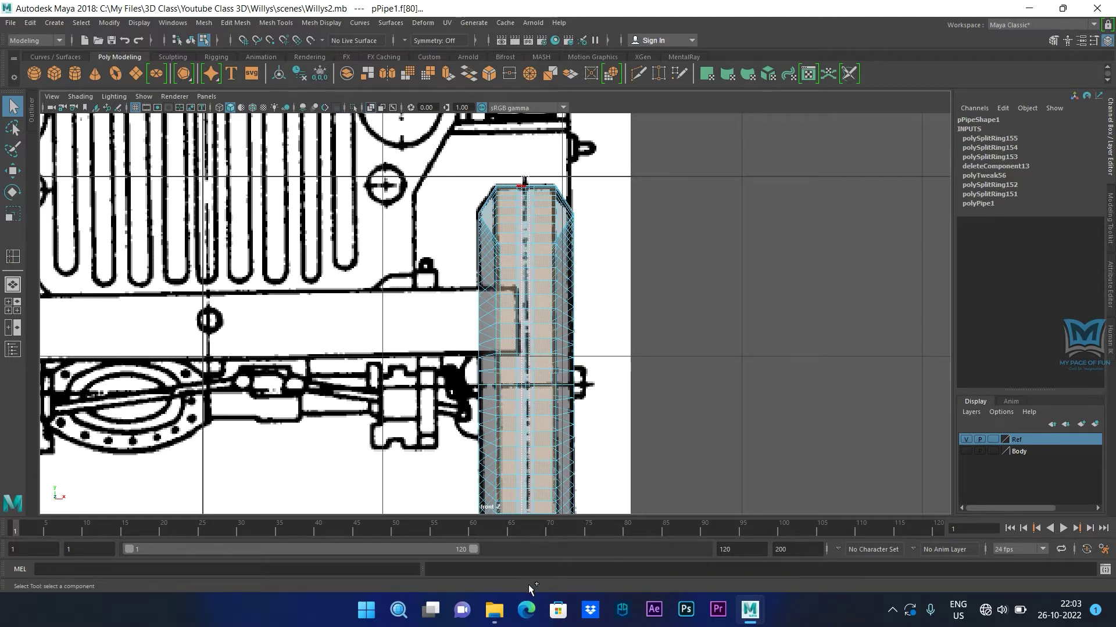
{"action": "left_click_drag", "start_coordinate": [528, 590], "coordinate": [529, 590], "text": "shift"}
{"action": "middle_click_drag", "start_coordinate": [630, 415], "coordinate": [608, 378], "text": "alt"}
Step: Extrude the selected tread faces outward in the perspective view by about 0.016 in Local Translate Z
{"action": "key", "text": "space"}
{"action": "key", "text": "space"}
{"action": "left_click_drag", "start_coordinate": [724, 243], "coordinate": [512, 322], "text": "alt"}
{"action": "scroll", "coordinate": [542, 276], "scroll_direction": "up", "scroll_amount": 3}
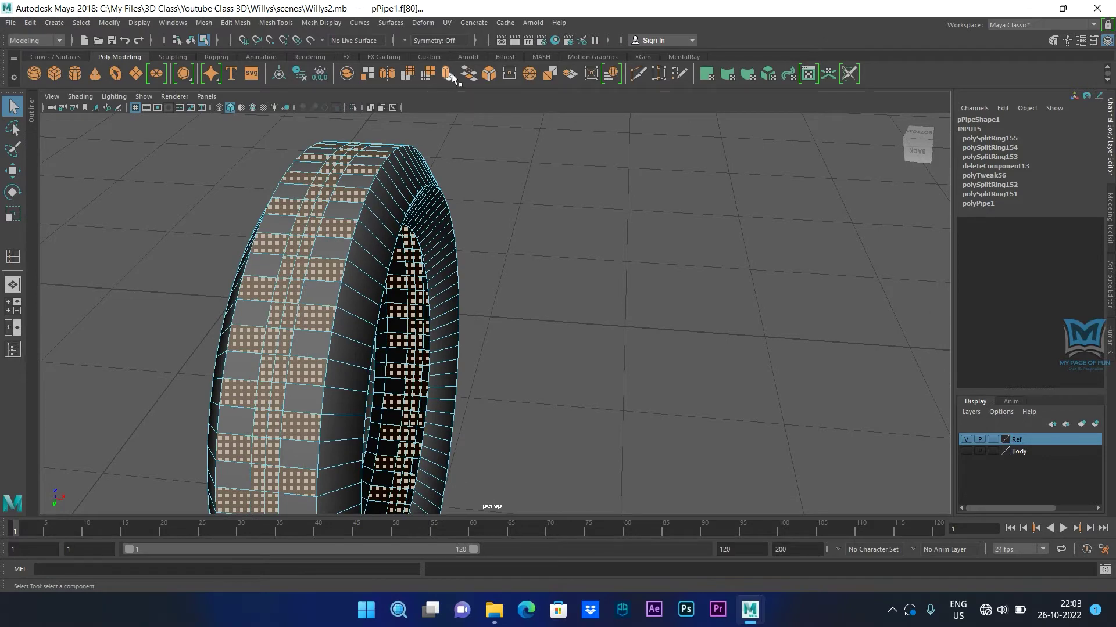
{"action": "key", "text": "ctrl+e"}
{"action": "left_click_drag", "start_coordinate": [529, 344], "coordinate": [498, 378], "text": "alt"}
{"action": "scroll", "coordinate": [497, 379], "scroll_direction": "up", "scroll_amount": 3}
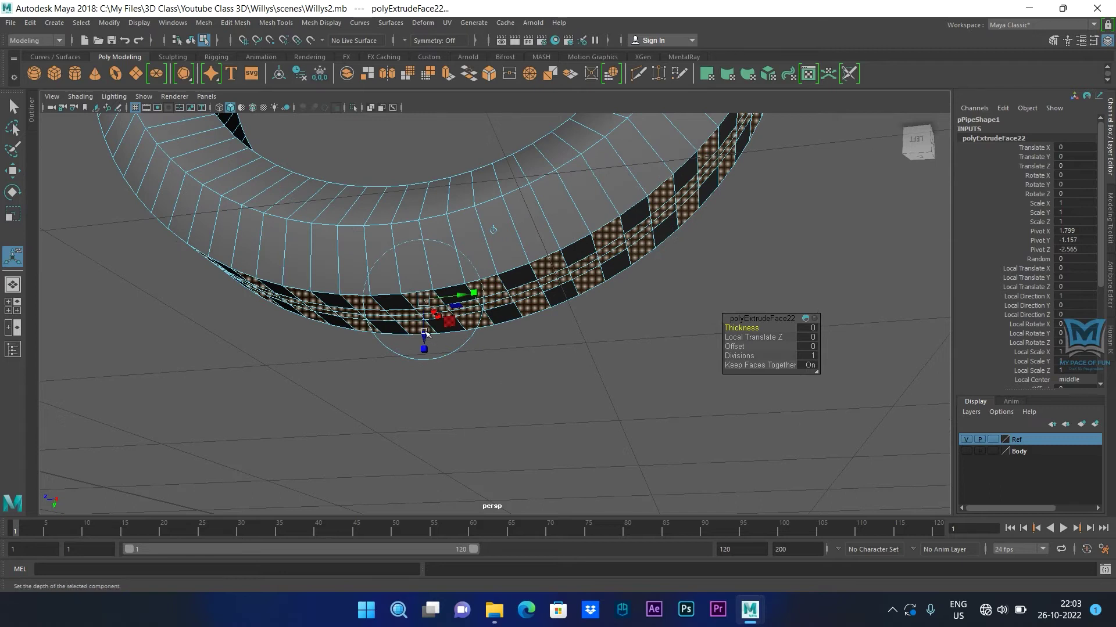
{"action": "left_click_drag", "start_coordinate": [425, 334], "coordinate": [423, 342]}
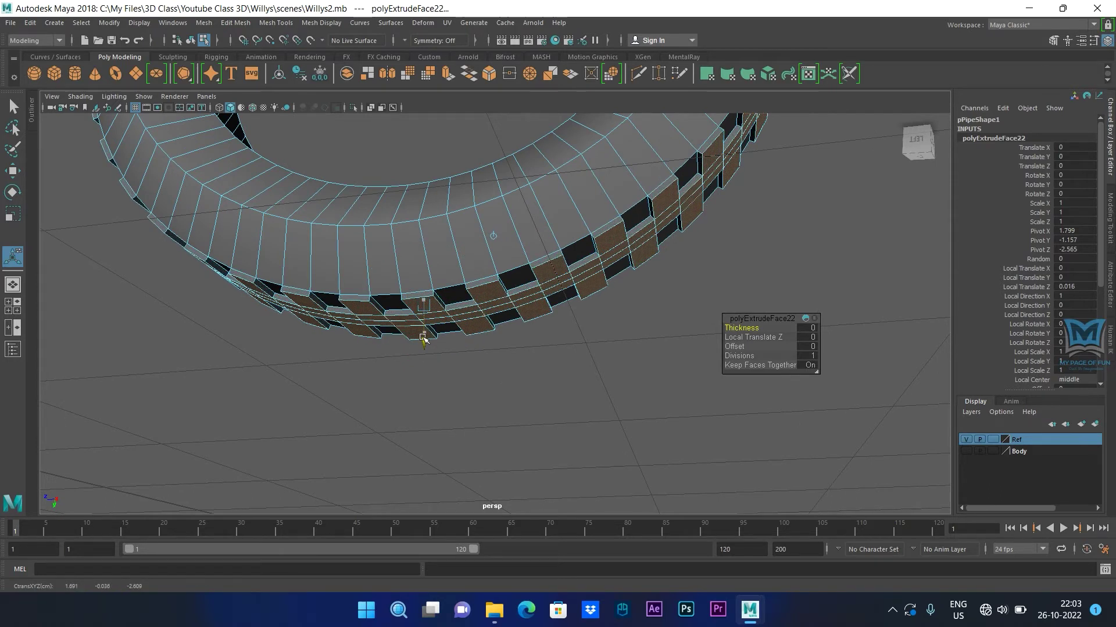
{"action": "left_click_drag", "start_coordinate": [424, 341], "coordinate": [472, 223], "text": "alt"}
Step: Return the tyre to object mode and preview it smoothed to check the extruded tread blocks
{"action": "right_click_drag", "start_coordinate": [463, 212], "coordinate": [503, 205]}
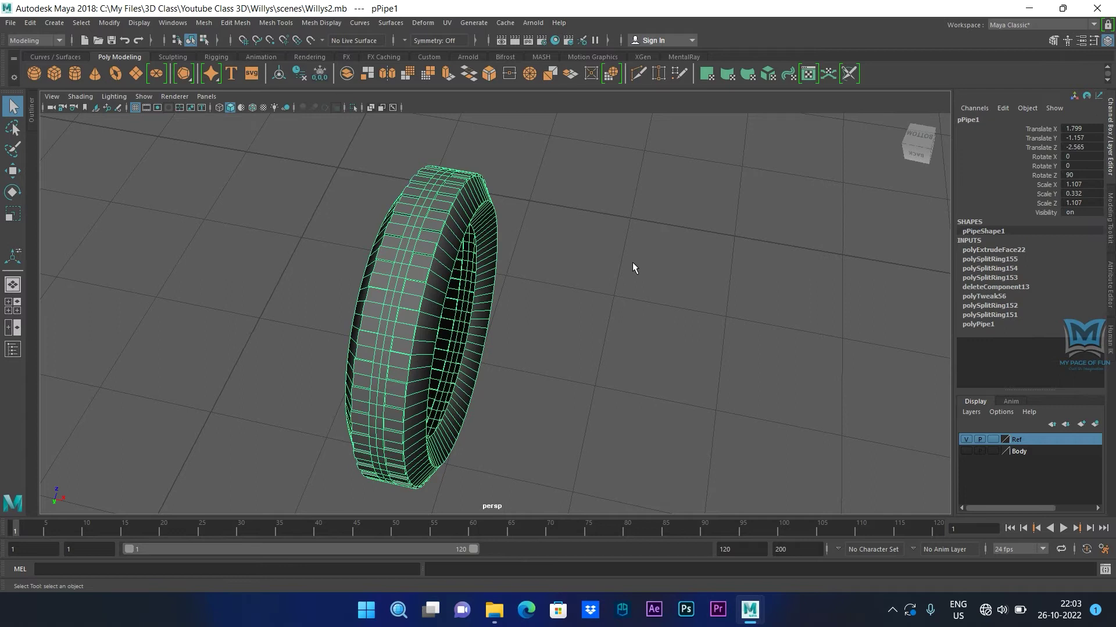
{"action": "key", "text": "3"}
{"action": "left_click", "coordinate": [660, 257]}
{"action": "scroll", "coordinate": [587, 309], "scroll_direction": "up", "scroll_amount": 2}
{"action": "left_click_drag", "start_coordinate": [587, 309], "coordinate": [612, 291], "text": "alt"}
{"action": "left_click", "coordinate": [612, 290]}
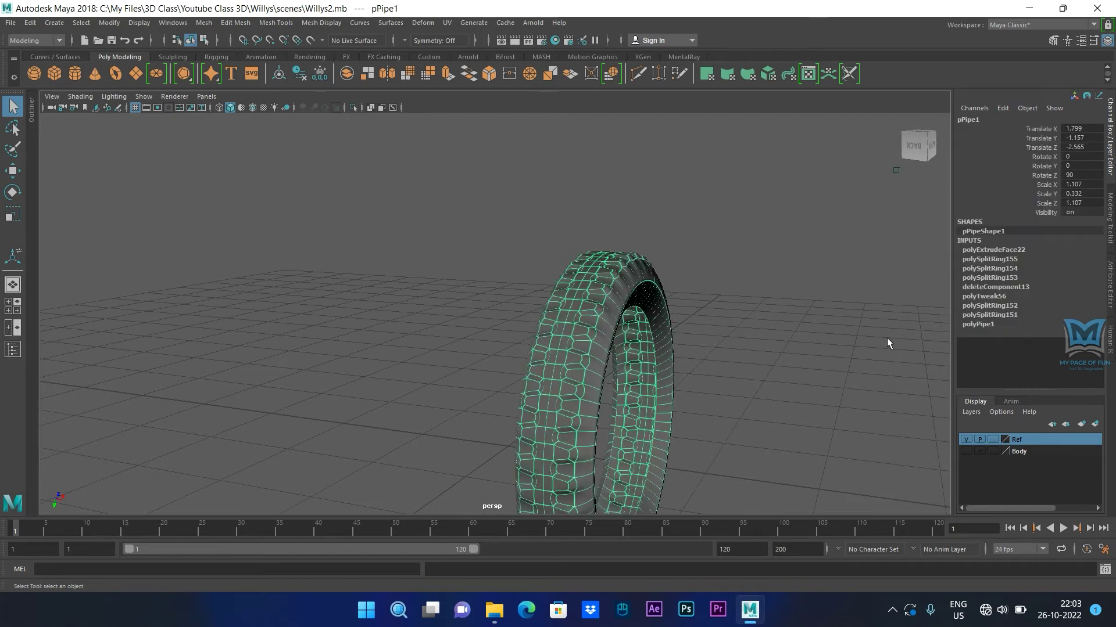
Step: Turn off the smooth preview and insert an edge loop close to each outer edge of the tread
{"action": "key", "text": "1"}
{"action": "left_click_drag", "start_coordinate": [888, 340], "coordinate": [671, 314], "text": "alt"}
{"action": "right_click_drag", "start_coordinate": [670, 312], "coordinate": [639, 315], "text": "shift"}
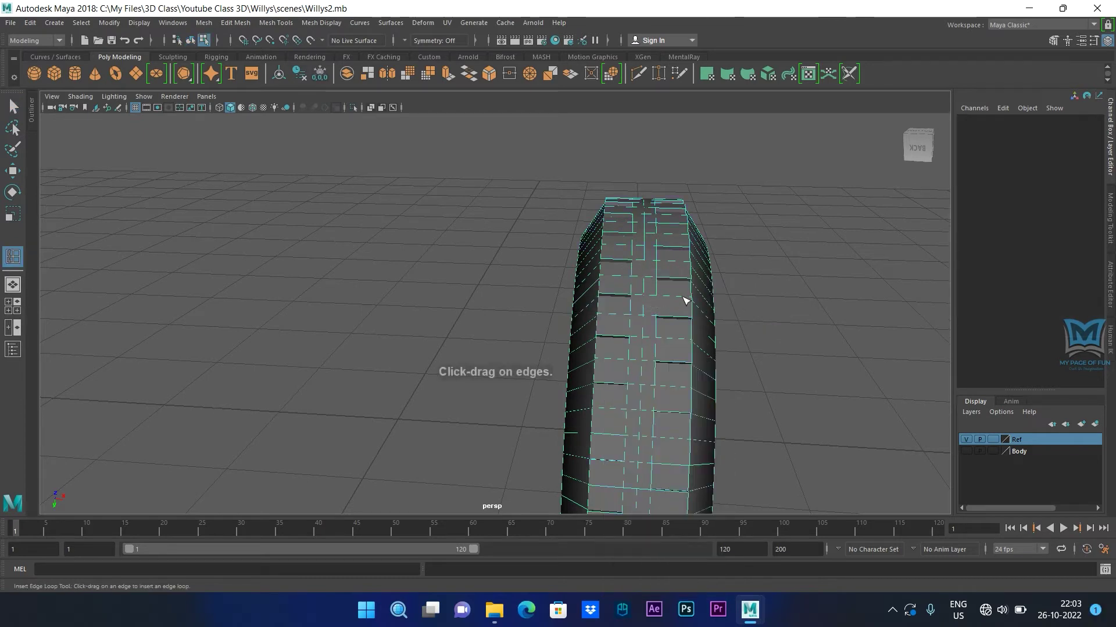
{"action": "left_click", "coordinate": [684, 300]}
{"action": "left_click", "coordinate": [691, 300]}
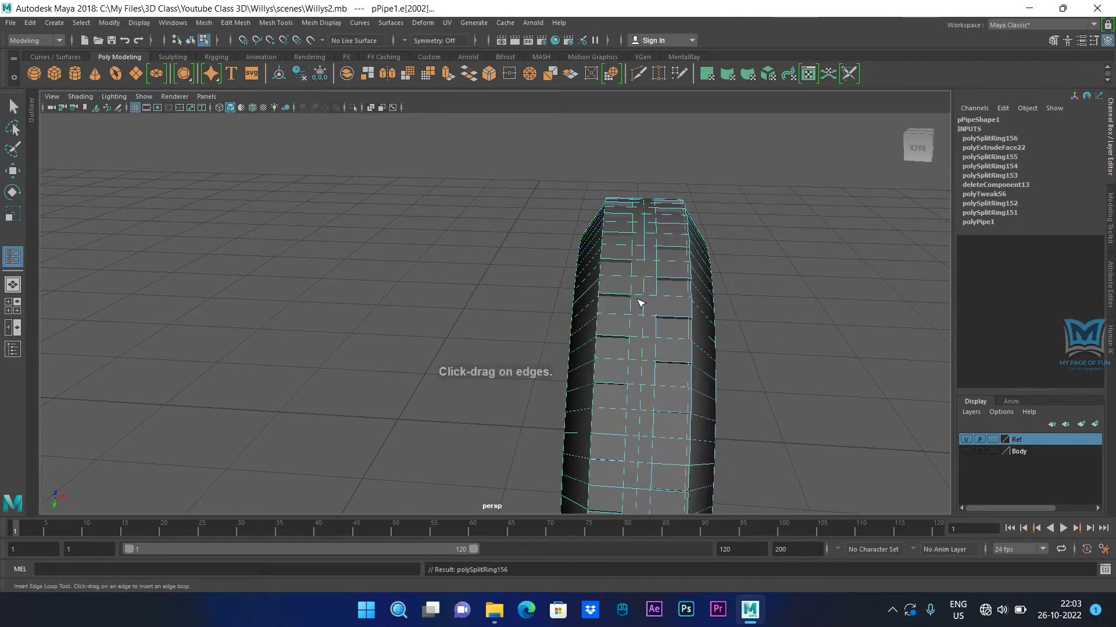
{"action": "left_click", "coordinate": [607, 318]}
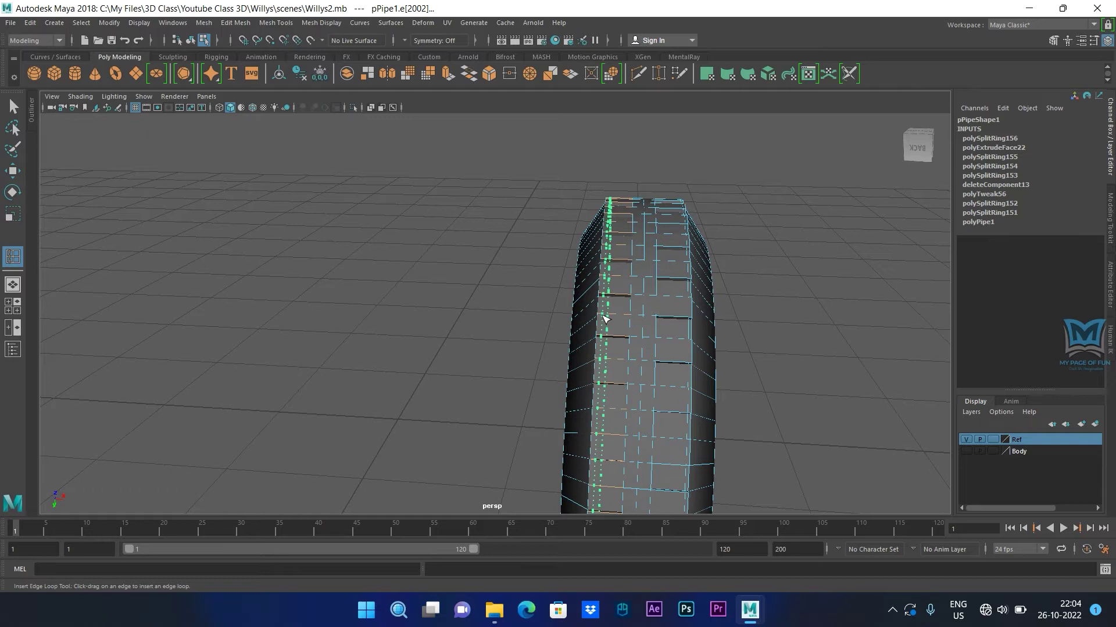
{"action": "left_click_drag", "start_coordinate": [604, 318], "coordinate": [614, 347]}
Step: Return the tyre to object mode, turn on its smooth preview, and deselect it
{"action": "key", "text": "q"}
{"action": "right_click_drag", "start_coordinate": [638, 250], "coordinate": [638, 243]}
{"action": "key", "text": "3"}
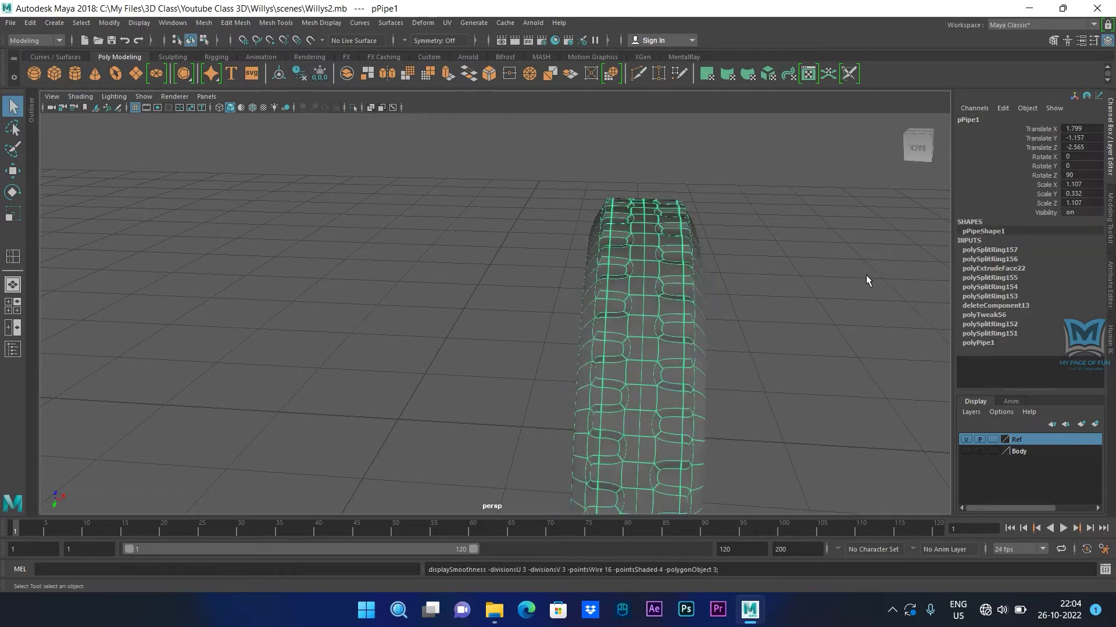
{"action": "left_click", "coordinate": [852, 296]}
{"action": "left_click_drag", "start_coordinate": [852, 299], "coordinate": [552, 279], "text": "alt"}
{"action": "scroll", "coordinate": [689, 316], "scroll_direction": "down", "scroll_amount": 4}
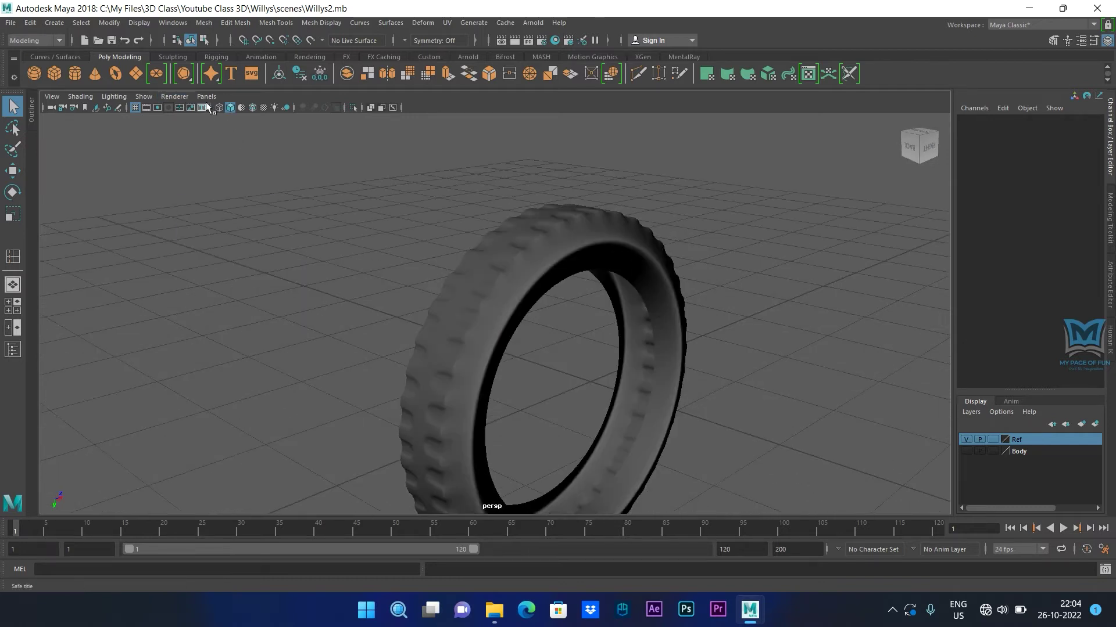
Step: View the smoothed tyre in Viewport 2.0, restore the Legacy Default Viewport, and examine the tread from several sides
{"action": "left_click", "coordinate": [206, 96]}
{"action": "left_click", "coordinate": [203, 98]}
{"action": "left_click", "coordinate": [174, 96]}
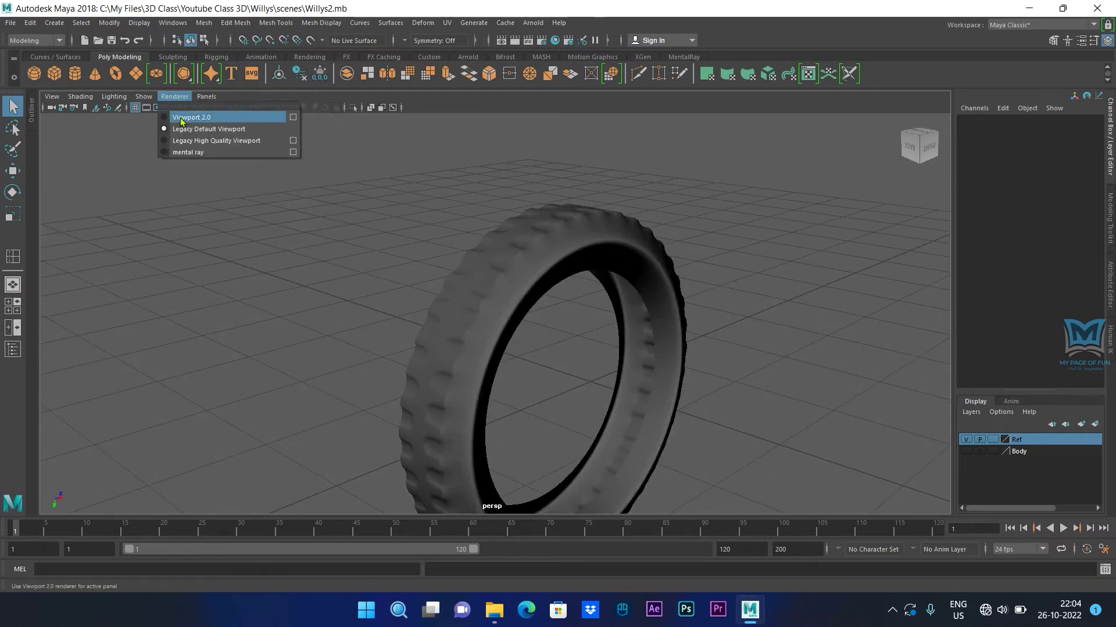
{"action": "left_click", "coordinate": [181, 119]}
{"action": "mouse_move", "coordinate": [532, 260]}
{"action": "left_mouse_down", "text": "alt"}
{"action": "mouse_move", "coordinate": [587, 319]}
{"action": "mouse_move", "coordinate": [635, 321]}
{"action": "mouse_move", "coordinate": [575, 302]}
{"action": "left_mouse_up", "text": "alt"}
{"action": "left_click", "coordinate": [174, 96]}
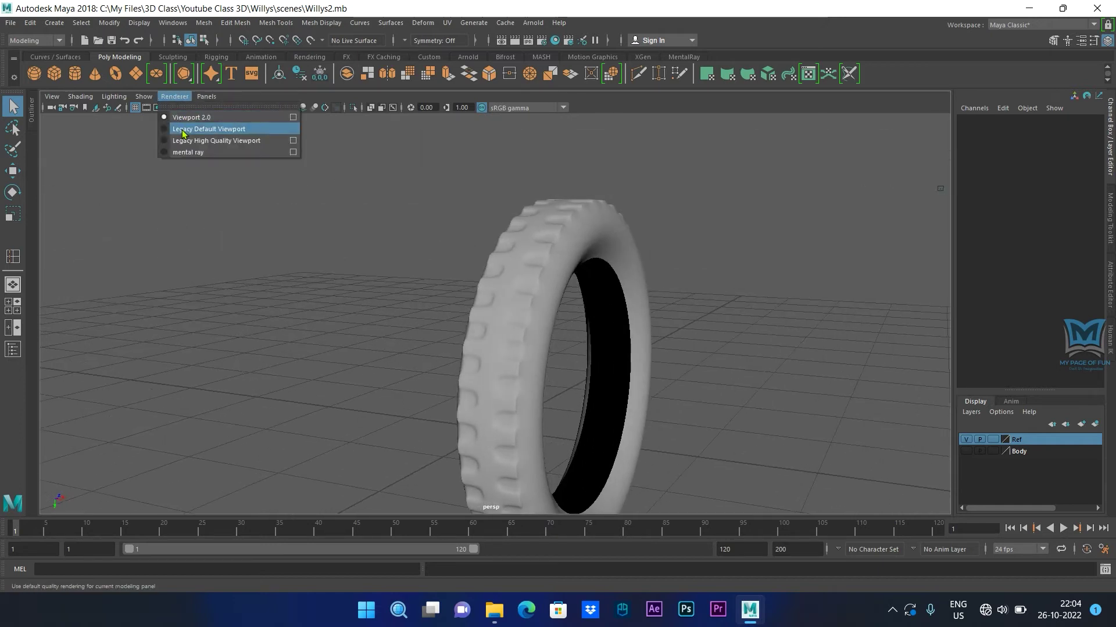
{"action": "left_click", "coordinate": [183, 129]}
{"action": "left_click_drag", "start_coordinate": [676, 245], "coordinate": [651, 309], "text": "alt"}
{"action": "left_click", "coordinate": [570, 256]}
{"action": "left_click", "coordinate": [699, 309]}
{"action": "left_click_drag", "start_coordinate": [573, 329], "coordinate": [605, 308], "text": "alt"}
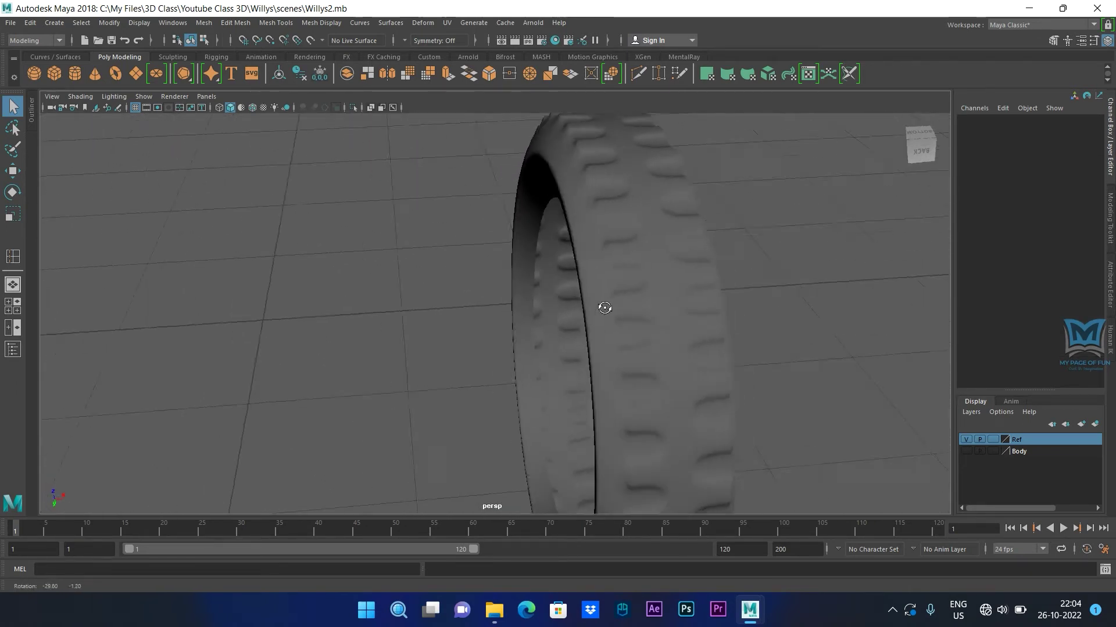
{"action": "middle_click_drag", "start_coordinate": [605, 309], "coordinate": [487, 323], "text": "alt"}
{"action": "left_click_drag", "start_coordinate": [487, 323], "coordinate": [456, 326], "text": "alt"}
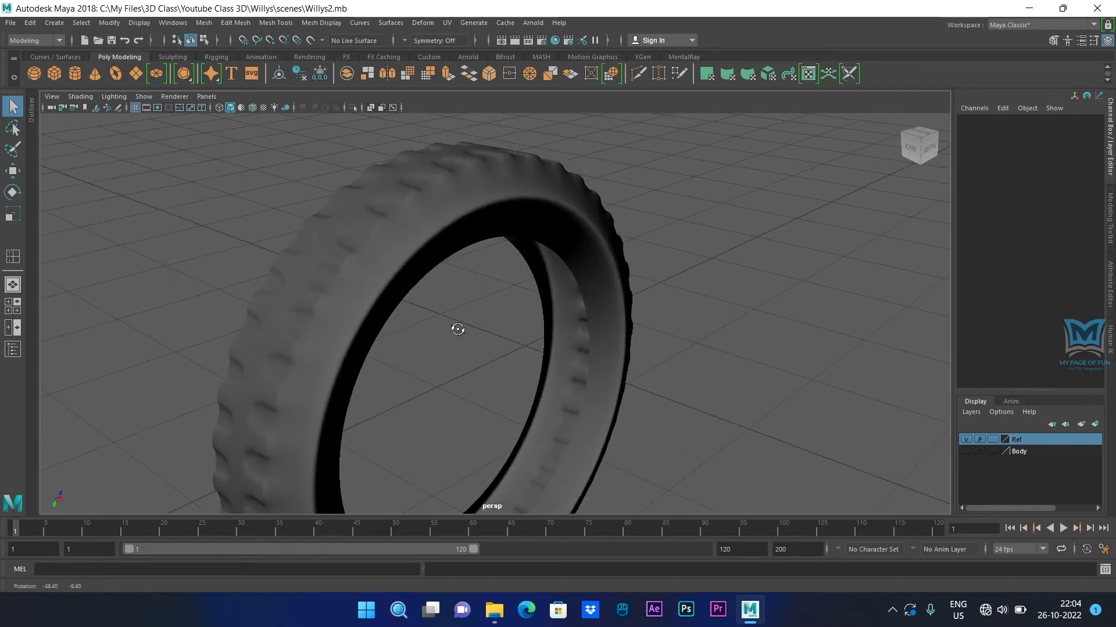
Step: Scale the edge loops around both sides of the tyre's inner opening apart along its width, and return to object mode
{"action": "left_click", "coordinate": [584, 284]}
{"action": "right_click_drag", "start_coordinate": [577, 289], "coordinate": [565, 243]}
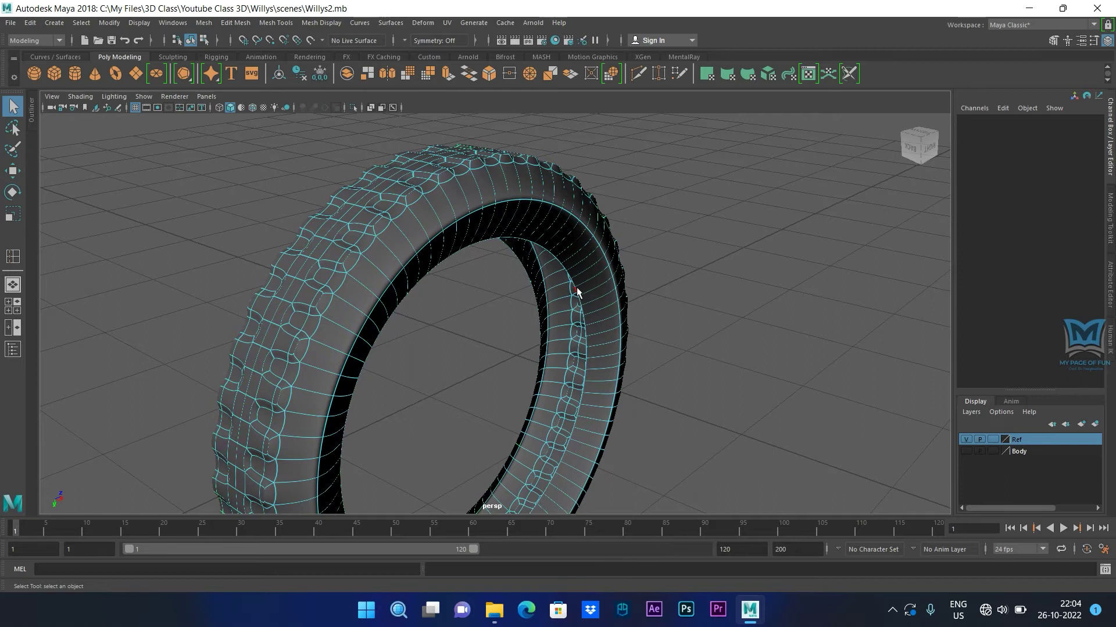
{"action": "double_click", "coordinate": [576, 291]}
{"action": "double_click", "coordinate": [542, 321], "text": "shift"}
{"action": "left_click_drag", "start_coordinate": [543, 324], "coordinate": [604, 382], "text": "alt"}
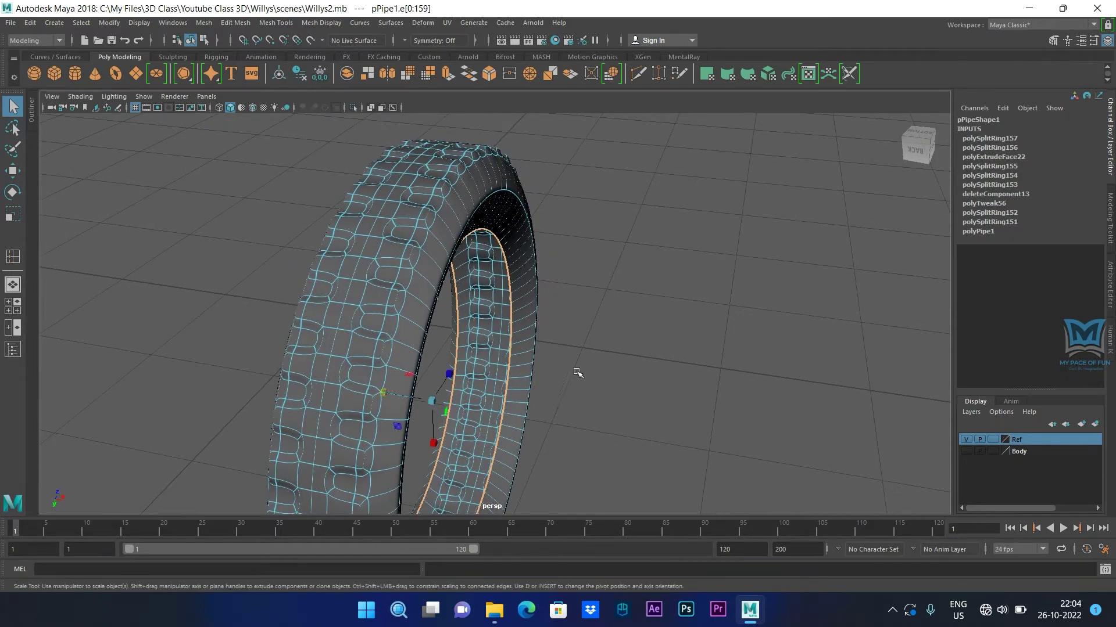
{"action": "key", "text": "r"}
{"action": "left_click_drag", "start_coordinate": [384, 397], "coordinate": [367, 397]}
{"action": "left_click_drag", "start_coordinate": [598, 402], "coordinate": [654, 397], "text": "alt"}
{"action": "left_click_drag", "start_coordinate": [358, 458], "coordinate": [356, 457]}
{"action": "left_click_drag", "start_coordinate": [617, 275], "coordinate": [560, 277], "text": "alt"}
{"action": "right_click_drag", "start_coordinate": [474, 189], "coordinate": [631, 169]}
{"action": "left_click", "coordinate": [631, 169]}
{"action": "left_click_drag", "start_coordinate": [631, 168], "coordinate": [682, 351], "text": "alt"}
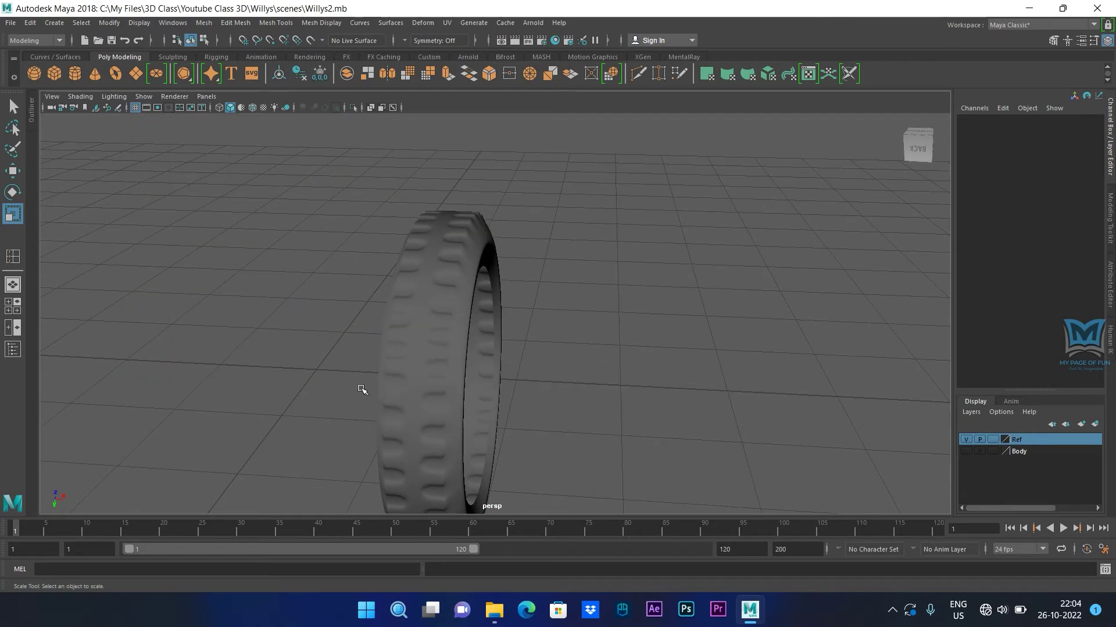
Step: Compare the tyre's width with the front-view blueprint and examine the smoothed tyre in perspective
{"action": "key", "text": "space"}
{"action": "key", "text": "space"}
{"action": "left_click", "coordinate": [530, 319]}
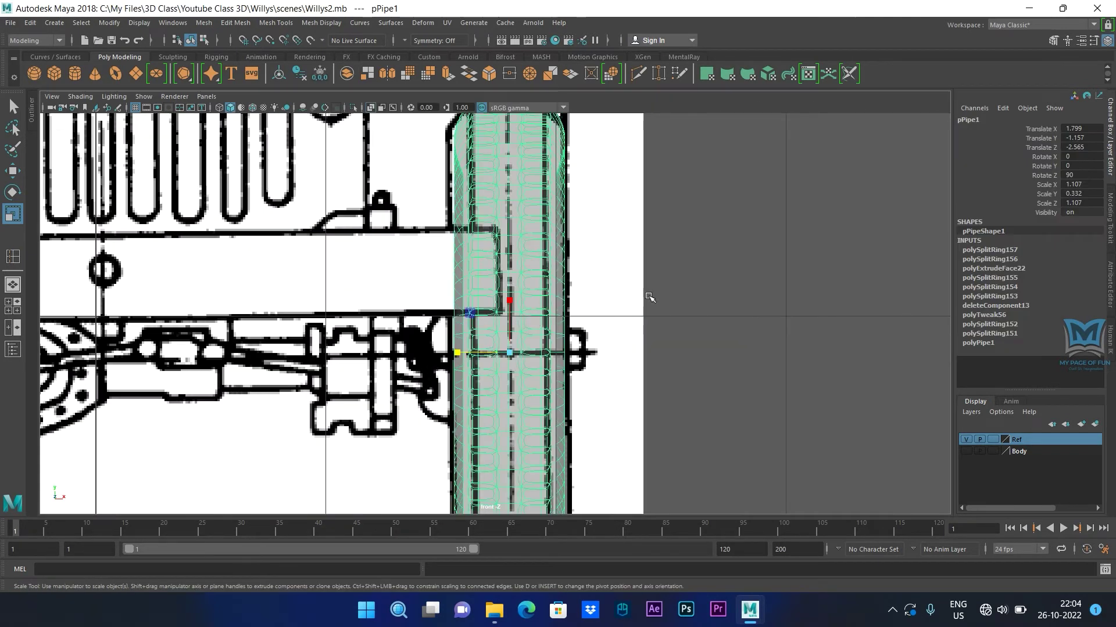
{"action": "key", "text": "space"}
{"action": "key", "text": "space"}
{"action": "left_click_drag", "start_coordinate": [712, 265], "coordinate": [635, 331], "text": "alt"}
{"action": "left_click", "coordinate": [744, 334]}
{"action": "scroll", "coordinate": [738, 328], "scroll_direction": "up", "scroll_amount": 2}
{"action": "middle_click_drag", "start_coordinate": [760, 298], "coordinate": [657, 373], "text": "alt"}
{"action": "left_click_drag", "start_coordinate": [660, 376], "coordinate": [638, 368], "text": "alt"}
{"action": "scroll", "coordinate": [637, 368], "scroll_direction": "up", "scroll_amount": 4}
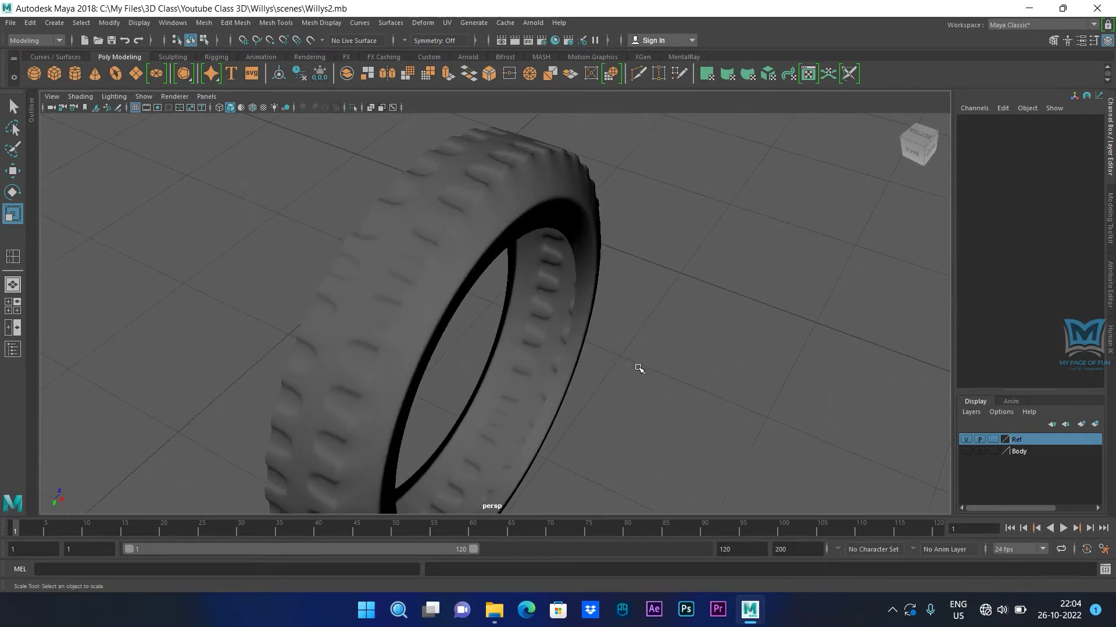
Step: Select the tyre and turn off its smooth preview
{"action": "scroll", "coordinate": [477, 273], "scroll_direction": "down", "scroll_amount": 1}
{"action": "left_click", "coordinate": [445, 267]}
{"action": "left_click_drag", "start_coordinate": [445, 267], "coordinate": [463, 251], "text": "alt"}
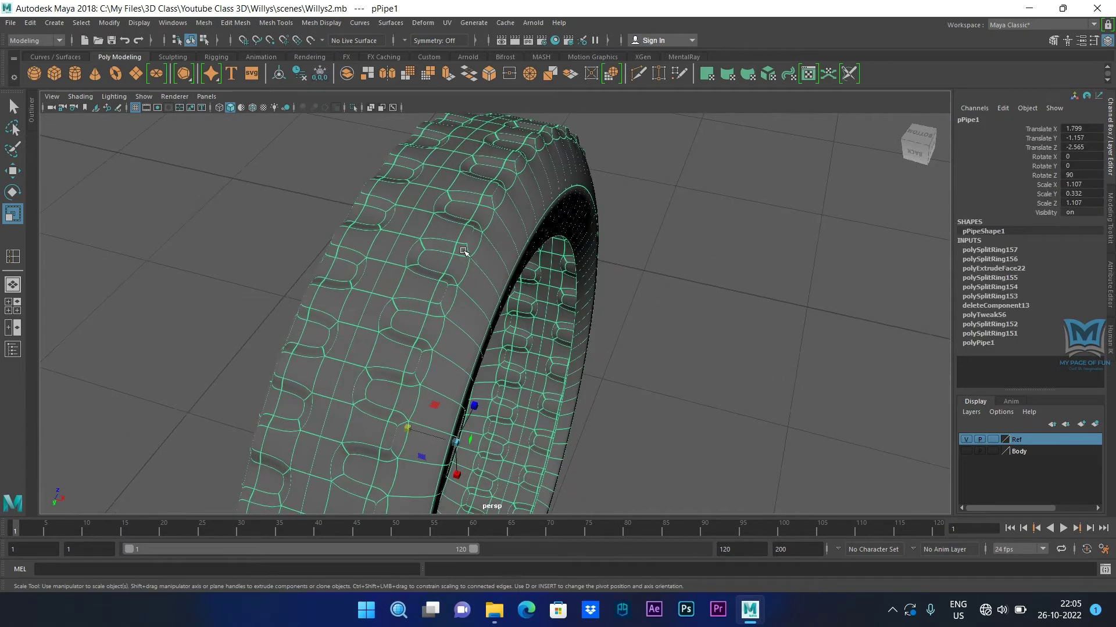
{"action": "key", "text": "1"}
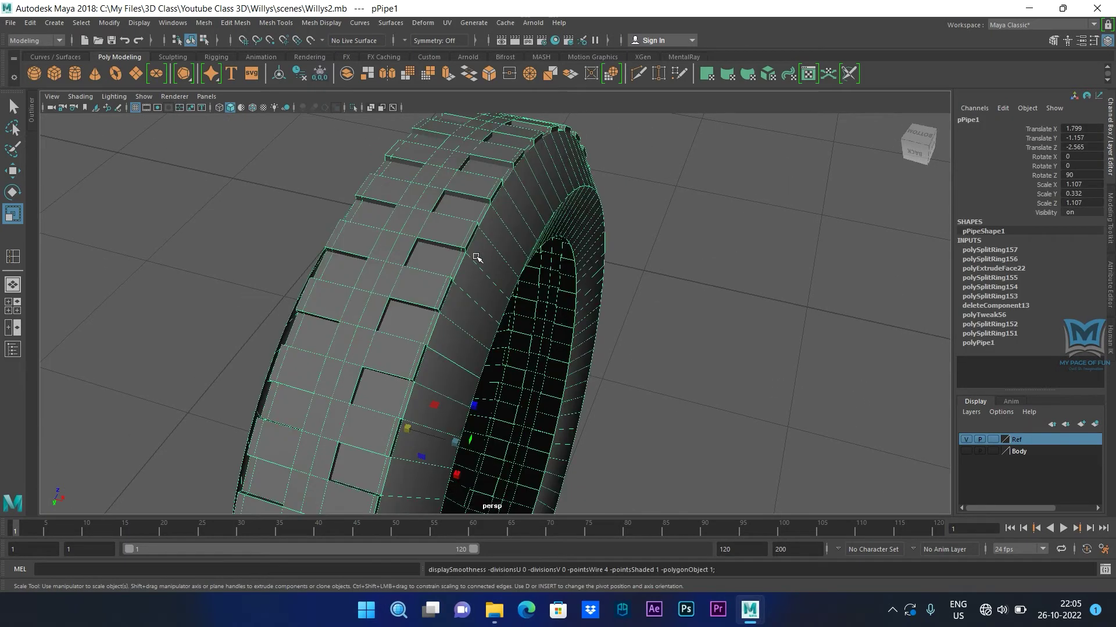
{"action": "left_click_drag", "start_coordinate": [476, 258], "coordinate": [450, 289], "text": "alt"}
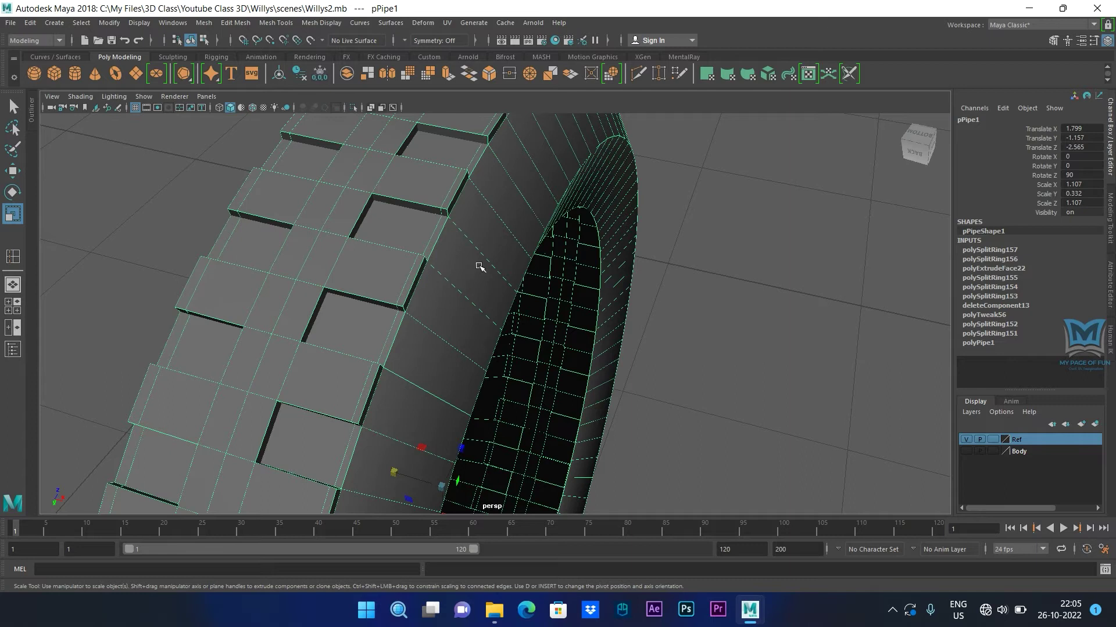
{"action": "right_click_drag", "start_coordinate": [407, 244], "coordinate": [436, 235]}
Step: Delete the edge loops close to both outer edges of the tread
{"action": "right_click", "coordinate": [434, 204]}
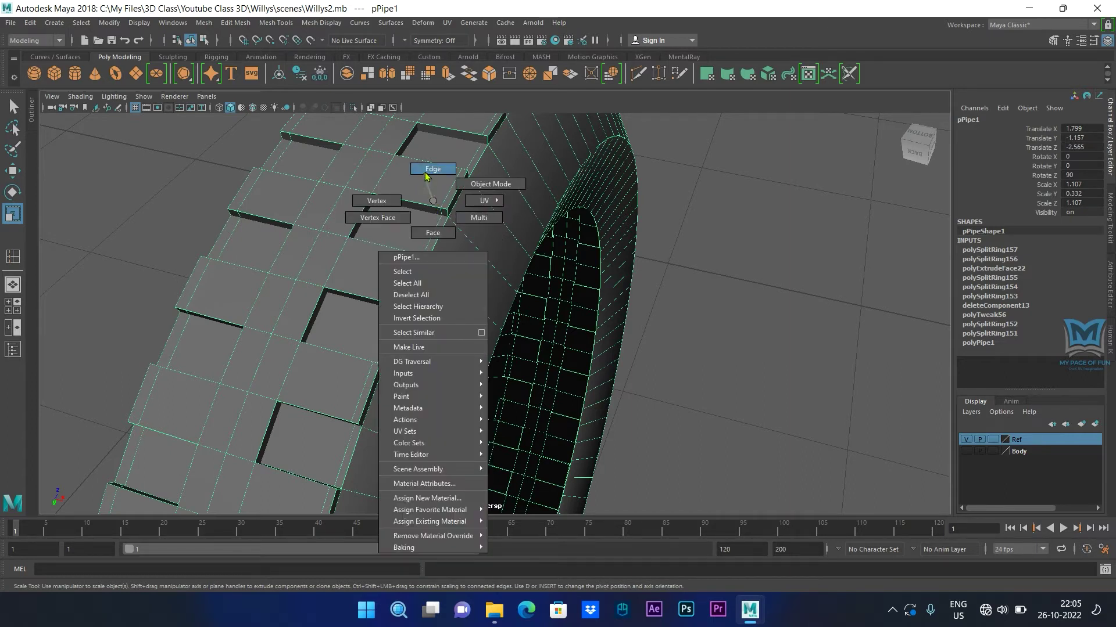
{"action": "right_click_drag", "start_coordinate": [427, 175], "coordinate": [430, 171]}
{"action": "left_click", "coordinate": [451, 197]}
{"action": "left_click_drag", "start_coordinate": [274, 201], "coordinate": [343, 227], "text": "alt"}
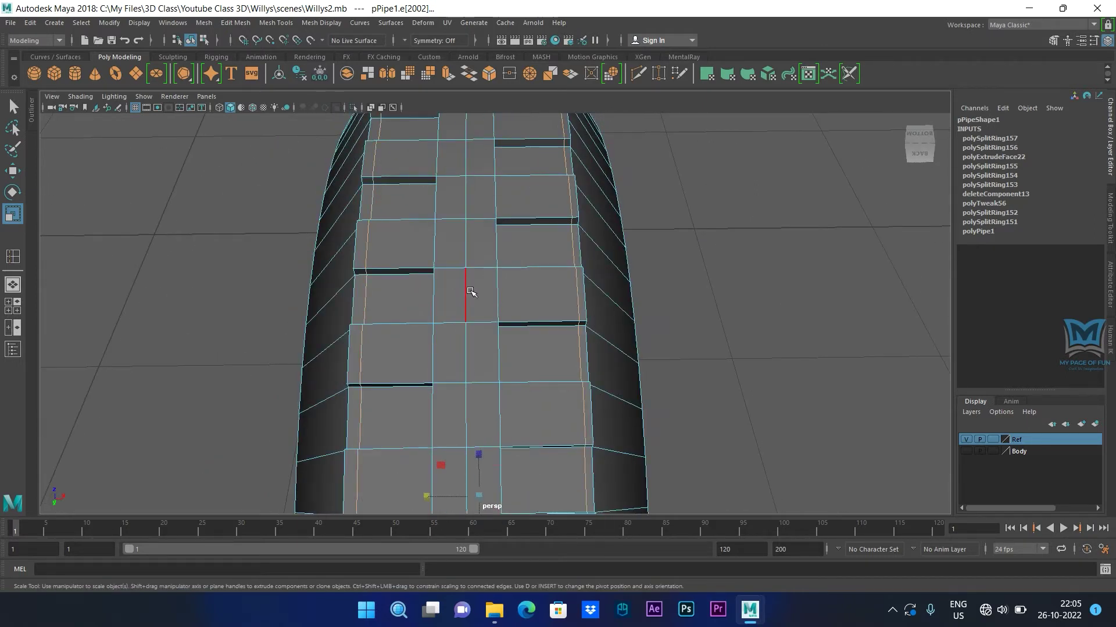
{"action": "scroll", "coordinate": [470, 291], "scroll_direction": "down", "scroll_amount": 3}
{"action": "left_click", "coordinate": [416, 254]}
{"action": "right_click_drag", "start_coordinate": [418, 268], "coordinate": [401, 301], "text": "shift"}
{"action": "left_click_drag", "start_coordinate": [468, 286], "coordinate": [399, 294], "text": "alt"}
Step: Insert an edge loop around the middle of the tyre's sidewall
{"action": "right_click_drag", "start_coordinate": [393, 269], "coordinate": [397, 299]}
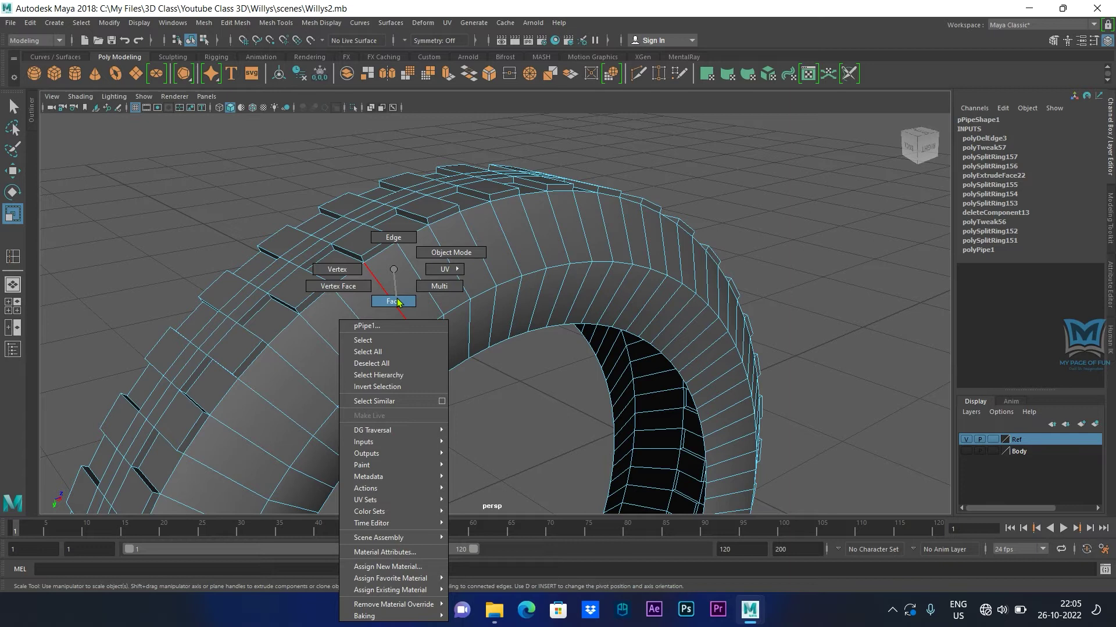
{"action": "right_click_drag", "start_coordinate": [397, 301], "coordinate": [373, 297]}
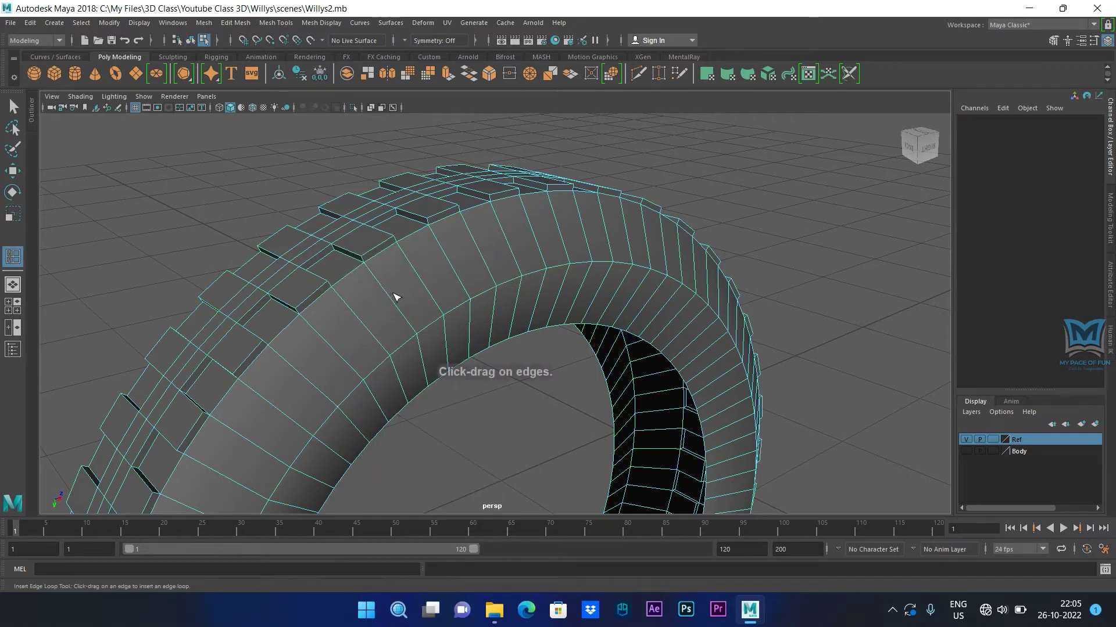
{"action": "left_click", "coordinate": [391, 302]}
{"action": "left_click_drag", "start_coordinate": [358, 370], "coordinate": [528, 262], "text": "alt"}
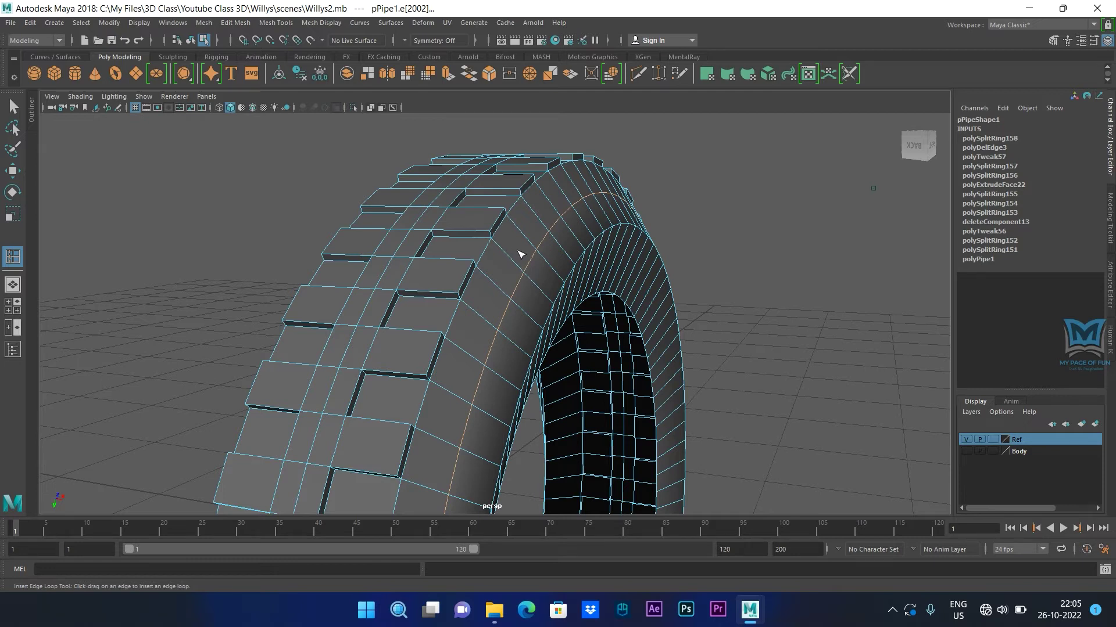
Step: Try extruding three alternate sidewall faces beside the raised tread blocks with a local Z translation of 0.007
{"action": "key", "text": "q"}
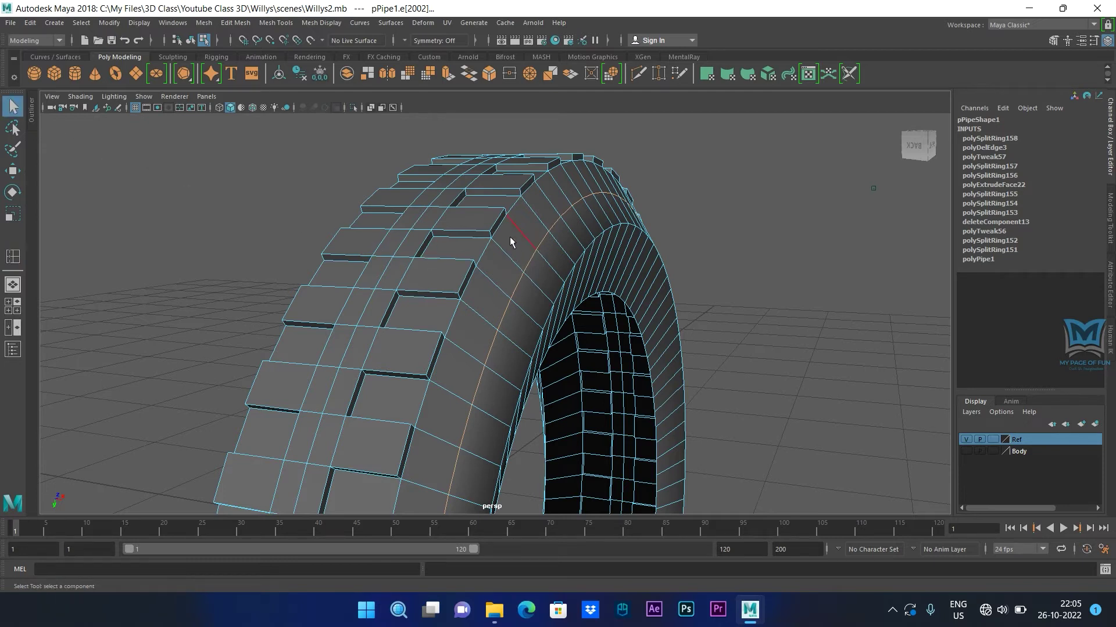
{"action": "right_click_drag", "start_coordinate": [506, 261], "coordinate": [504, 241]}
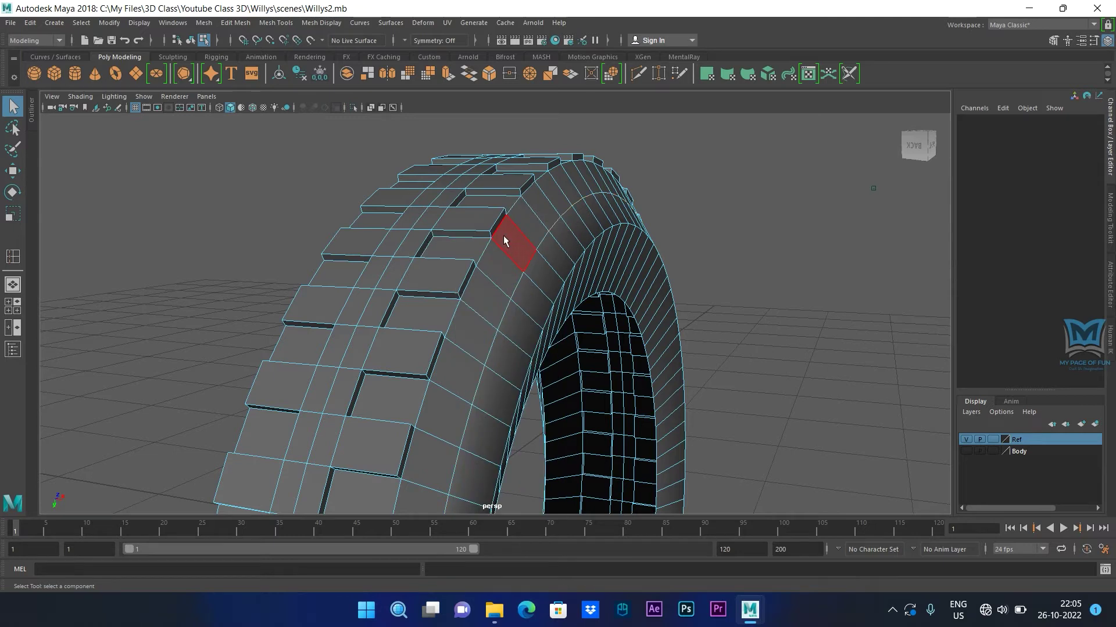
{"action": "left_click", "coordinate": [498, 233]}
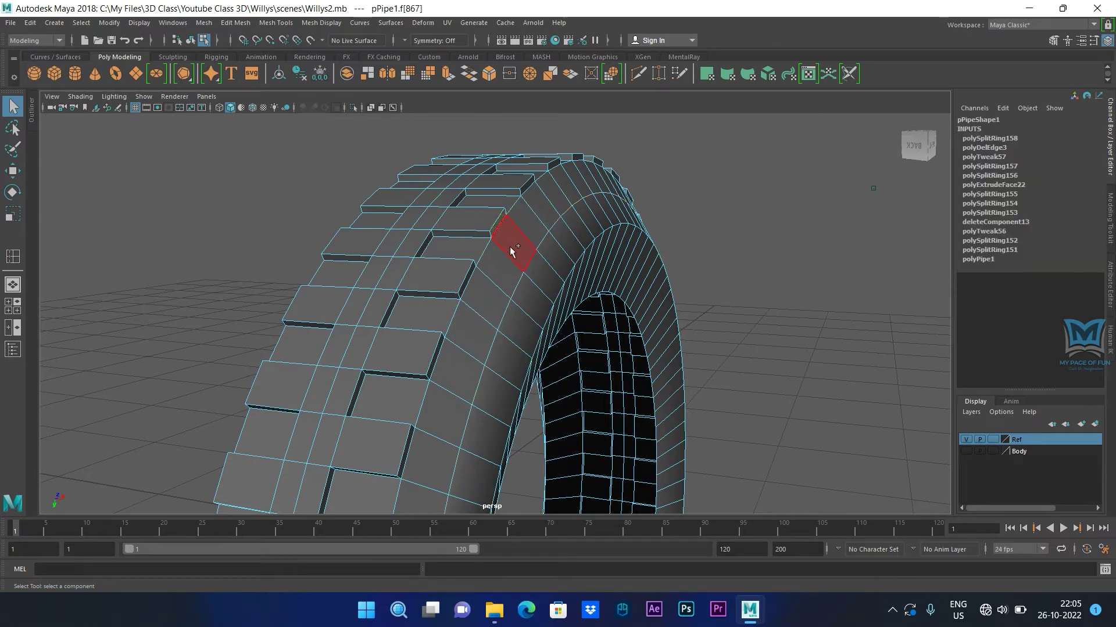
{"action": "left_click", "coordinate": [538, 197], "text": "shift"}
{"action": "left_click", "coordinate": [562, 175], "text": "shift"}
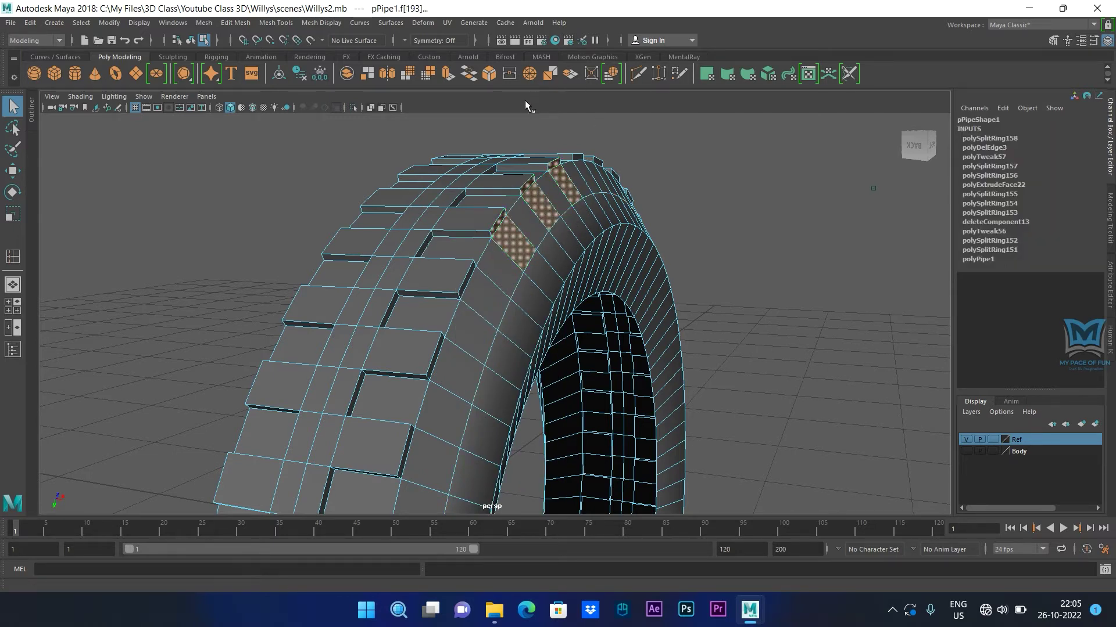
{"action": "left_click_drag", "start_coordinate": [525, 100], "coordinate": [491, 97], "text": "alt"}
{"action": "left_click", "coordinate": [448, 74]}
{"action": "left_click_drag", "start_coordinate": [589, 222], "coordinate": [534, 313], "text": "alt"}
{"action": "left_click", "coordinate": [753, 238]}
Step: Select the tread-side edges of the three extruded sidewall blocks and move them slightly along the tyre's width
{"action": "right_click_drag", "start_coordinate": [556, 204], "coordinate": [552, 179]}
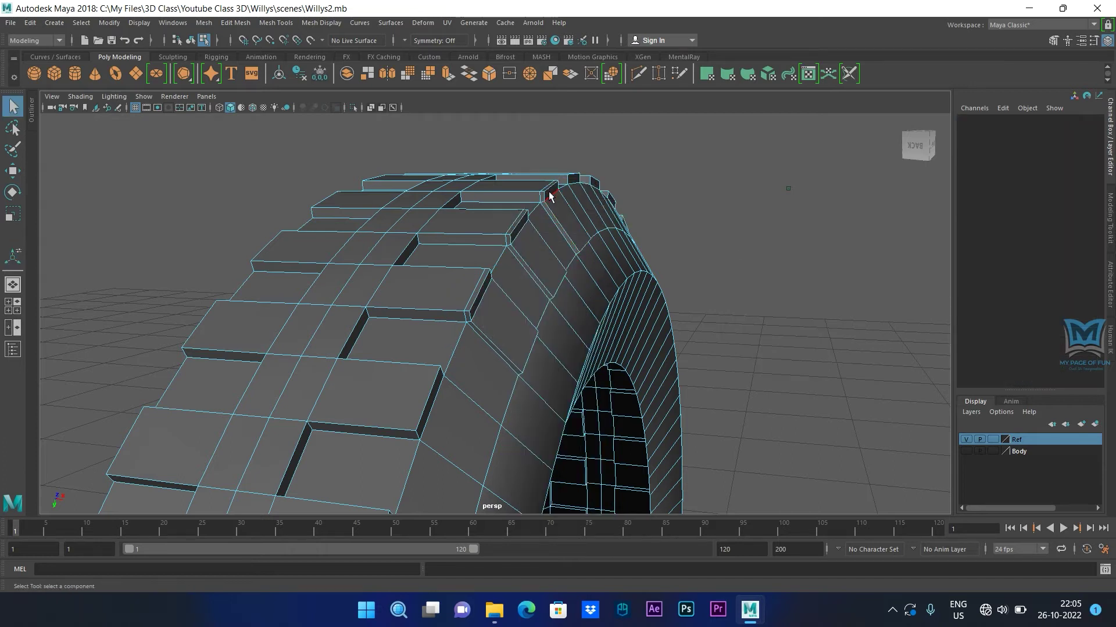
{"action": "left_click", "coordinate": [549, 195]}
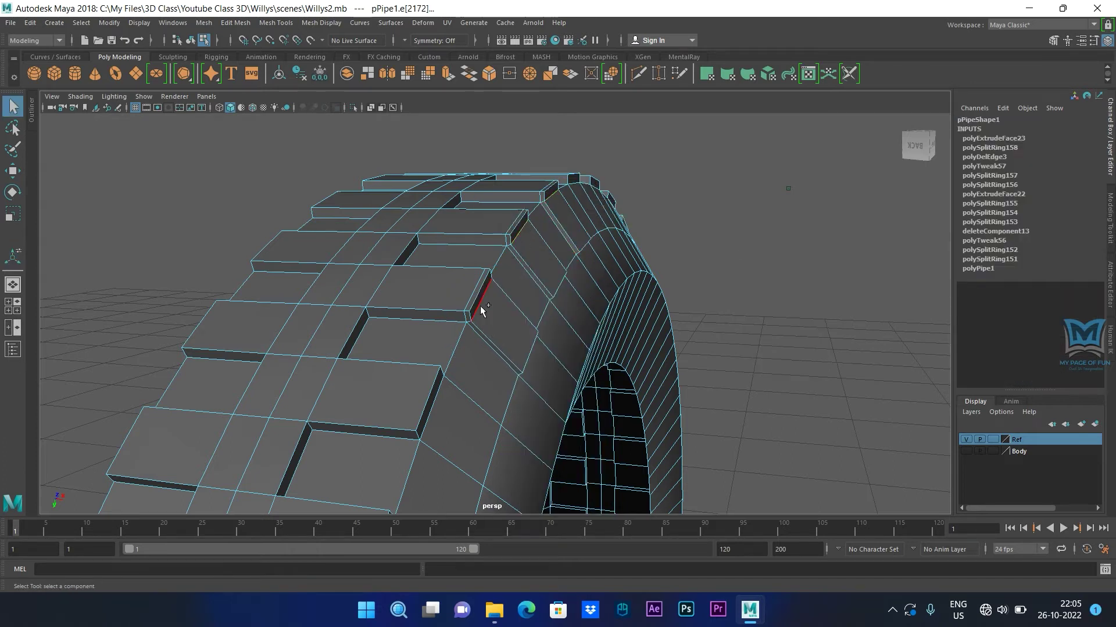
{"action": "left_click", "coordinate": [602, 286]}
{"action": "key", "text": "w"}
{"action": "left_click_drag", "start_coordinate": [575, 247], "coordinate": [579, 247]}
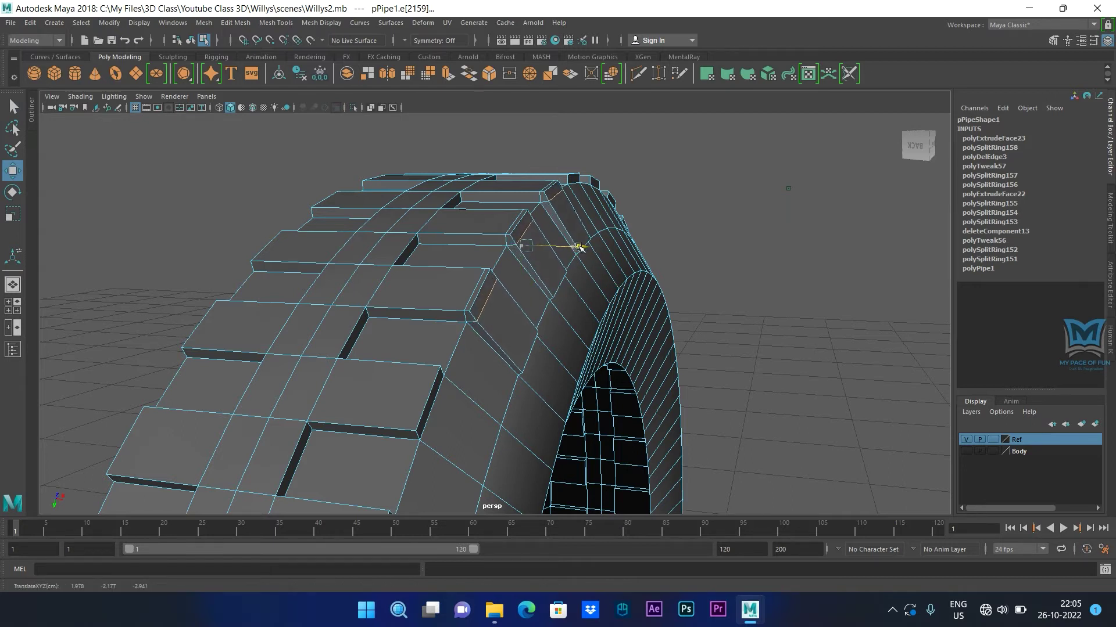
{"action": "left_click_drag", "start_coordinate": [710, 352], "coordinate": [583, 249], "text": "alt"}
Step: Return the tyre to object mode and preview it smoothed to examine the three sidewall blocks
{"action": "right_click_drag", "start_coordinate": [573, 221], "coordinate": [606, 204]}
{"action": "key", "text": "3"}
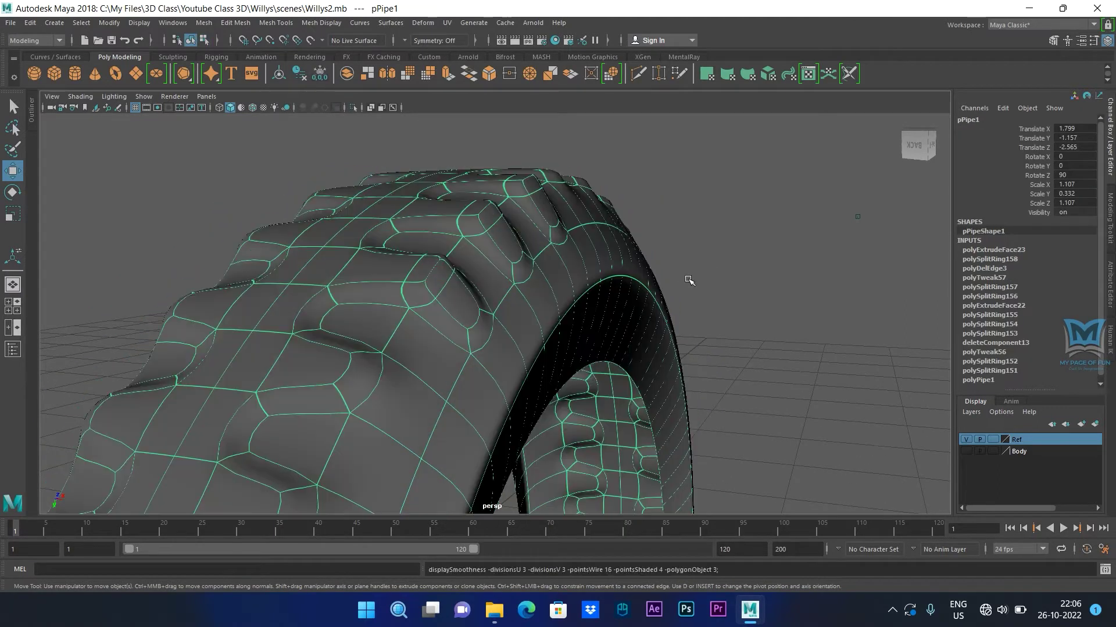
{"action": "left_click", "coordinate": [754, 323]}
{"action": "right_click_drag", "start_coordinate": [769, 347], "coordinate": [730, 346], "text": "alt"}
{"action": "mouse_move", "coordinate": [728, 343]}
{"action": "left_mouse_down", "text": "alt"}
{"action": "mouse_move", "coordinate": [752, 355]}
{"action": "mouse_move", "coordinate": [738, 351]}
{"action": "left_mouse_up", "text": "alt"}
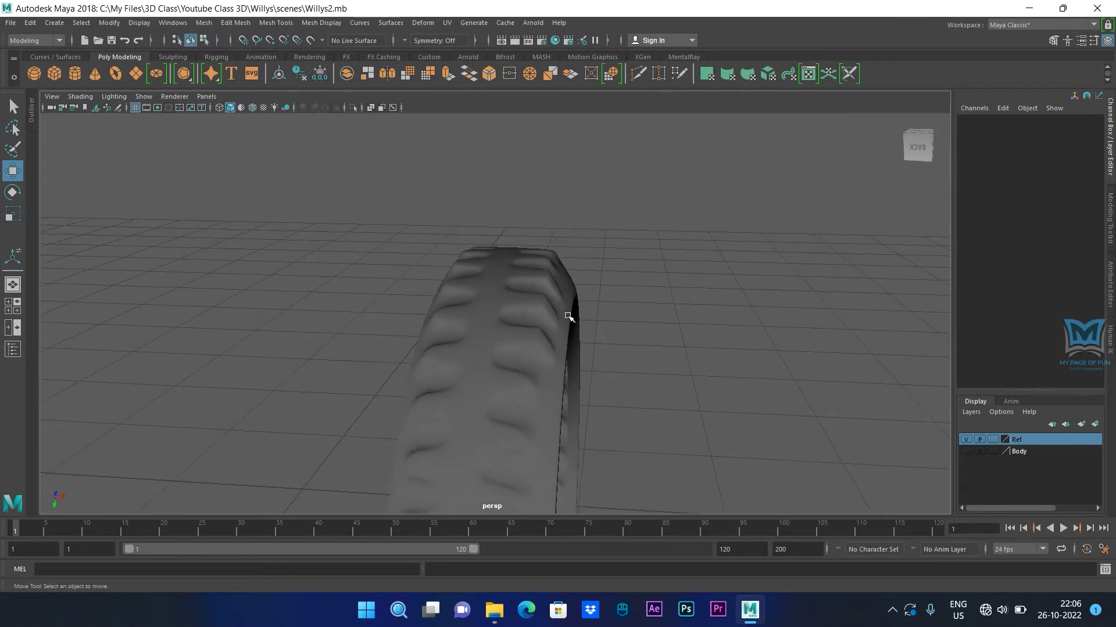
{"action": "left_click_drag", "start_coordinate": [624, 390], "coordinate": [582, 394], "text": "alt"}
{"action": "left_click_drag", "start_coordinate": [548, 327], "coordinate": [575, 402], "text": "alt"}
{"action": "left_click_drag", "start_coordinate": [564, 353], "coordinate": [527, 320], "text": "alt"}
Step: Turn off the tyre's smooth preview and select the edge loops along the rims of its sidewalls
{"action": "left_click", "coordinate": [563, 343]}
{"action": "key", "text": "1"}
{"action": "left_click_drag", "start_coordinate": [642, 353], "coordinate": [602, 306], "text": "alt"}
{"action": "right_click_drag", "start_coordinate": [591, 302], "coordinate": [591, 256]}
{"action": "left_click", "coordinate": [590, 302]}
{"action": "left_click_drag", "start_coordinate": [472, 395], "coordinate": [557, 435], "text": "alt"}
{"action": "left_click_drag", "start_coordinate": [633, 477], "coordinate": [457, 318], "text": "alt"}
Step: Undo the edge selections, the sidewall block extrusion and the selection of its three faces
{"action": "key", "text": "ctrl+z"}
{"action": "key", "text": "ctrl+z"}
{"action": "key", "text": "ctrl+z"}
{"action": "key", "text": "ctrl+z"}
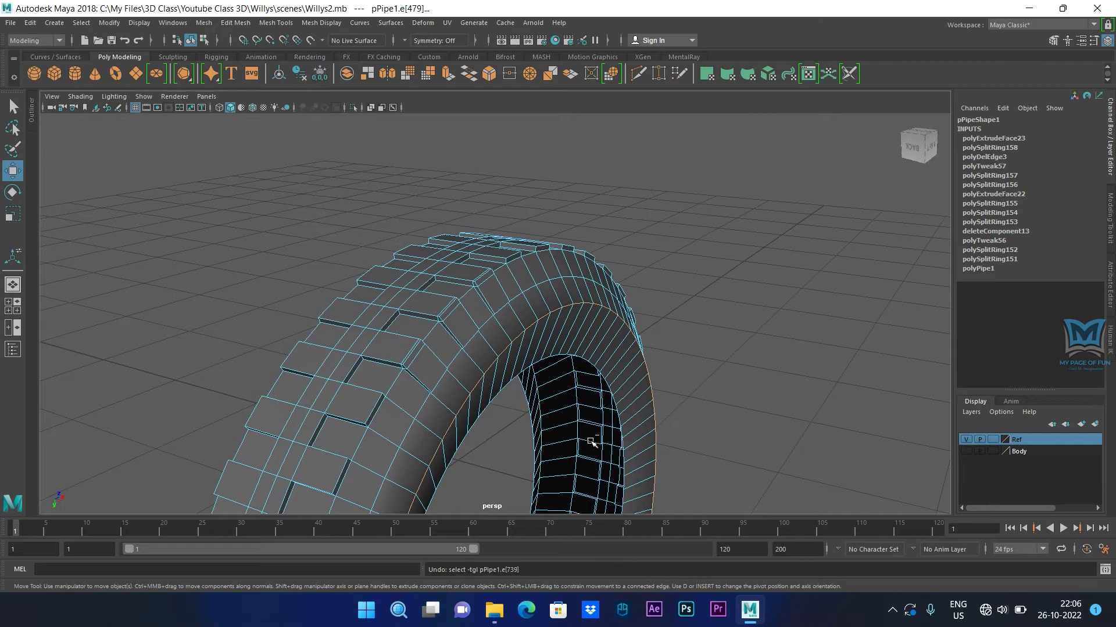
{"action": "key", "text": "ctrl+z"}
{"action": "key", "text": "ctrl+z"}
{"action": "key", "text": "ctrl+z"}
{"action": "key", "text": "ctrl+z"}
{"action": "key", "text": "ctrl+z"}
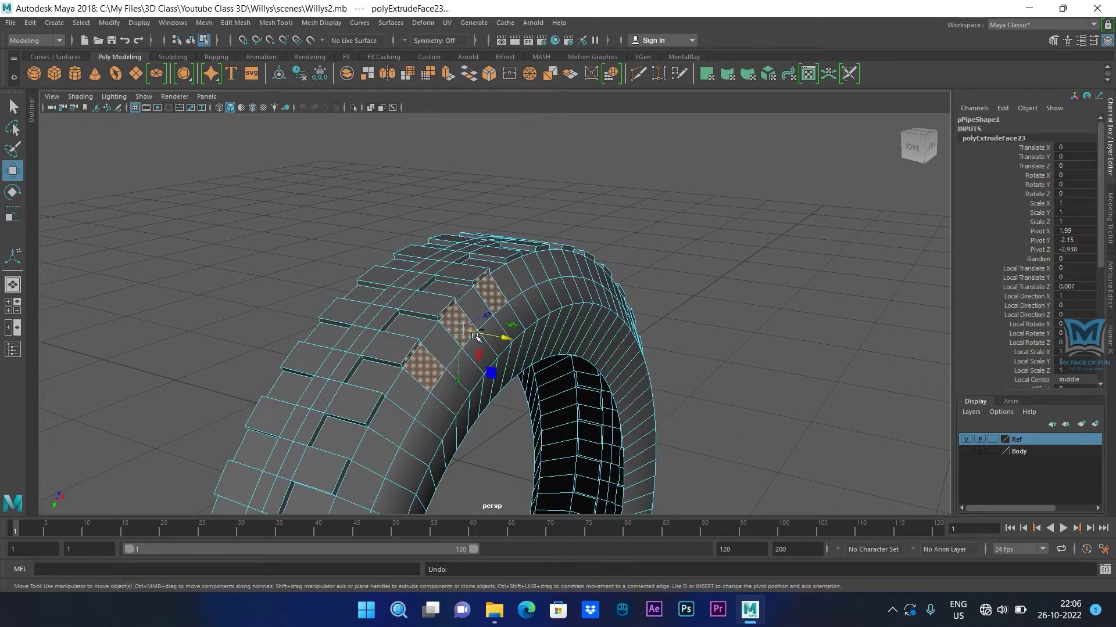
{"action": "key", "text": "ctrl+z"}
{"action": "key", "text": "ctrl+z"}
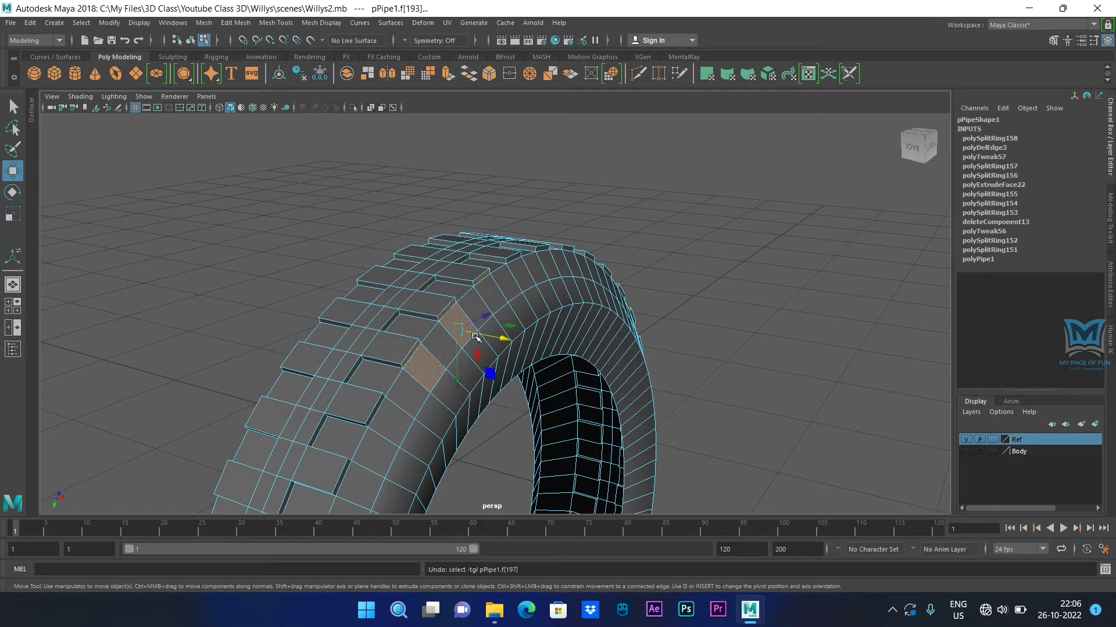
{"action": "key", "text": "ctrl+z"}
{"action": "key", "text": "ctrl+z"}
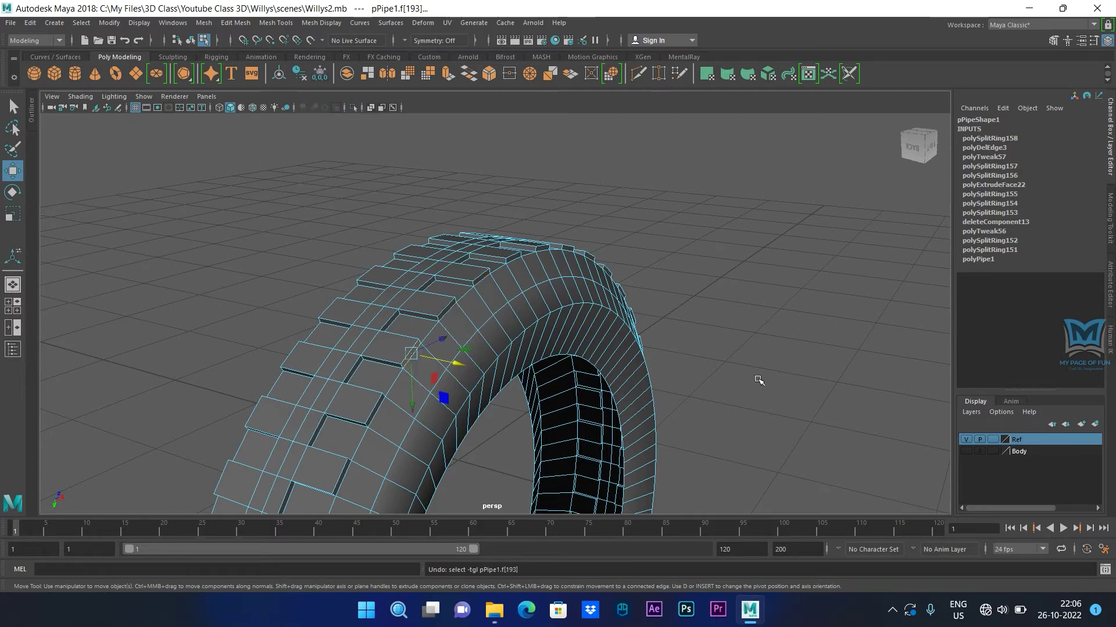
Step: Delete the edge loop inserted around the middle of the tyre's sidewall
{"action": "left_click_drag", "start_coordinate": [747, 420], "coordinate": [721, 370], "text": "alt"}
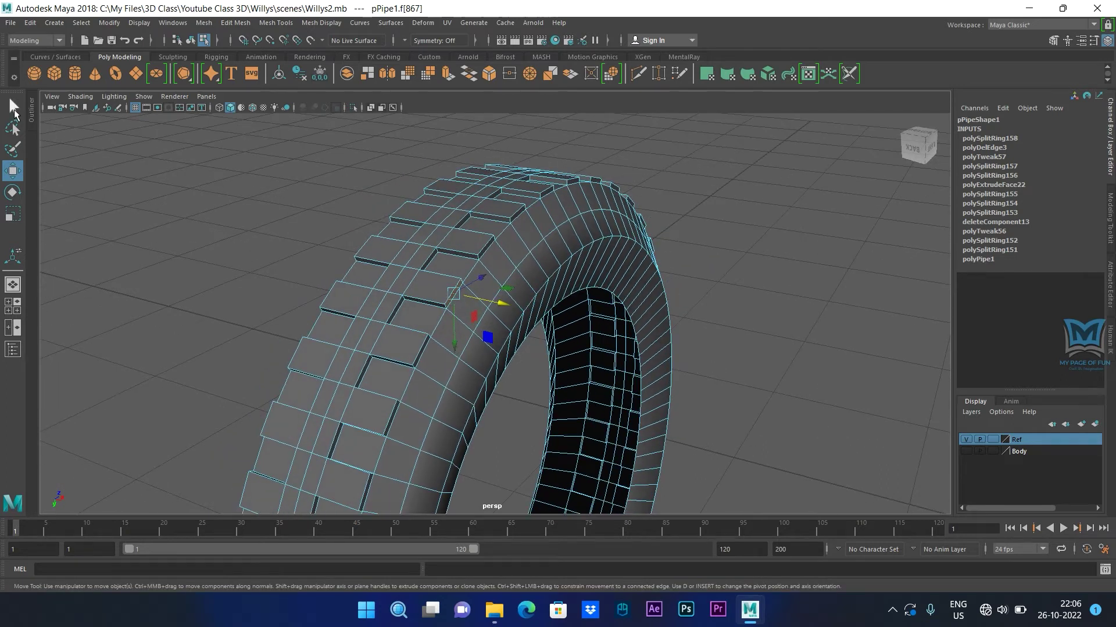
{"action": "left_click", "coordinate": [14, 108]}
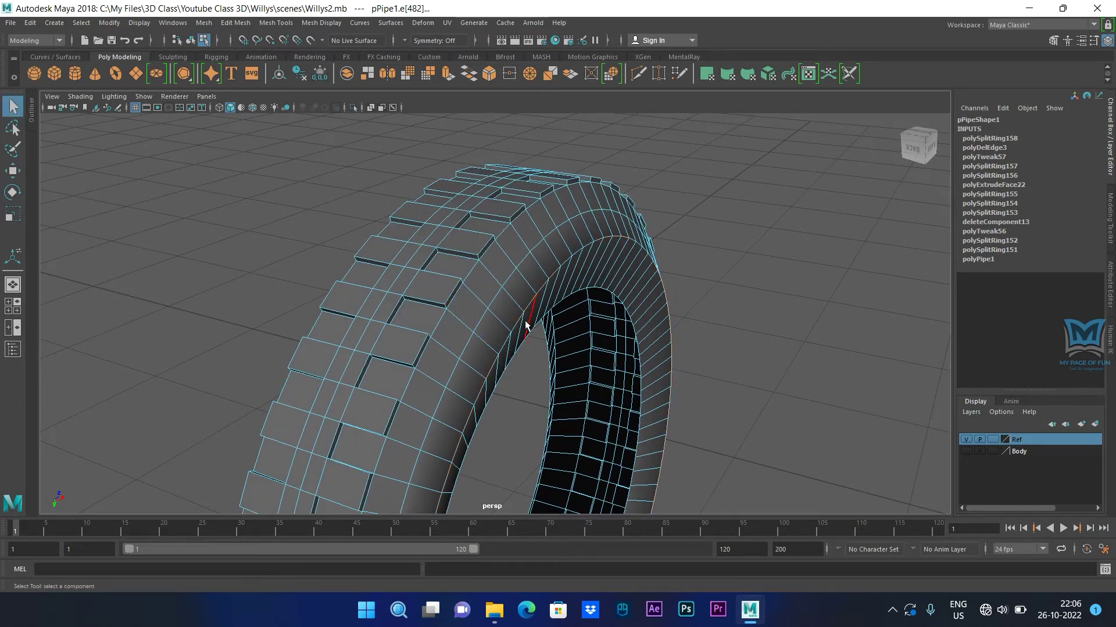
{"action": "left_click_drag", "start_coordinate": [578, 298], "coordinate": [591, 231], "text": "alt"}
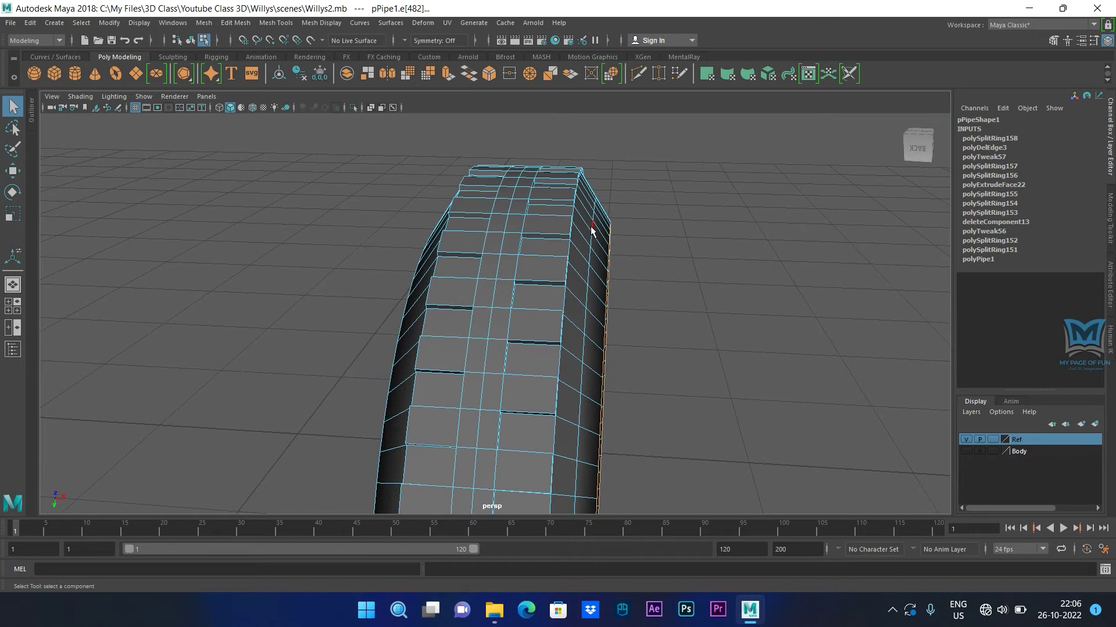
{"action": "left_click_drag", "start_coordinate": [717, 371], "coordinate": [511, 239], "text": "alt"}
{"action": "right_click_drag", "start_coordinate": [510, 241], "coordinate": [454, 258], "text": "shift"}
{"action": "left_click_drag", "start_coordinate": [523, 308], "coordinate": [557, 281], "text": "alt"}
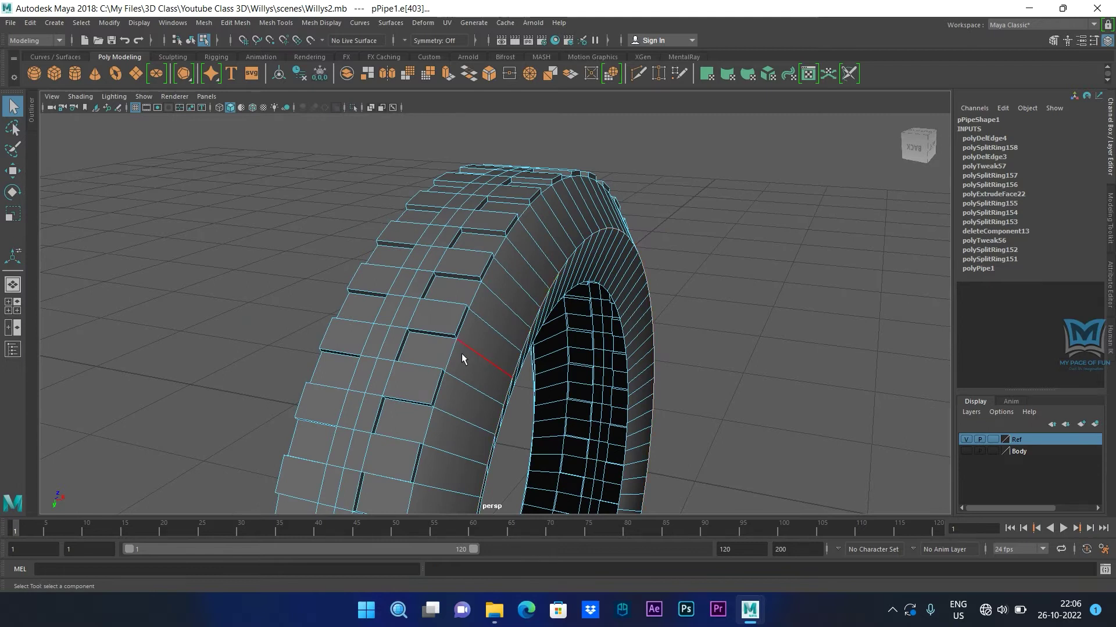
Step: Select the widest edge loops of both sidewalls and scale them slightly closer together along the tyre's width
{"action": "left_click_drag", "start_coordinate": [466, 357], "coordinate": [510, 358], "text": "alt"}
{"action": "double_click", "coordinate": [489, 316]}
{"action": "left_click_drag", "start_coordinate": [488, 317], "coordinate": [617, 399], "text": "alt"}
{"action": "key", "text": "r"}
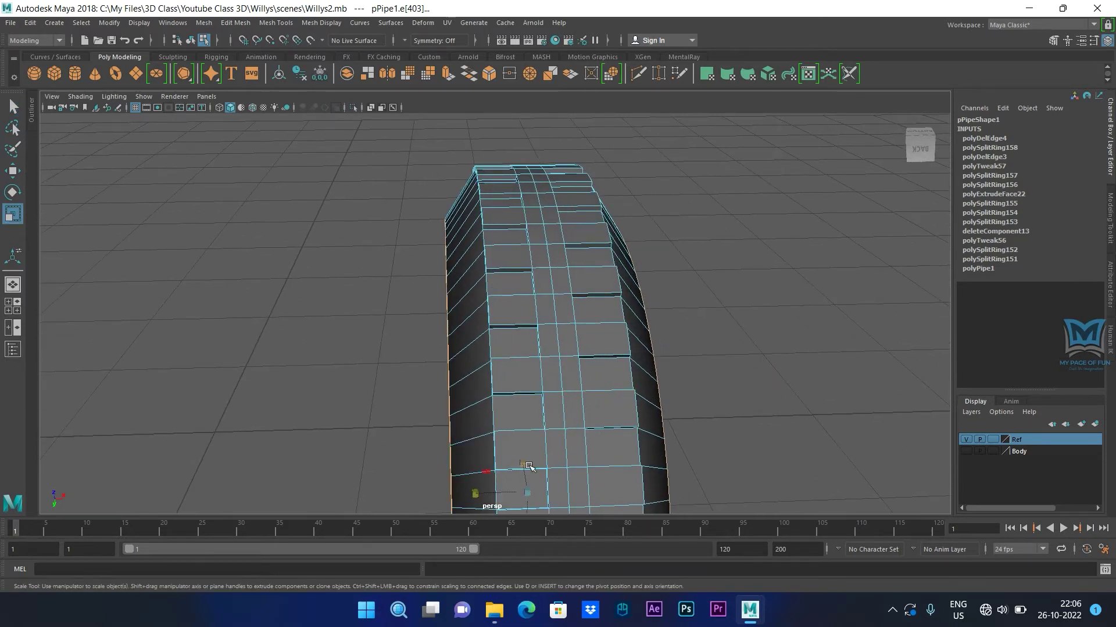
{"action": "left_click_drag", "start_coordinate": [471, 499], "coordinate": [480, 498]}
{"action": "scroll", "coordinate": [759, 409], "scroll_direction": "down", "scroll_amount": 3}
{"action": "left_click_drag", "start_coordinate": [759, 408], "coordinate": [701, 361], "text": "alt"}
Step: Return the tyre to object mode and compare its narrowed sidewalls with the front-view blueprint
{"action": "right_click_drag", "start_coordinate": [545, 224], "coordinate": [571, 209]}
{"action": "key", "text": "space"}
{"action": "key", "text": "space"}
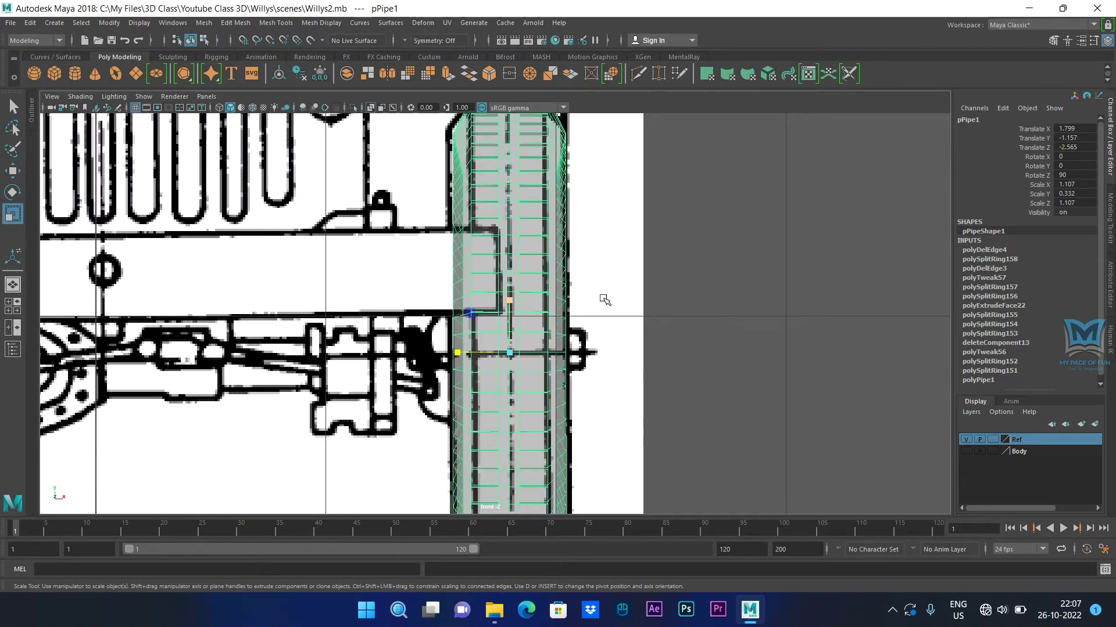
{"action": "key", "text": "space"}
{"action": "key", "text": "space"}
{"action": "left_click_drag", "start_coordinate": [717, 249], "coordinate": [664, 263], "text": "alt"}
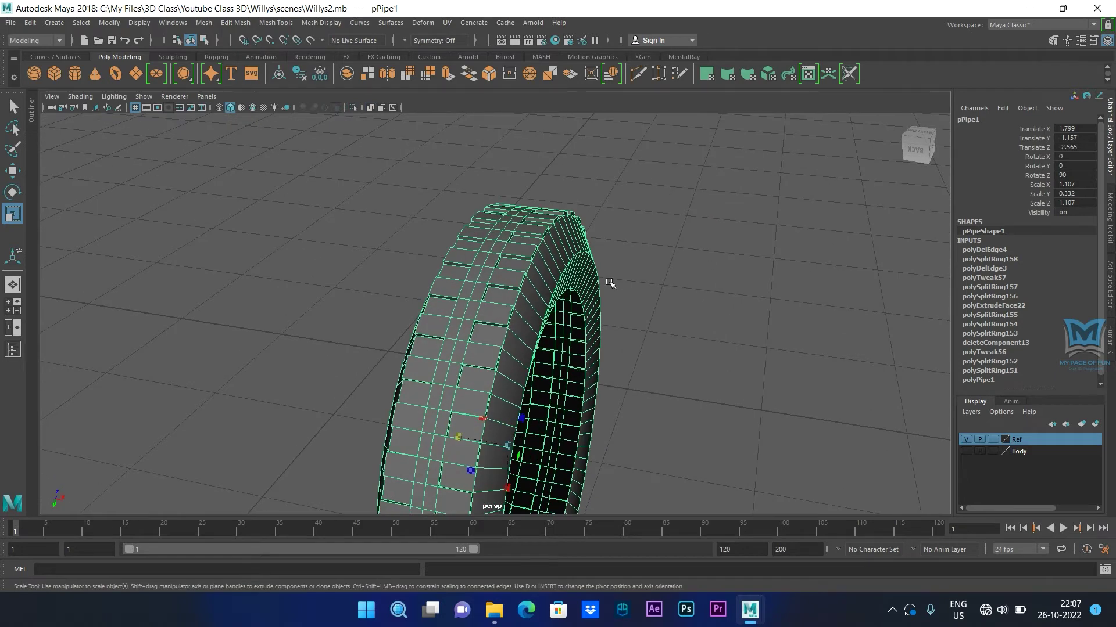
Step: Turn on the tyre's smooth preview, deselect it, and view it against the side blueprint
{"action": "key", "text": "3"}
{"action": "left_click", "coordinate": [738, 323]}
{"action": "scroll", "coordinate": [733, 314], "scroll_direction": "down", "scroll_amount": 3}
{"action": "left_click_drag", "start_coordinate": [636, 355], "coordinate": [591, 377], "text": "alt"}
{"action": "scroll", "coordinate": [664, 357], "scroll_direction": "down", "scroll_amount": 3}
{"action": "scroll", "coordinate": [582, 368], "scroll_direction": "up", "scroll_amount": 3}
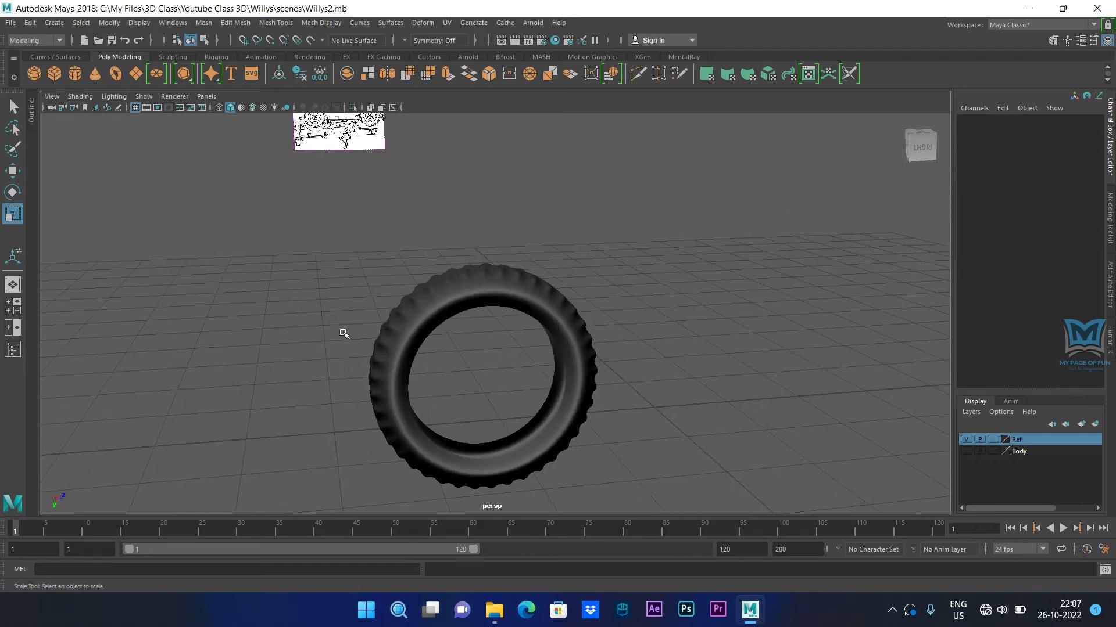
{"action": "key", "text": "space"}
{"action": "key", "text": "space"}
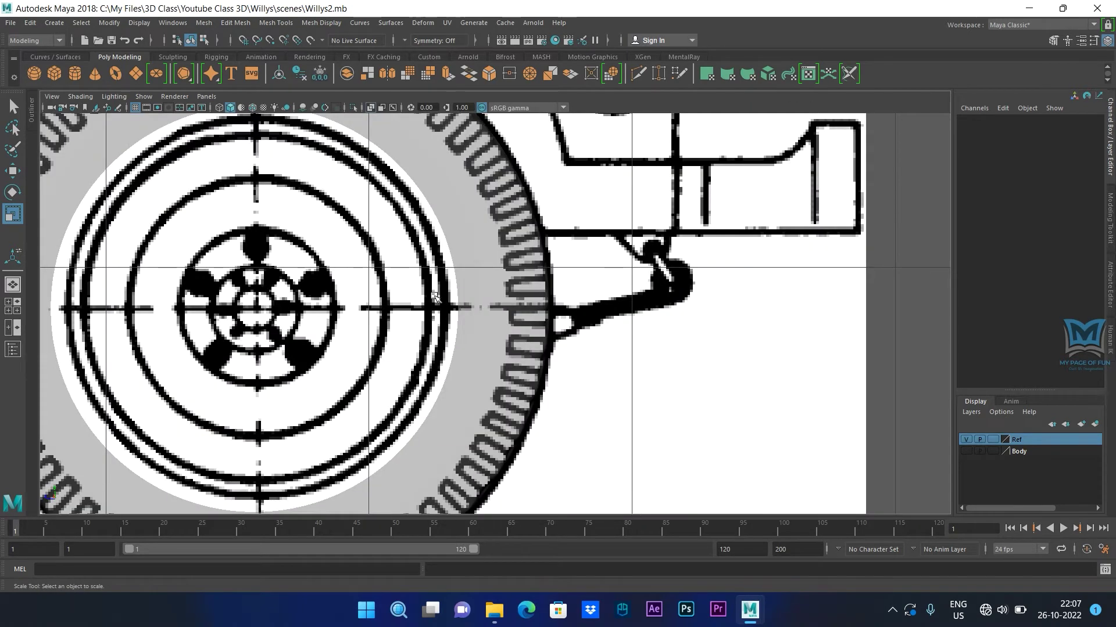
Step: Select the edge loops around the tyre's inner opening on both sides in edge mode
{"action": "scroll", "coordinate": [442, 292], "scroll_direction": "up", "scroll_amount": 1}
{"action": "middle_click_drag", "start_coordinate": [445, 289], "coordinate": [663, 383], "text": "alt"}
{"action": "left_click", "coordinate": [617, 216]}
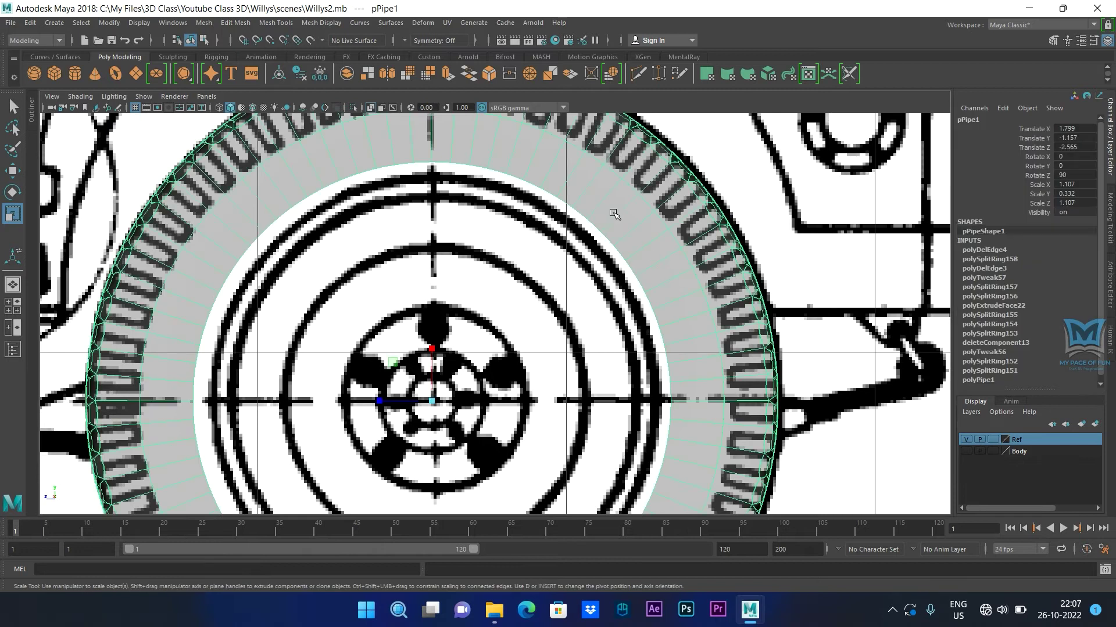
{"action": "right_click", "coordinate": [612, 211]}
{"action": "left_click", "coordinate": [611, 179]}
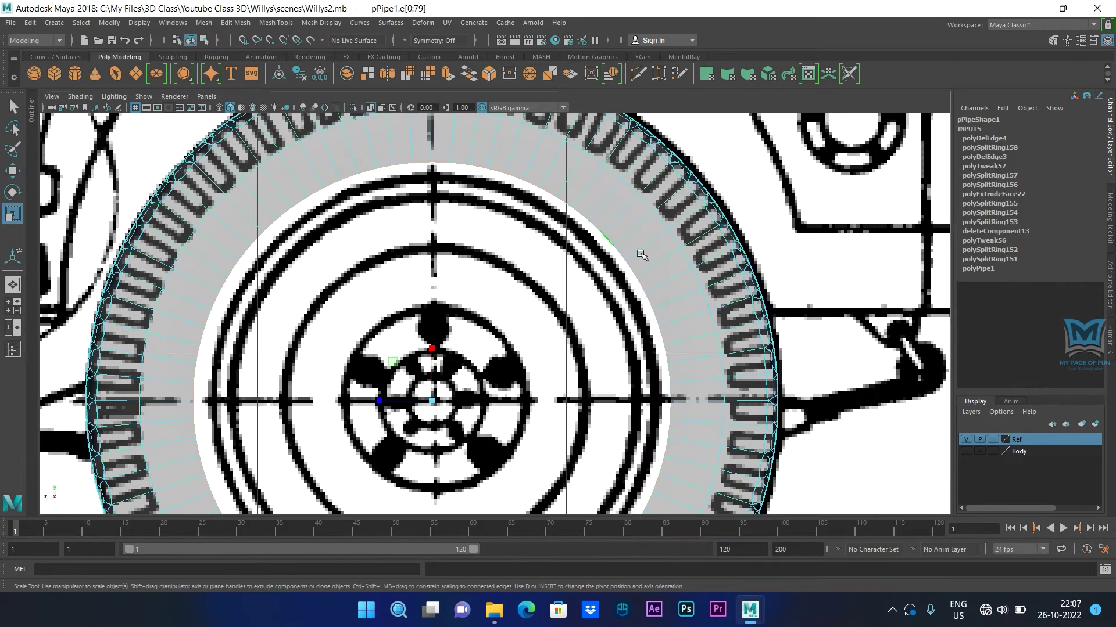
{"action": "left_click_drag", "start_coordinate": [577, 284], "coordinate": [705, 313], "text": "alt"}
{"action": "key", "text": "space"}
{"action": "key", "text": "space"}
{"action": "left_click_drag", "start_coordinate": [699, 233], "coordinate": [785, 239], "text": "alt"}
{"action": "scroll", "coordinate": [442, 331], "scroll_direction": "up", "scroll_amount": 5}
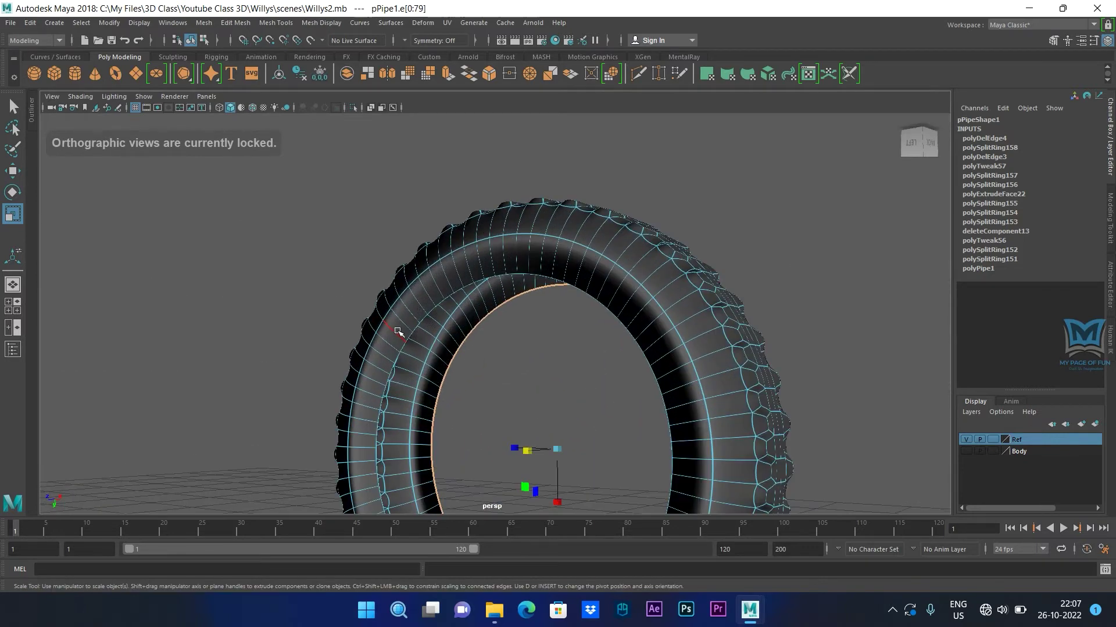
{"action": "double_click", "coordinate": [410, 336], "text": "shift"}
{"action": "left_click_drag", "start_coordinate": [689, 371], "coordinate": [674, 444], "text": "alt"}
Step: Scale the two inner edge loops slightly smaller to match the wheel rim in the side blueprint, and return the tyre to object mode
{"action": "key", "text": "space"}
{"action": "key", "text": "space"}
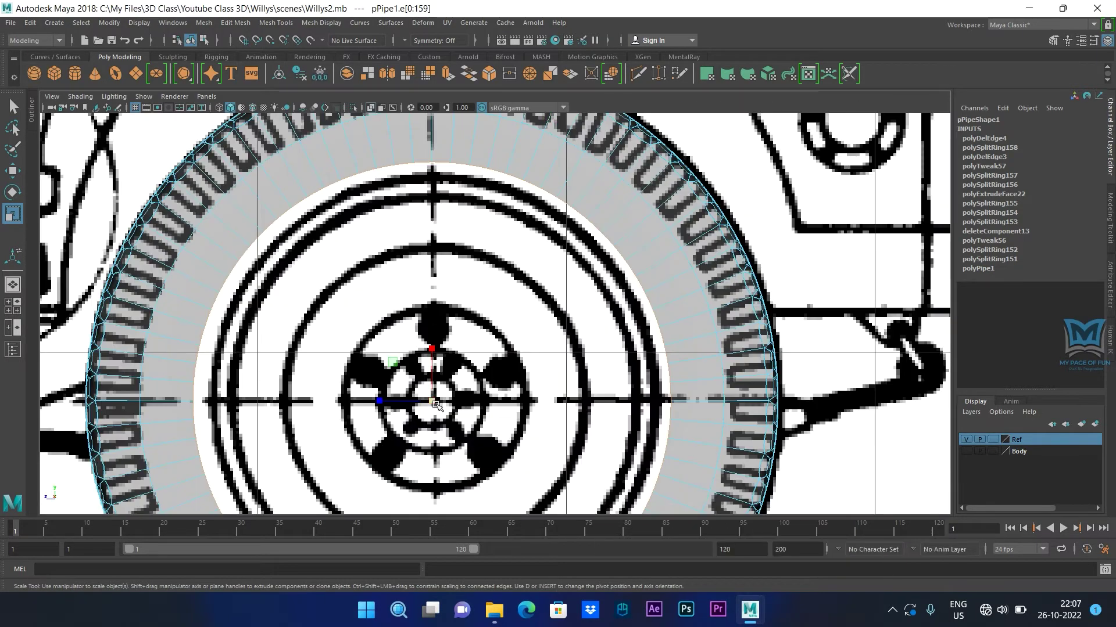
{"action": "left_click_drag", "start_coordinate": [433, 400], "coordinate": [410, 402]}
{"action": "scroll", "coordinate": [544, 291], "scroll_direction": "down", "scroll_amount": 10}
{"action": "scroll", "coordinate": [544, 291], "scroll_direction": "up", "scroll_amount": 4}
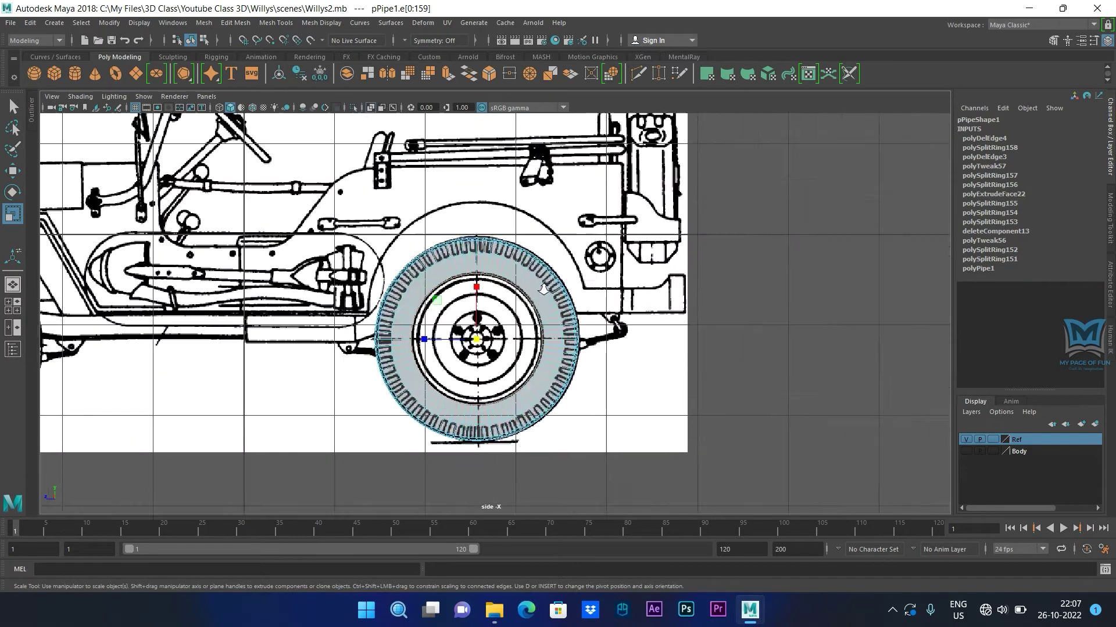
{"action": "key", "text": "space"}
{"action": "key", "text": "space"}
{"action": "left_click_drag", "start_coordinate": [767, 309], "coordinate": [679, 343], "text": "alt"}
{"action": "left_click", "coordinate": [753, 320]}
{"action": "scroll", "coordinate": [753, 320], "scroll_direction": "down", "scroll_amount": 3}
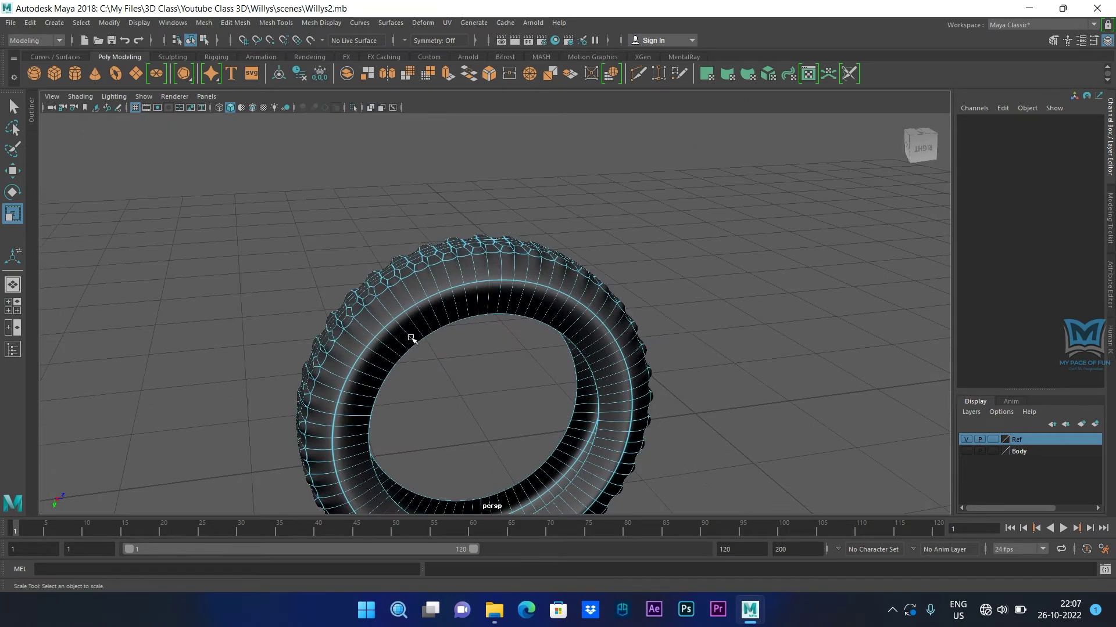
{"action": "right_click_drag", "start_coordinate": [435, 269], "coordinate": [494, 252]}
{"action": "left_click", "coordinate": [604, 193]}
Step: Insert four edge loops around the tyre's tread beside the tread block edges, and turn the smooth preview back on
{"action": "left_click_drag", "start_coordinate": [326, 305], "coordinate": [467, 347], "text": "alt"}
{"action": "left_click", "coordinate": [436, 315]}
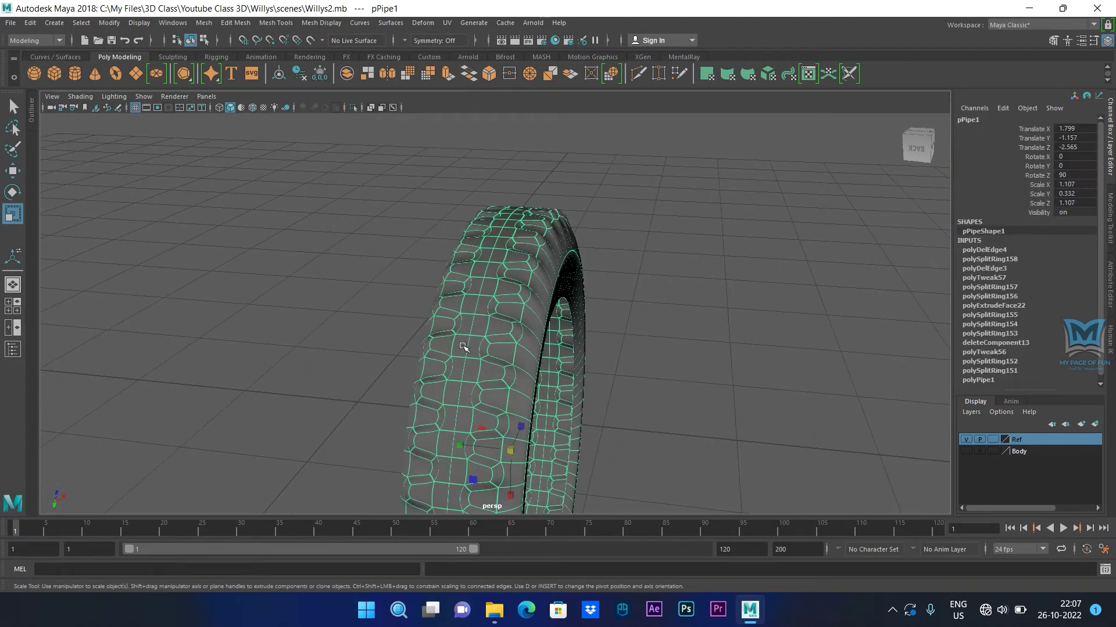
{"action": "key", "text": "1"}
{"action": "scroll", "coordinate": [466, 336], "scroll_direction": "up", "scroll_amount": 5}
{"action": "right_click_drag", "start_coordinate": [459, 272], "coordinate": [385, 284], "text": "shift"}
{"action": "left_click_drag", "start_coordinate": [382, 267], "coordinate": [366, 268]}
{"action": "left_click_drag", "start_coordinate": [550, 279], "coordinate": [561, 282]}
{"action": "left_click_drag", "start_coordinate": [430, 325], "coordinate": [541, 283], "text": "alt"}
{"action": "left_click_drag", "start_coordinate": [464, 281], "coordinate": [470, 283]}
{"action": "key", "text": "3"}
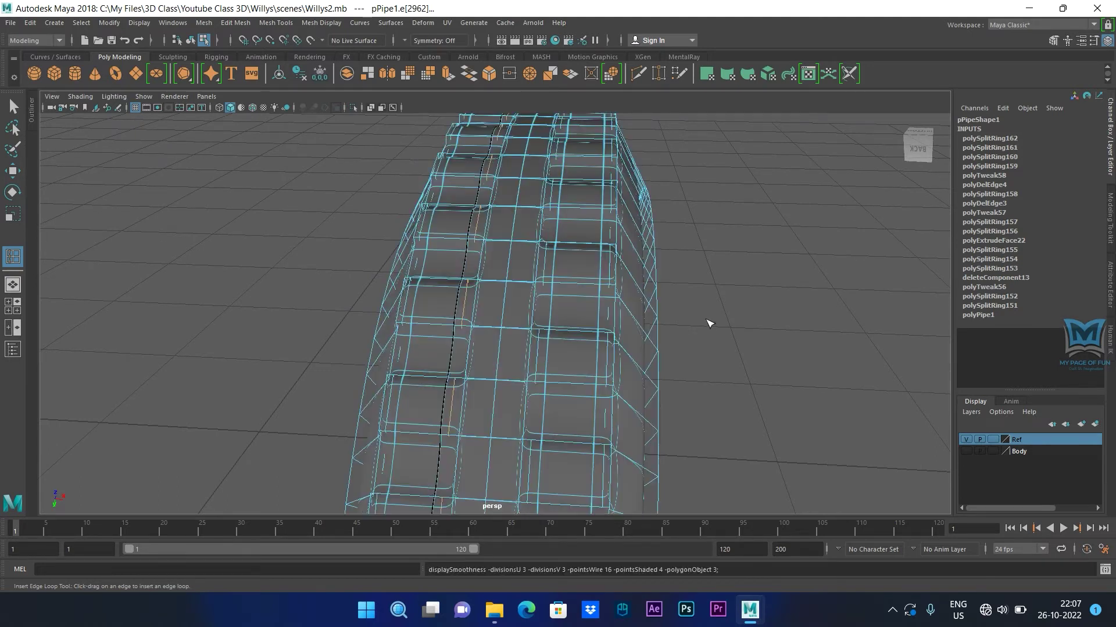
Step: Leave the edge loop tool, deselect the tyre and examine its smoothed tread and sidewall from several angles
{"action": "key", "text": "q"}
{"action": "right_click_drag", "start_coordinate": [519, 205], "coordinate": [576, 189]}
{"action": "left_click", "coordinate": [701, 199]}
{"action": "scroll", "coordinate": [703, 198], "scroll_direction": "down", "scroll_amount": 4}
{"action": "left_click_drag", "start_coordinate": [727, 284], "coordinate": [715, 312], "text": "alt"}
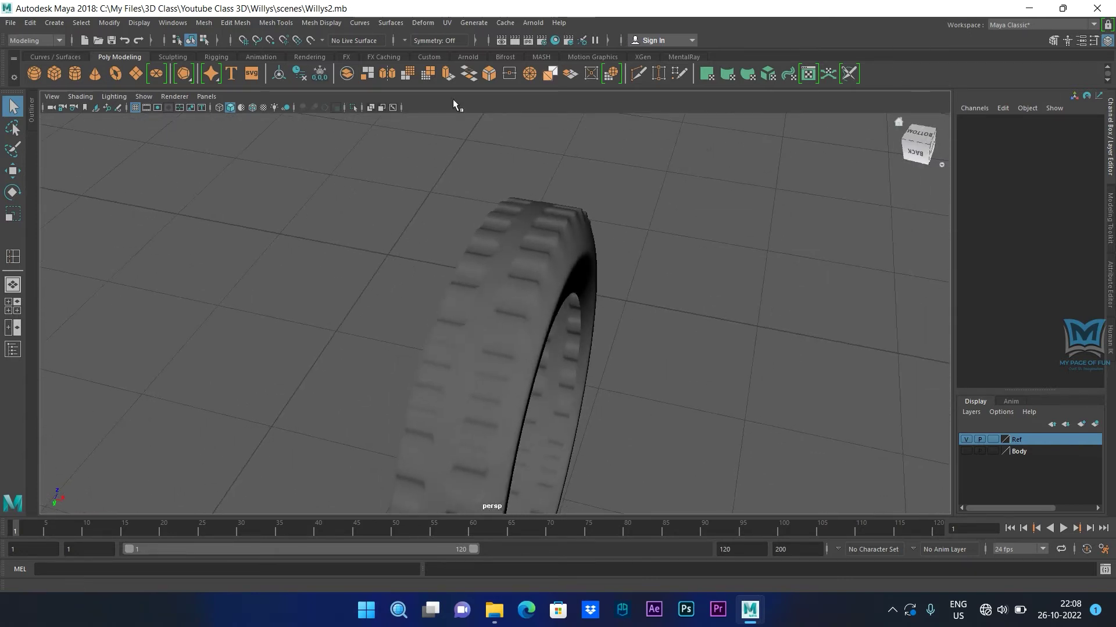
{"action": "left_click_drag", "start_coordinate": [627, 257], "coordinate": [491, 236], "text": "alt"}
{"action": "middle_click_drag", "start_coordinate": [518, 370], "coordinate": [517, 308], "text": "alt"}
{"action": "right_click_drag", "start_coordinate": [518, 308], "coordinate": [481, 326], "text": "alt"}
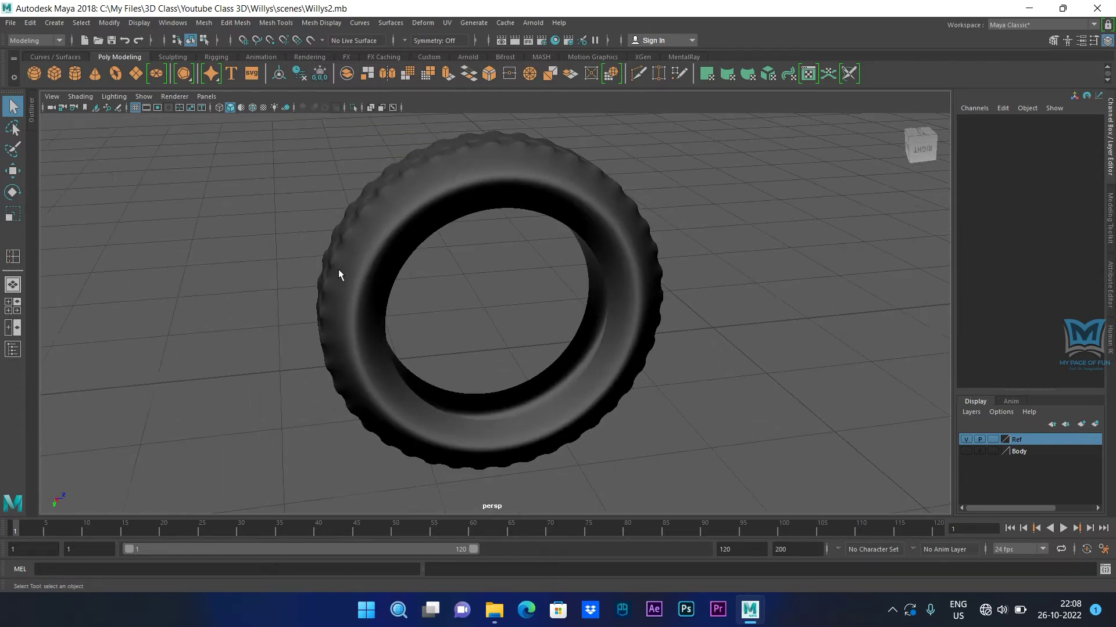
Step: Create a polygon cylinder for the rim and rotate it 90 degrees around Z
{"action": "left_click", "coordinate": [78, 80]}
{"action": "left_click_drag", "start_coordinate": [451, 260], "coordinate": [623, 352], "text": "alt"}
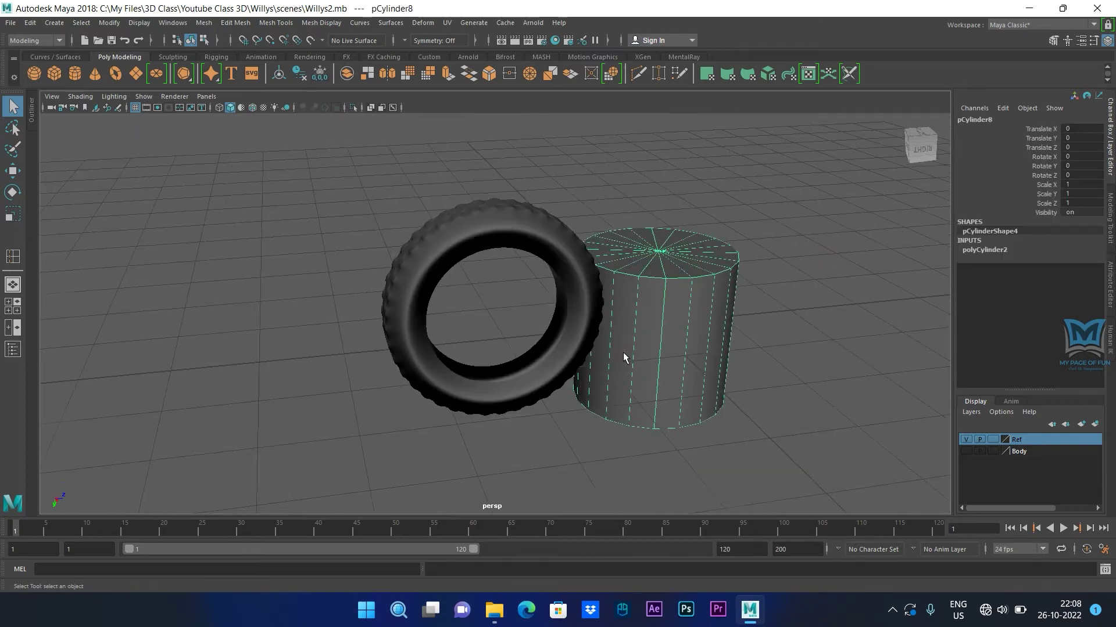
{"action": "key", "text": "e"}
{"action": "left_click_drag", "start_coordinate": [664, 301], "coordinate": [815, 330]}
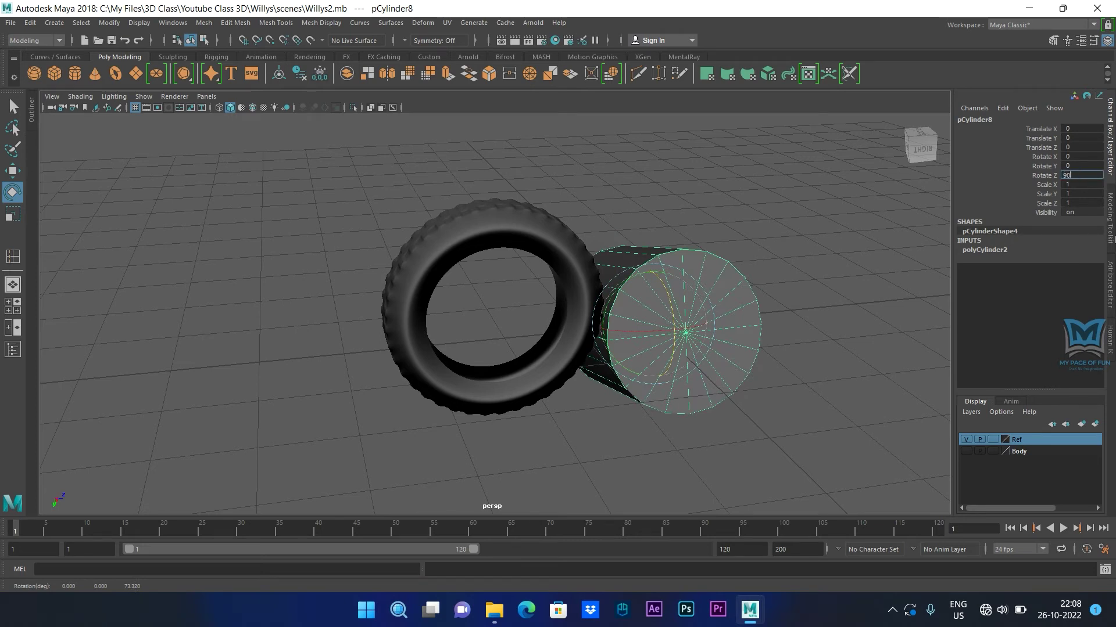
{"action": "key", "text": "Return"}
Step: Centre the cylinder on the rear wheel's hub in the side blueprint, at about Y -1.155 and Z -2.577
{"action": "key", "text": "space"}
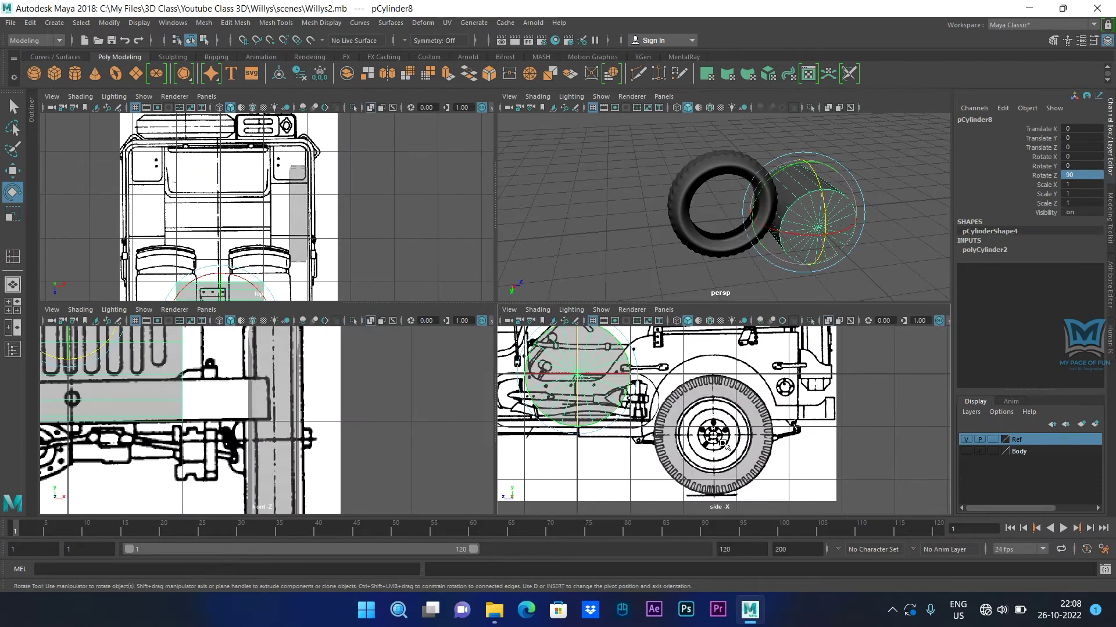
{"action": "key", "text": "space"}
{"action": "key", "text": "w"}
{"action": "left_click_drag", "start_coordinate": [202, 221], "coordinate": [476, 345]}
{"action": "scroll", "coordinate": [515, 443], "scroll_direction": "up", "scroll_amount": 6}
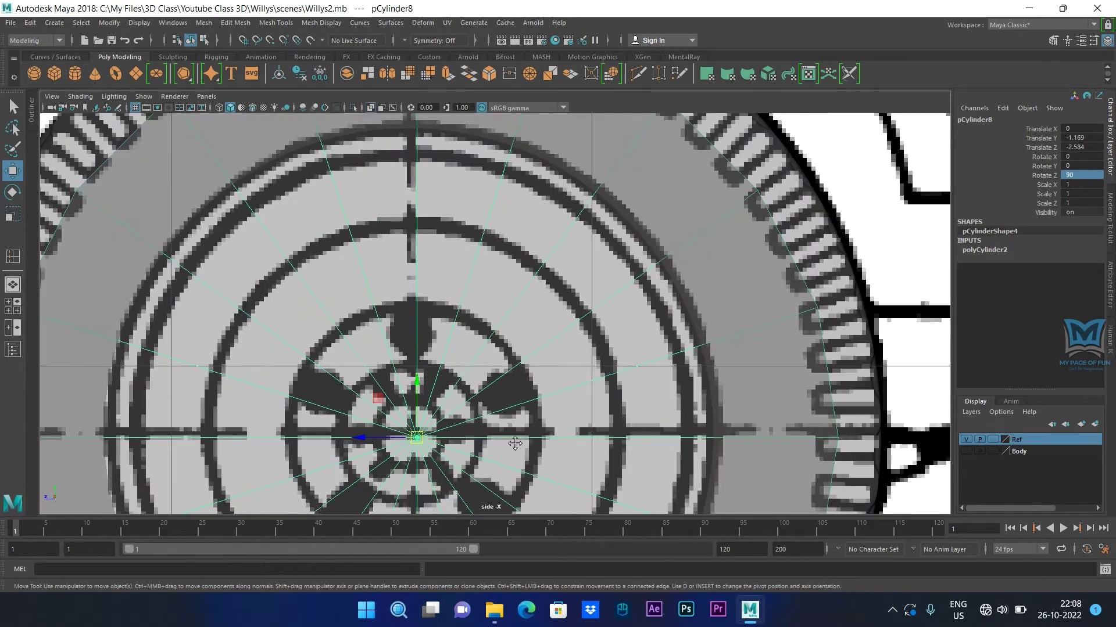
{"action": "middle_click_drag", "start_coordinate": [515, 443], "coordinate": [550, 270], "text": "alt"}
{"action": "scroll", "coordinate": [551, 272], "scroll_direction": "up", "scroll_amount": 3}
{"action": "left_click_drag", "start_coordinate": [437, 257], "coordinate": [434, 249]}
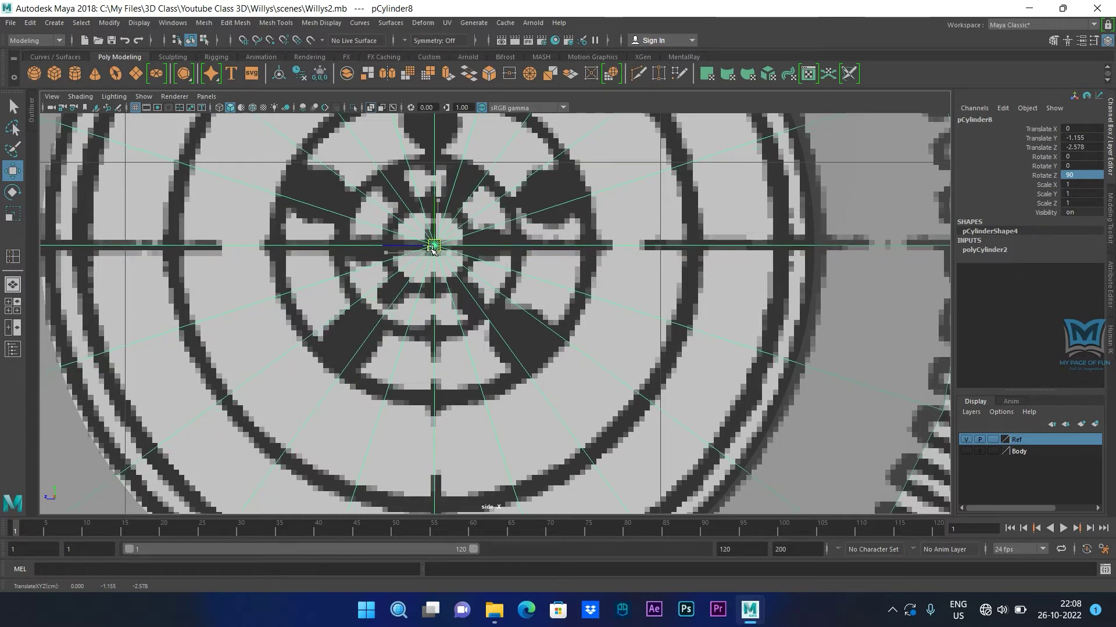
{"action": "scroll", "coordinate": [629, 289], "scroll_direction": "down", "scroll_amount": 8}
{"action": "scroll", "coordinate": [629, 289], "scroll_direction": "up", "scroll_amount": 4}
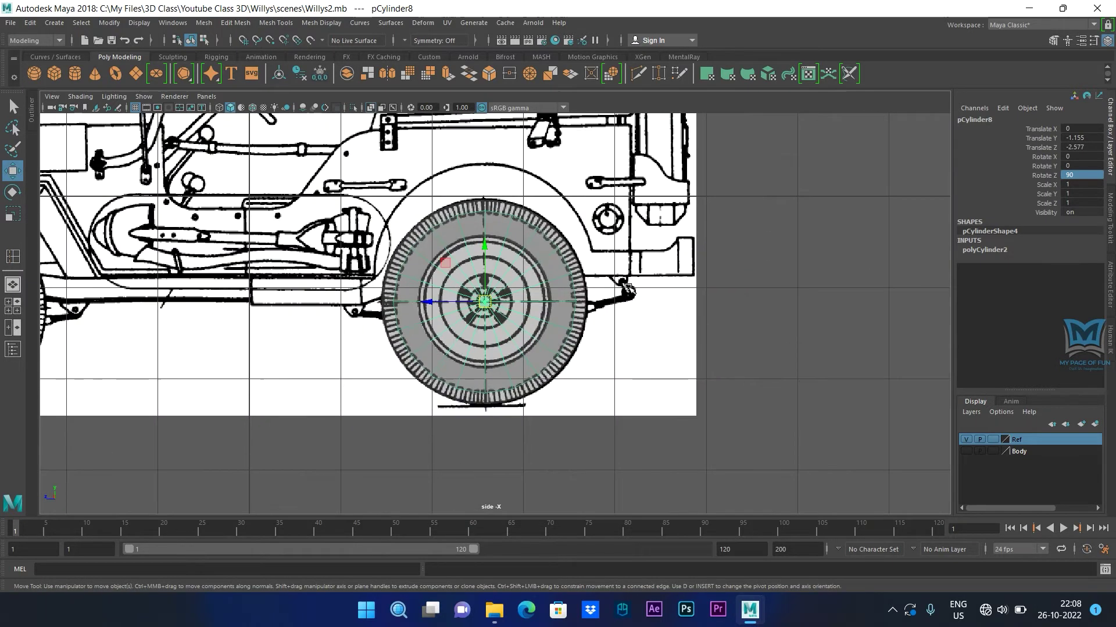
Step: Move the cylinder along X into the tyre's opening, to about 1.793
{"action": "key", "text": "space"}
{"action": "key", "text": "space"}
{"action": "left_click_drag", "start_coordinate": [543, 319], "coordinate": [573, 333], "text": "alt"}
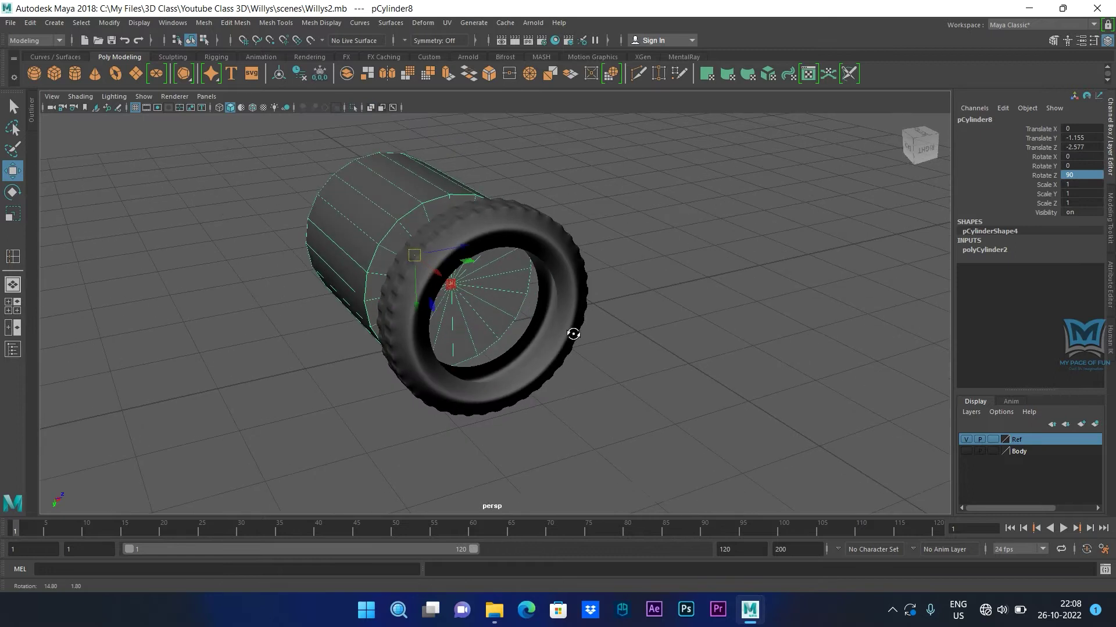
{"action": "left_click_drag", "start_coordinate": [442, 274], "coordinate": [515, 341]}
Step: Scale the cylinder to fit inside the tyre, about 0.738 in X and Z and 0.213 in Y
{"action": "key", "text": "r"}
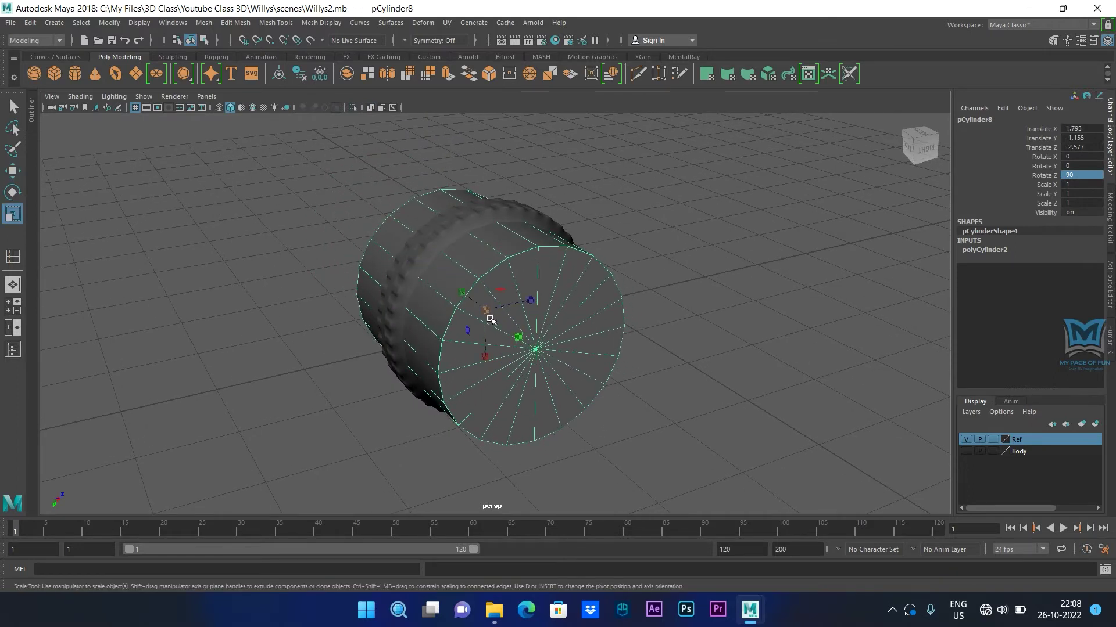
{"action": "left_click_drag", "start_coordinate": [481, 308], "coordinate": [445, 319]}
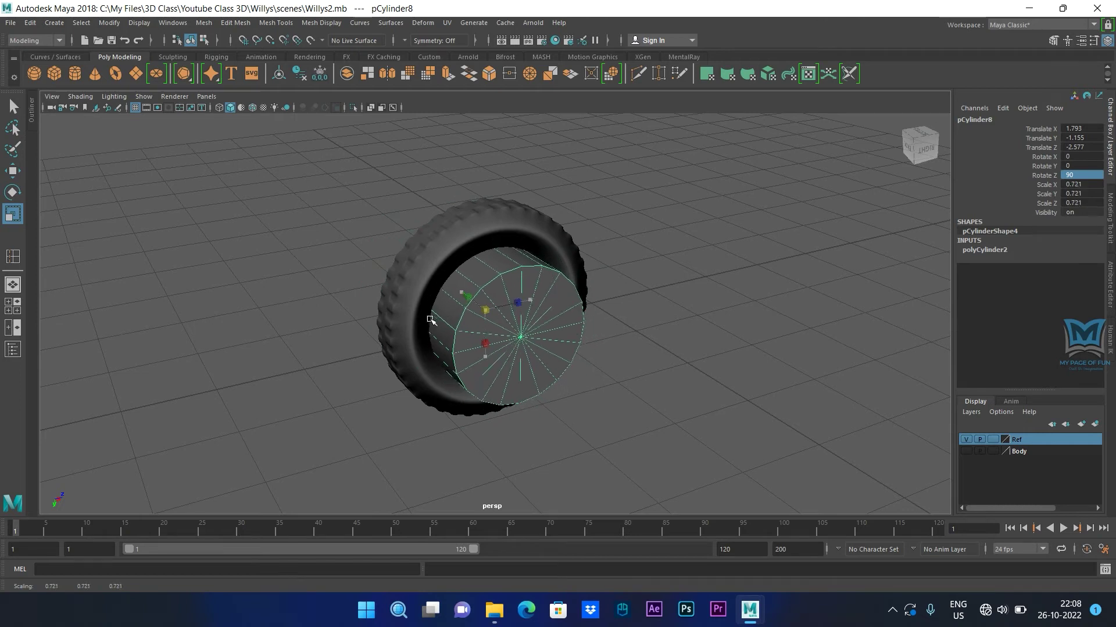
{"action": "left_click_drag", "start_coordinate": [506, 442], "coordinate": [418, 308], "text": "alt"}
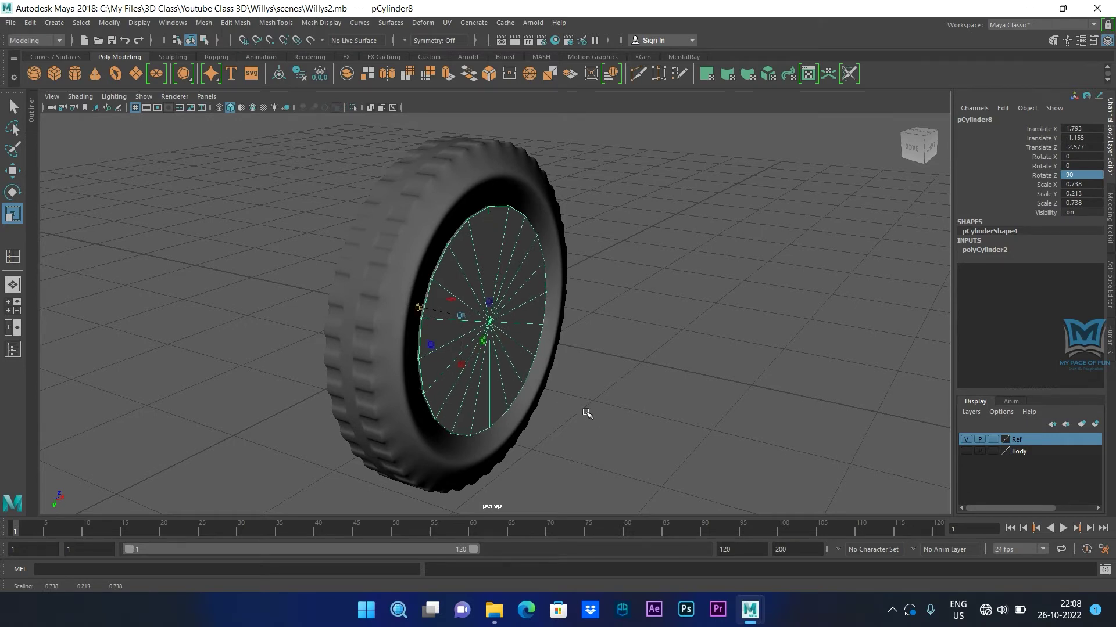
Step: Select the cap faces on the cylinder's inner side, facing the vehicle, and delete them
{"action": "scroll", "coordinate": [592, 421], "scroll_direction": "up", "scroll_amount": 5}
{"action": "left_click_drag", "start_coordinate": [567, 403], "coordinate": [491, 400], "text": "alt"}
{"action": "right_click_drag", "start_coordinate": [533, 248], "coordinate": [545, 277]}
{"action": "scroll", "coordinate": [546, 274], "scroll_direction": "down", "scroll_amount": 2}
{"action": "left_click_drag", "start_coordinate": [558, 388], "coordinate": [560, 390]}
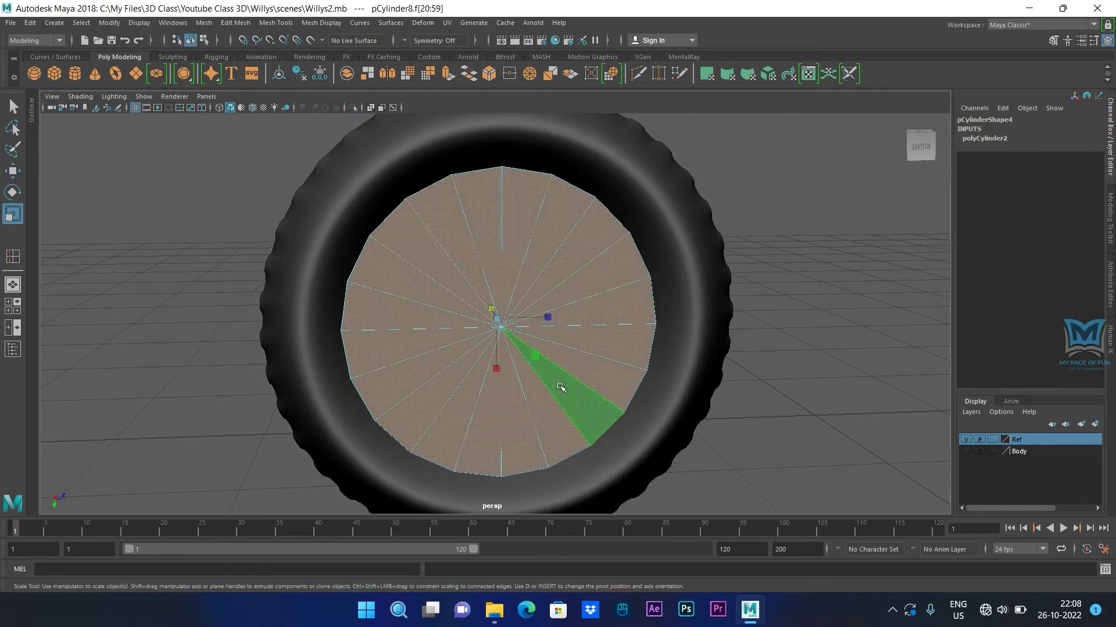
{"action": "left_click_drag", "start_coordinate": [493, 431], "coordinate": [627, 418], "text": "alt"}
{"action": "scroll", "coordinate": [628, 412], "scroll_direction": "down", "scroll_amount": 3}
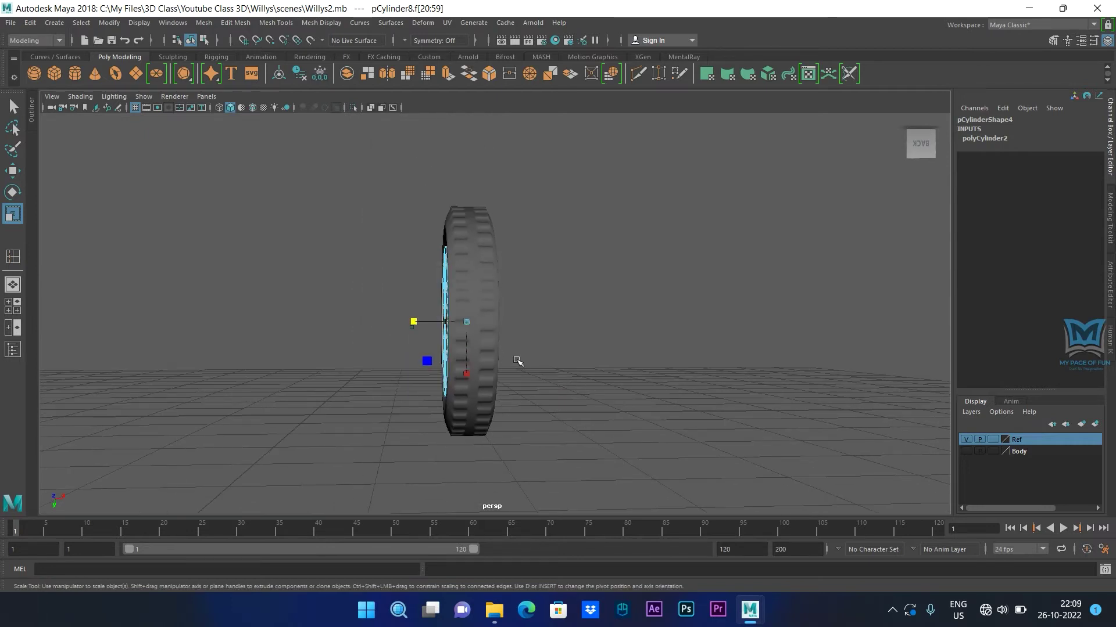
{"action": "left_click_drag", "start_coordinate": [518, 366], "coordinate": [518, 369], "text": "alt"}
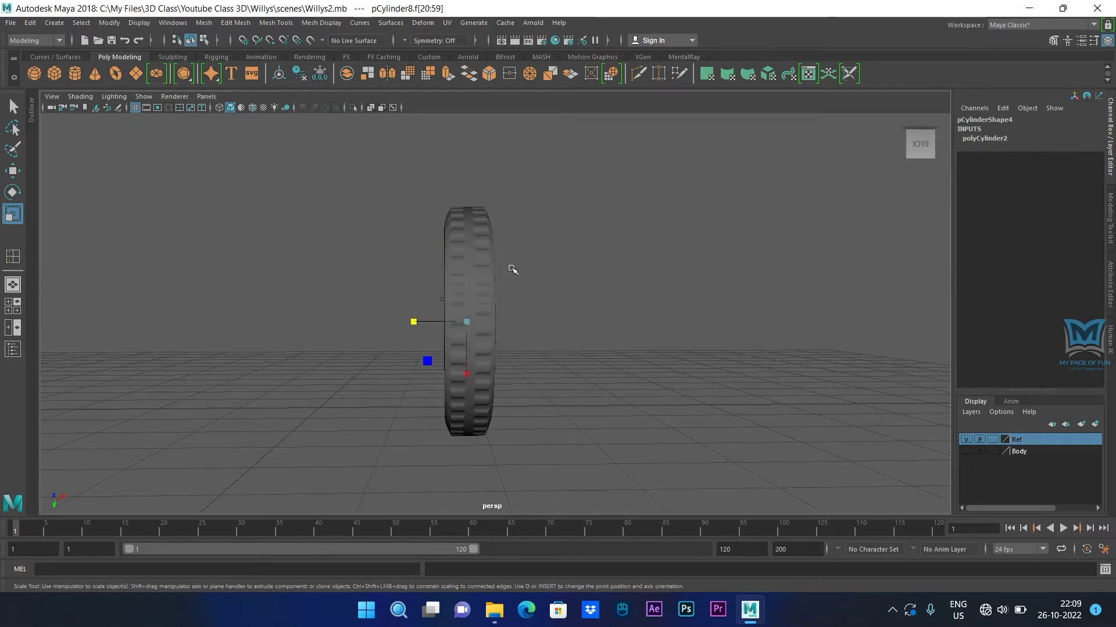
{"action": "left_click_drag", "start_coordinate": [573, 358], "coordinate": [512, 383]}
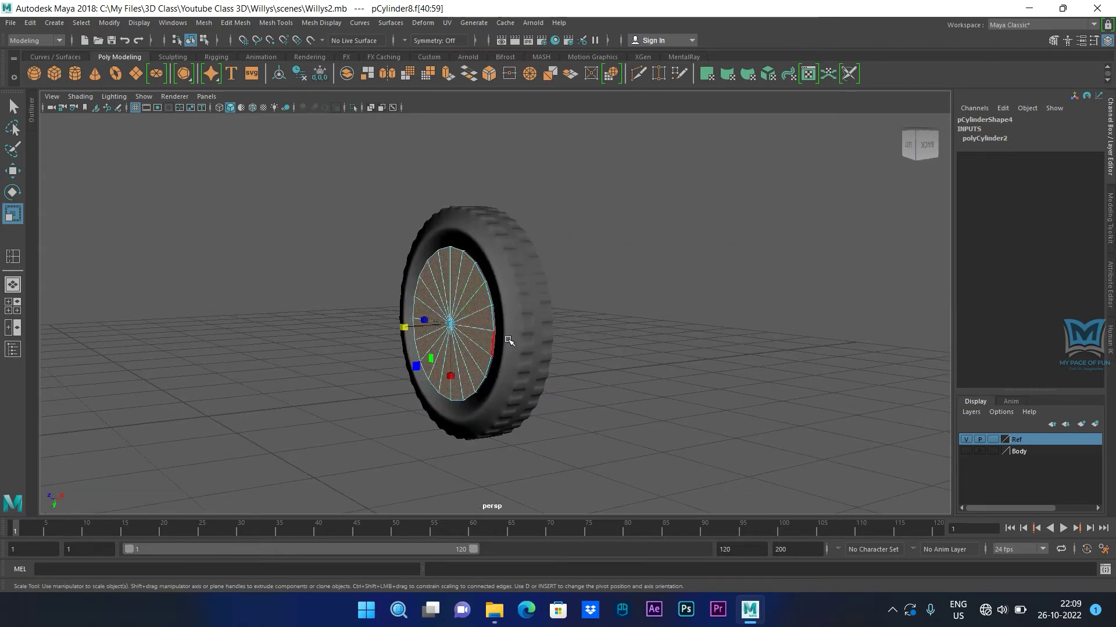
{"action": "key", "text": "Delete"}
Step: Select the cylinder's outer cap faces and extrude them, scaled uniformly to 0.96 to form a narrow rim border
{"action": "left_click_drag", "start_coordinate": [509, 342], "coordinate": [463, 368], "text": "alt"}
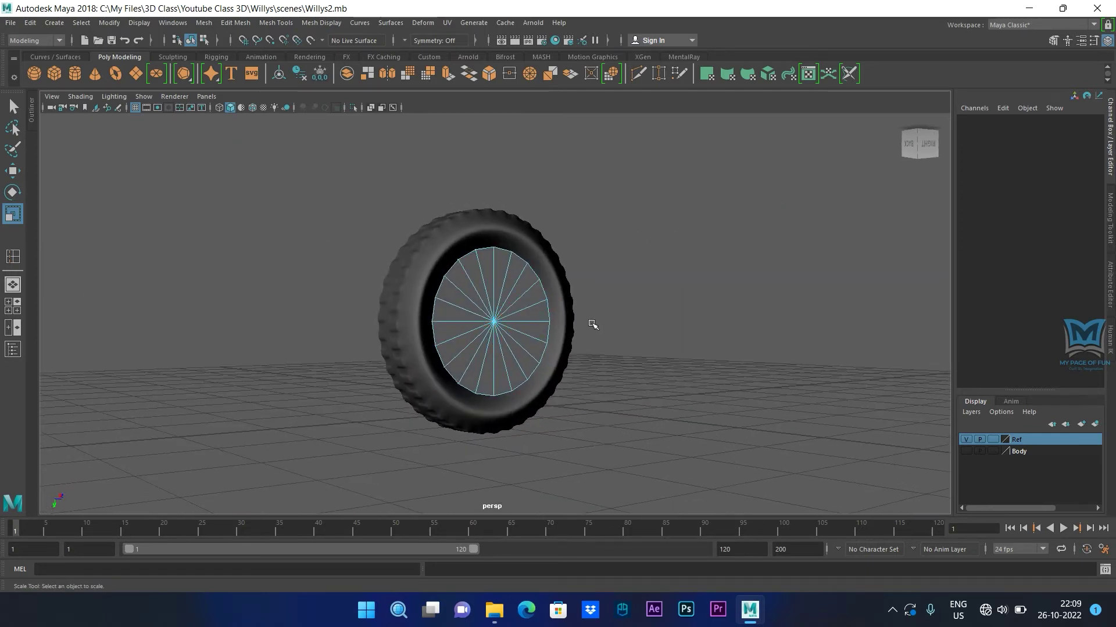
{"action": "left_click_drag", "start_coordinate": [593, 324], "coordinate": [517, 331], "text": "alt"}
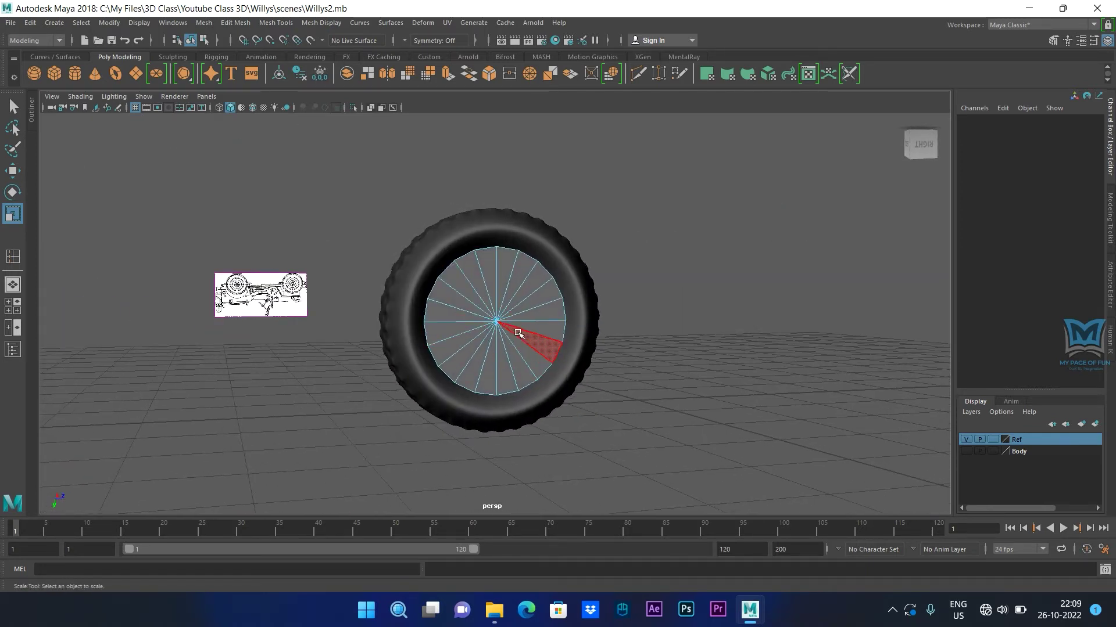
{"action": "right_click_drag", "start_coordinate": [537, 269], "coordinate": [567, 257]}
{"action": "scroll", "coordinate": [572, 332], "scroll_direction": "up", "scroll_amount": 4}
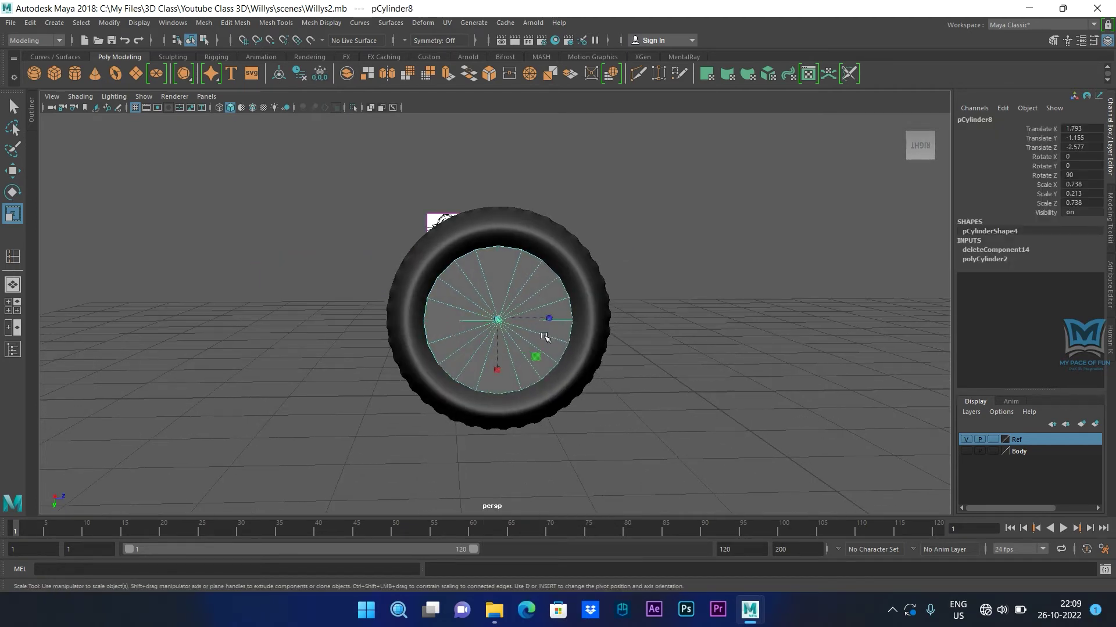
{"action": "right_click_drag", "start_coordinate": [521, 269], "coordinate": [522, 306]}
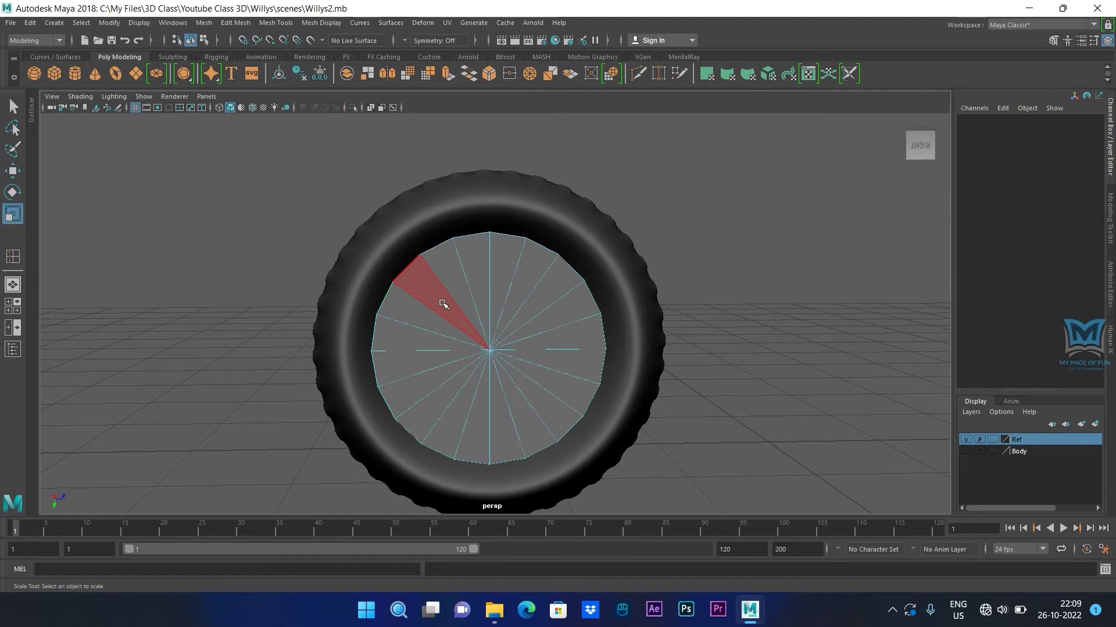
{"action": "left_click_drag", "start_coordinate": [511, 377], "coordinate": [479, 415]}
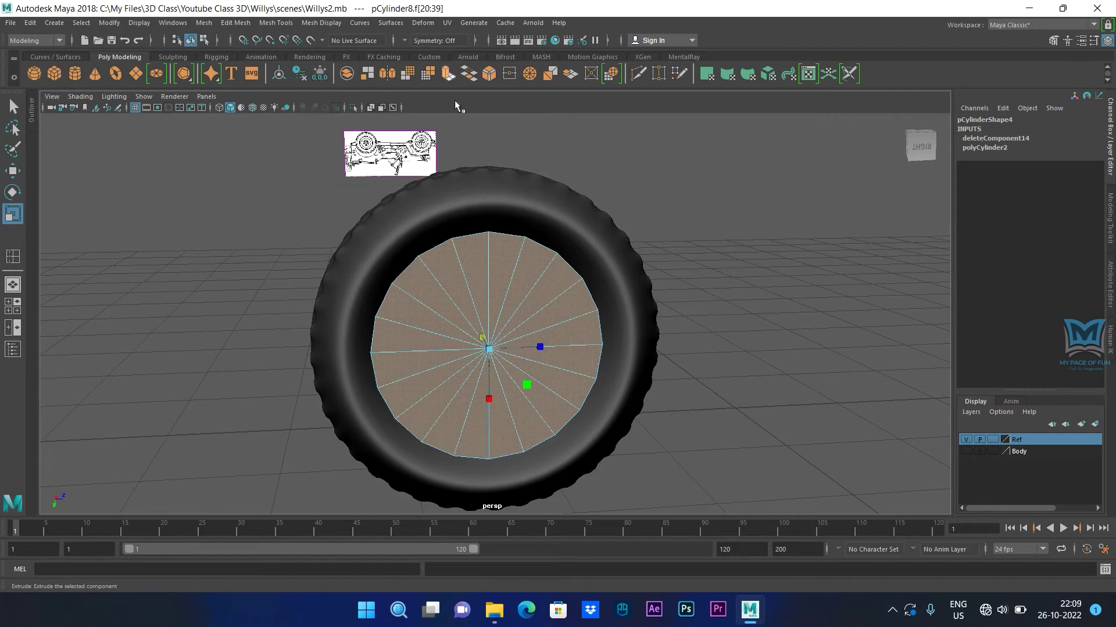
{"action": "left_click", "coordinate": [447, 74]}
{"action": "left_click", "coordinate": [527, 340]}
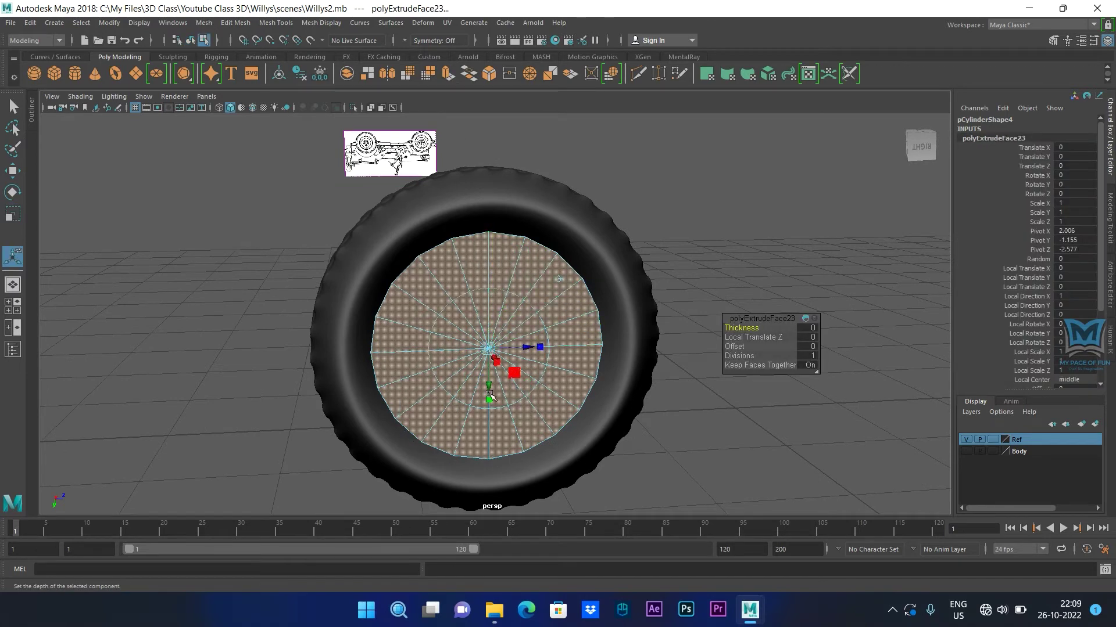
{"action": "left_click_drag", "start_coordinate": [490, 351], "coordinate": [488, 354]}
{"action": "left_click_drag", "start_coordinate": [473, 396], "coordinate": [509, 395], "text": "alt"}
{"action": "left_click_drag", "start_coordinate": [487, 350], "coordinate": [492, 351]}
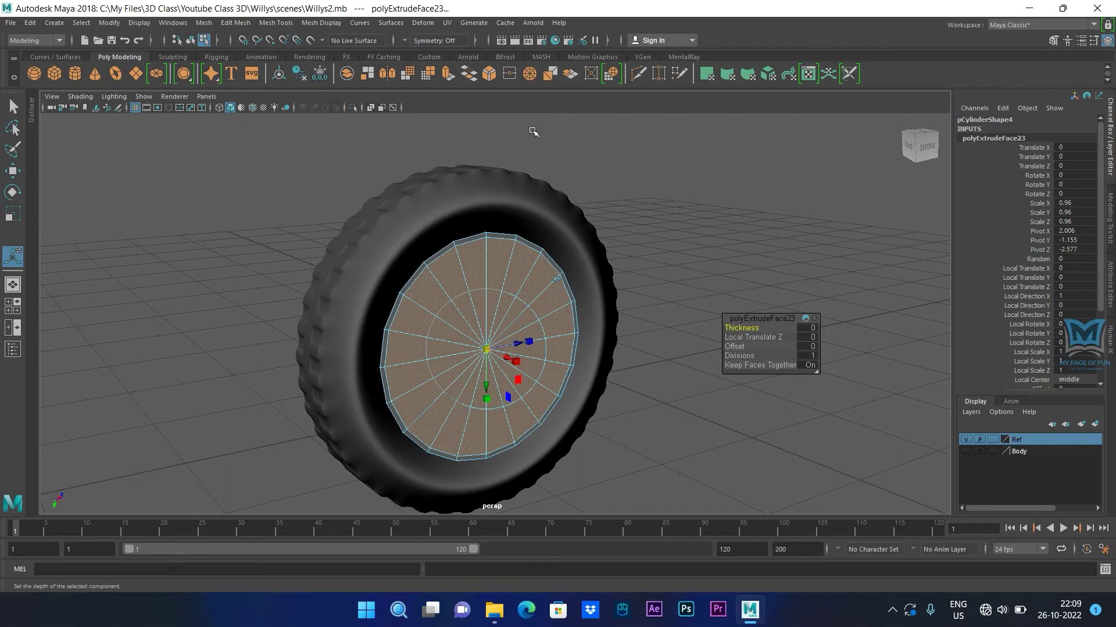
Step: Extrude the inset cap faces again and push them inward along the wheel's axis to form a recess
{"action": "left_click", "coordinate": [448, 75]}
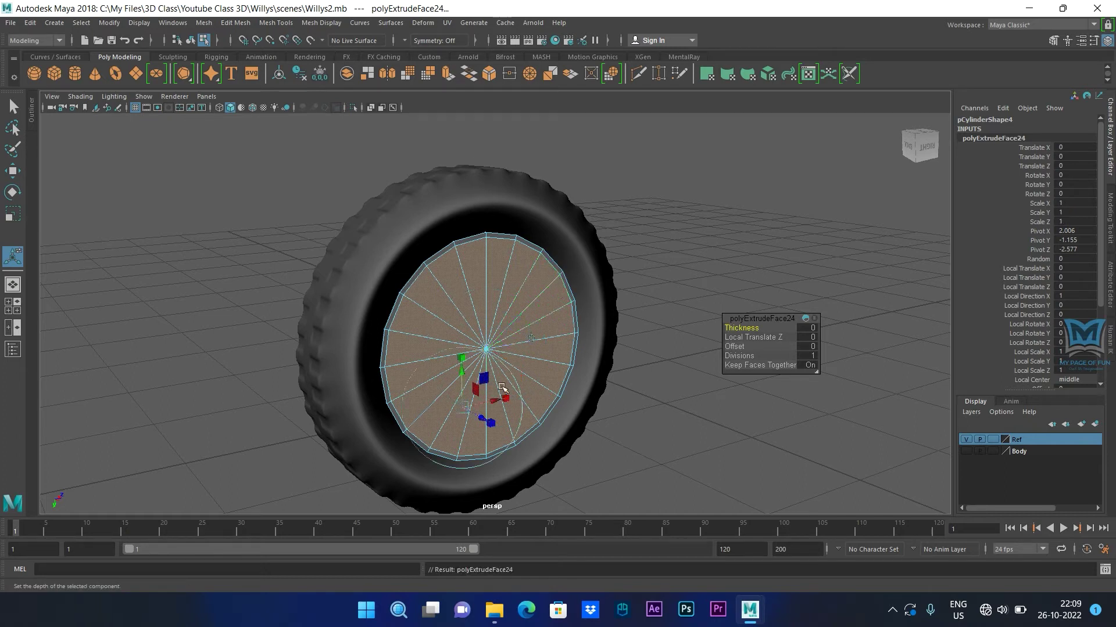
{"action": "left_click", "coordinate": [533, 339]}
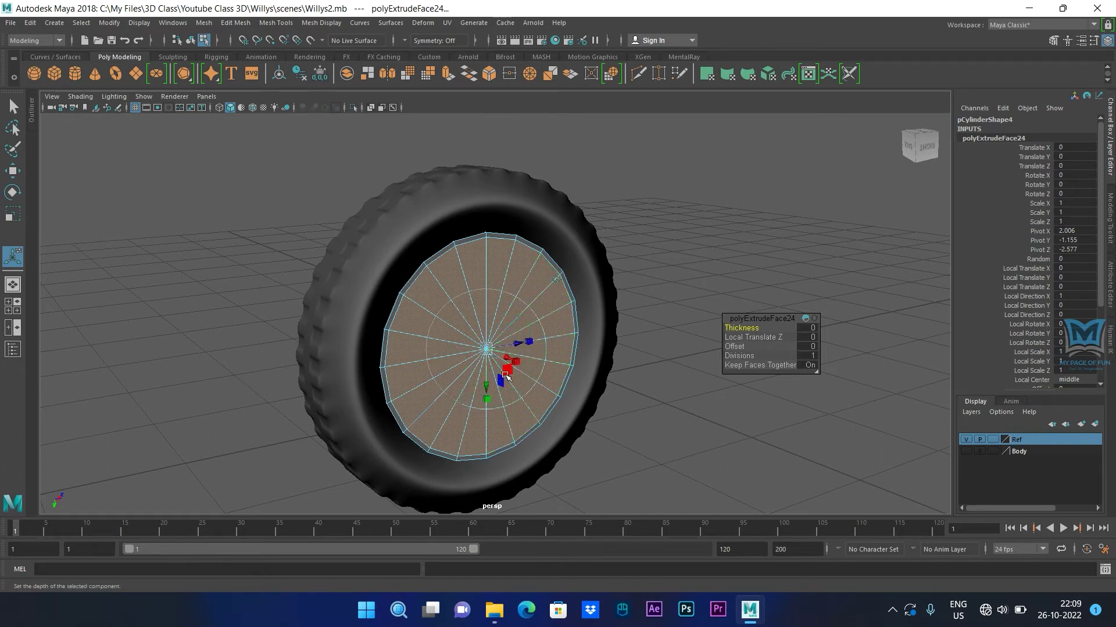
{"action": "left_click_drag", "start_coordinate": [507, 377], "coordinate": [482, 371]}
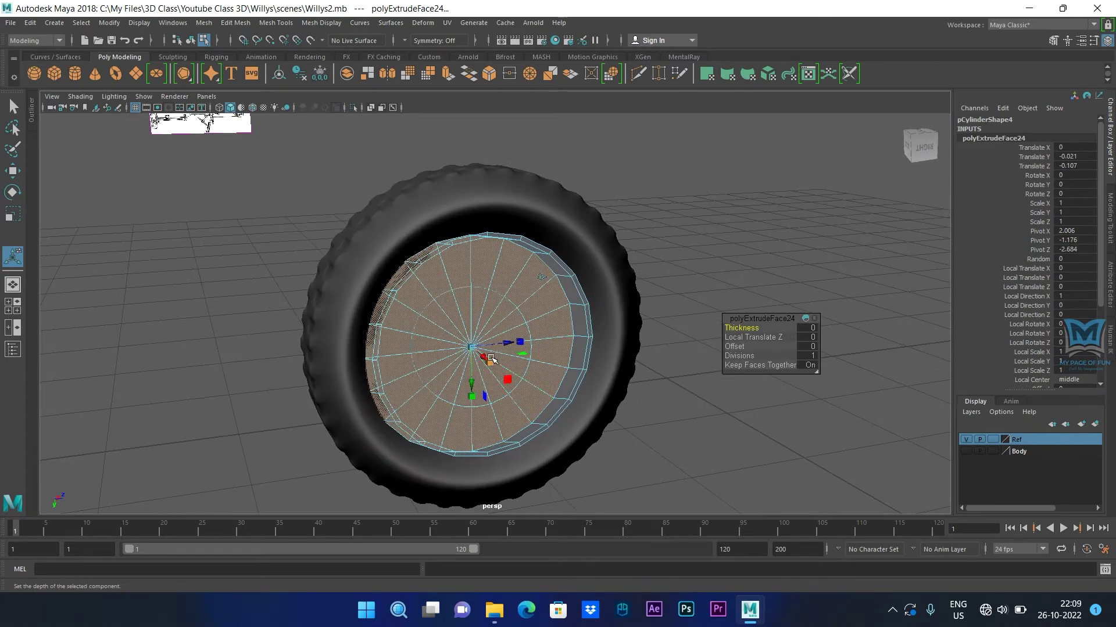
{"action": "left_click_drag", "start_coordinate": [474, 349], "coordinate": [544, 397]}
{"action": "left_click_drag", "start_coordinate": [526, 355], "coordinate": [509, 357]}
Step: Push the extruded cap faces inward to about -0.071 in X and scale them uniformly to 0.867
{"action": "left_click_drag", "start_coordinate": [621, 451], "coordinate": [588, 466], "text": "alt"}
{"action": "left_click", "coordinate": [624, 449]}
{"action": "scroll", "coordinate": [596, 362], "scroll_direction": "up", "scroll_amount": 3}
{"action": "right_click_drag", "start_coordinate": [591, 269], "coordinate": [636, 254]}
{"action": "right_click_drag", "start_coordinate": [583, 305], "coordinate": [525, 329], "text": "shift"}
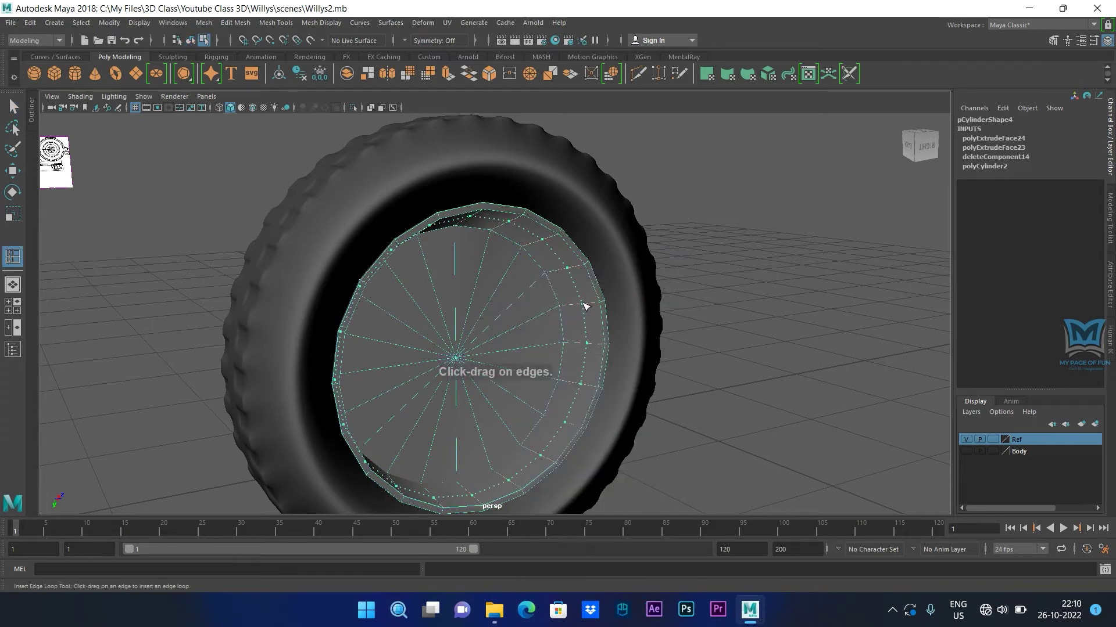
Step: Insert an edge loop midway around the rim's recess wall and scale it uniformly outward by about 1.05
{"action": "left_click", "coordinate": [585, 307]}
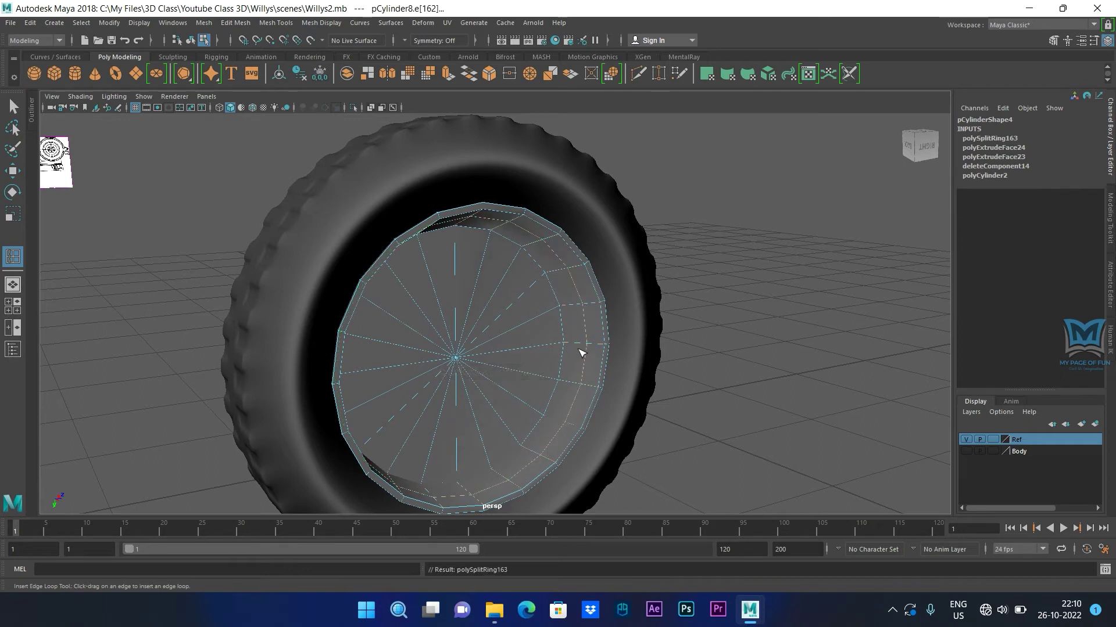
{"action": "key", "text": "r"}
{"action": "left_click_drag", "start_coordinate": [472, 364], "coordinate": [481, 364]}
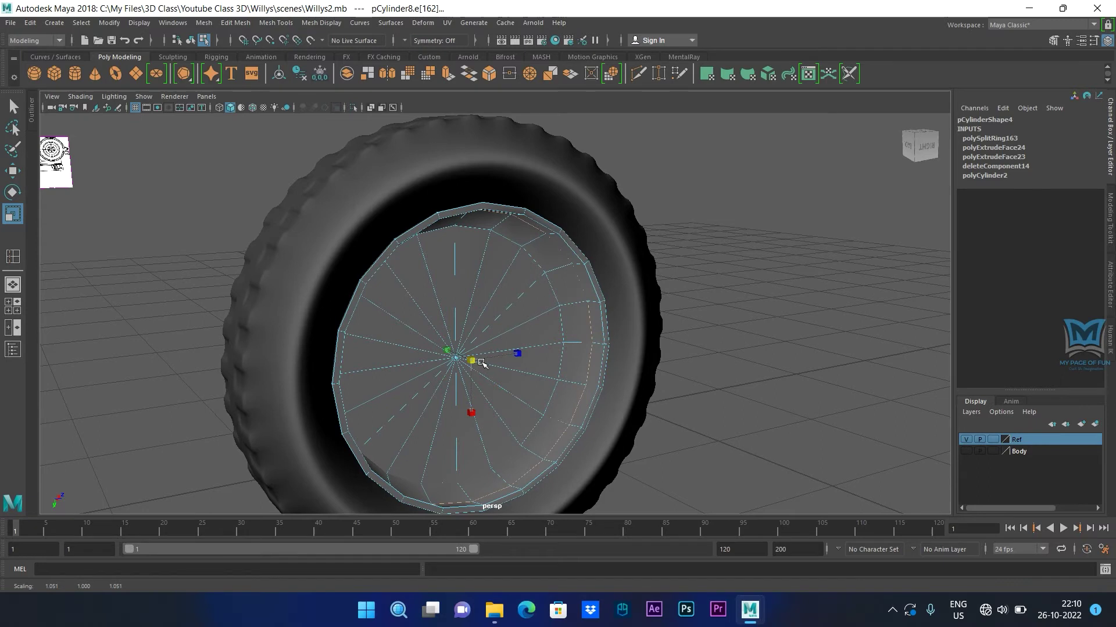
{"action": "mouse_move", "coordinate": [648, 398]}
{"action": "left_mouse_down", "text": "alt"}
{"action": "mouse_move", "coordinate": [660, 406]}
{"action": "mouse_move", "coordinate": [647, 406]}
{"action": "left_mouse_up", "text": "alt"}
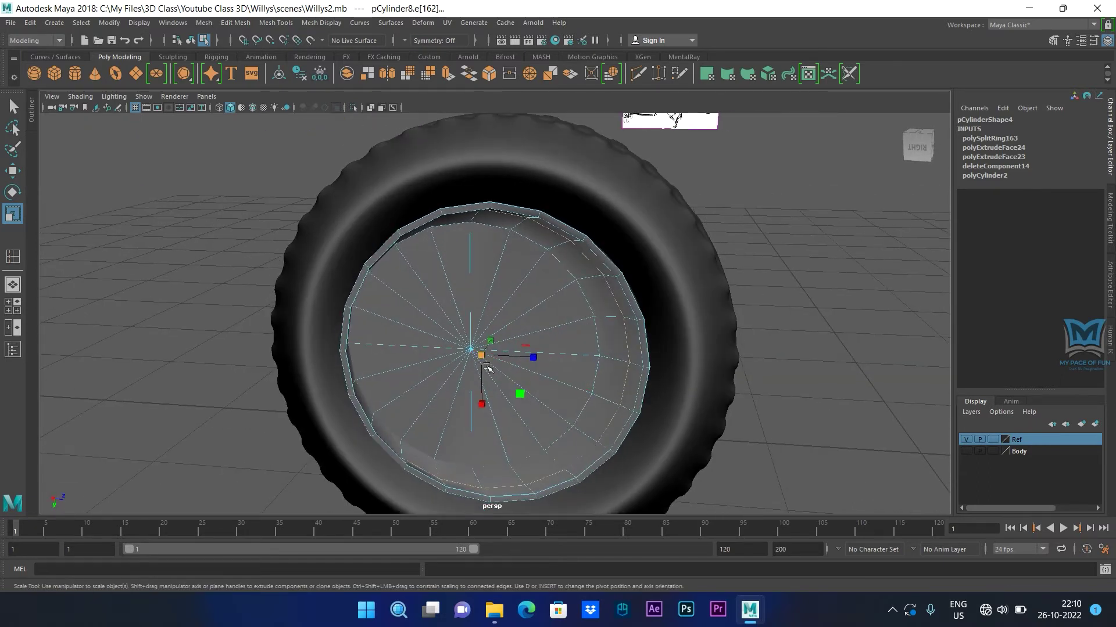
{"action": "left_click_drag", "start_coordinate": [501, 376], "coordinate": [515, 396], "text": "alt"}
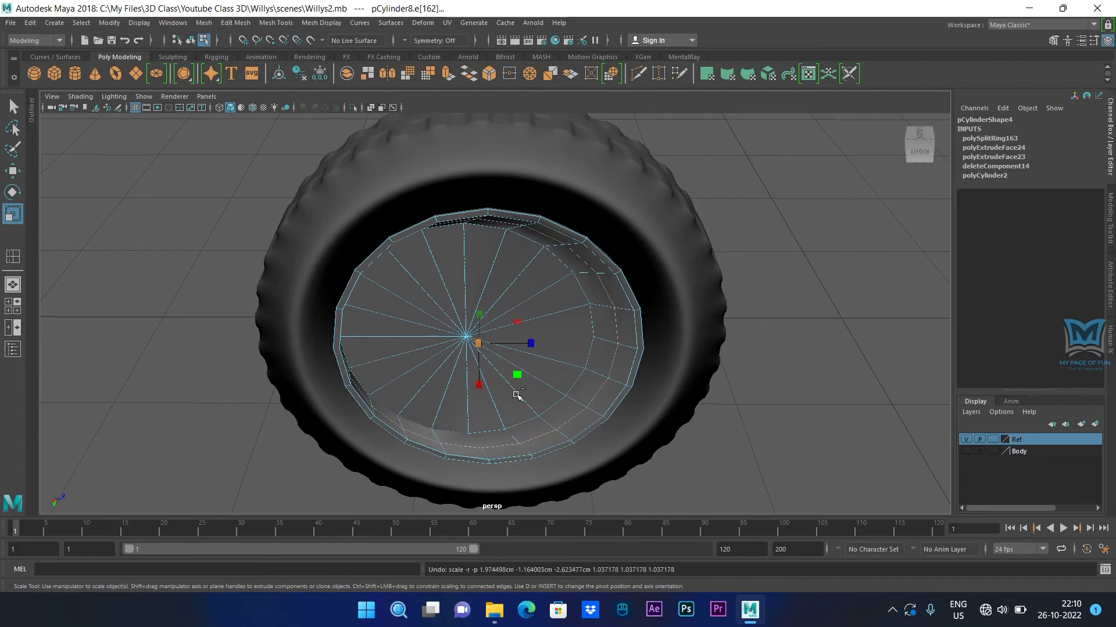
Step: Undo the edge loop, its scaling and the recess offsets and scaling, back to the freshly extruded cap faces
{"action": "key", "text": "ctrl+z"}
{"action": "key", "text": "ctrl+z"}
{"action": "key", "text": "ctrl+z"}
{"action": "key", "text": "ctrl+z"}
{"action": "key", "text": "ctrl+z"}
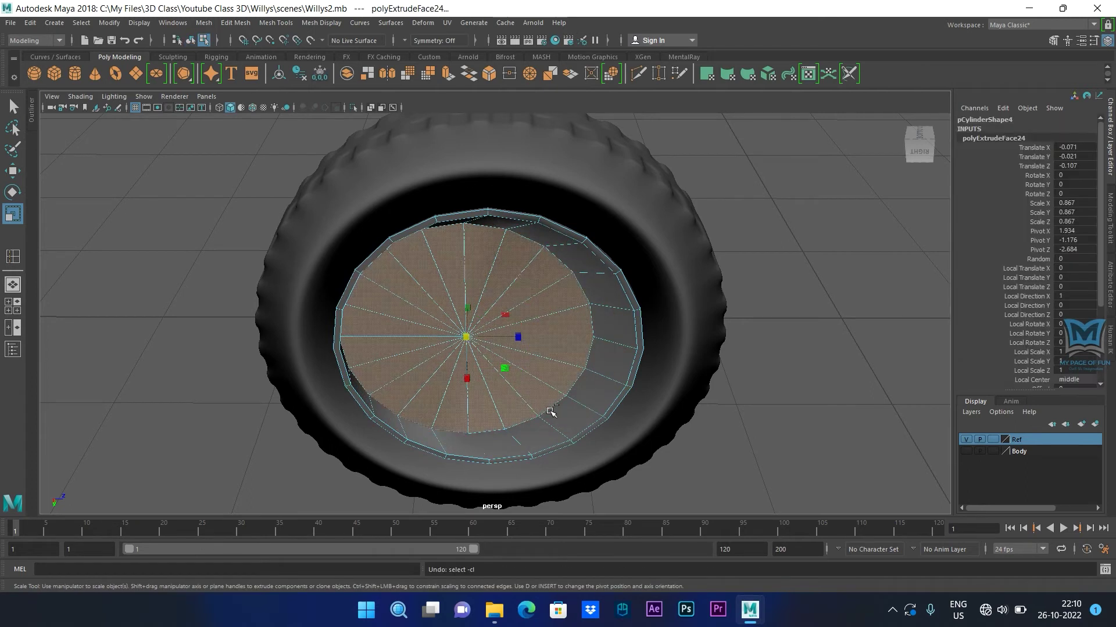
{"action": "key", "text": "ctrl+z"}
Step: Scale the extruded cap faces slightly smaller and move them inward along the wheel's axis to form the recess
{"action": "left_click_drag", "start_coordinate": [550, 411], "coordinate": [584, 449], "text": "alt"}
{"action": "key", "text": "w"}
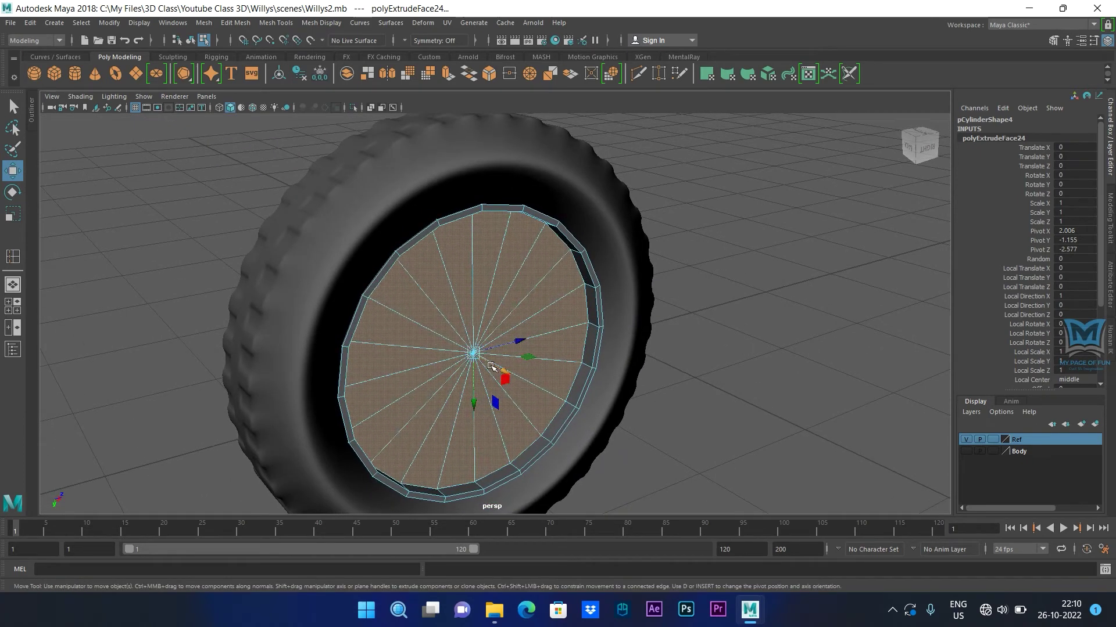
{"action": "key", "text": "r"}
{"action": "left_click_drag", "start_coordinate": [473, 353], "coordinate": [553, 473]}
{"action": "left_click_drag", "start_coordinate": [472, 349], "coordinate": [471, 351]}
{"action": "key", "text": "w"}
{"action": "left_click_drag", "start_coordinate": [542, 418], "coordinate": [567, 423], "text": "alt"}
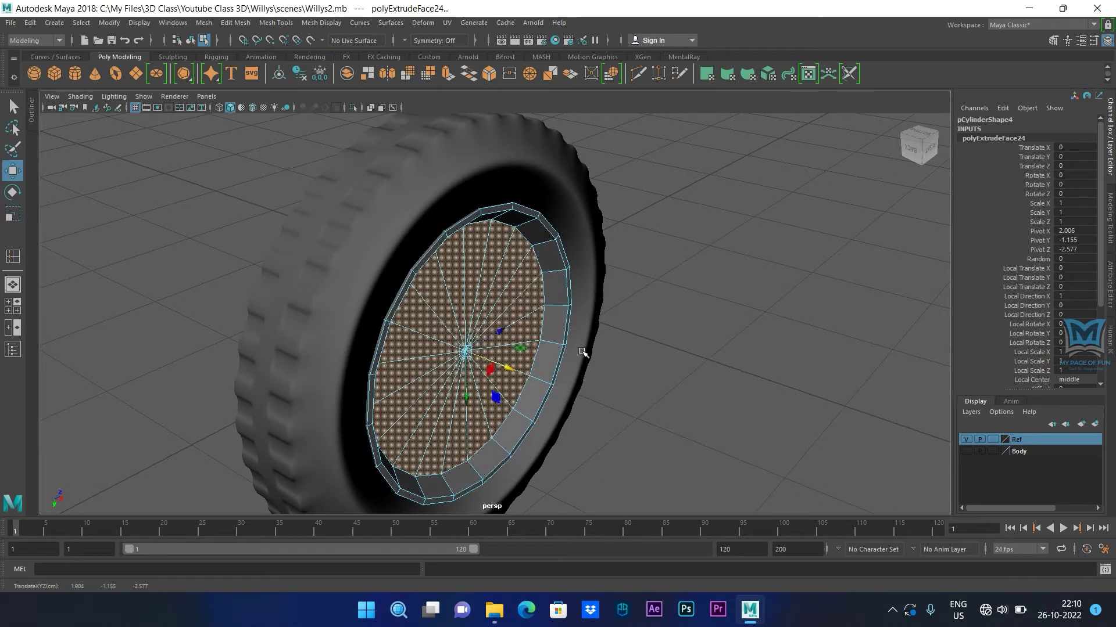
Step: Insert an edge loop midway around the recess wall and scale it uniformly outward to round the wall
{"action": "right_click_drag", "start_coordinate": [556, 283], "coordinate": [607, 253]}
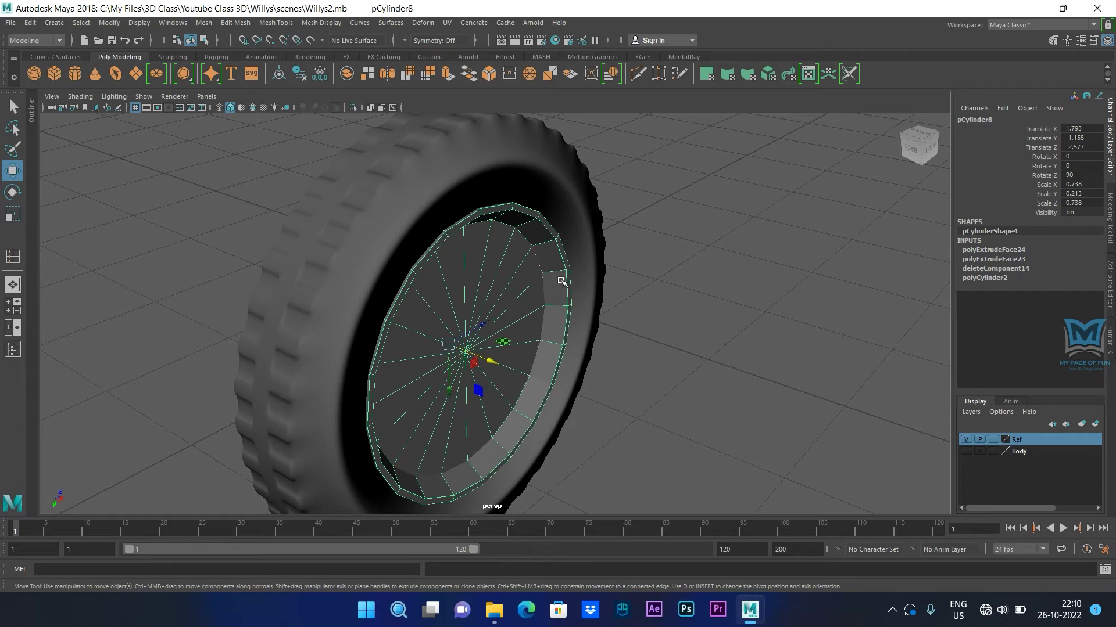
{"action": "right_click", "coordinate": [562, 283], "text": "shift"}
{"action": "left_click", "coordinate": [488, 297]}
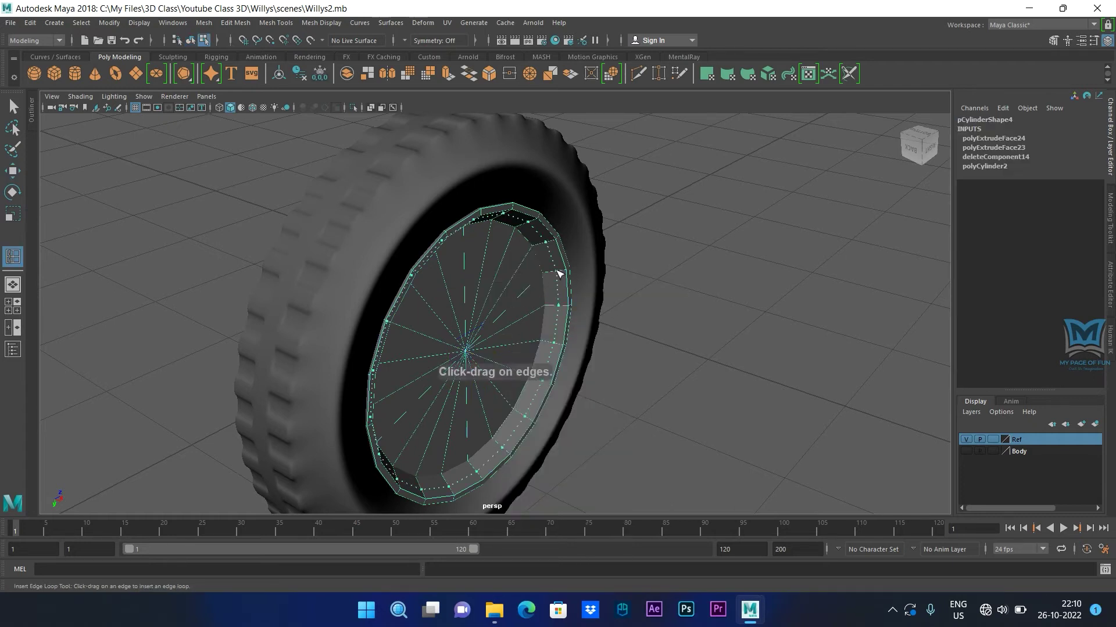
{"action": "left_click", "coordinate": [557, 273]}
{"action": "left_click_drag", "start_coordinate": [707, 393], "coordinate": [635, 378], "text": "alt"}
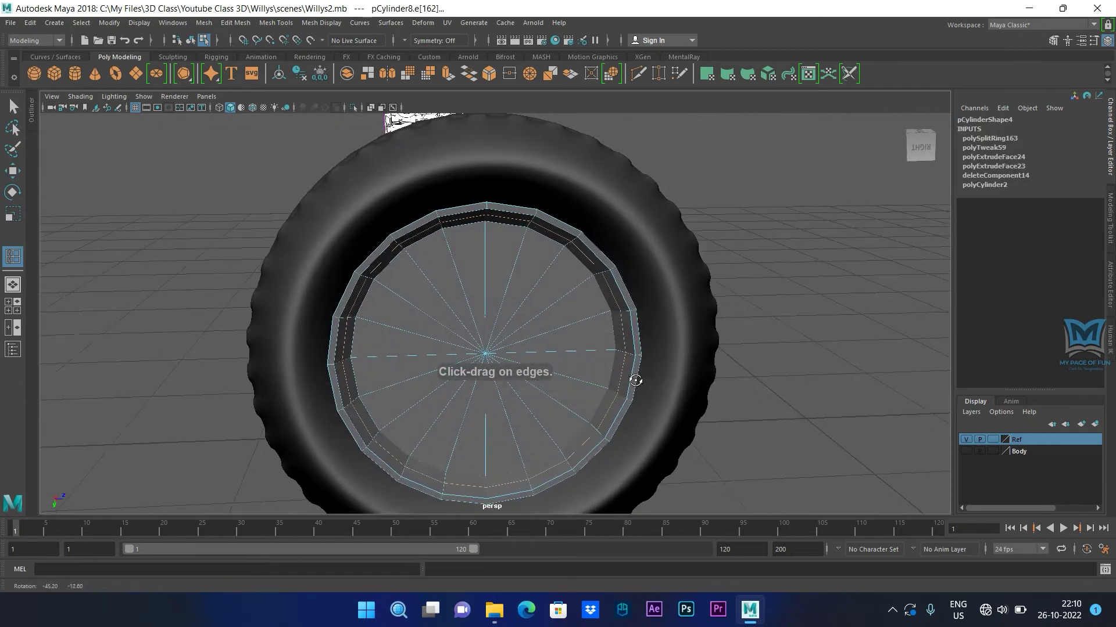
{"action": "key", "text": "r"}
{"action": "left_click_drag", "start_coordinate": [485, 360], "coordinate": [584, 445]}
Step: Select all the faces on the floor of the rim's recess and extrude them
{"action": "left_click_drag", "start_coordinate": [501, 292], "coordinate": [467, 269], "text": "alt"}
{"action": "right_click_drag", "start_coordinate": [468, 269], "coordinate": [471, 320]}
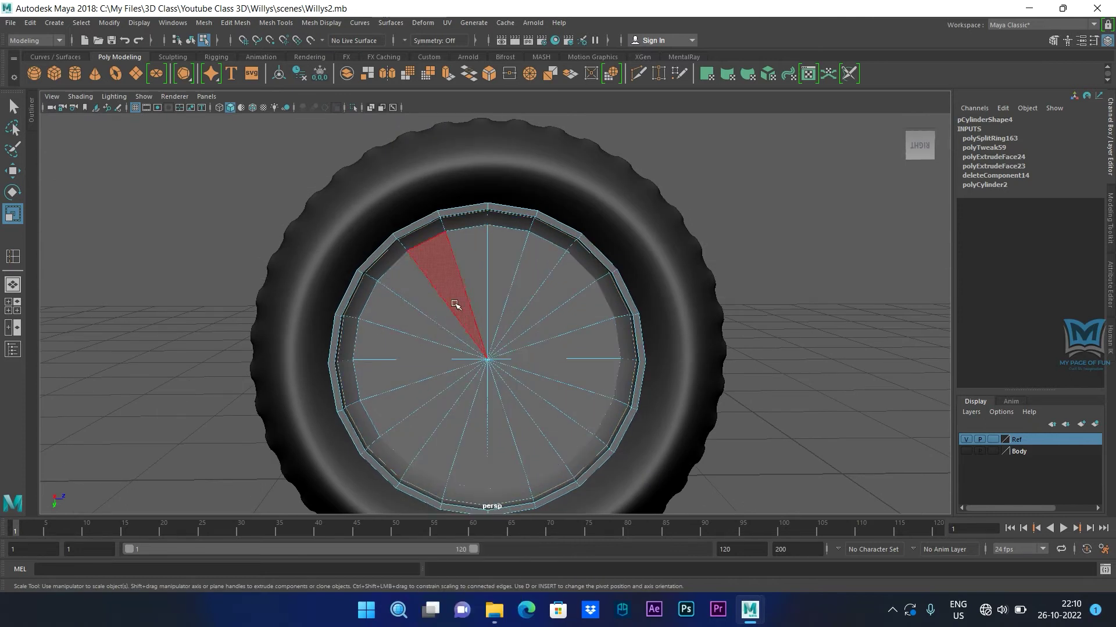
{"action": "left_click_drag", "start_coordinate": [523, 389], "coordinate": [489, 394]}
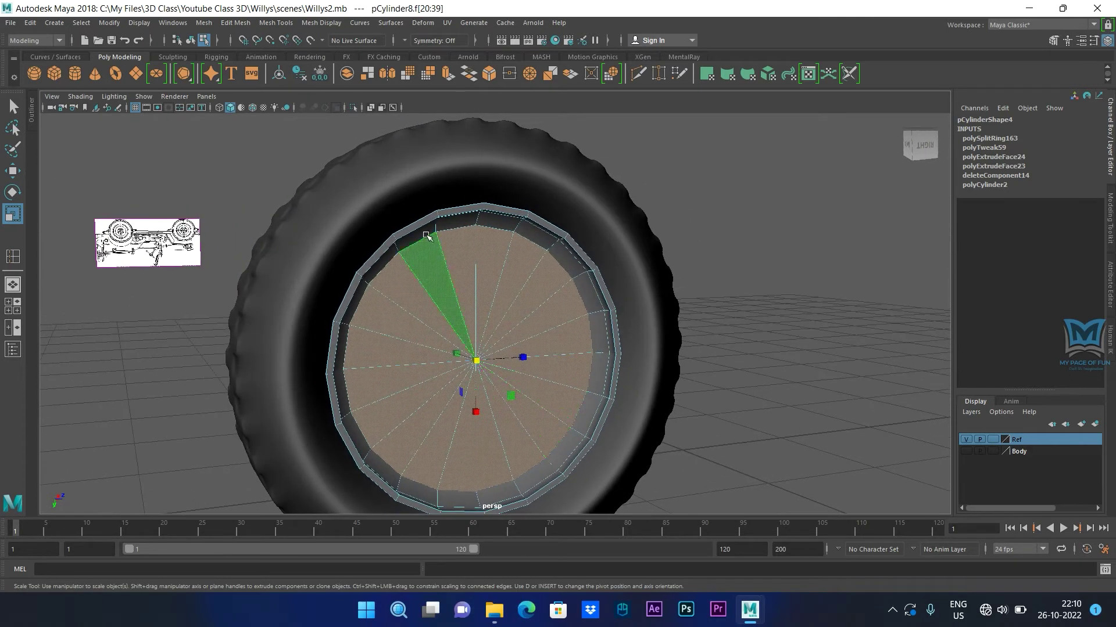
{"action": "left_click", "coordinate": [468, 74]}
{"action": "left_click_drag", "start_coordinate": [543, 229], "coordinate": [616, 342], "text": "alt"}
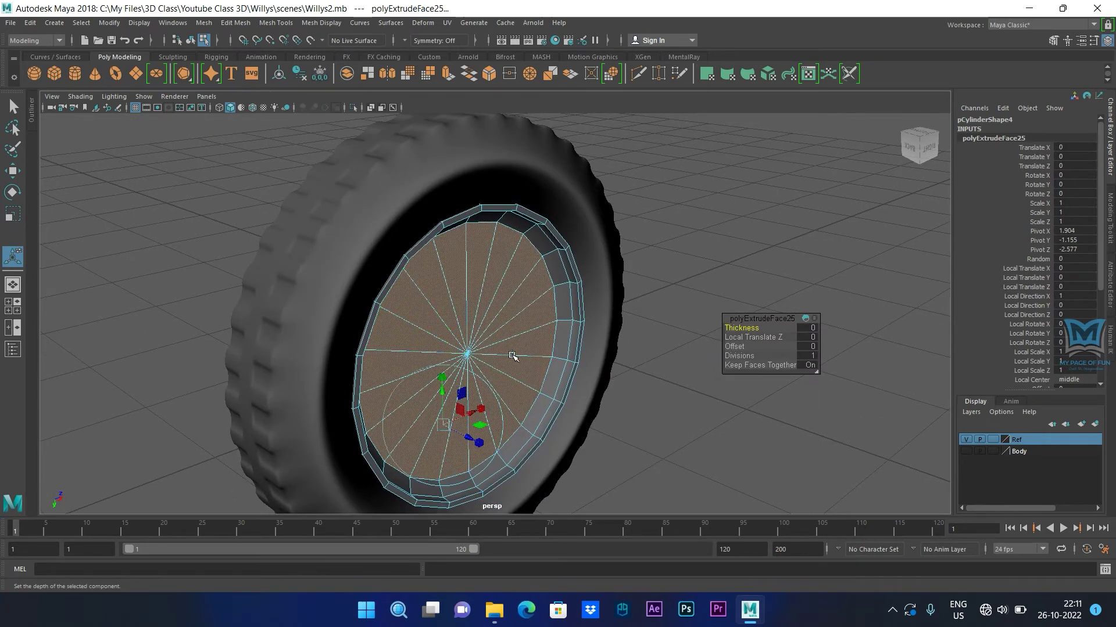
Step: Push the extruded floor faces deeper to about -0.087 in X and scale them uniformly to 1.051
{"action": "left_click_drag", "start_coordinate": [498, 385], "coordinate": [493, 361], "text": "alt"}
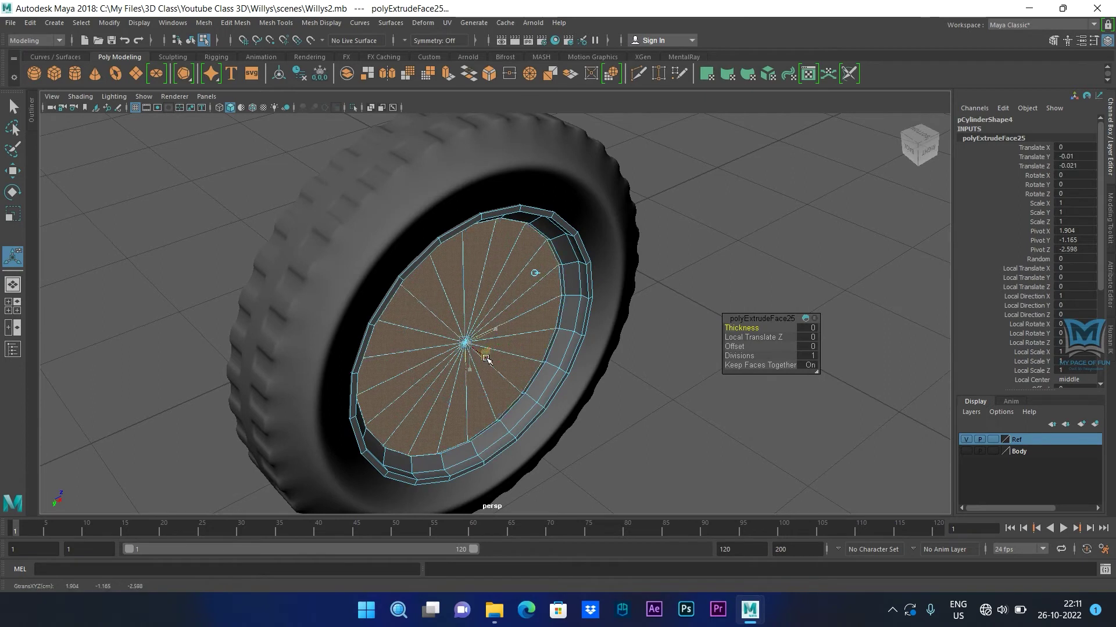
{"action": "left_click_drag", "start_coordinate": [536, 415], "coordinate": [562, 421], "text": "alt"}
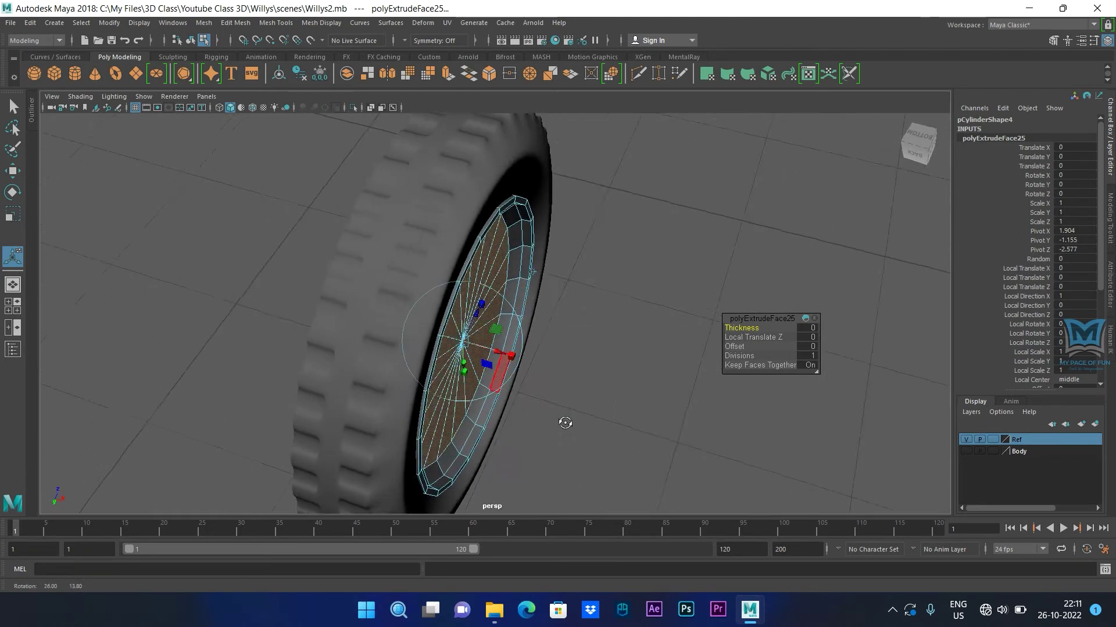
{"action": "left_click_drag", "start_coordinate": [513, 377], "coordinate": [474, 403], "text": "alt"}
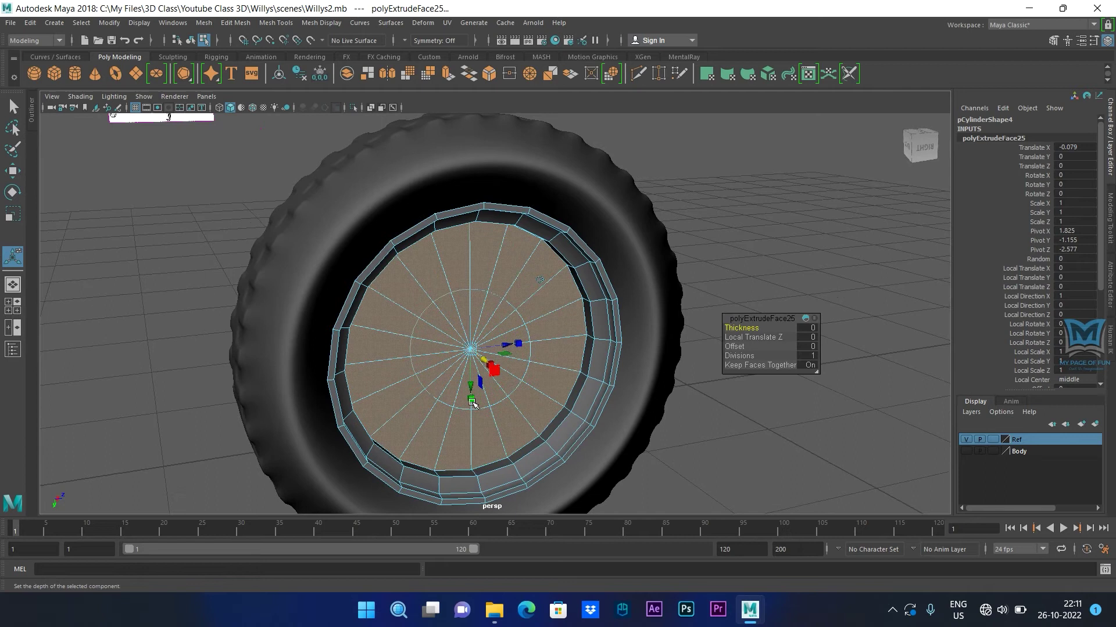
{"action": "left_click_drag", "start_coordinate": [471, 349], "coordinate": [471, 350]}
{"action": "left_click_drag", "start_coordinate": [495, 388], "coordinate": [491, 362], "text": "alt"}
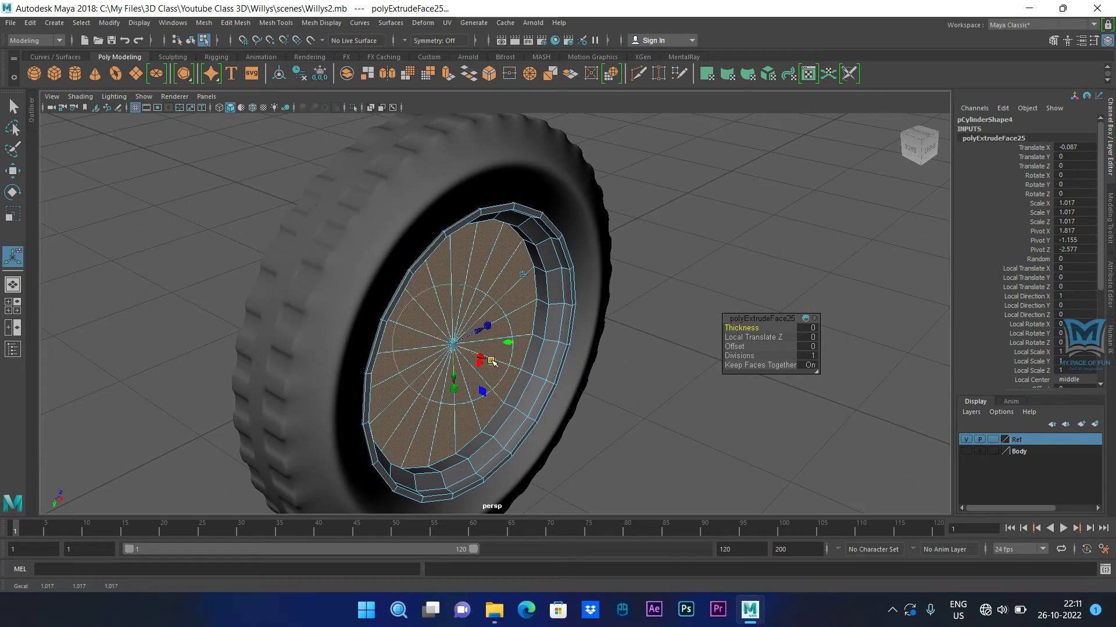
{"action": "left_click_drag", "start_coordinate": [456, 347], "coordinate": [489, 385], "text": "alt"}
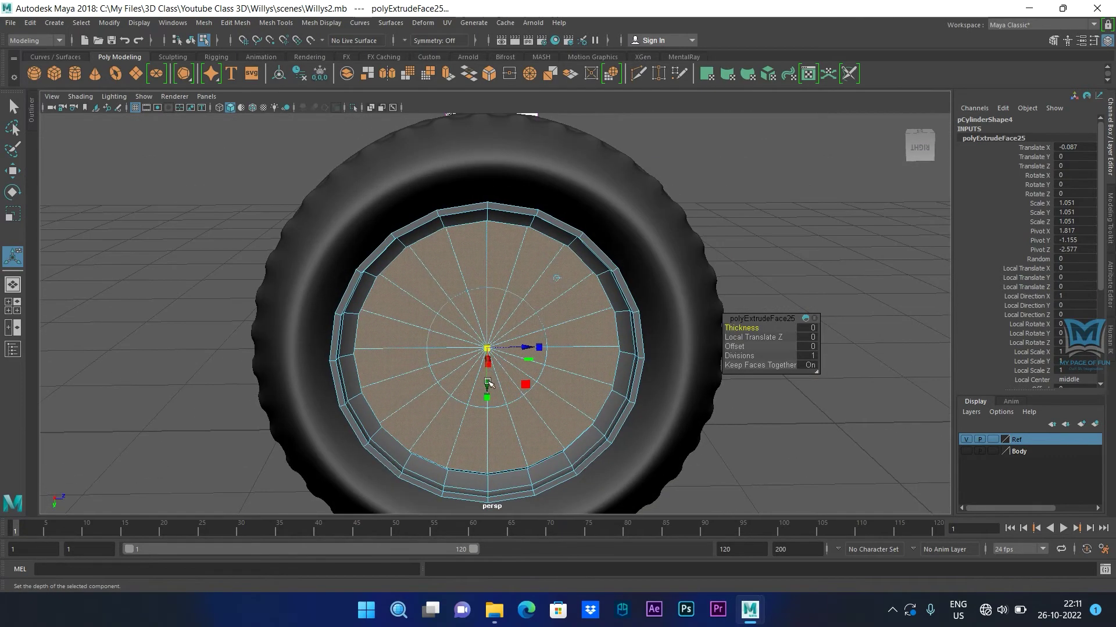
{"action": "left_click_drag", "start_coordinate": [530, 416], "coordinate": [566, 431], "text": "alt"}
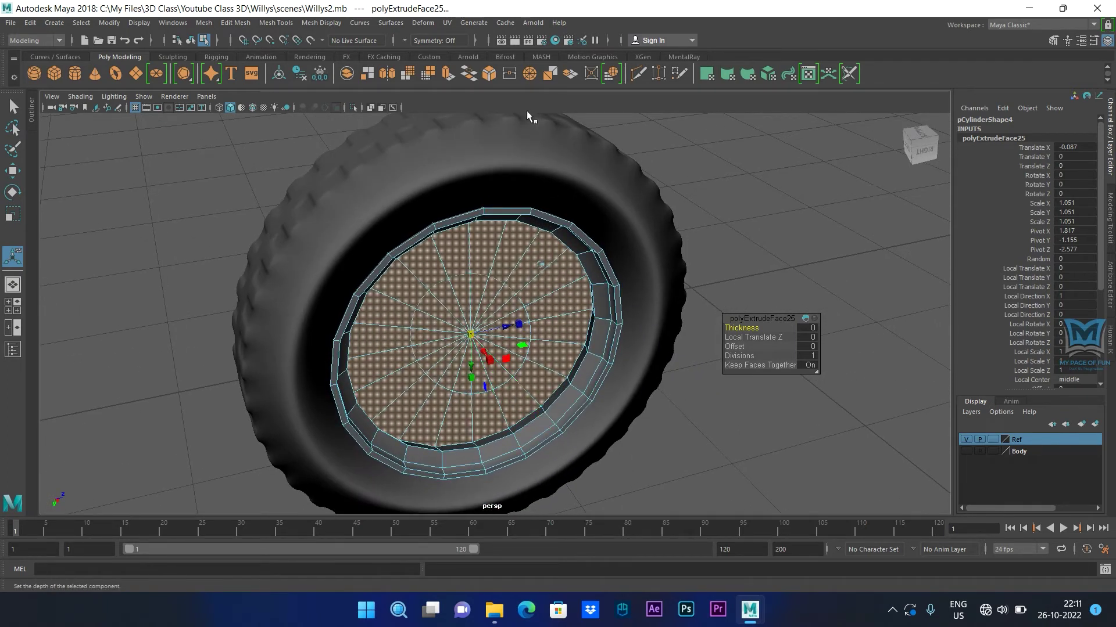
Step: Extrude the recess floor faces again and scale them uniformly to 0.6 to inset a central disc
{"action": "left_click", "coordinate": [448, 77]}
{"action": "left_click_drag", "start_coordinate": [594, 330], "coordinate": [587, 344], "text": "alt"}
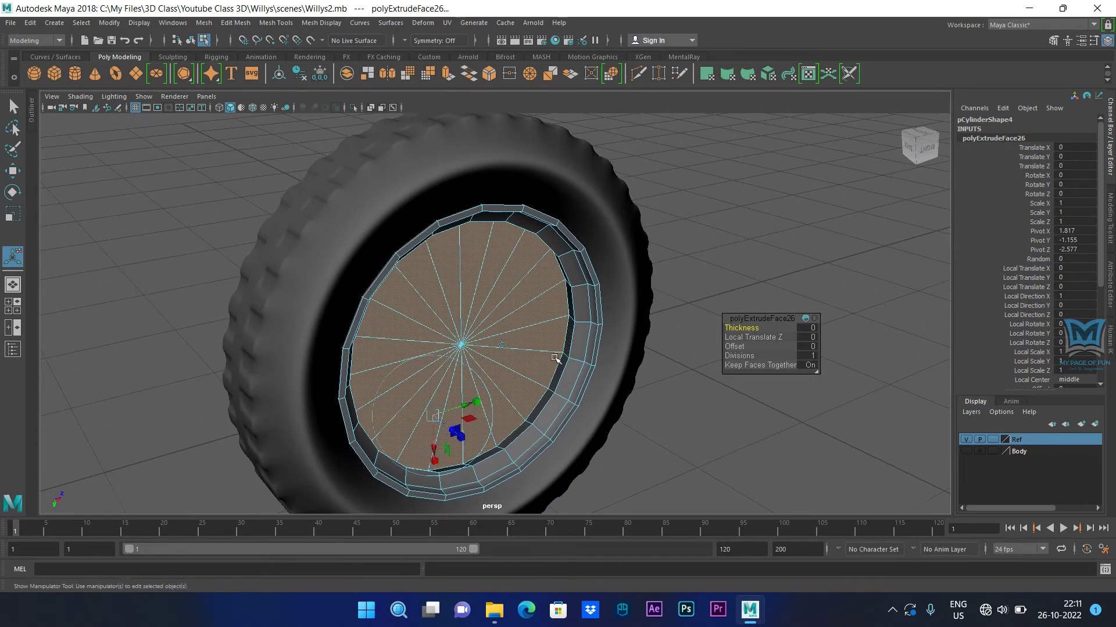
{"action": "left_click_drag", "start_coordinate": [512, 369], "coordinate": [495, 372], "text": "alt"}
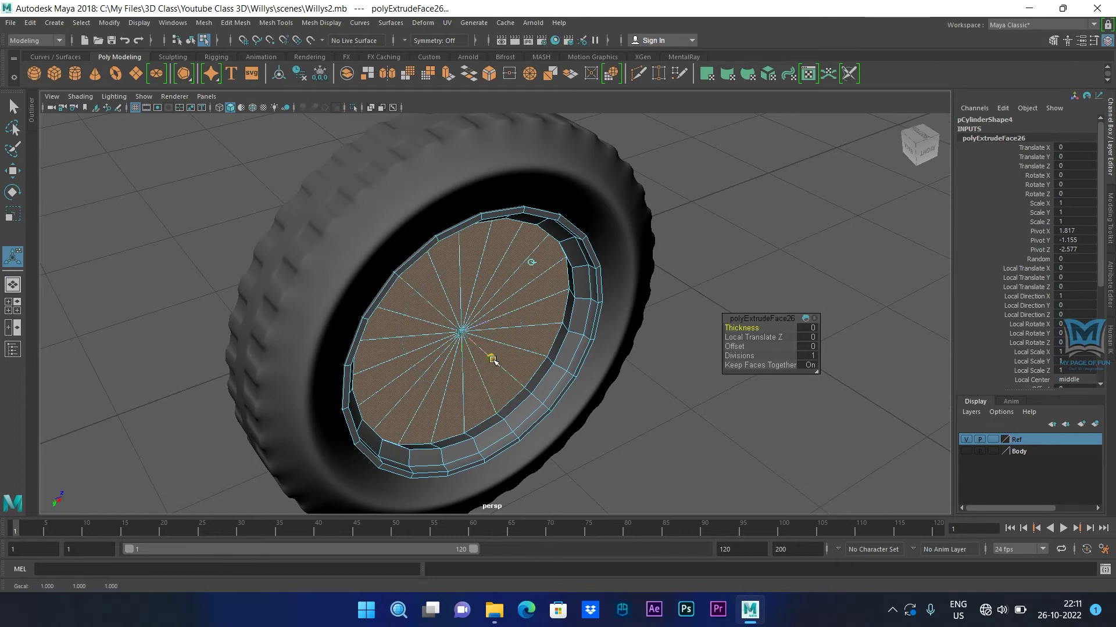
{"action": "left_click_drag", "start_coordinate": [464, 330], "coordinate": [451, 331]}
{"action": "left_click_drag", "start_coordinate": [584, 389], "coordinate": [414, 381], "text": "alt"}
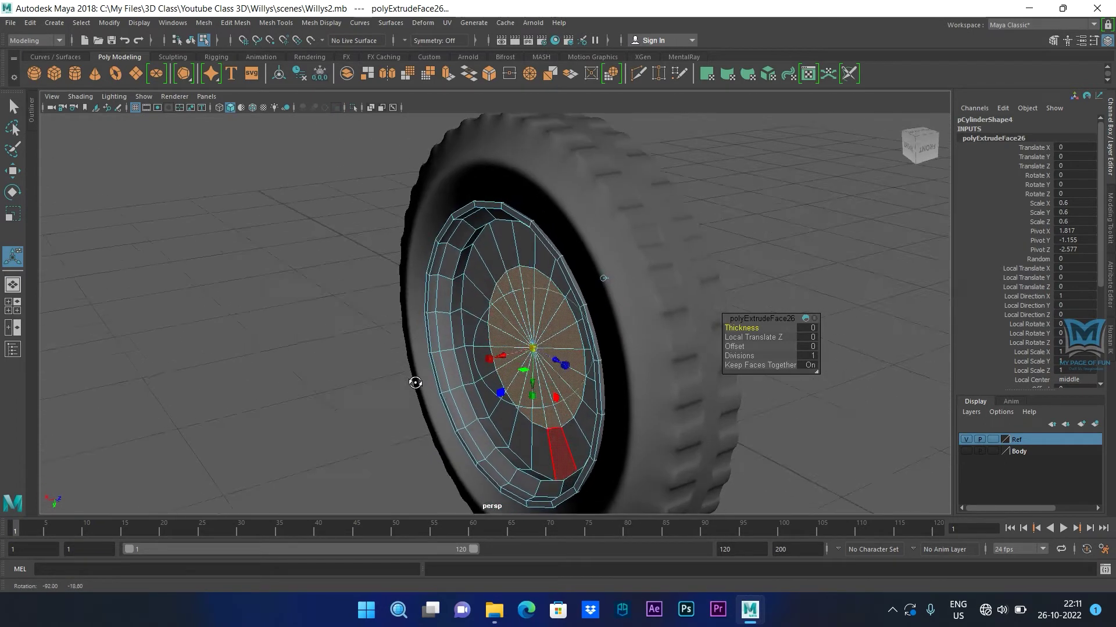
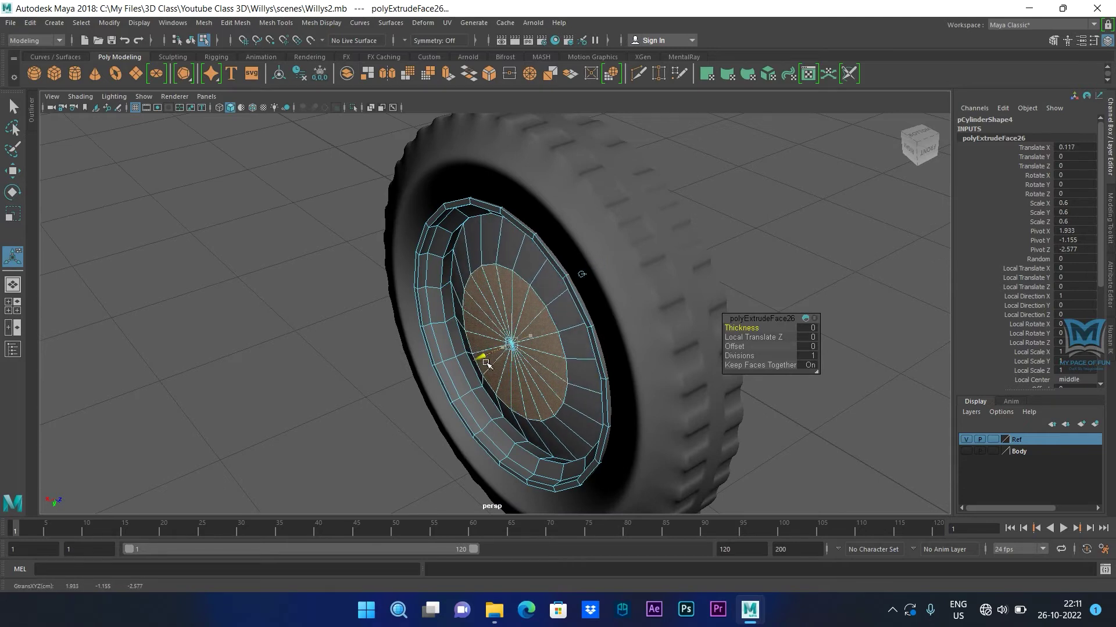
Step: Move the extruded central disc outward to 0.161 in X and compare its outline with the side-view blueprint
{"action": "left_click_drag", "start_coordinate": [479, 369], "coordinate": [575, 406], "text": "alt"}
{"action": "key", "text": "space"}
{"action": "key", "text": "space"}
{"action": "scroll", "coordinate": [688, 438], "scroll_direction": "up", "scroll_amount": 10}
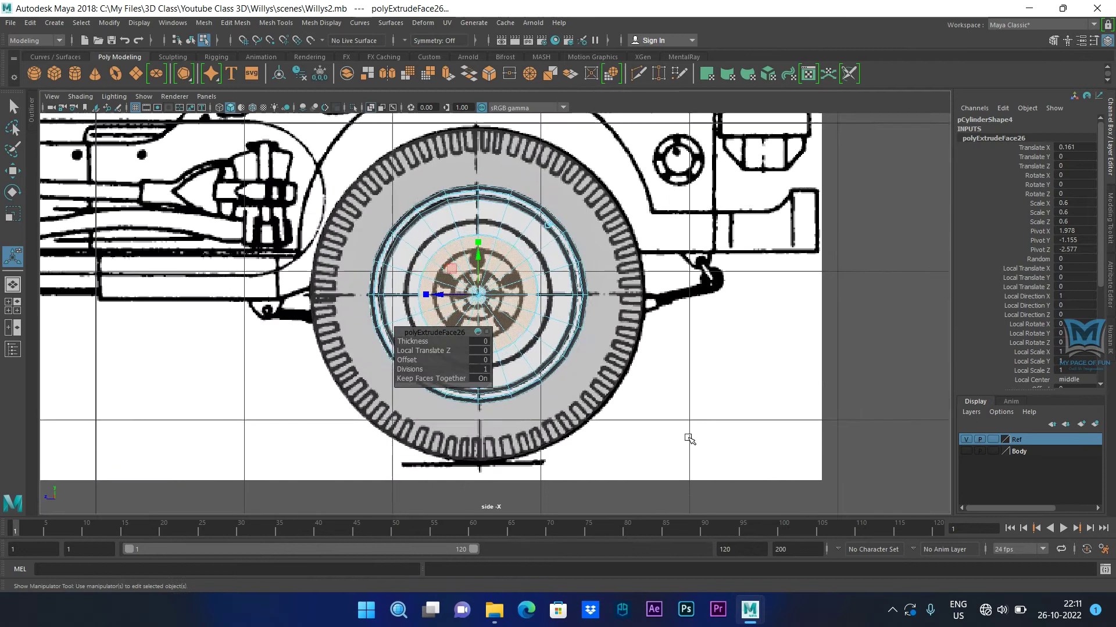
{"action": "mouse_move", "coordinate": [490, 284]}
{"action": "left_mouse_down"}
{"action": "mouse_move", "coordinate": [477, 294]}
{"action": "mouse_move", "coordinate": [472, 281]}
{"action": "mouse_move", "coordinate": [501, 288]}
{"action": "left_mouse_up"}
{"action": "key", "text": "r"}
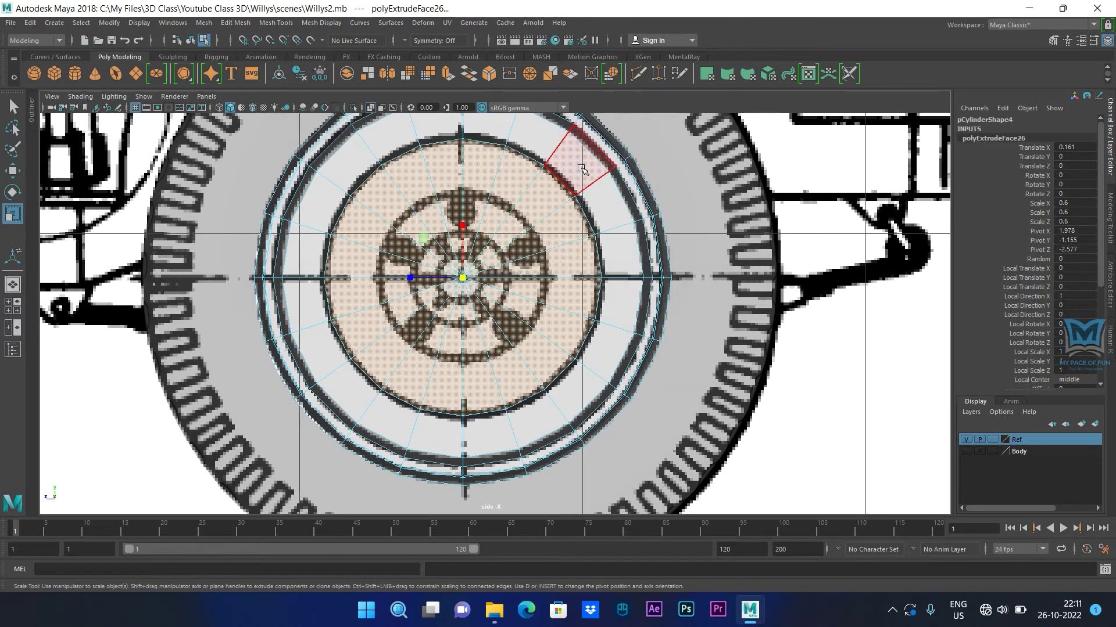
{"action": "key", "text": "space"}
{"action": "key", "text": "space"}
{"action": "left_click_drag", "start_coordinate": [612, 269], "coordinate": [657, 287], "text": "alt"}
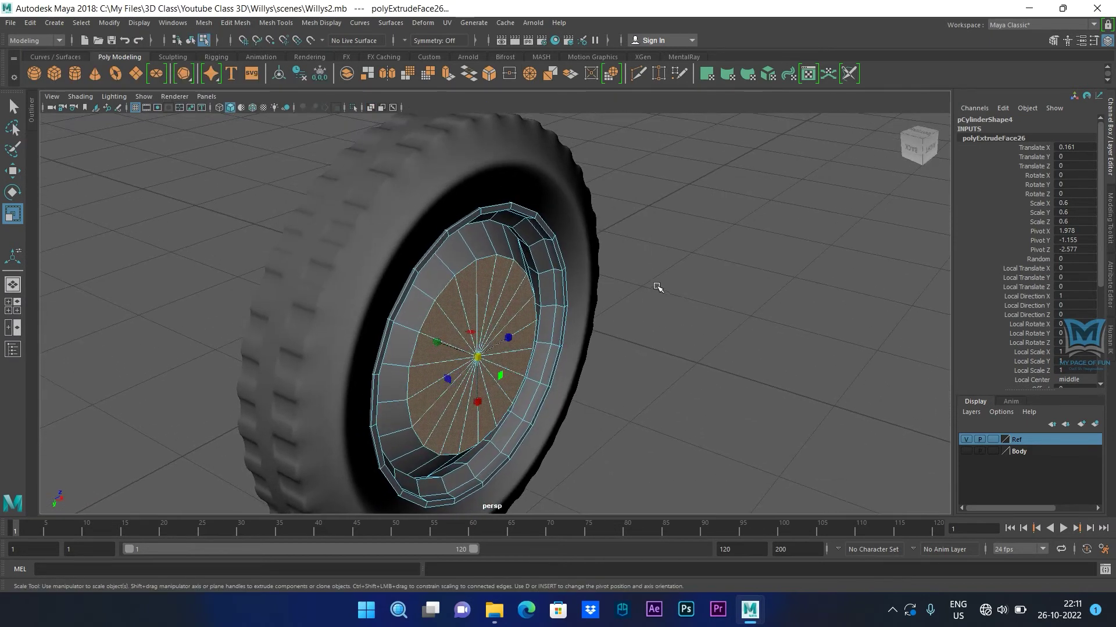
{"action": "left_click_drag", "start_coordinate": [591, 363], "coordinate": [563, 249], "text": "alt"}
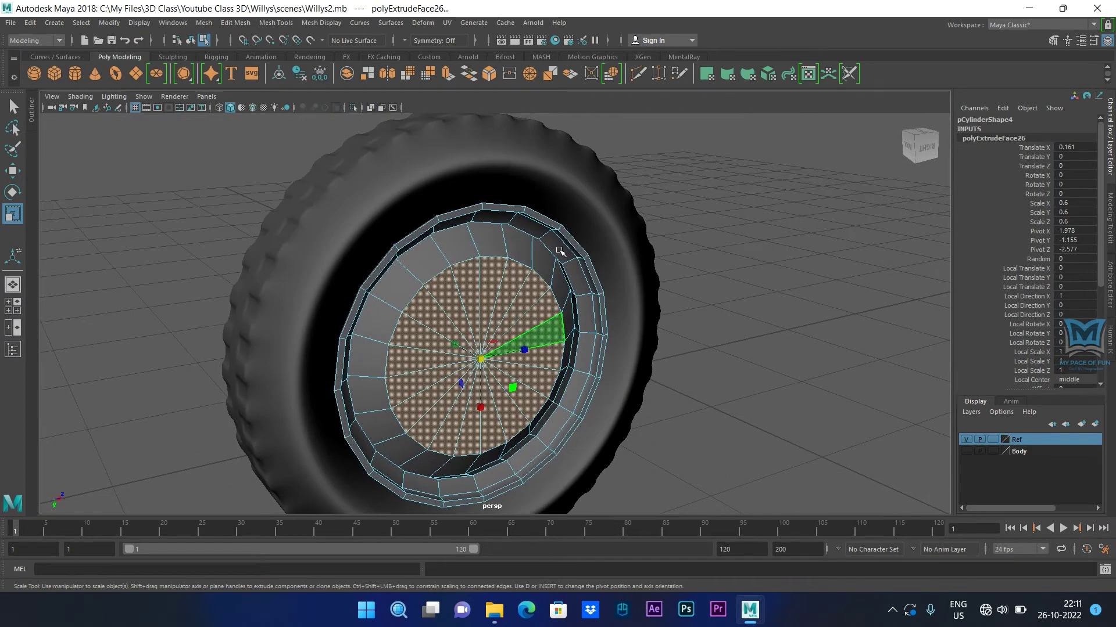
Step: Extrude the central disc faces again, push them inward to -0.129 in X and scale them uniformly to 0.75
{"action": "left_click", "coordinate": [447, 77]}
{"action": "left_click_drag", "start_coordinate": [610, 336], "coordinate": [467, 353], "text": "alt"}
{"action": "left_click", "coordinate": [482, 405]}
{"action": "left_click_drag", "start_coordinate": [493, 390], "coordinate": [494, 414], "text": "alt"}
{"action": "key", "text": "ctrl+z"}
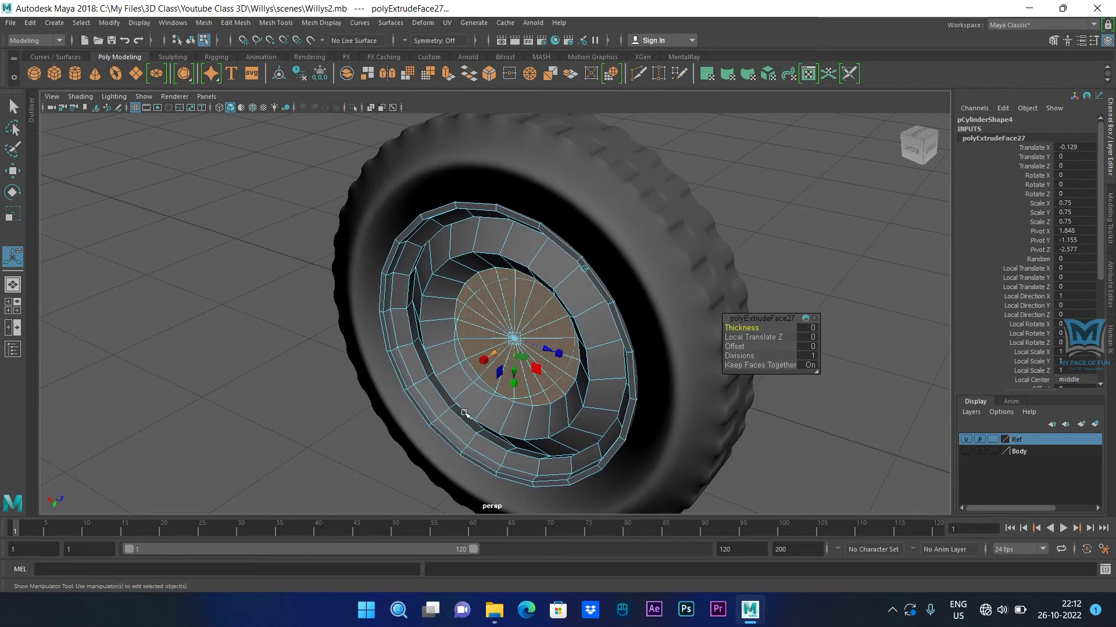
Step: Extrude the inner disc faces in the side view and scale them uniformly to 0.467 to match the blueprint's hub circle
{"action": "key", "text": "space"}
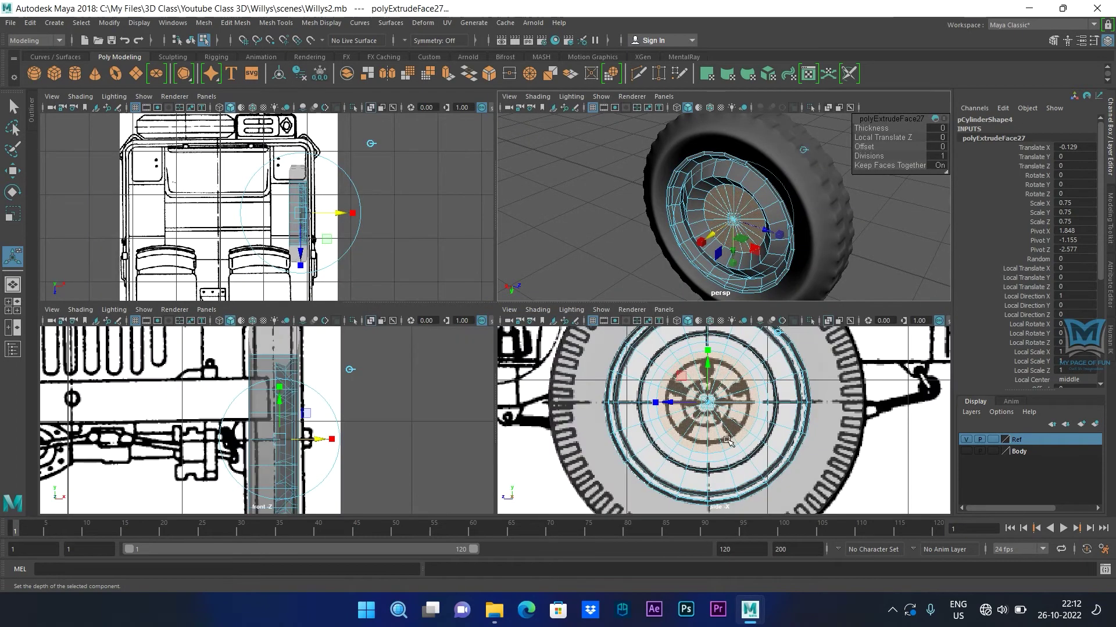
{"action": "key", "text": "space"}
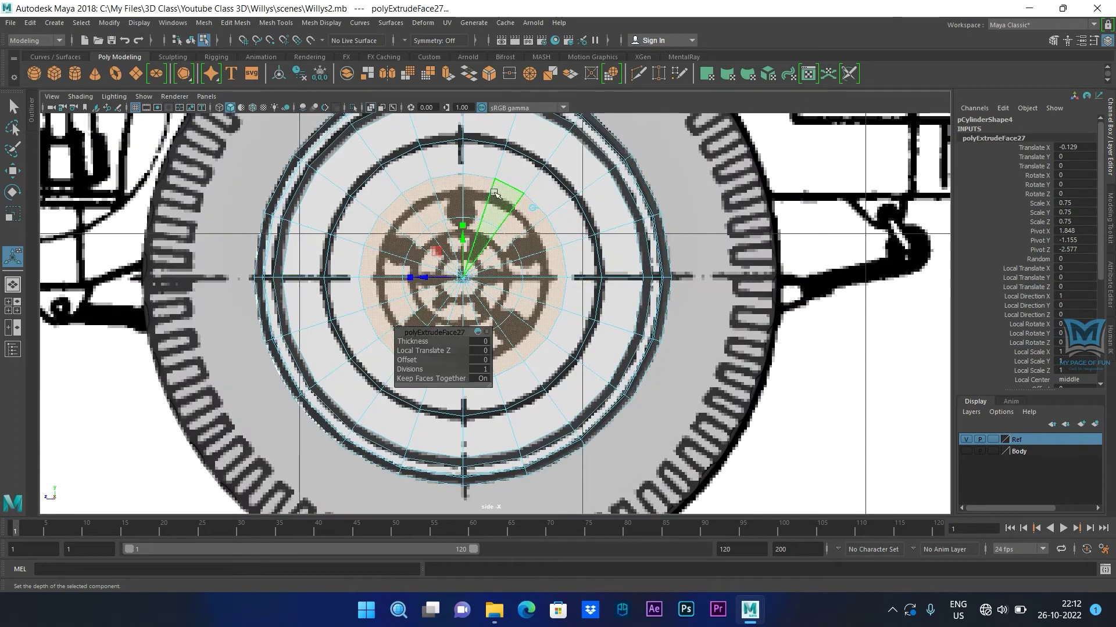
{"action": "left_click", "coordinate": [448, 77]}
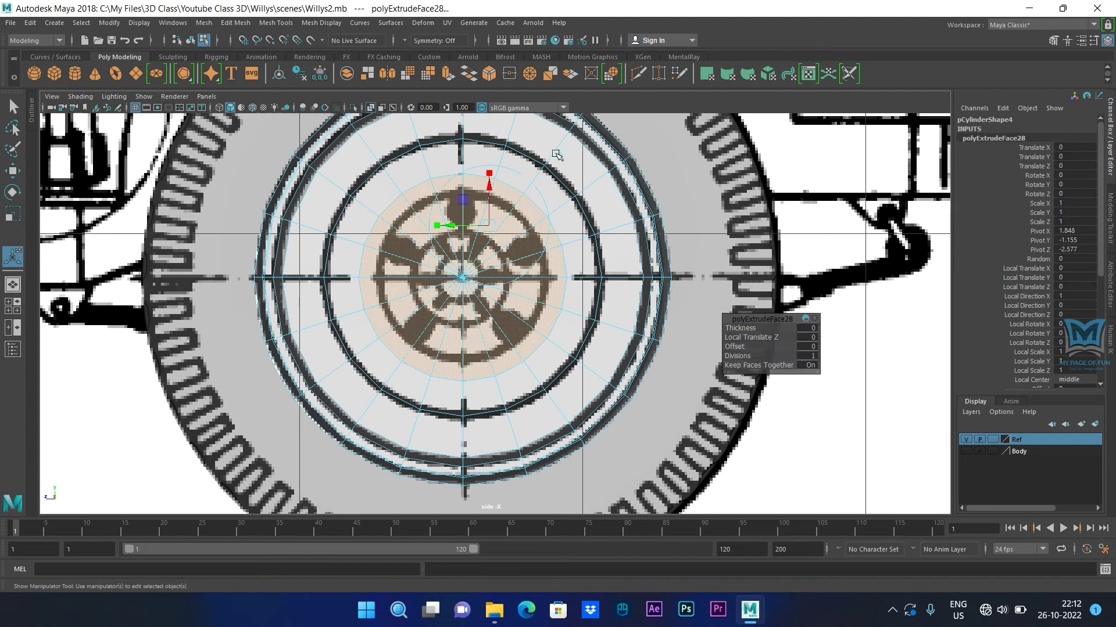
{"action": "left_click_drag", "start_coordinate": [462, 278], "coordinate": [449, 276]}
{"action": "key", "text": "space"}
{"action": "key", "text": "space"}
{"action": "left_click_drag", "start_coordinate": [664, 266], "coordinate": [724, 264], "text": "alt"}
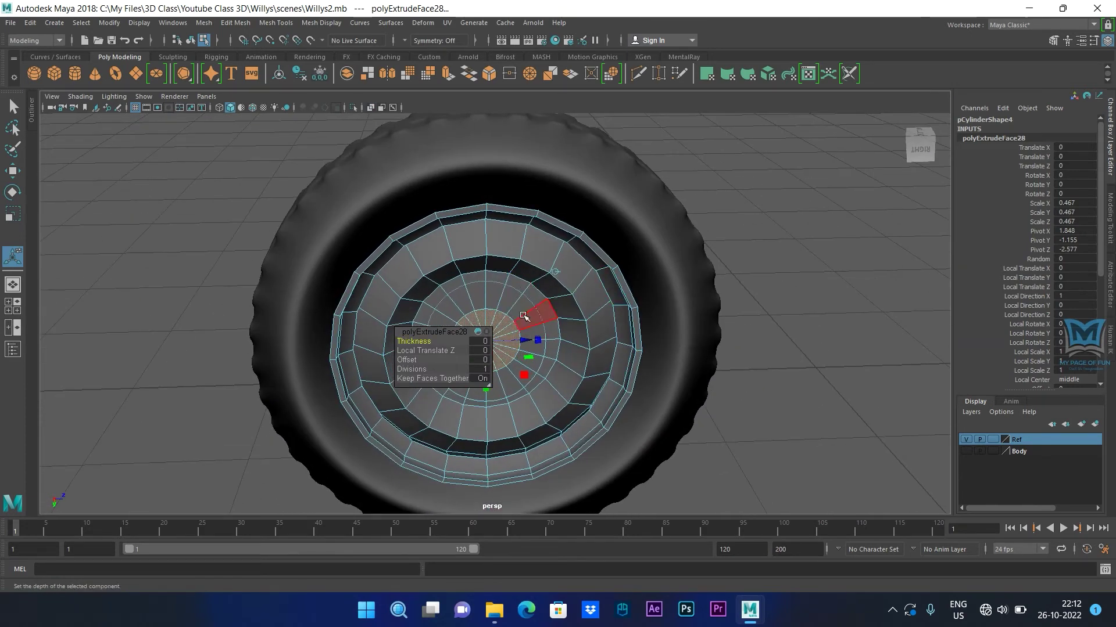
{"action": "left_click_drag", "start_coordinate": [499, 403], "coordinate": [558, 410], "text": "alt"}
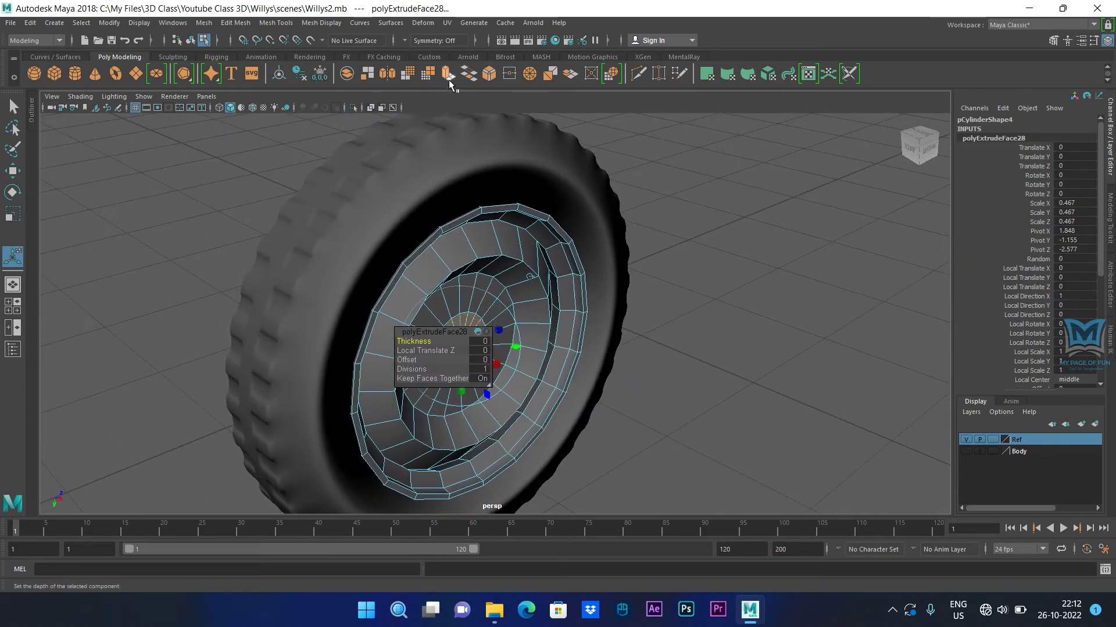
Step: Extrude the small centre faces outward to 0.172 in X and scale them uniformly to 0.717 to form a tapered hub
{"action": "key", "text": "ctrl+e"}
{"action": "left_click_drag", "start_coordinate": [712, 340], "coordinate": [528, 232], "text": "alt"}
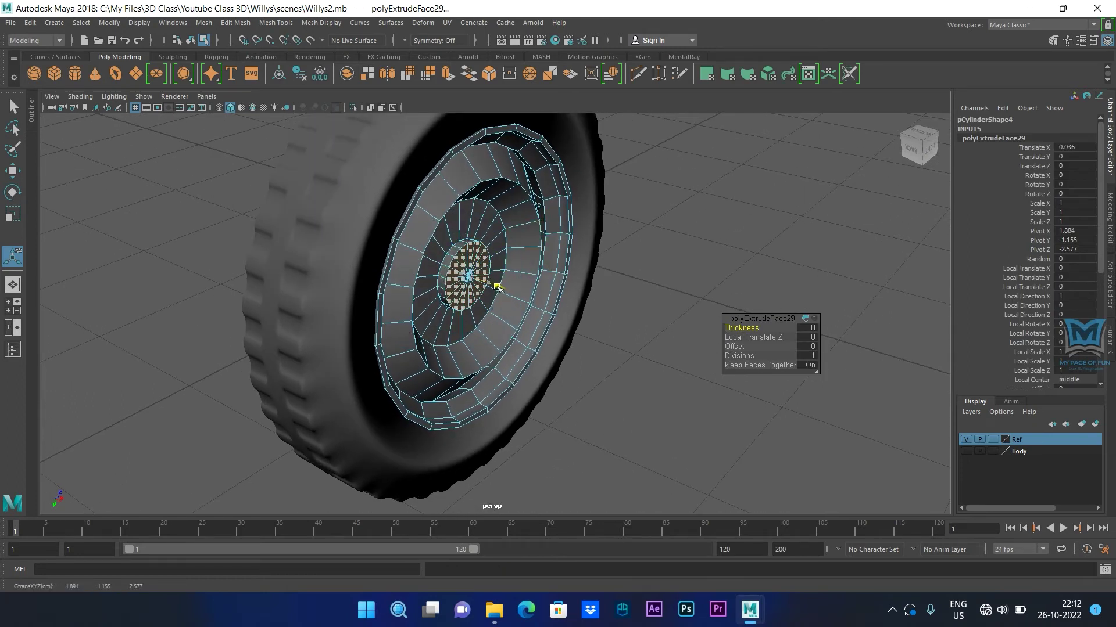
{"action": "left_click_drag", "start_coordinate": [511, 294], "coordinate": [555, 325], "text": "alt"}
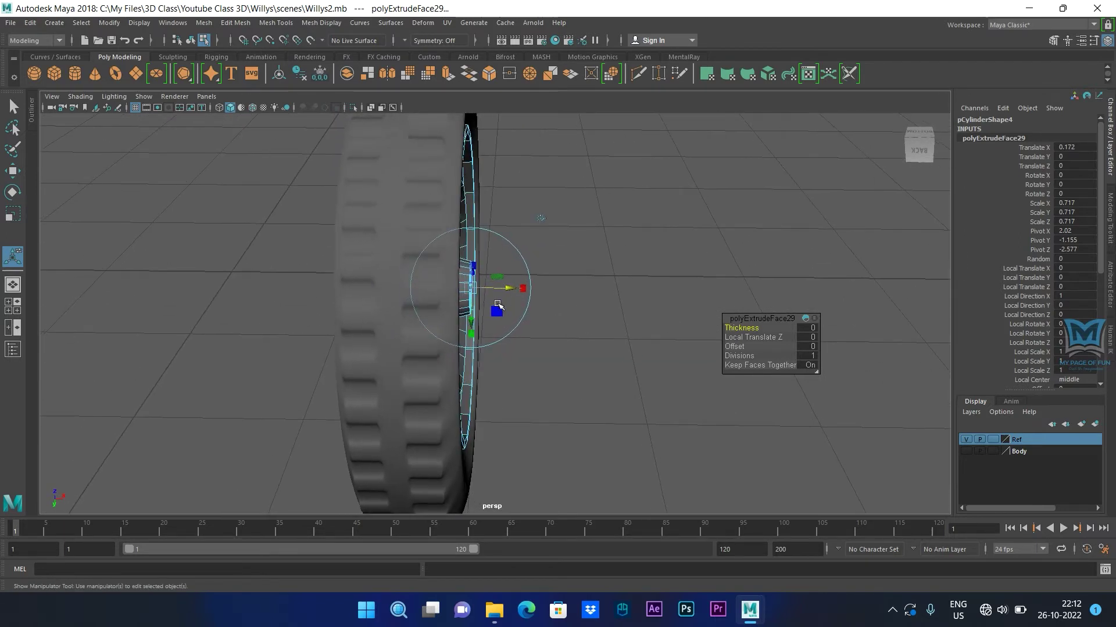
{"action": "left_click_drag", "start_coordinate": [606, 254], "coordinate": [507, 268], "text": "alt"}
Step: Insert two edge loops in the flat ring around the hub and move the outer loop to shape a rounded ridge
{"action": "left_click", "coordinate": [814, 222]}
{"action": "right_click_drag", "start_coordinate": [514, 225], "coordinate": [441, 238]}
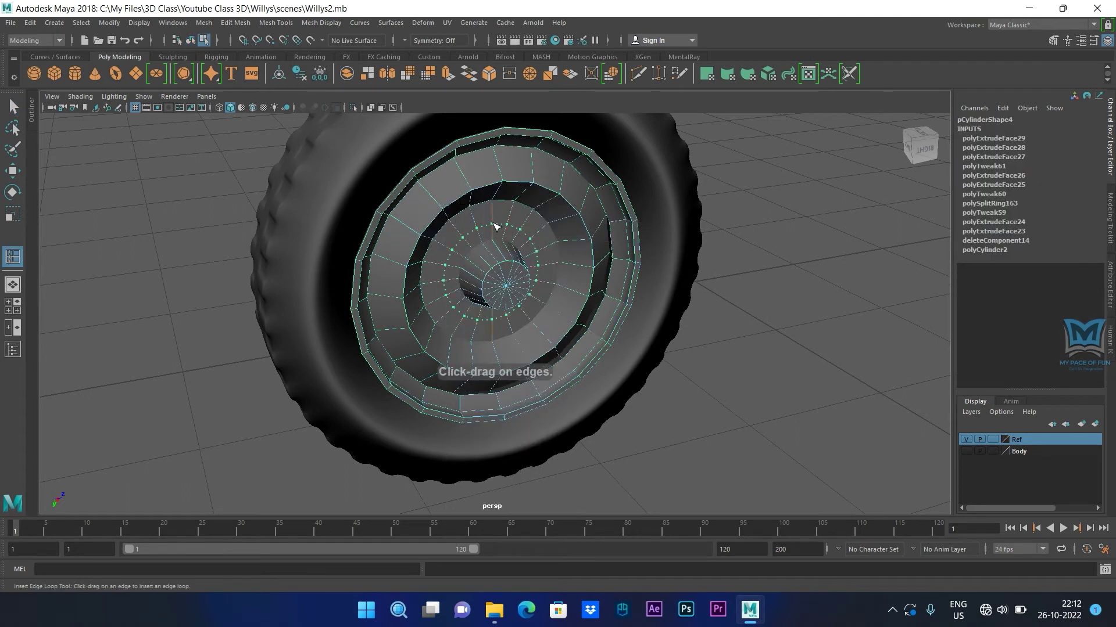
{"action": "left_click", "coordinate": [494, 226]}
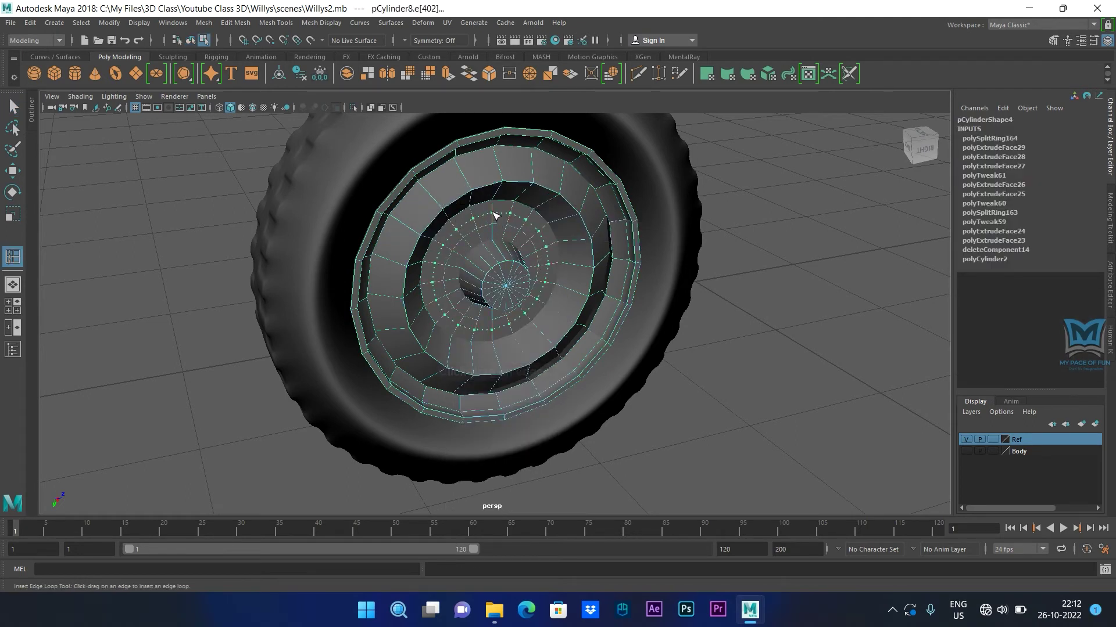
{"action": "left_click", "coordinate": [493, 214]}
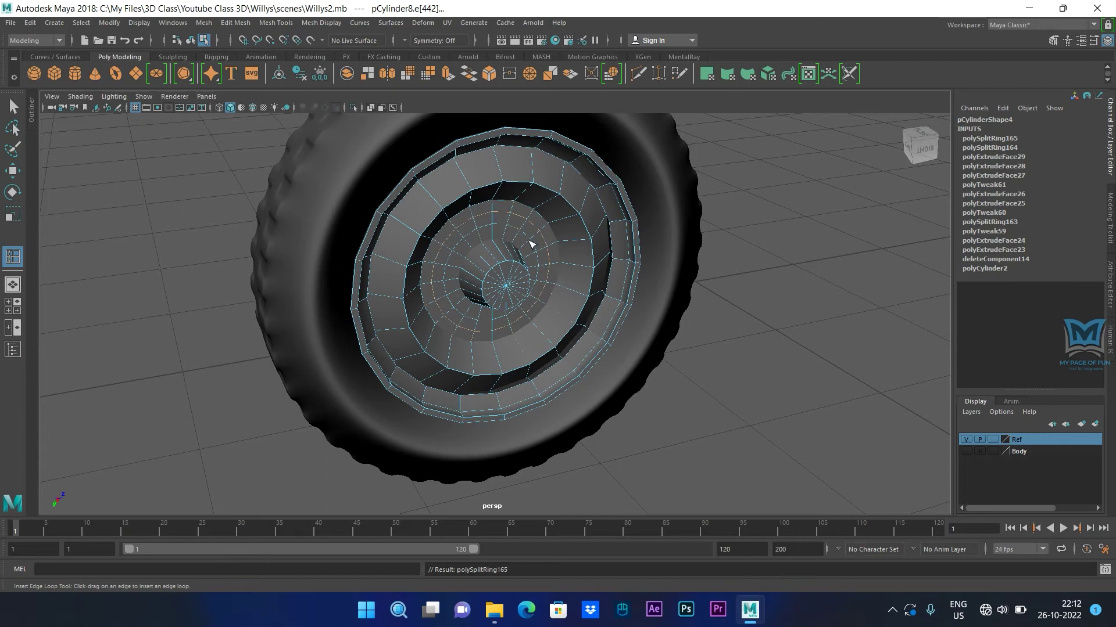
{"action": "key", "text": "w"}
{"action": "left_click_drag", "start_coordinate": [509, 294], "coordinate": [510, 292], "text": "alt"}
{"action": "left_click_drag", "start_coordinate": [625, 341], "coordinate": [596, 245], "text": "alt"}
{"action": "right_click_drag", "start_coordinate": [597, 244], "coordinate": [607, 203]}
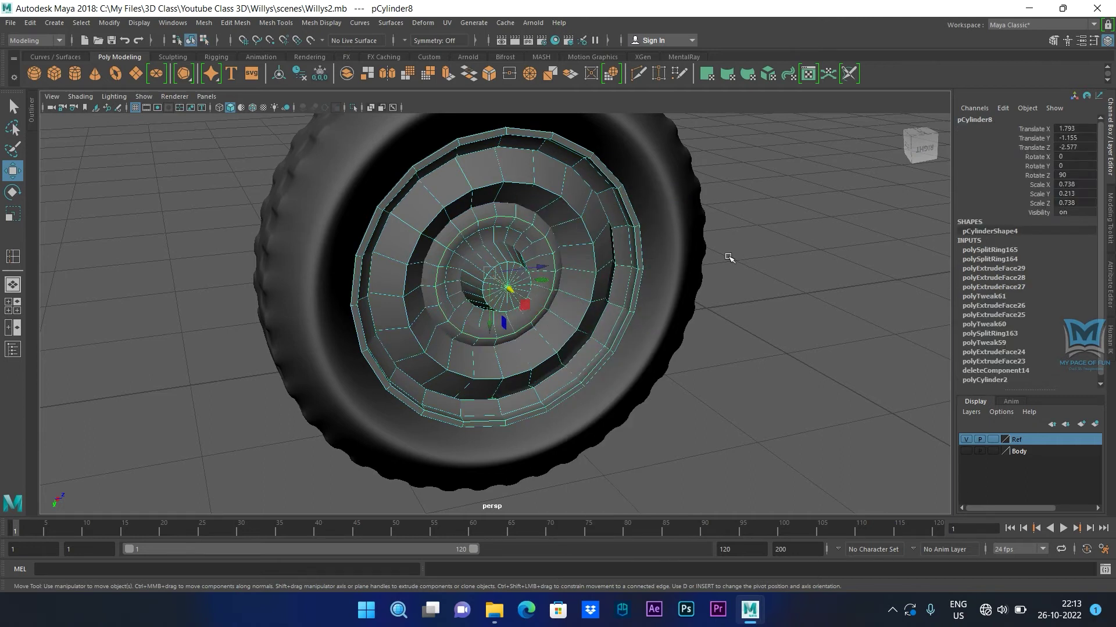
Step: Preview the rim in smooth display and examine how the hub's end and base are rounded
{"action": "key", "text": "3"}
{"action": "left_click", "coordinate": [797, 287]}
{"action": "left_click_drag", "start_coordinate": [797, 287], "coordinate": [496, 308], "text": "alt"}
{"action": "left_click", "coordinate": [496, 308]}
{"action": "key", "text": "1"}
{"action": "right_click_drag", "start_coordinate": [442, 261], "coordinate": [496, 330], "text": "alt"}
{"action": "left_click_drag", "start_coordinate": [461, 295], "coordinate": [493, 308], "text": "alt"}
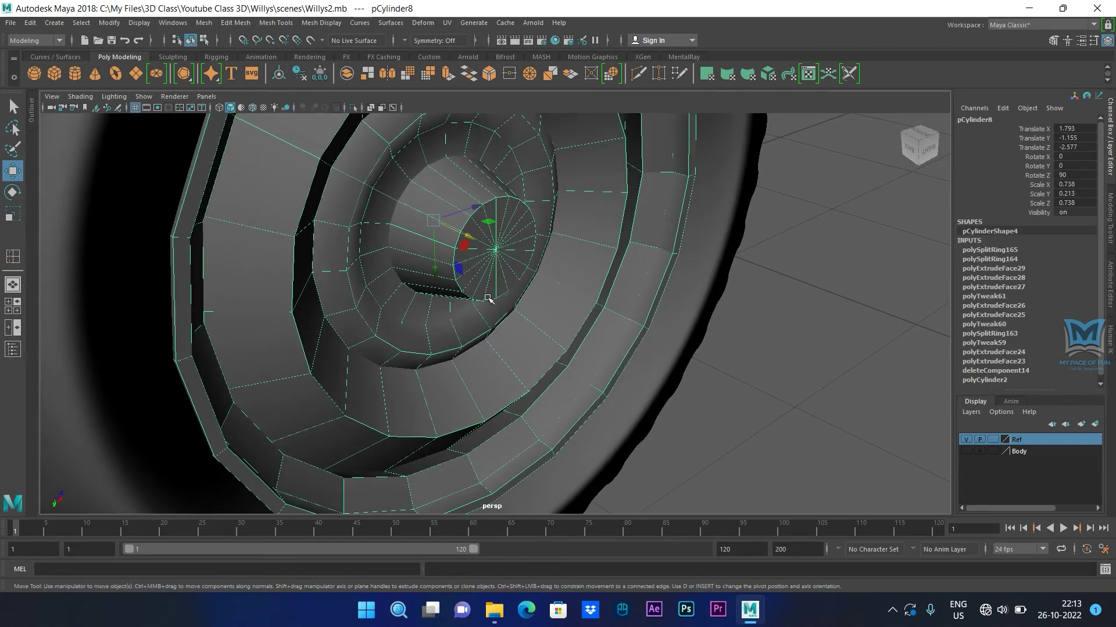
{"action": "key", "text": "3"}
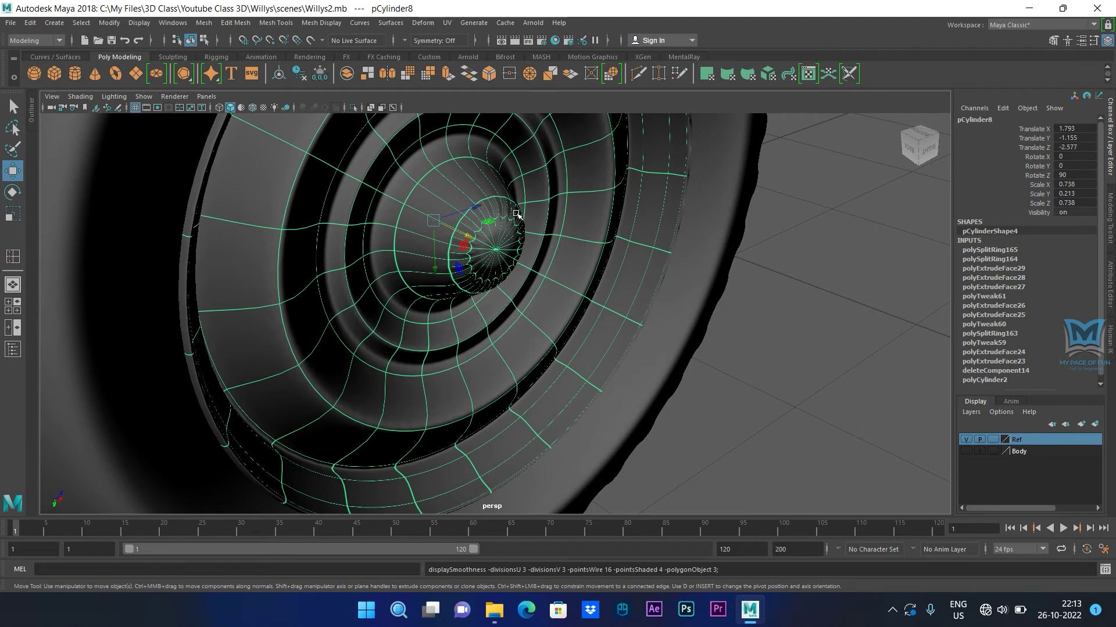
{"action": "key", "text": "1"}
Step: Insert supporting edge loops on the hub's side wall near its outer end and its base, and display the rim smoothed
{"action": "left_click_drag", "start_coordinate": [474, 278], "coordinate": [483, 292], "text": "alt"}
{"action": "right_click_drag", "start_coordinate": [452, 200], "coordinate": [407, 210], "text": "shift"}
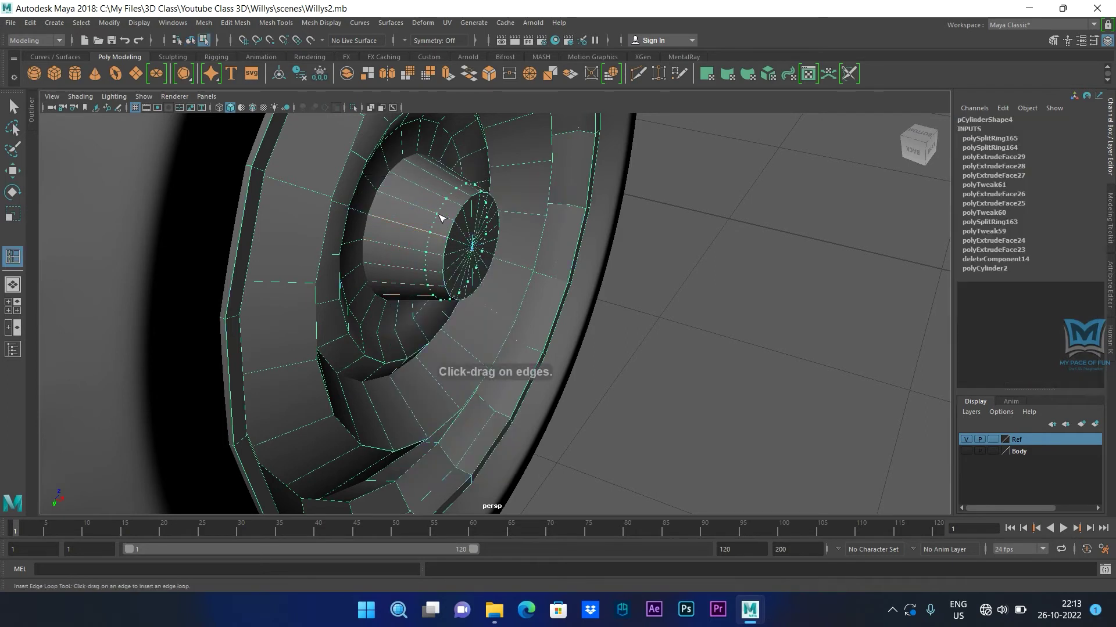
{"action": "left_click", "coordinate": [452, 223]}
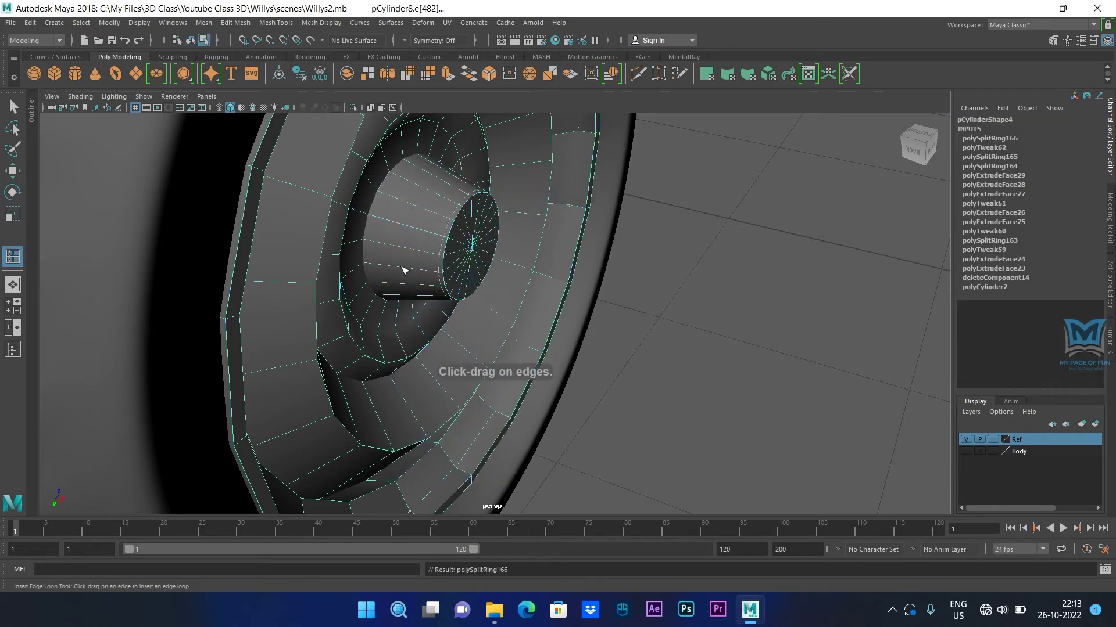
{"action": "left_click_drag", "start_coordinate": [405, 270], "coordinate": [386, 229], "text": "alt"}
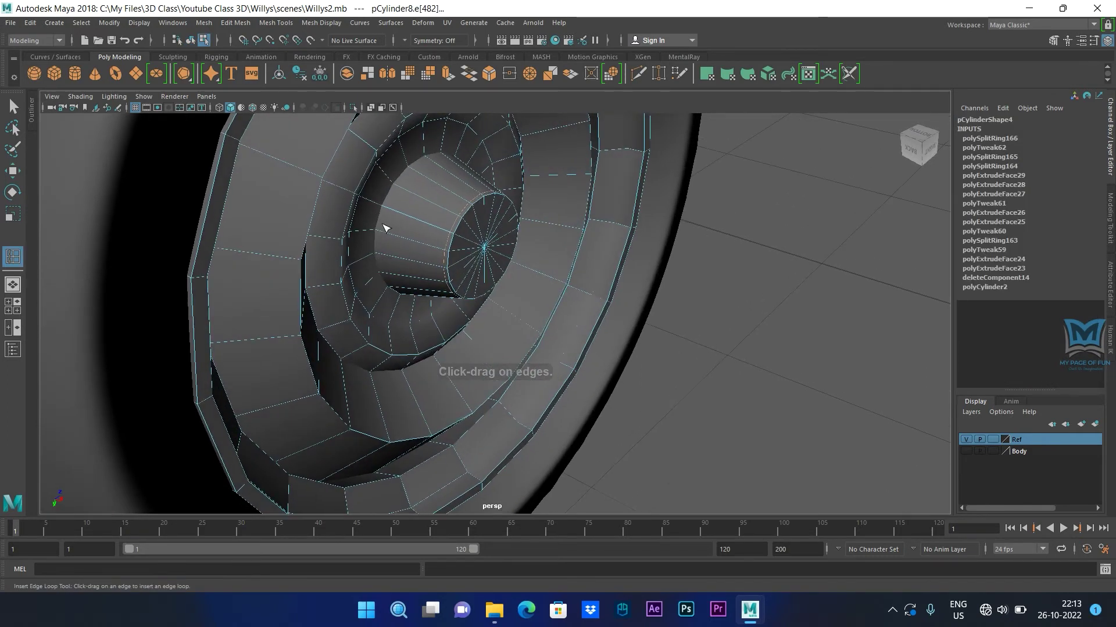
{"action": "left_click", "coordinate": [400, 190]}
{"action": "left_click_drag", "start_coordinate": [599, 442], "coordinate": [199, 199], "text": "alt"}
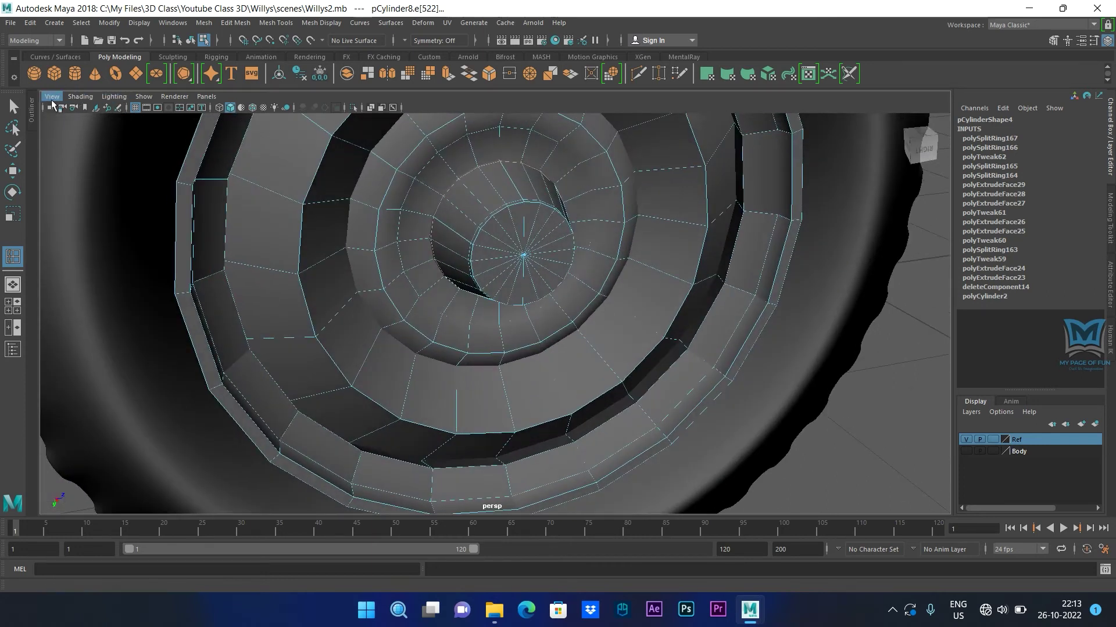
{"action": "left_click", "coordinate": [13, 106]}
{"action": "right_click_drag", "start_coordinate": [465, 195], "coordinate": [491, 160]}
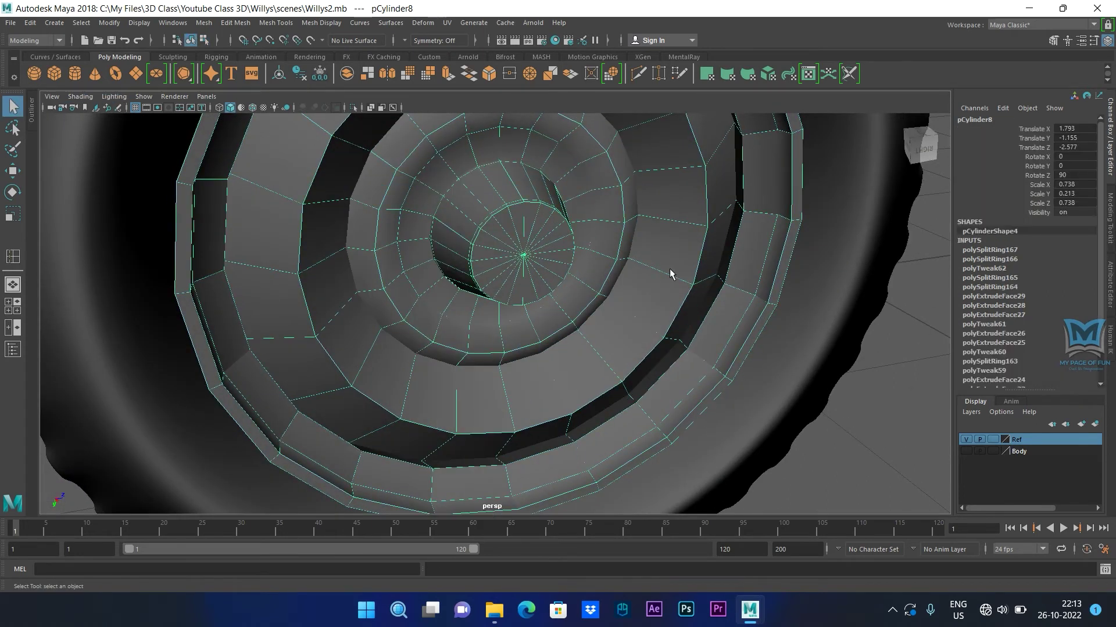
{"action": "key", "text": "3"}
{"action": "left_click", "coordinate": [894, 401]}
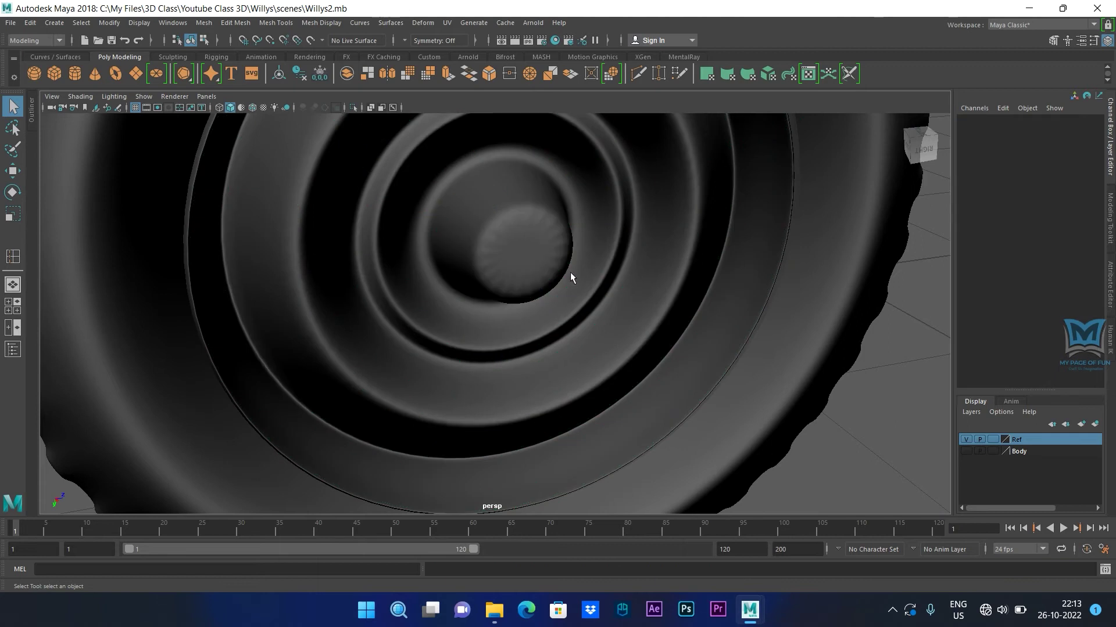
{"action": "left_click_drag", "start_coordinate": [532, 240], "coordinate": [608, 335], "text": "alt"}
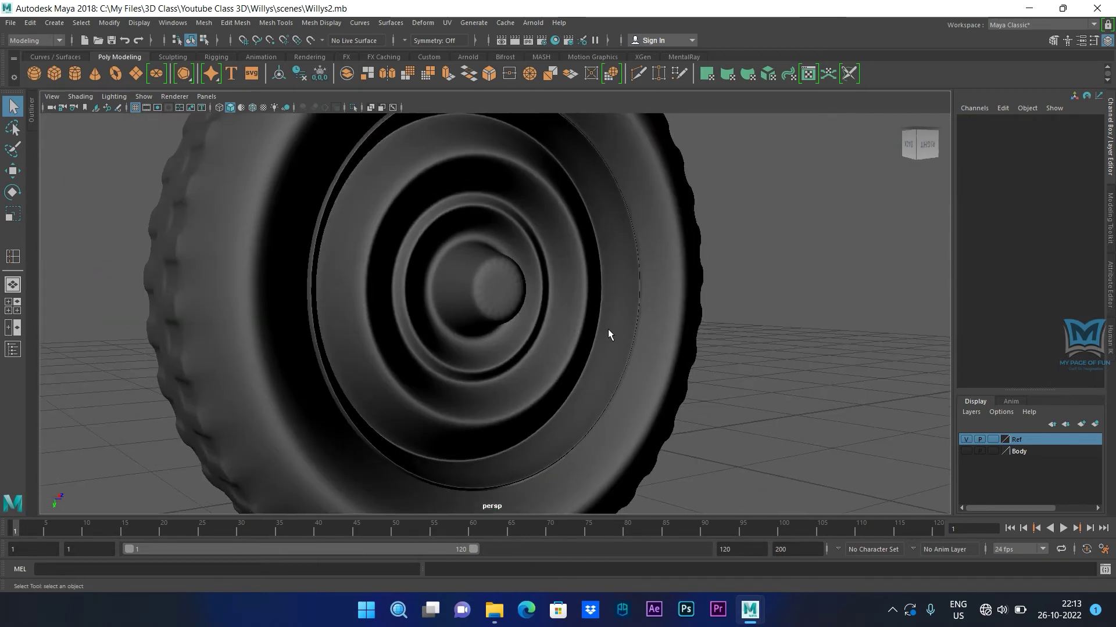
Step: Insert supporting edge loops at the outer and inner borders of the flat ring around the hub, and display the rim smoothed
{"action": "left_click", "coordinate": [571, 314]}
{"action": "key", "text": "1"}
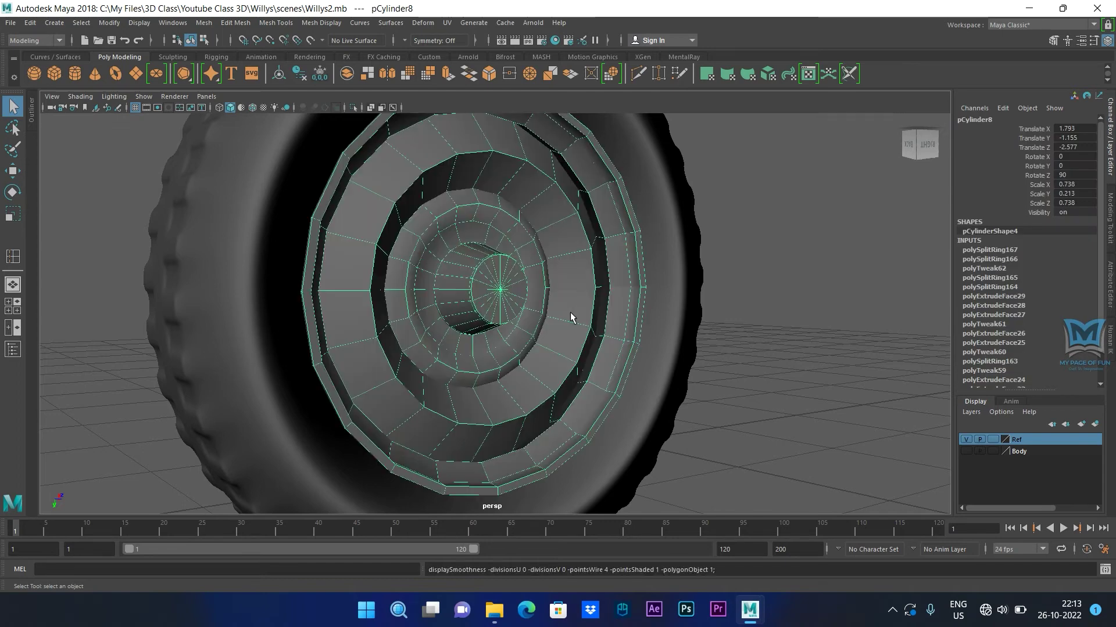
{"action": "left_click_drag", "start_coordinate": [531, 342], "coordinate": [471, 379], "text": "alt"}
{"action": "middle_click_drag", "start_coordinate": [545, 289], "coordinate": [551, 357], "text": "alt"}
{"action": "scroll", "coordinate": [559, 334], "scroll_direction": "up", "scroll_amount": 4}
{"action": "left_click_drag", "start_coordinate": [559, 321], "coordinate": [559, 252], "text": "alt"}
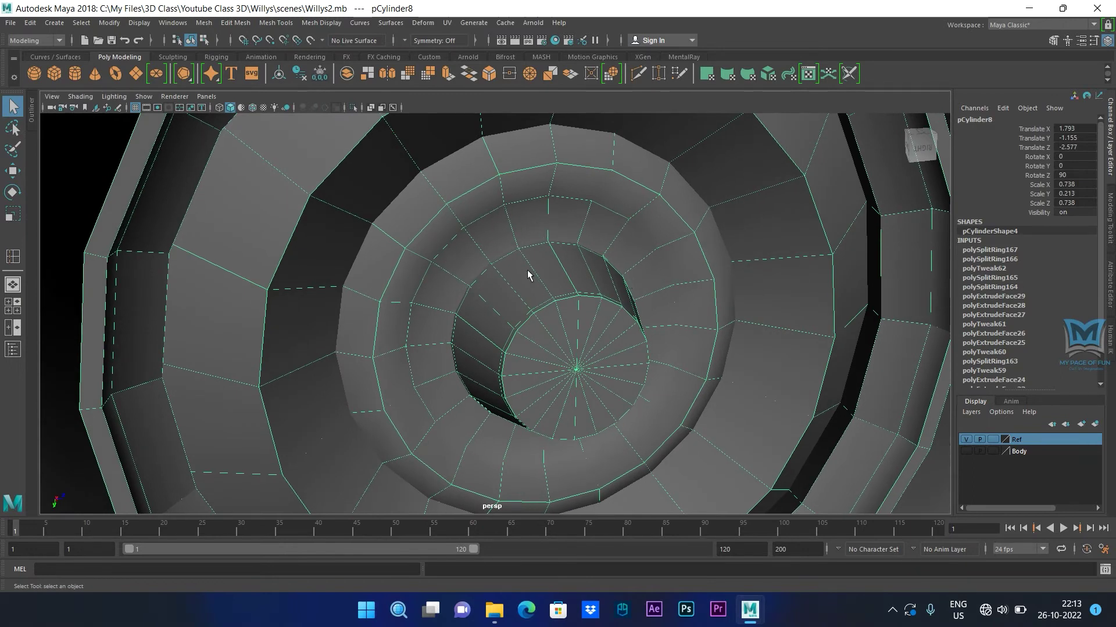
{"action": "right_click_drag", "start_coordinate": [529, 249], "coordinate": [465, 267], "text": "shift"}
{"action": "left_click_drag", "start_coordinate": [481, 242], "coordinate": [470, 236]}
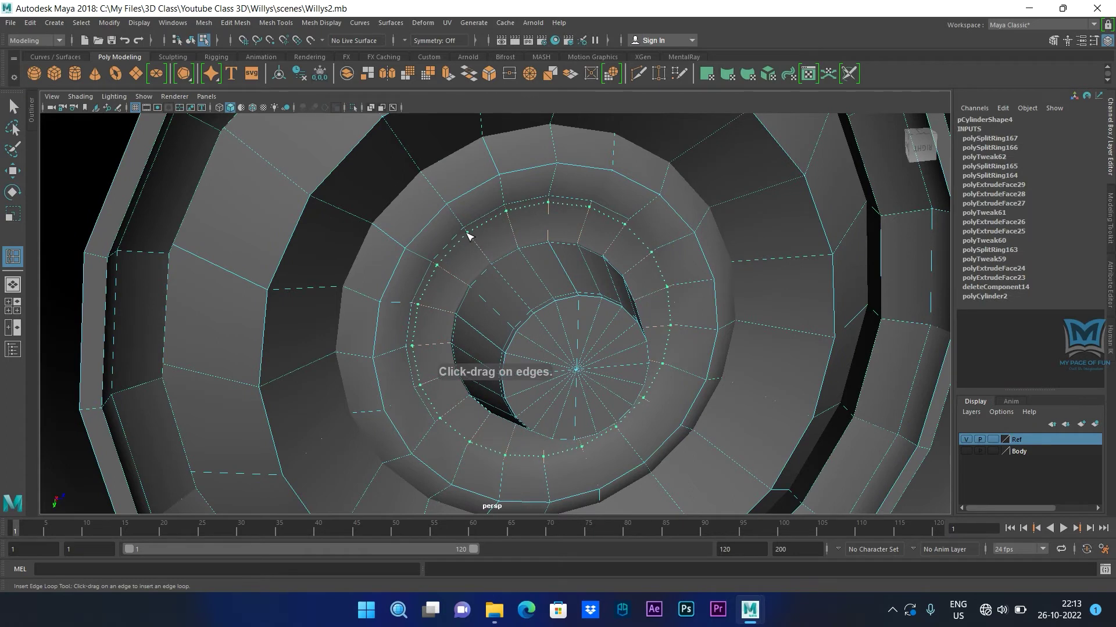
{"action": "left_click_drag", "start_coordinate": [468, 233], "coordinate": [496, 267]}
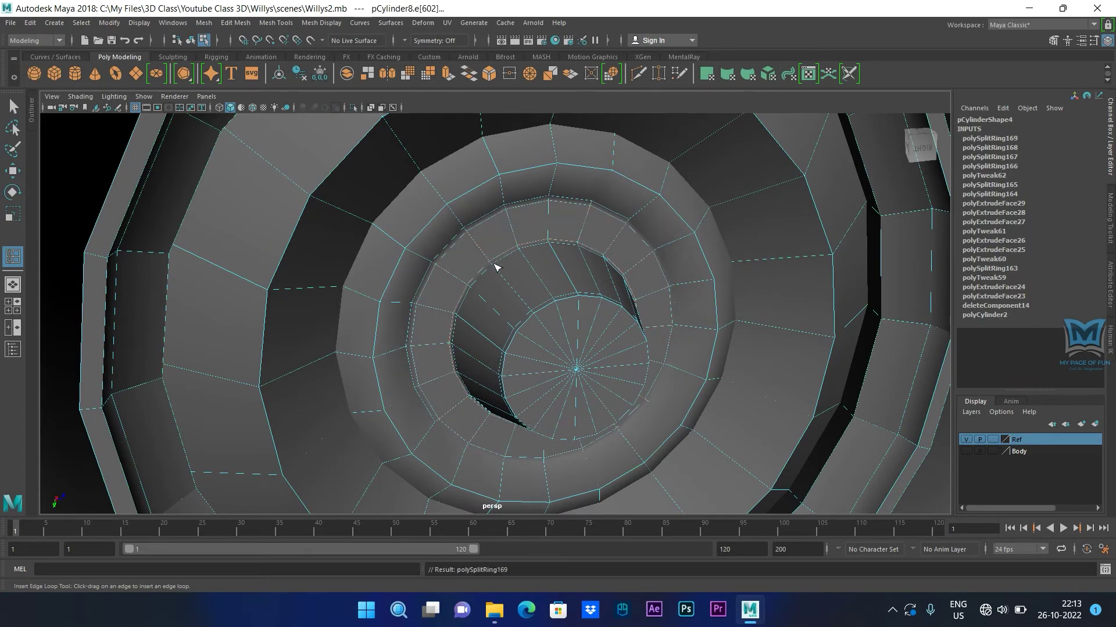
{"action": "left_click", "coordinate": [13, 108]}
{"action": "right_click_drag", "start_coordinate": [473, 236], "coordinate": [504, 204]}
{"action": "key", "text": "3"}
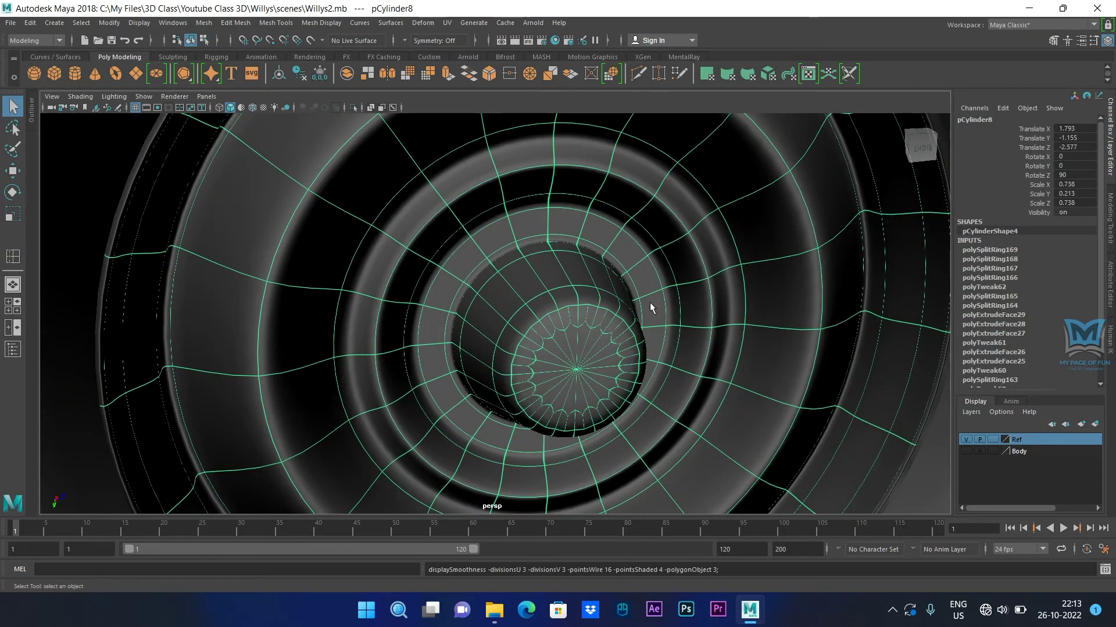
Step: Examine the smoothed rim in the perspective view and compare its hub with the side-view blueprint
{"action": "scroll", "coordinate": [650, 308], "scroll_direction": "down", "scroll_amount": 4}
{"action": "left_click_drag", "start_coordinate": [610, 379], "coordinate": [584, 342], "text": "alt"}
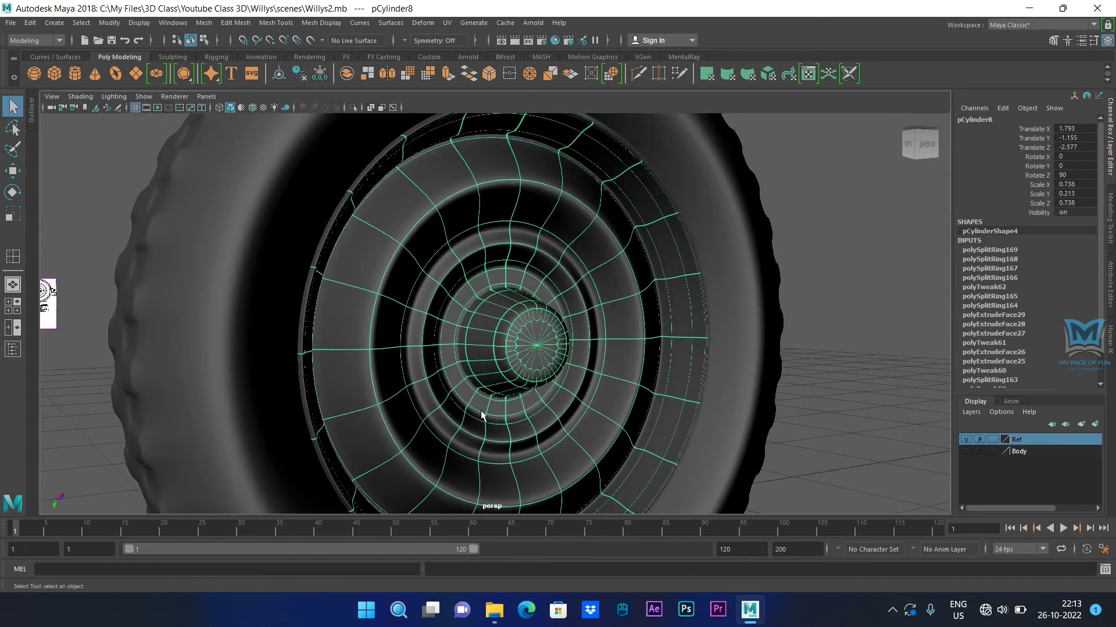
{"action": "left_click_drag", "start_coordinate": [424, 382], "coordinate": [499, 324], "text": "alt"}
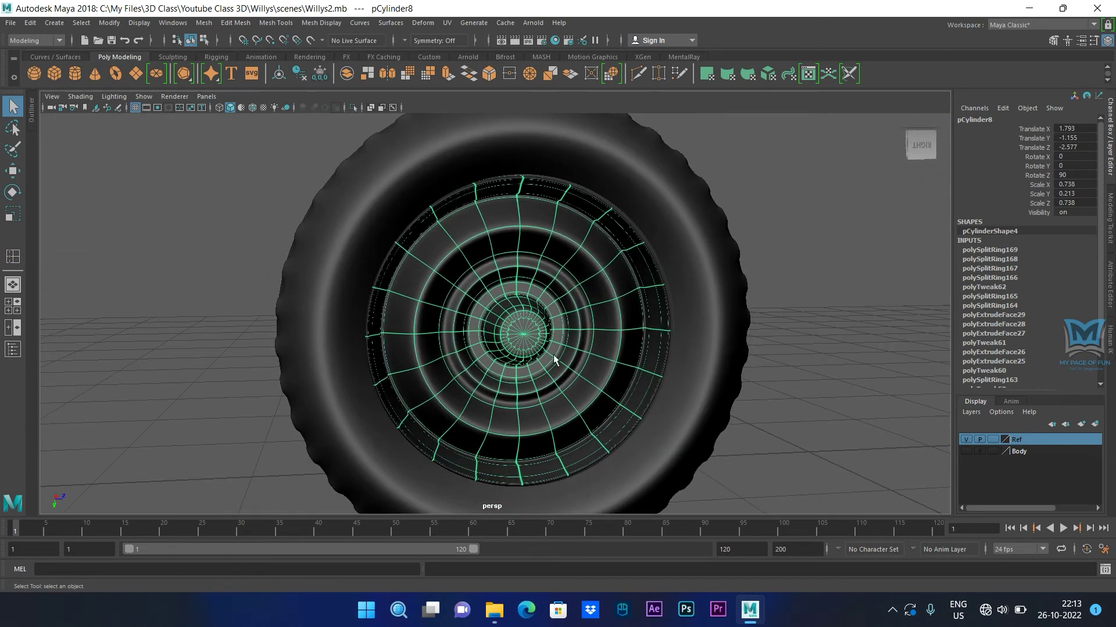
{"action": "key", "text": "space"}
{"action": "key", "text": "space"}
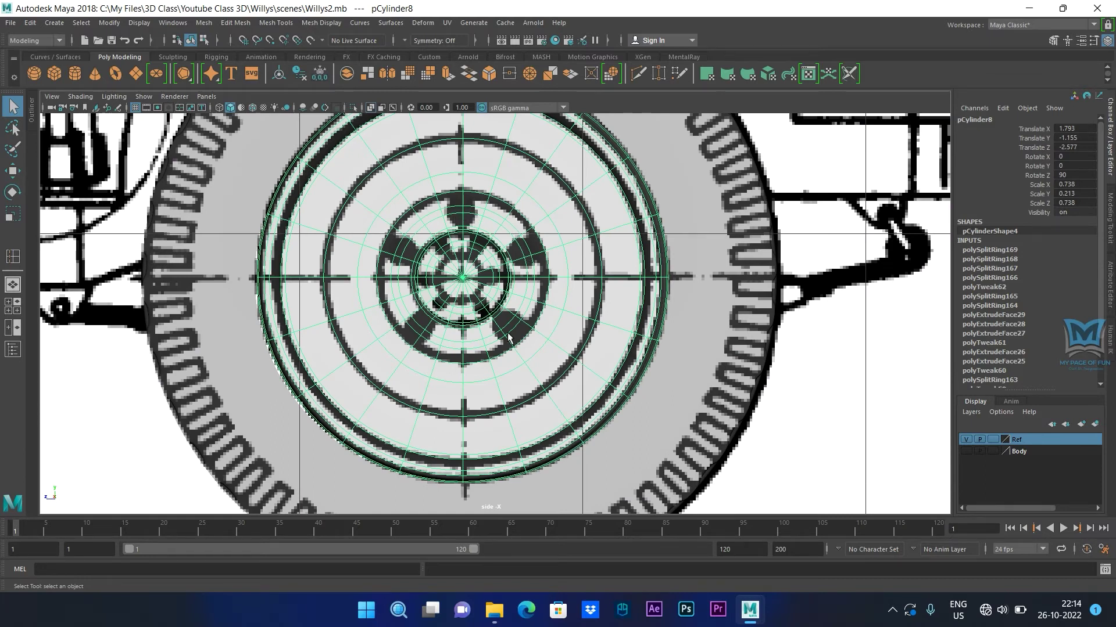
{"action": "key", "text": "space"}
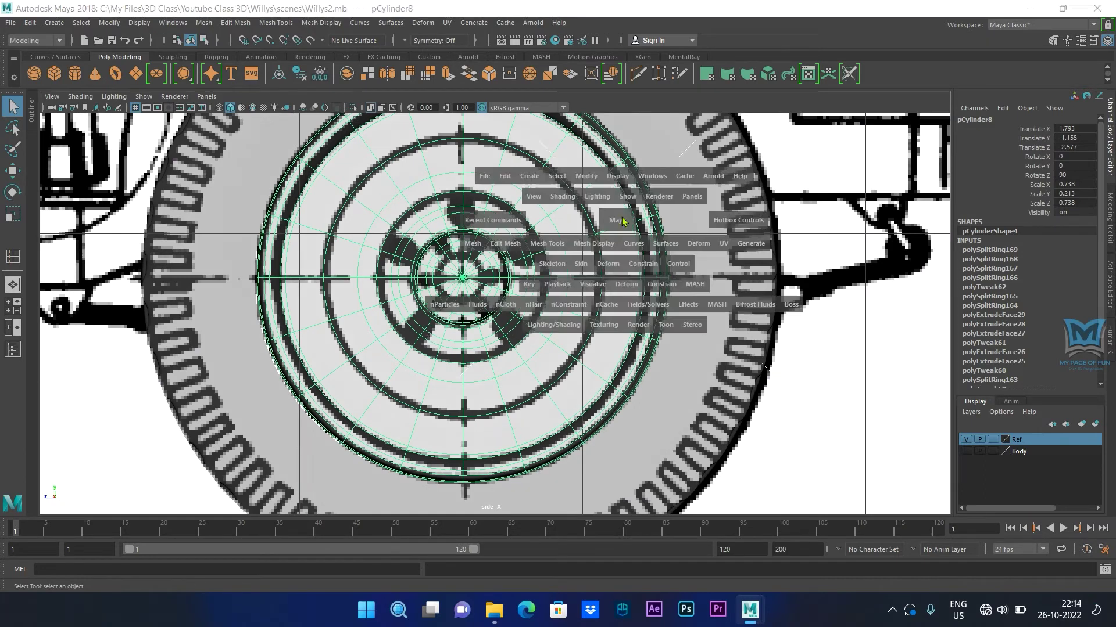
{"action": "key", "text": "space"}
{"action": "scroll", "coordinate": [547, 271], "scroll_direction": "down", "scroll_amount": 4}
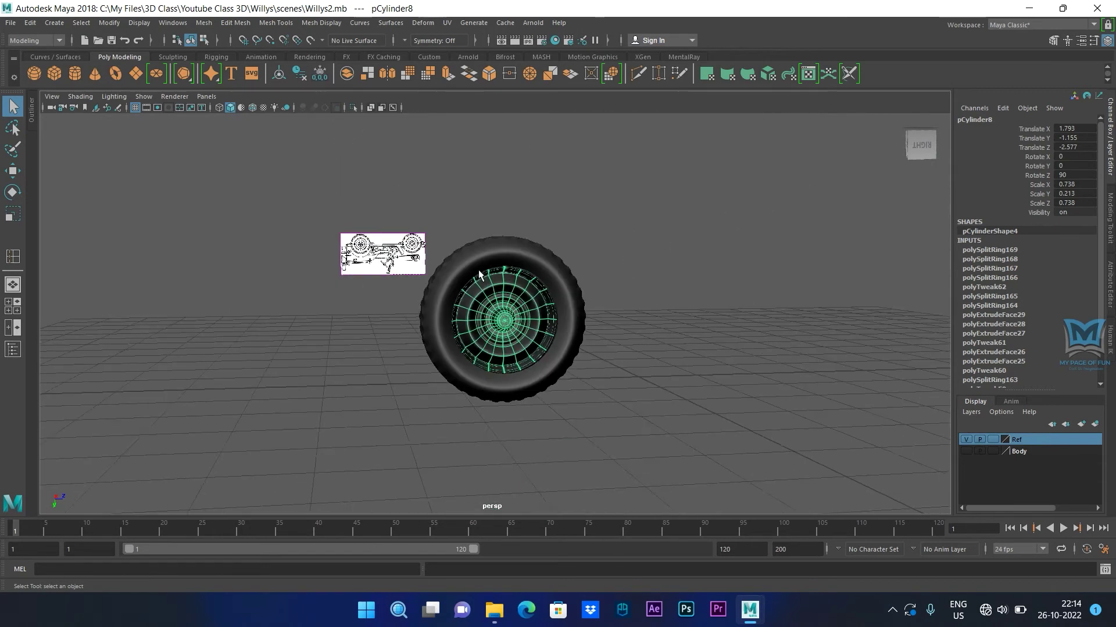
Step: Show the Body layer and check how the finished rear wheel sits in the jeep's wheel arch
{"action": "left_click_drag", "start_coordinate": [481, 274], "coordinate": [495, 286], "text": "alt"}
{"action": "left_click", "coordinate": [965, 452]}
{"action": "left_click_drag", "start_coordinate": [544, 332], "coordinate": [325, 415], "text": "alt"}
{"action": "left_click", "coordinate": [385, 451]}
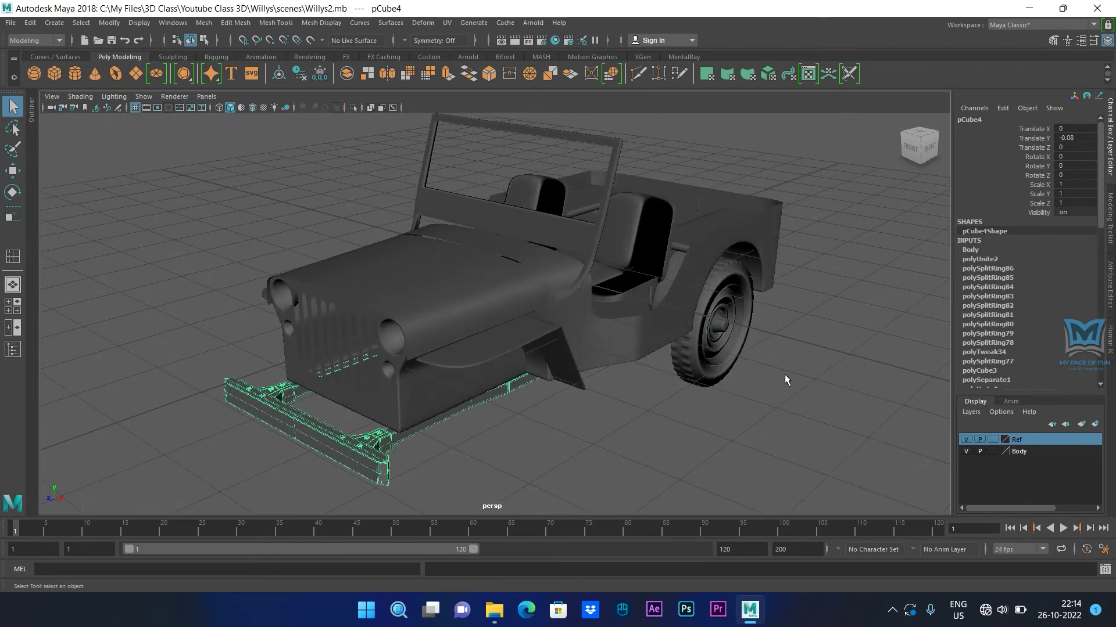
{"action": "scroll", "coordinate": [771, 361], "scroll_direction": "up", "scroll_amount": 3}
{"action": "middle_click_drag", "start_coordinate": [686, 351], "coordinate": [473, 327], "text": "alt"}
{"action": "left_click_drag", "start_coordinate": [648, 337], "coordinate": [593, 340], "text": "alt"}
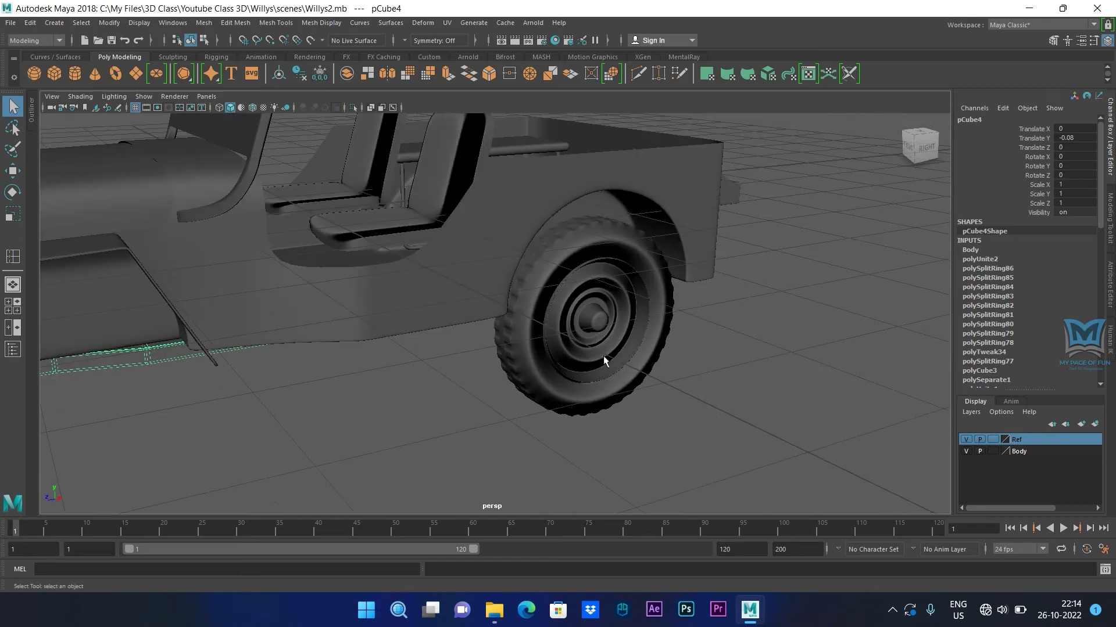
Step: Create a polygon cylinder in the side view and set its Rotate Z to 90
{"action": "key", "text": "space"}
{"action": "key", "text": "space"}
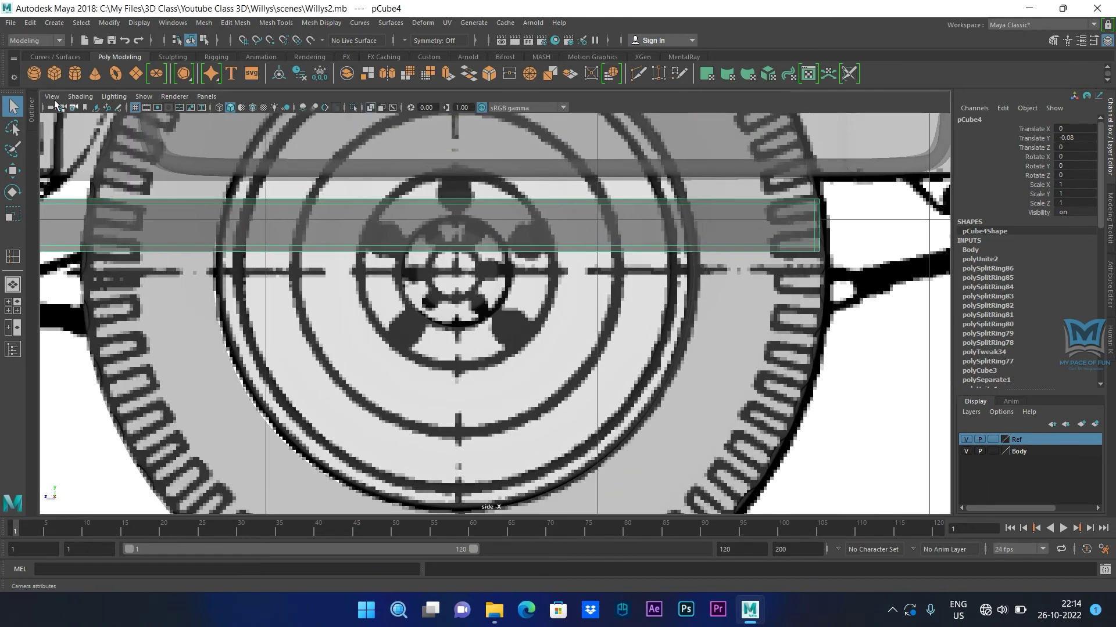
{"action": "left_click", "coordinate": [330, 267]}
{"action": "scroll", "coordinate": [348, 269], "scroll_direction": "down", "scroll_amount": 10}
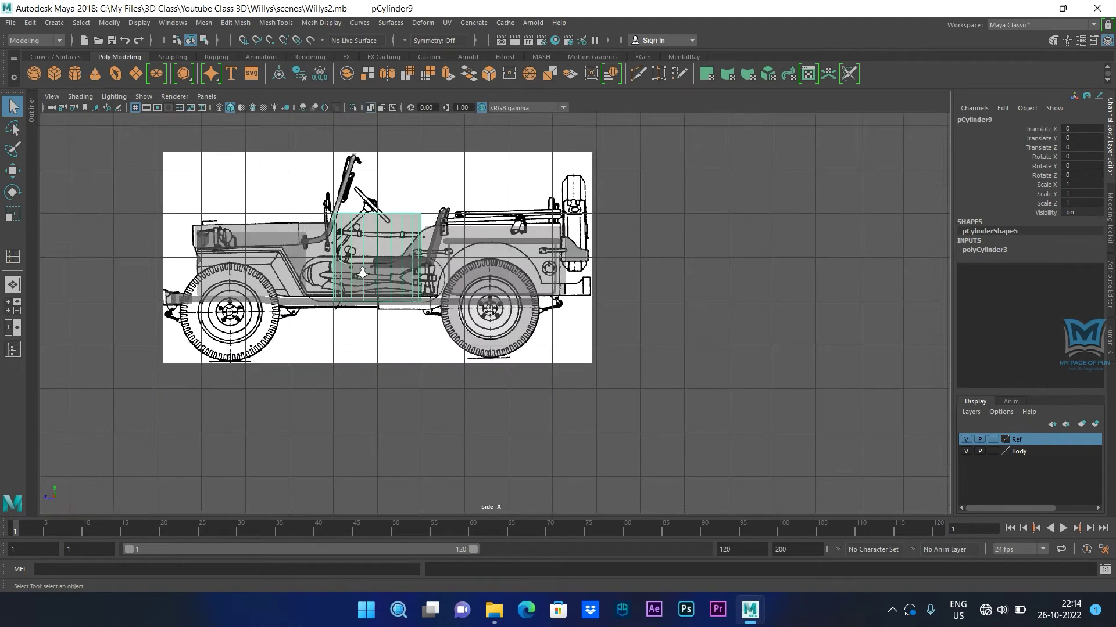
{"action": "scroll", "coordinate": [362, 273], "scroll_direction": "up", "scroll_amount": 2}
{"action": "key", "text": "e"}
{"action": "left_click_drag", "start_coordinate": [356, 211], "coordinate": [356, 274]}
{"action": "left_click", "coordinate": [1080, 175]}
{"action": "type", "text": "90"}
{"action": "key", "text": "Return"}
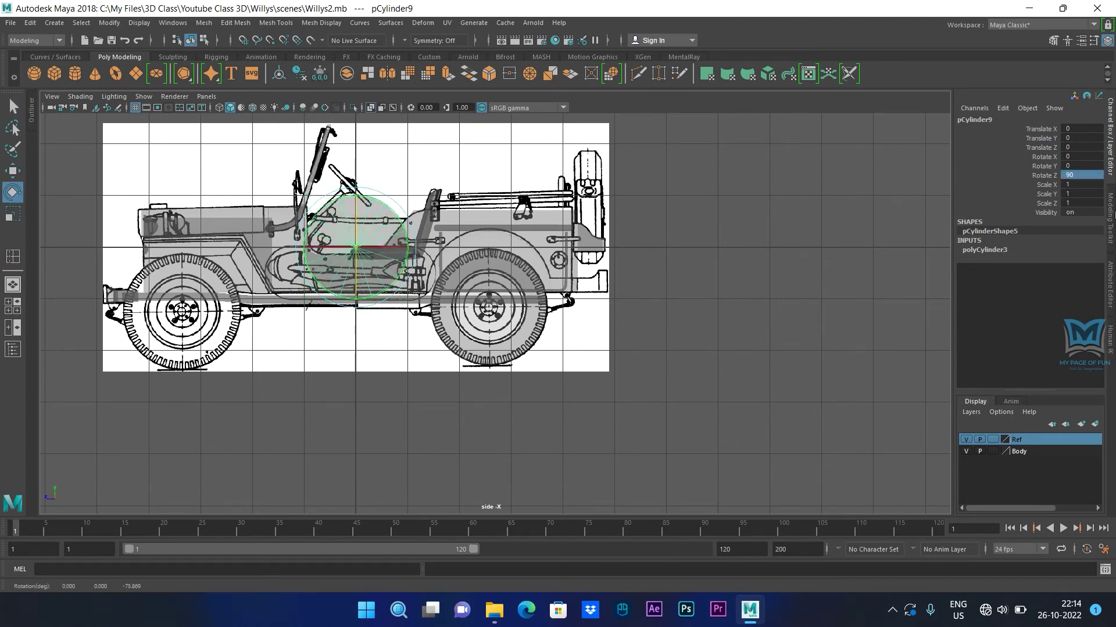
Step: Move the cylinder onto the rear wheel's upper bolt beside the hub in the side blueprint and scale it uniformly to 0.055
{"action": "key", "text": "w"}
{"action": "left_click_drag", "start_coordinate": [355, 242], "coordinate": [501, 311]}
{"action": "scroll", "coordinate": [501, 311], "scroll_direction": "up", "scroll_amount": 6}
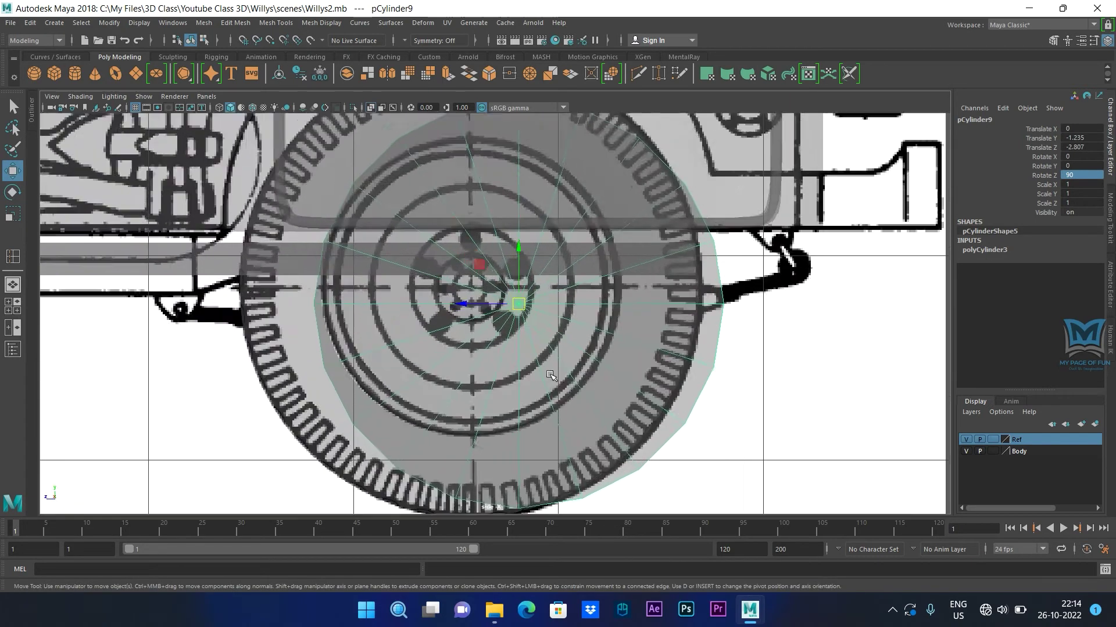
{"action": "scroll", "coordinate": [557, 366], "scroll_direction": "up", "scroll_amount": 3}
{"action": "middle_click_drag", "start_coordinate": [598, 337], "coordinate": [488, 390], "text": "alt"}
{"action": "left_click_drag", "start_coordinate": [443, 342], "coordinate": [2, 317]}
{"action": "key", "text": "r"}
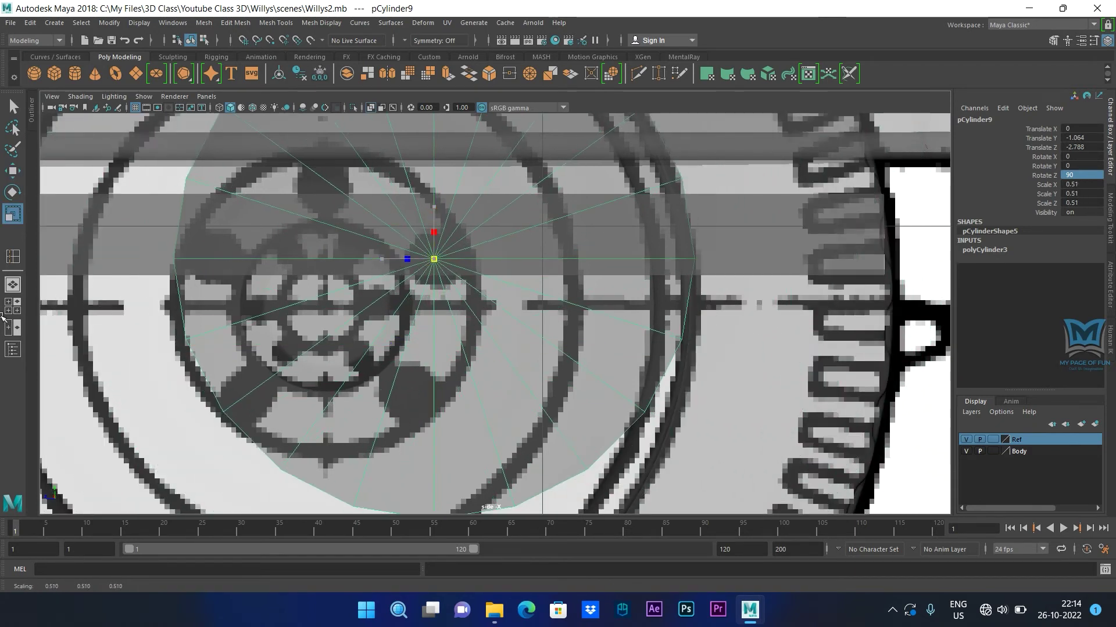
{"action": "left_click_drag", "start_coordinate": [432, 259], "coordinate": [32, 244]}
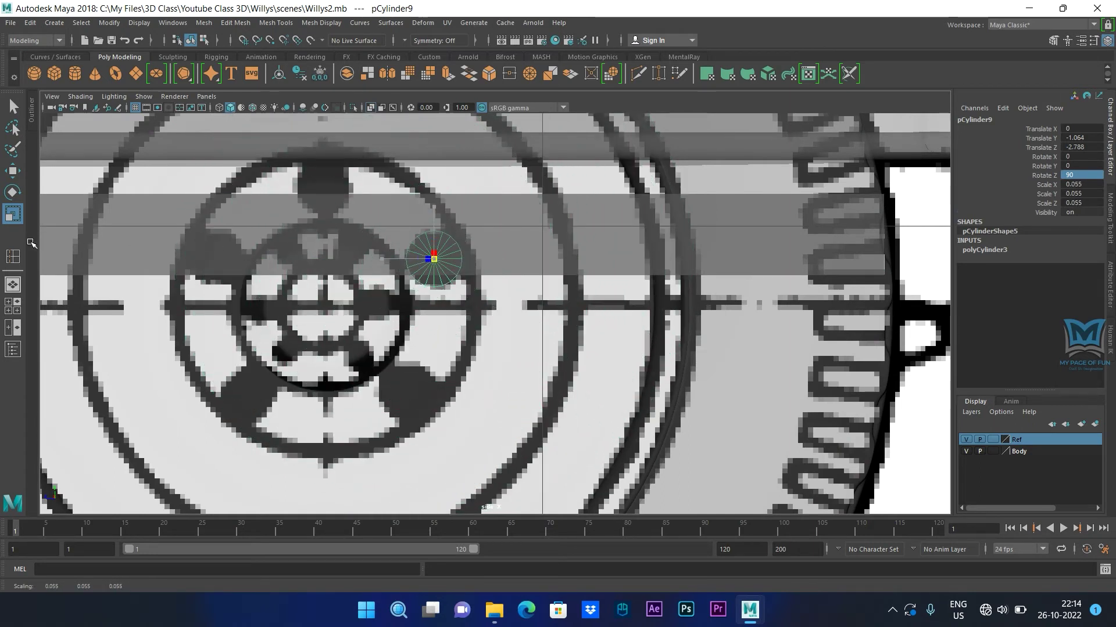
Step: Set the bolt cylinder's axis subdivisions to 6 to make it hexagonal
{"action": "left_click", "coordinate": [988, 255]}
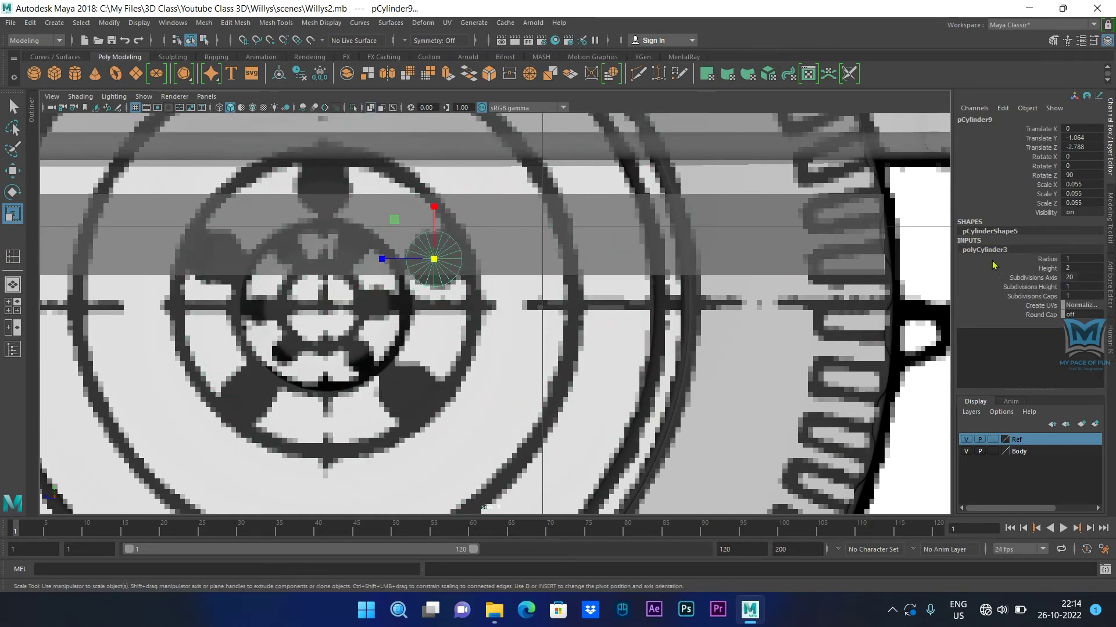
{"action": "double_click", "coordinate": [1070, 277]}
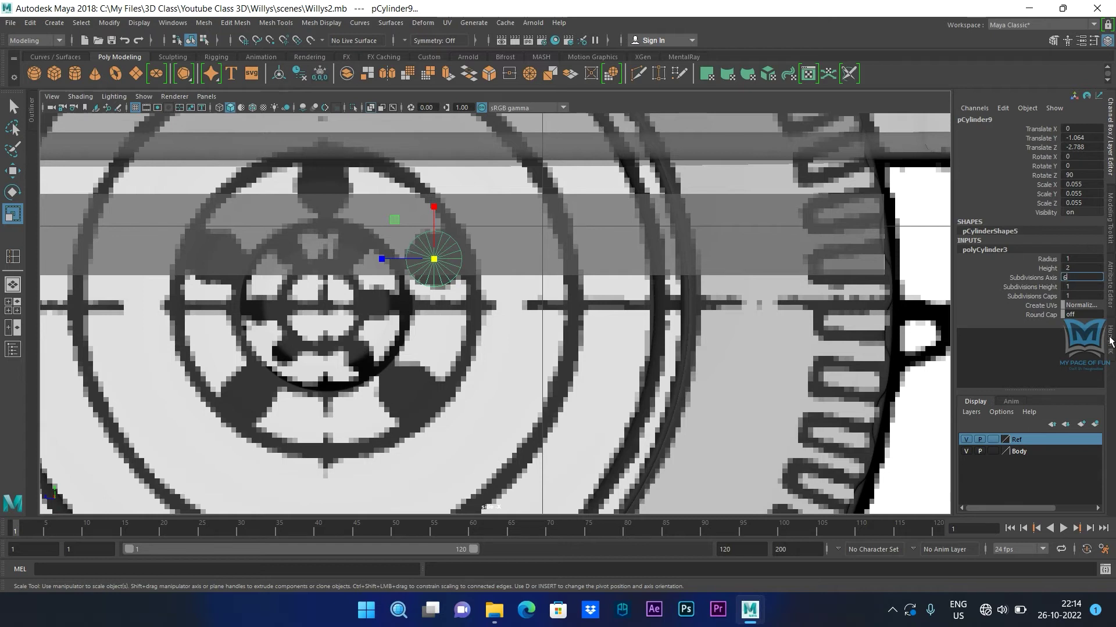
{"action": "key", "text": "Return"}
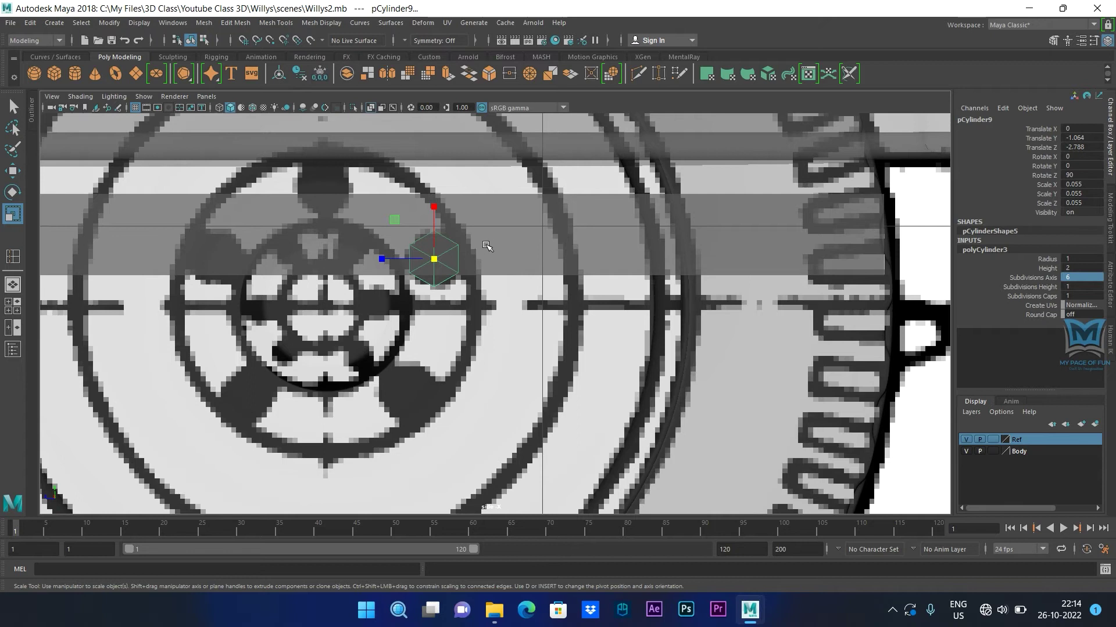
Step: Move the hexagonal bolt outward in the perspective view to the rim face beside the hub, at Translate X 1.895
{"action": "key", "text": "space"}
{"action": "key", "text": "space"}
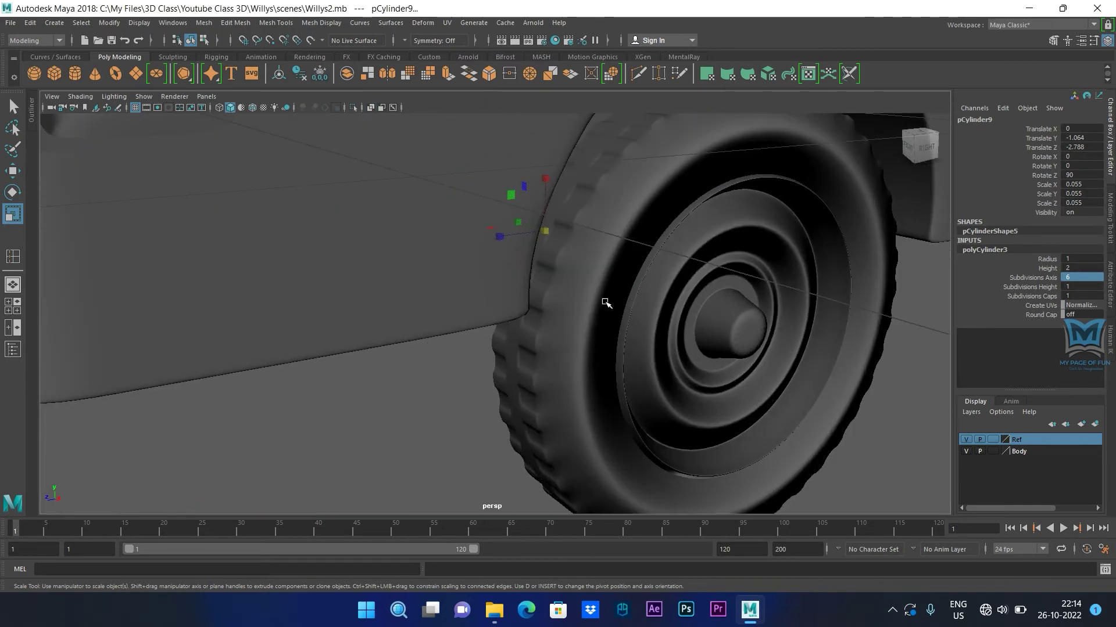
{"action": "key", "text": "w"}
{"action": "left_click_drag", "start_coordinate": [575, 240], "coordinate": [682, 294]}
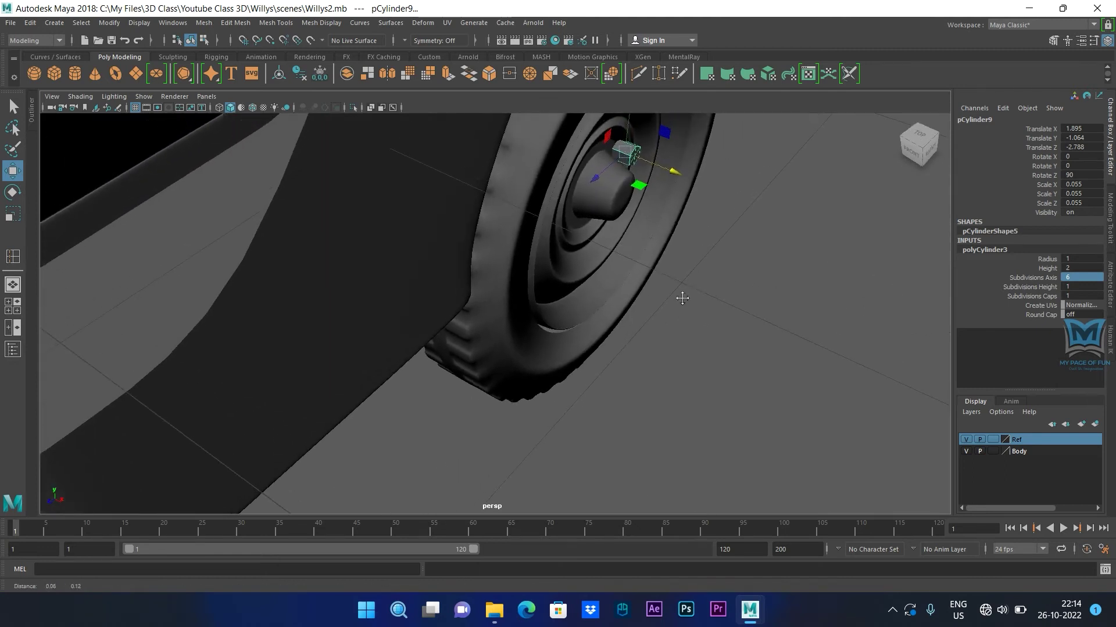
{"action": "key", "text": "f"}
{"action": "middle_click_drag", "start_coordinate": [627, 349], "coordinate": [627, 318], "text": "alt"}
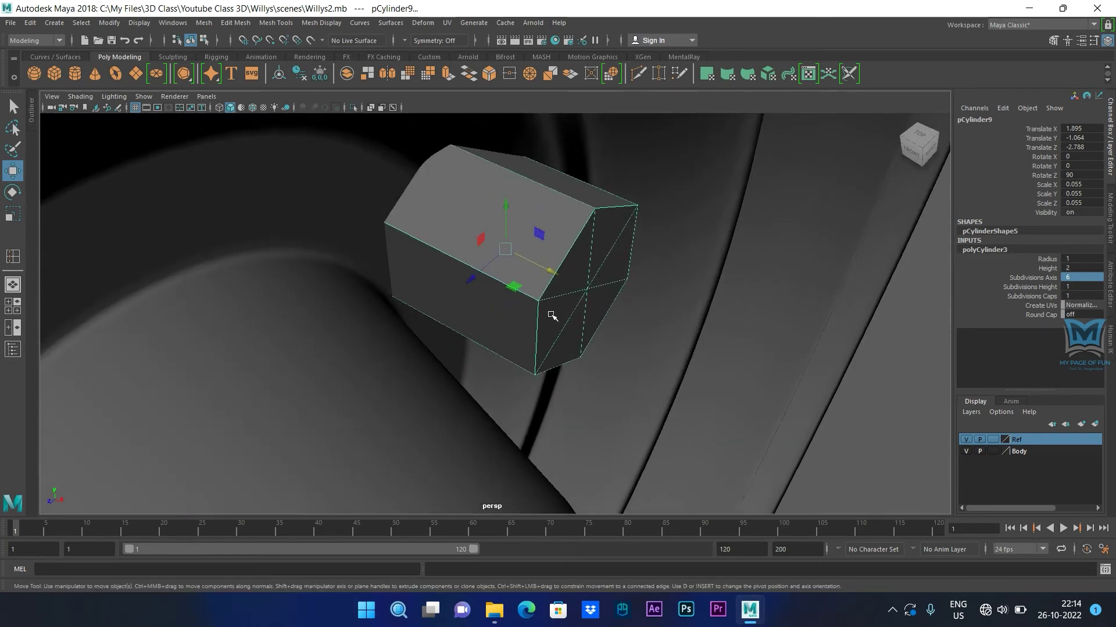
Step: Shorten the hexagonal bolt along its axis to Scale Y 0.023
{"action": "key", "text": "r"}
{"action": "left_click_drag", "start_coordinate": [462, 228], "coordinate": [485, 240]}
{"action": "left_click", "coordinate": [893, 610]}
{"action": "left_click", "coordinate": [893, 611]}
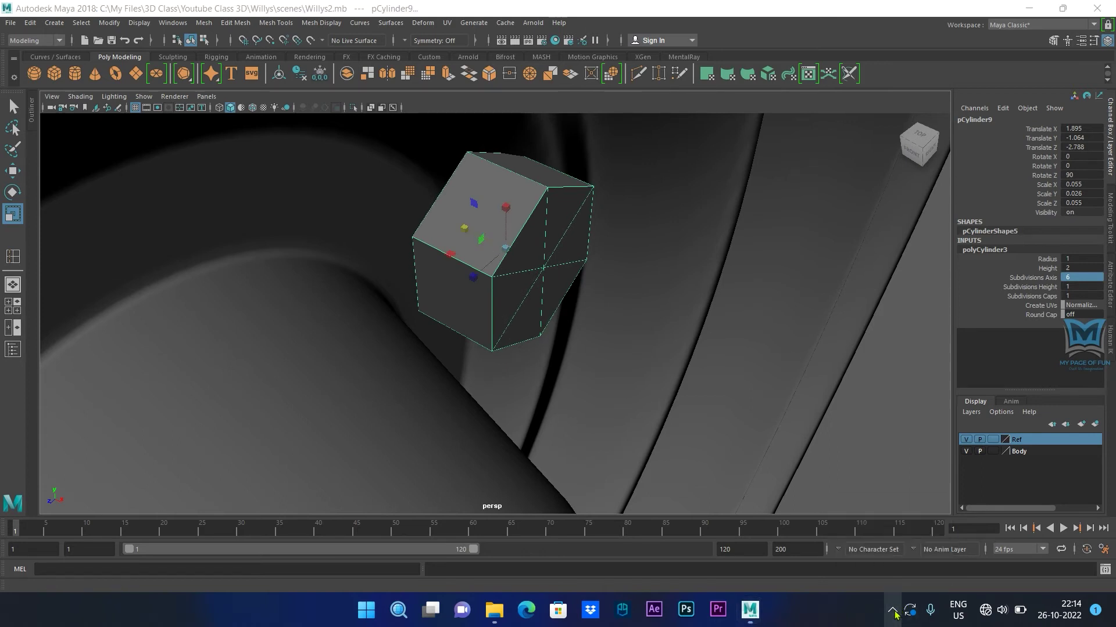
{"action": "middle_click_drag", "start_coordinate": [469, 229], "coordinate": [471, 231]}
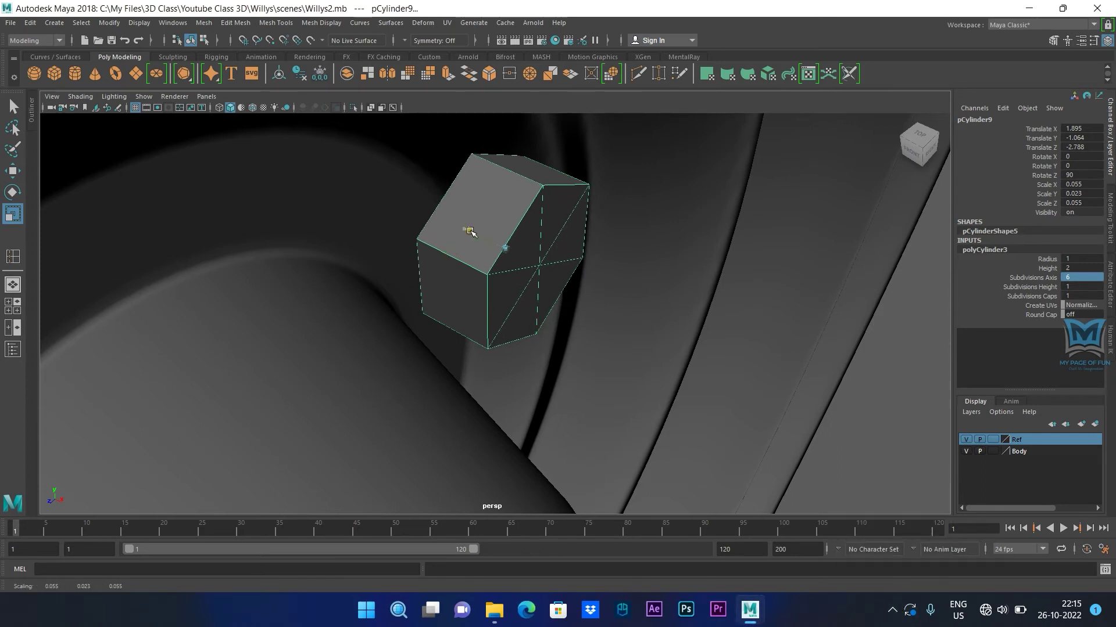
Step: Scale the rim's concentric edge loops around the hub outward to widen the flat ring that carries the bolt
{"action": "left_click_drag", "start_coordinate": [612, 383], "coordinate": [530, 314], "text": "alt"}
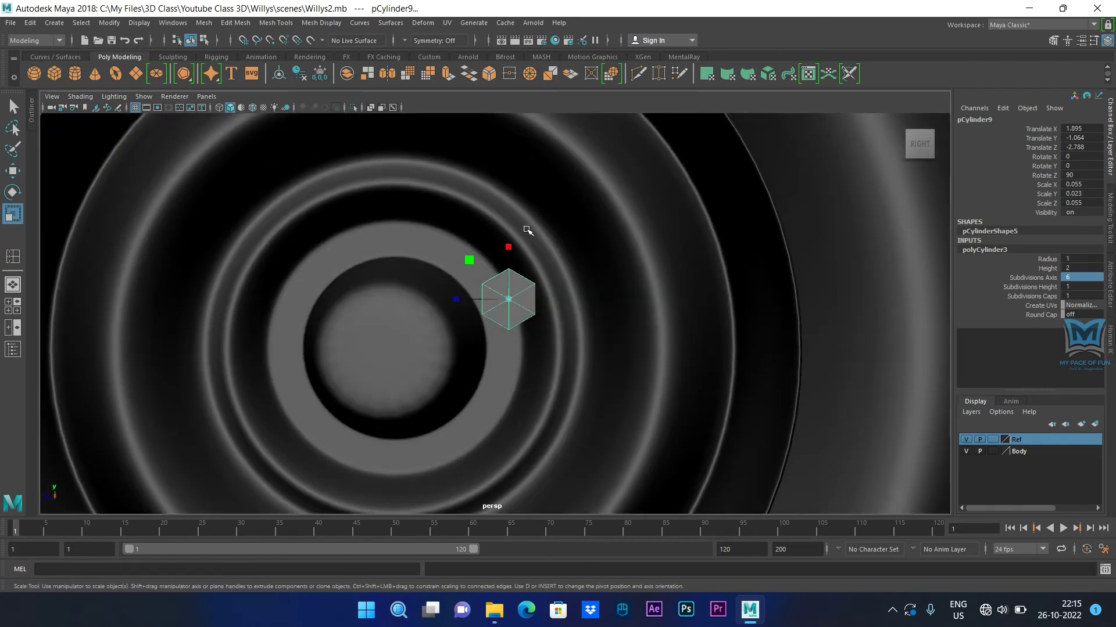
{"action": "left_click", "coordinate": [512, 225]}
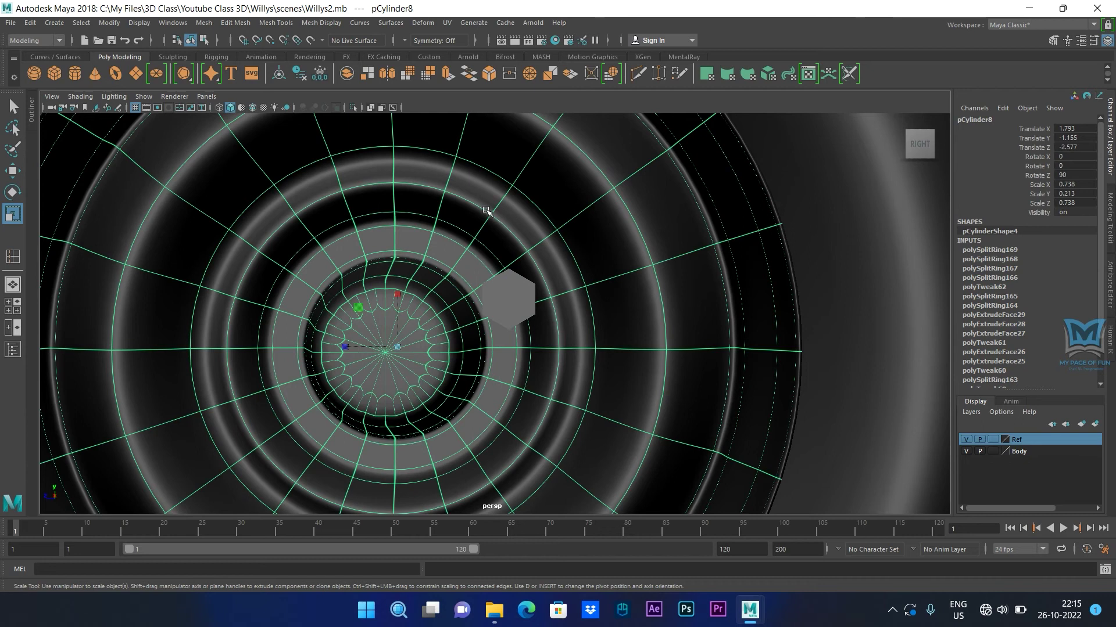
{"action": "right_click_drag", "start_coordinate": [464, 189], "coordinate": [473, 162]}
{"action": "double_click", "coordinate": [473, 166]}
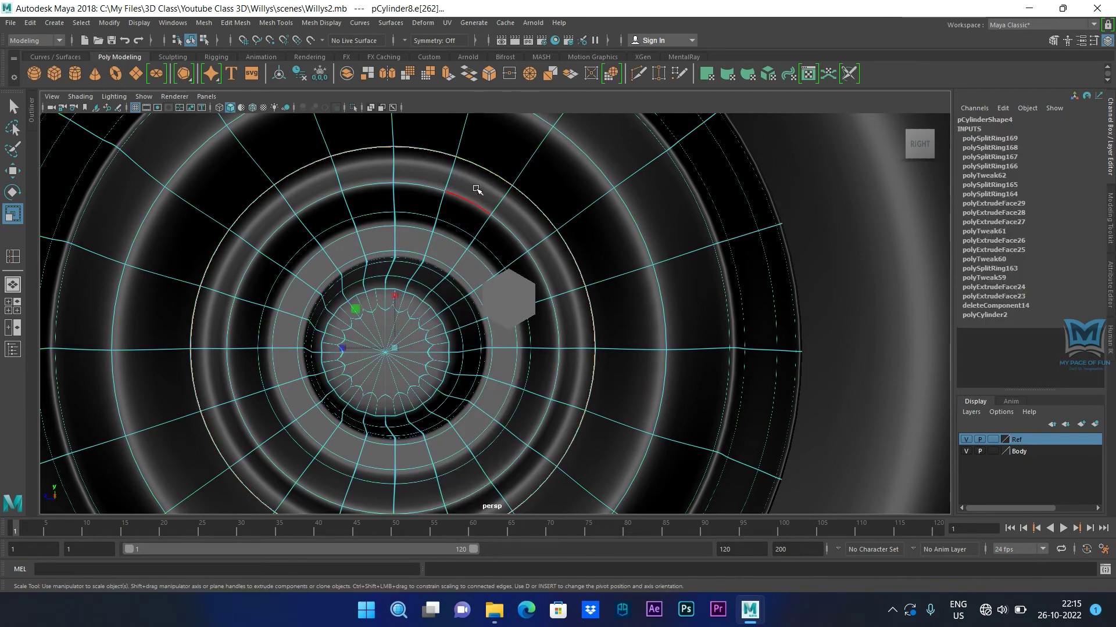
{"action": "double_click", "coordinate": [471, 204]}
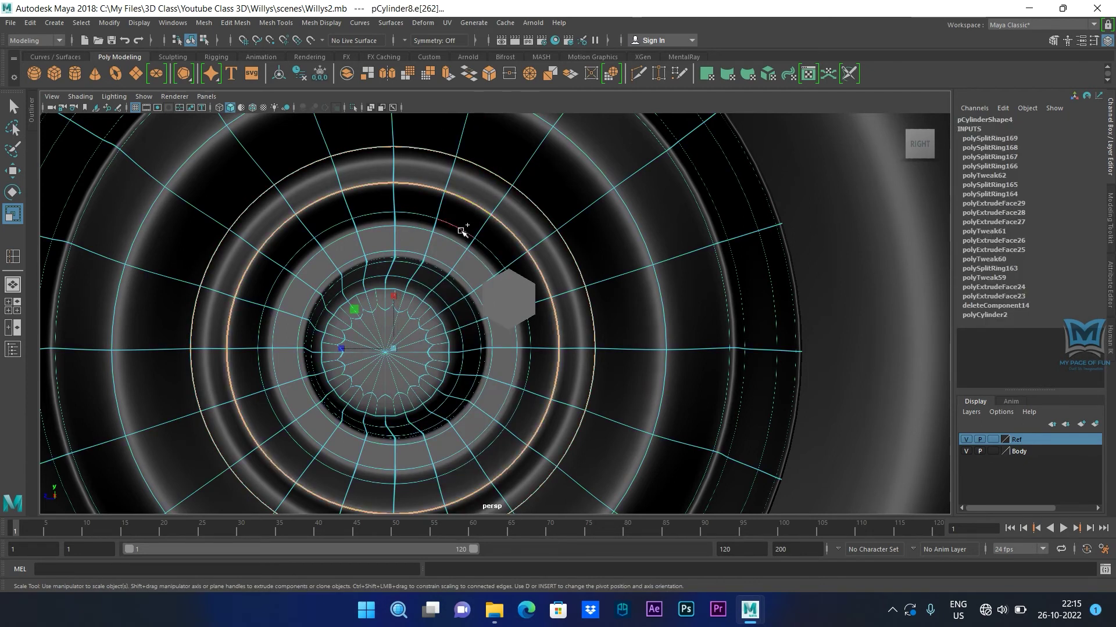
{"action": "left_click_drag", "start_coordinate": [392, 349], "coordinate": [554, 367]}
{"action": "double_click", "coordinate": [644, 227]}
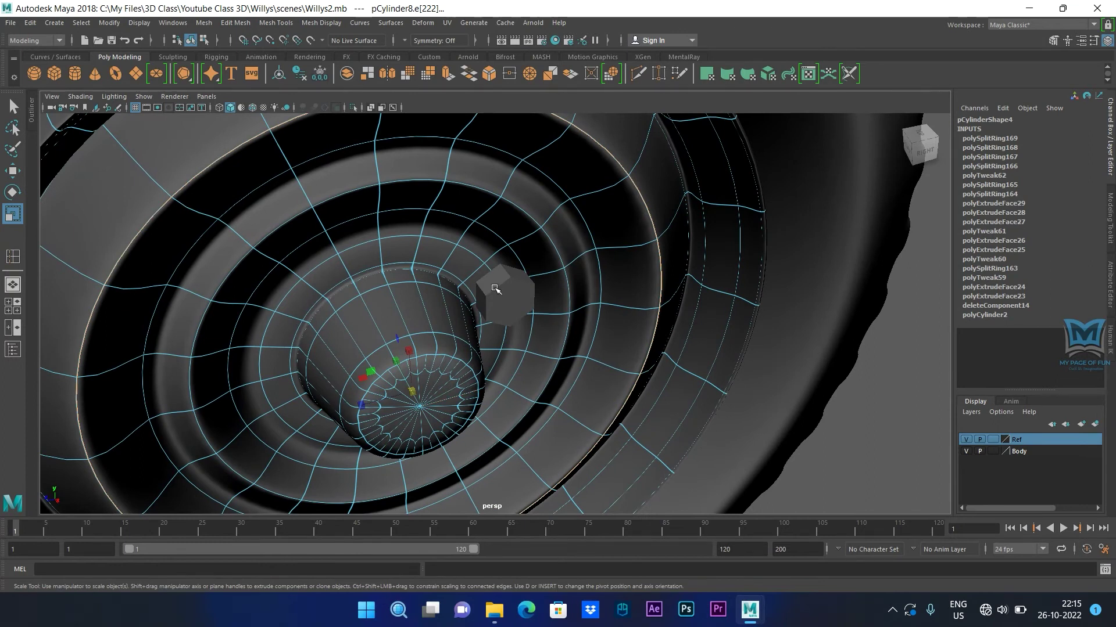
Step: Return to object selection and move the hexagonal bolt inward against the rim, to Translate X 1.868
{"action": "key", "text": "w"}
{"action": "left_click", "coordinate": [529, 334]}
{"action": "right_click_drag", "start_coordinate": [592, 199], "coordinate": [645, 184]}
{"action": "left_click", "coordinate": [526, 317]}
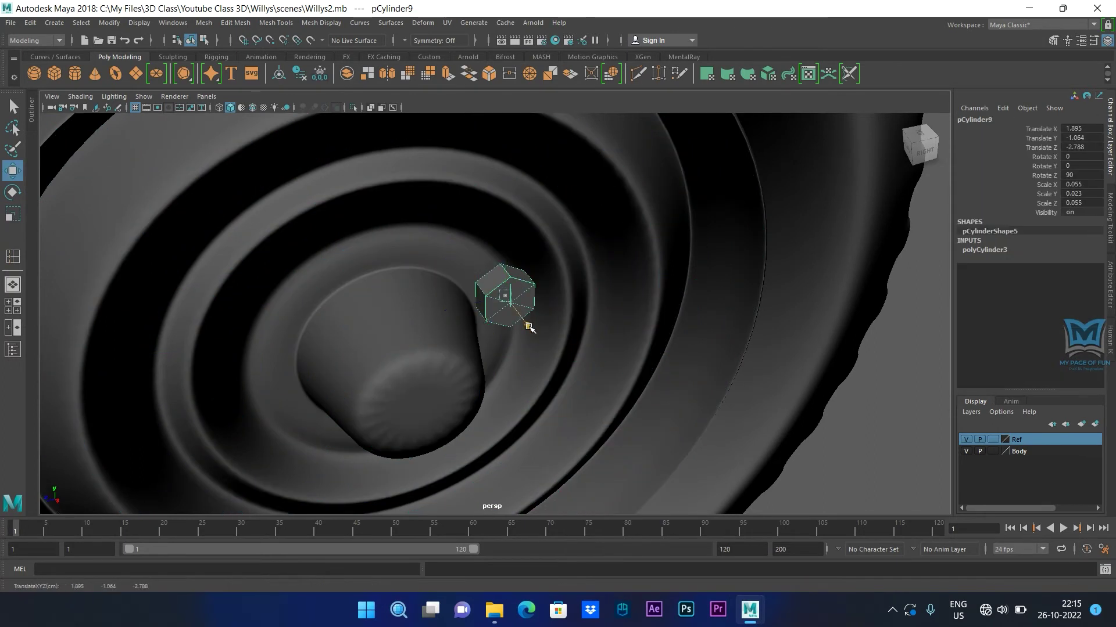
{"action": "mouse_move", "coordinate": [529, 329]}
{"action": "left_mouse_down"}
{"action": "mouse_move", "coordinate": [511, 311]}
{"action": "mouse_move", "coordinate": [524, 341]}
{"action": "mouse_move", "coordinate": [520, 308]}
{"action": "mouse_move", "coordinate": [527, 316]}
{"action": "left_mouse_up"}
Step: Bevel the hexagonal bolt with a fractional width of 0.3 and 2 segments, and preview it in smooth display
{"action": "left_click", "coordinate": [204, 23]}
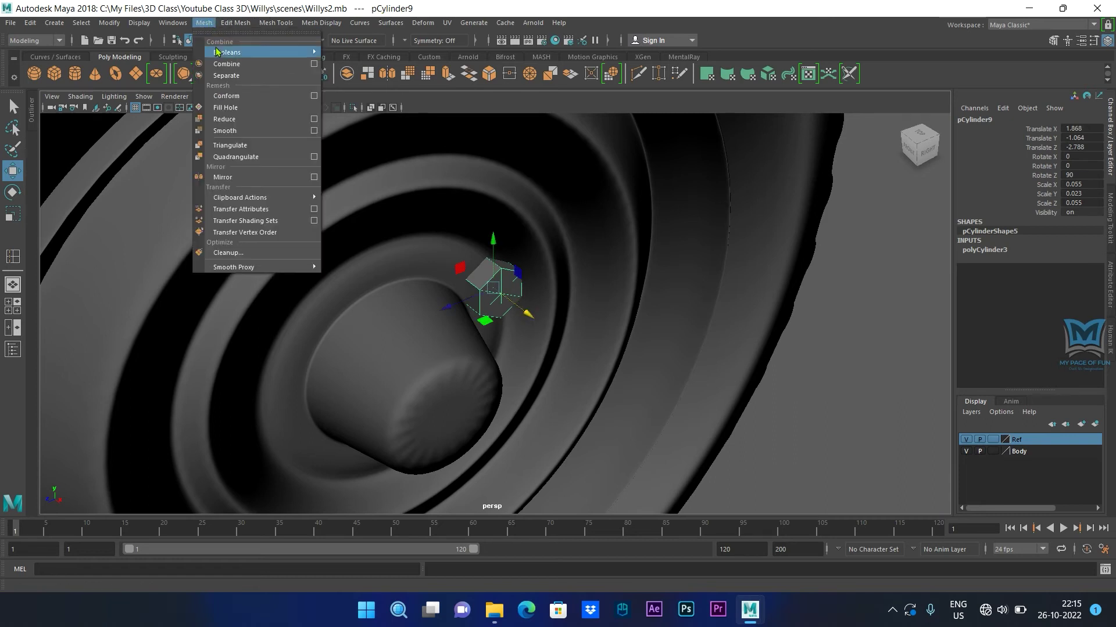
{"action": "mouse_move", "coordinate": [233, 23]}
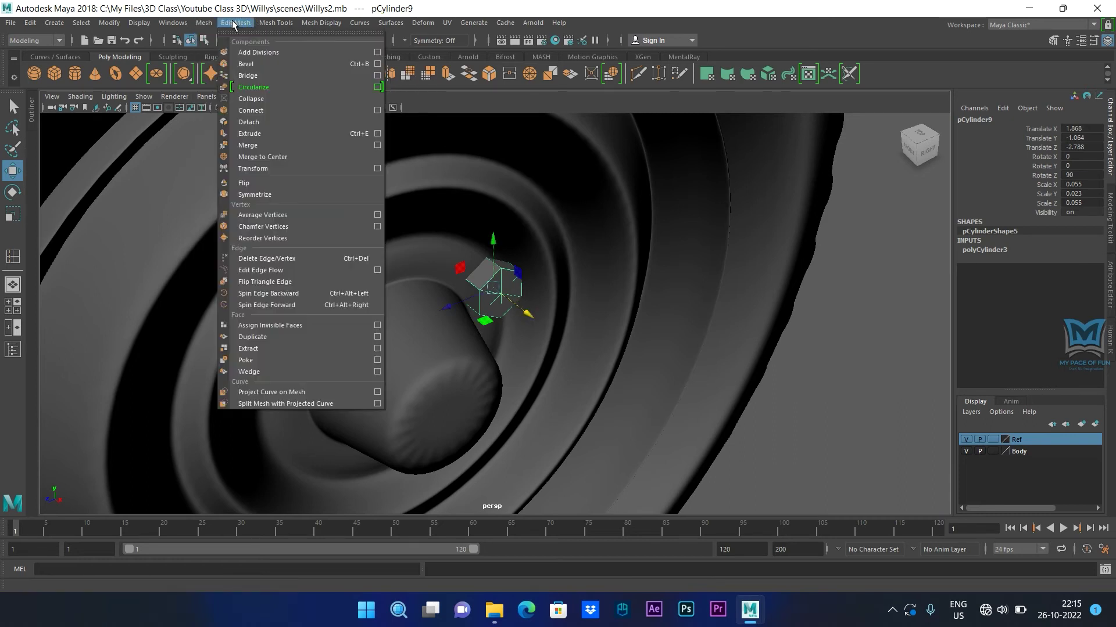
{"action": "left_click", "coordinate": [378, 64]}
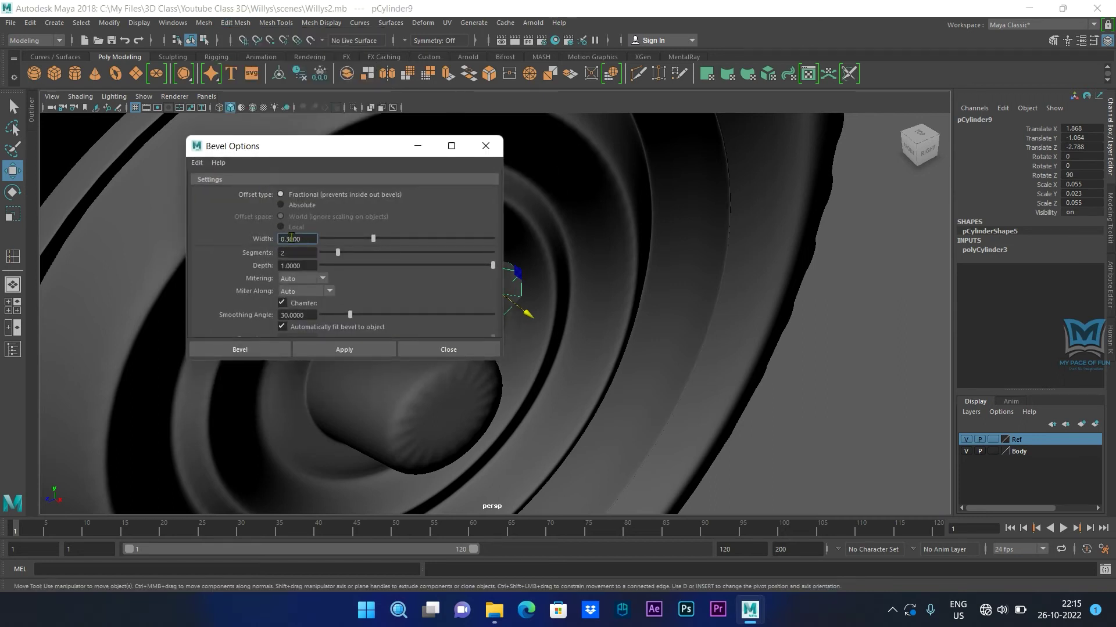
{"action": "left_click", "coordinate": [259, 352]}
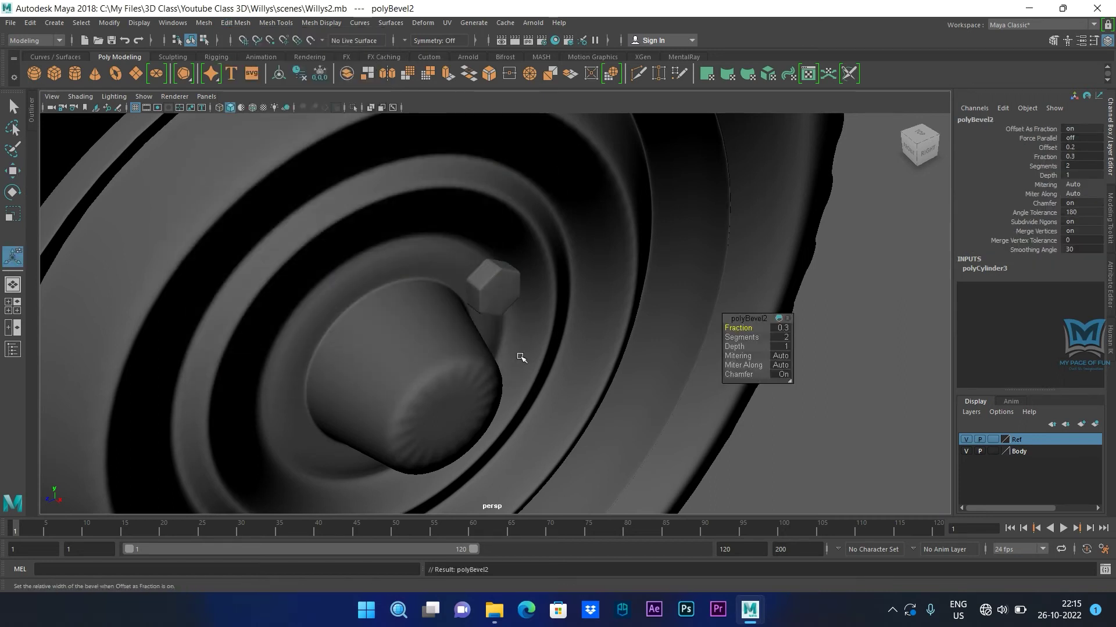
{"action": "key", "text": "3"}
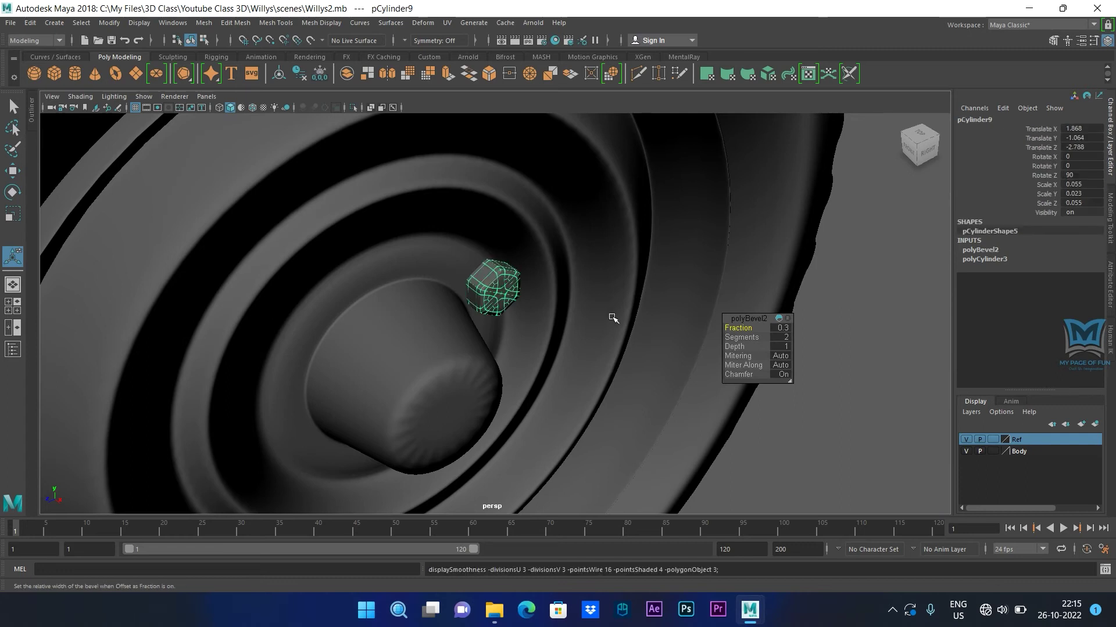
{"action": "key", "text": "1"}
Step: Examine the bolt on the wheel from several angles and compare its position with the bolts in the side-view blueprint
{"action": "left_click", "coordinate": [874, 283]}
{"action": "left_click_drag", "start_coordinate": [668, 386], "coordinate": [520, 301], "text": "alt"}
{"action": "scroll", "coordinate": [660, 363], "scroll_direction": "down", "scroll_amount": 5}
{"action": "left_click_drag", "start_coordinate": [671, 428], "coordinate": [618, 425], "text": "alt"}
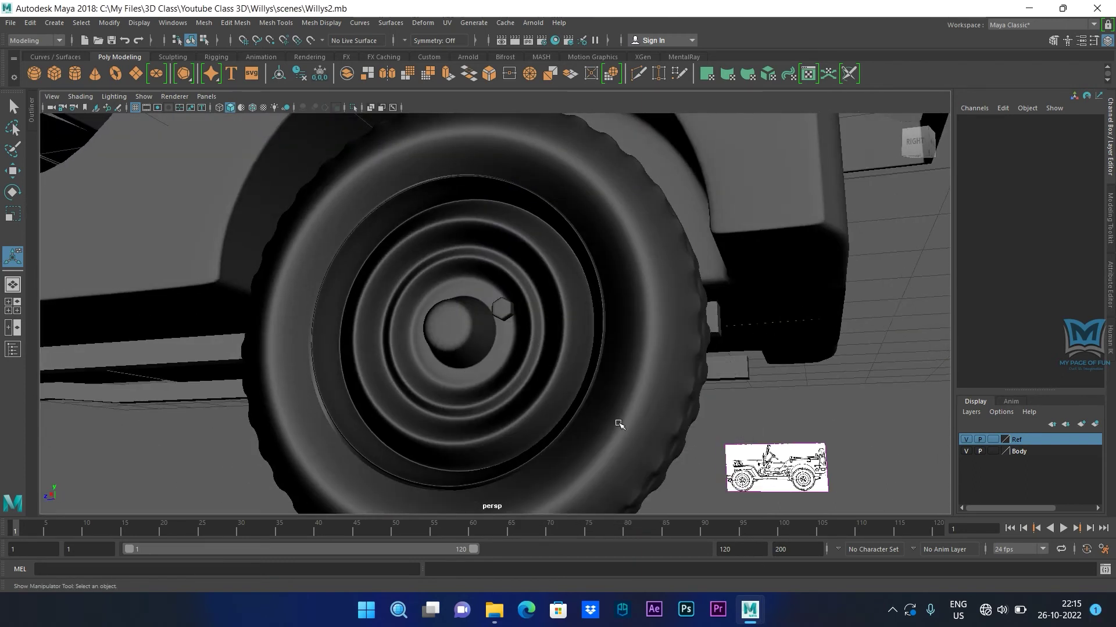
{"action": "key", "text": "space"}
{"action": "key", "text": "space"}
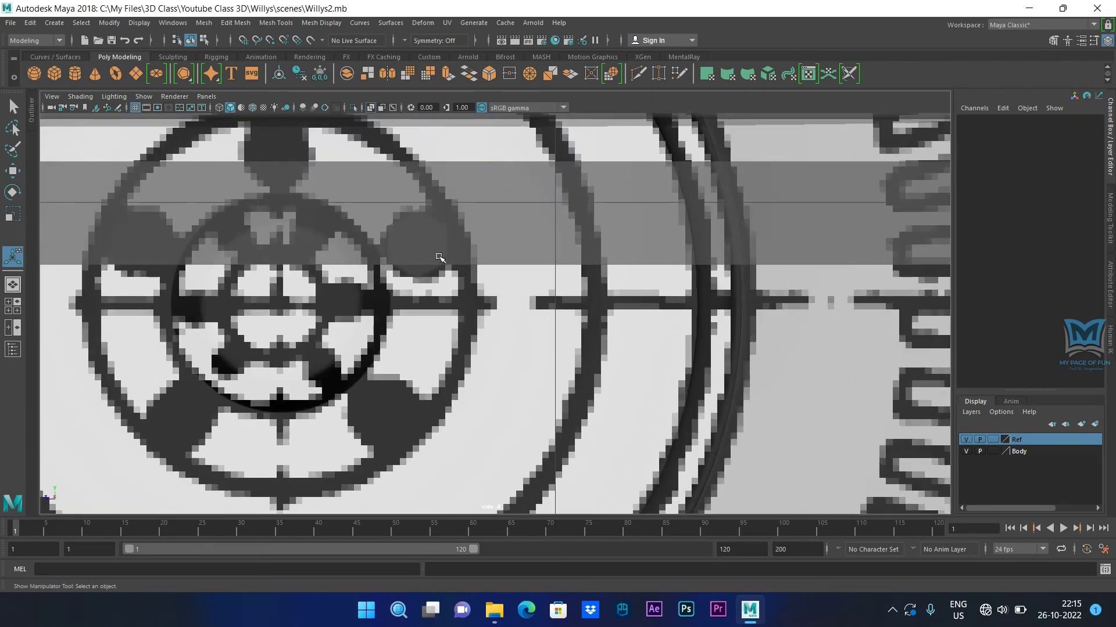
{"action": "key", "text": "space"}
{"action": "key", "text": "space"}
{"action": "left_click_drag", "start_coordinate": [573, 273], "coordinate": [611, 282], "text": "alt"}
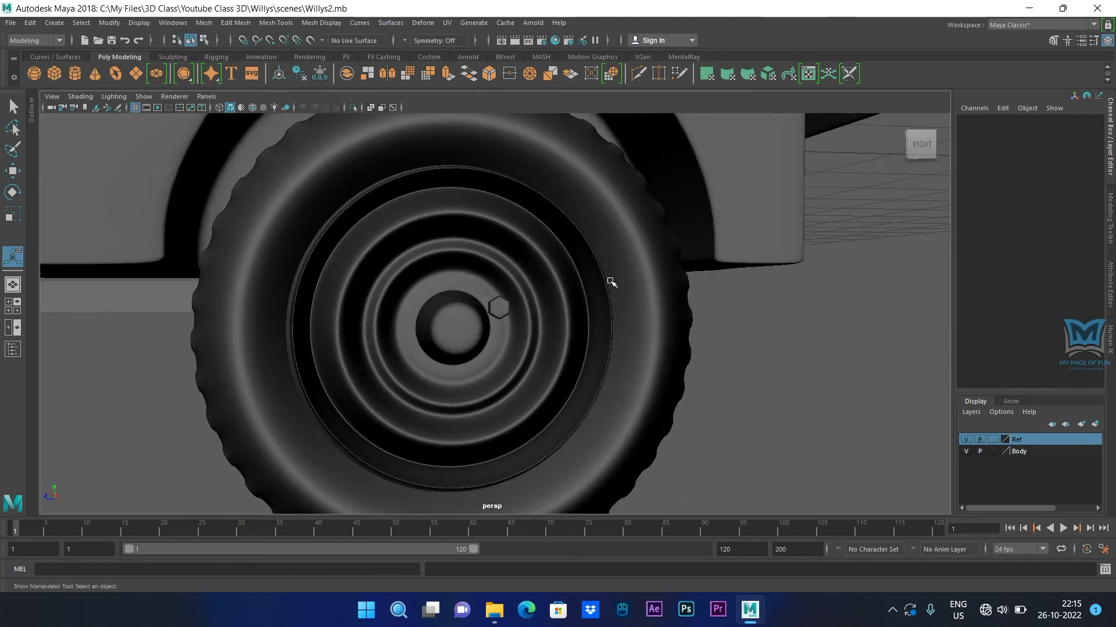
{"action": "left_click", "coordinate": [503, 308]}
{"action": "scroll", "coordinate": [538, 393], "scroll_direction": "up", "scroll_amount": 5}
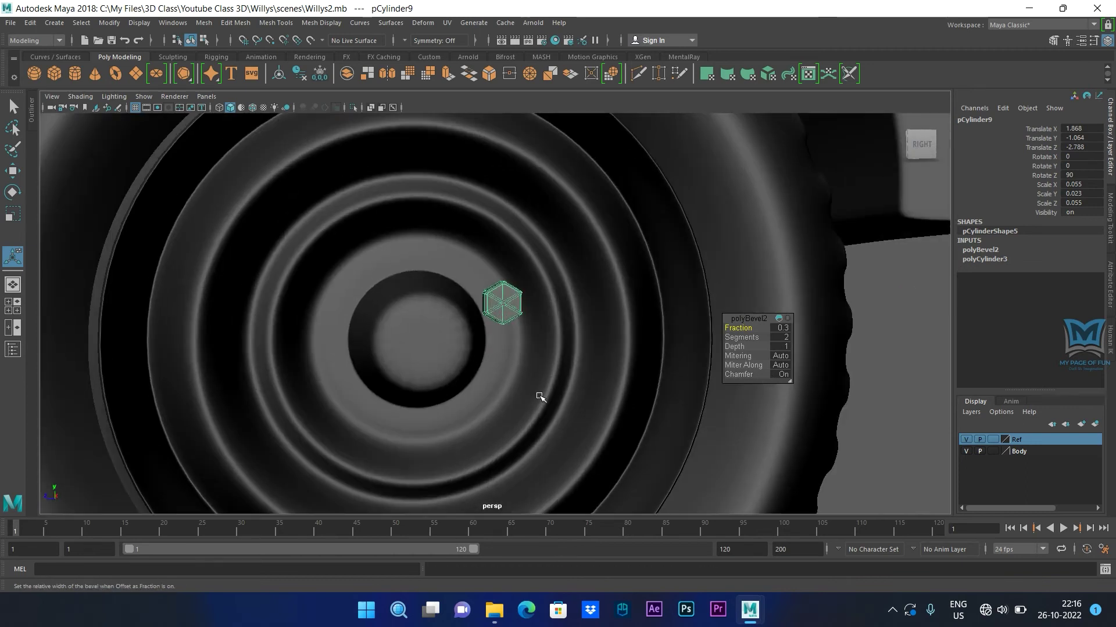
{"action": "mouse_move", "coordinate": [463, 306]}
{"action": "left_mouse_down", "text": "alt"}
{"action": "mouse_move", "coordinate": [498, 330]}
{"action": "mouse_move", "coordinate": [468, 321]}
{"action": "left_mouse_up", "text": "alt"}
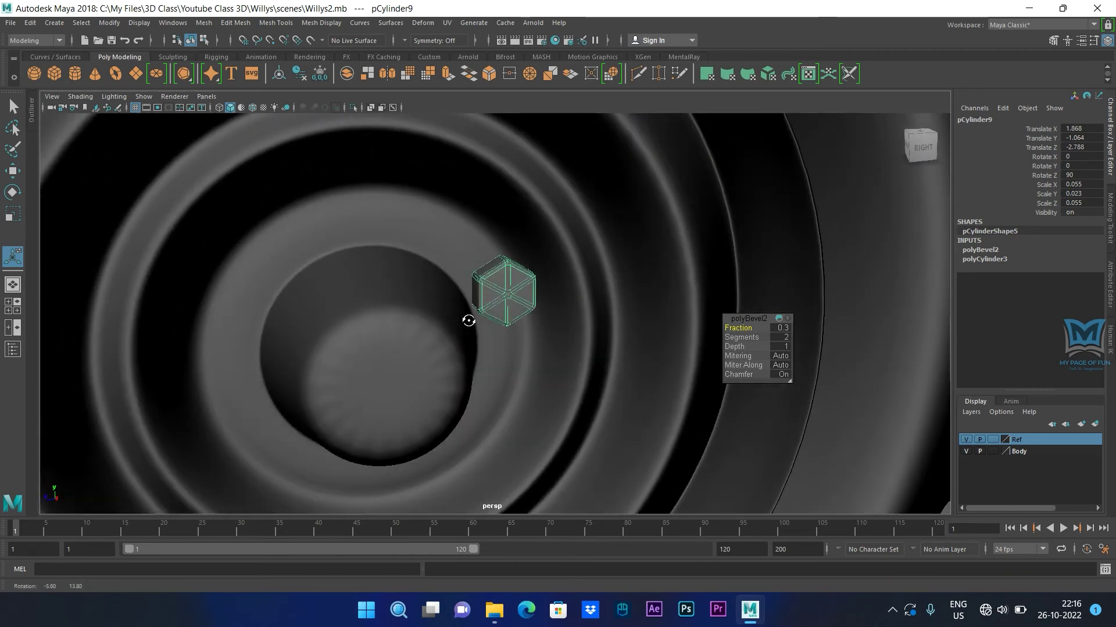
Step: Create a polygon cylinder and rotate it to Rotate Z 90 so that it faces the same way as the wheel
{"action": "left_click", "coordinate": [74, 78]}
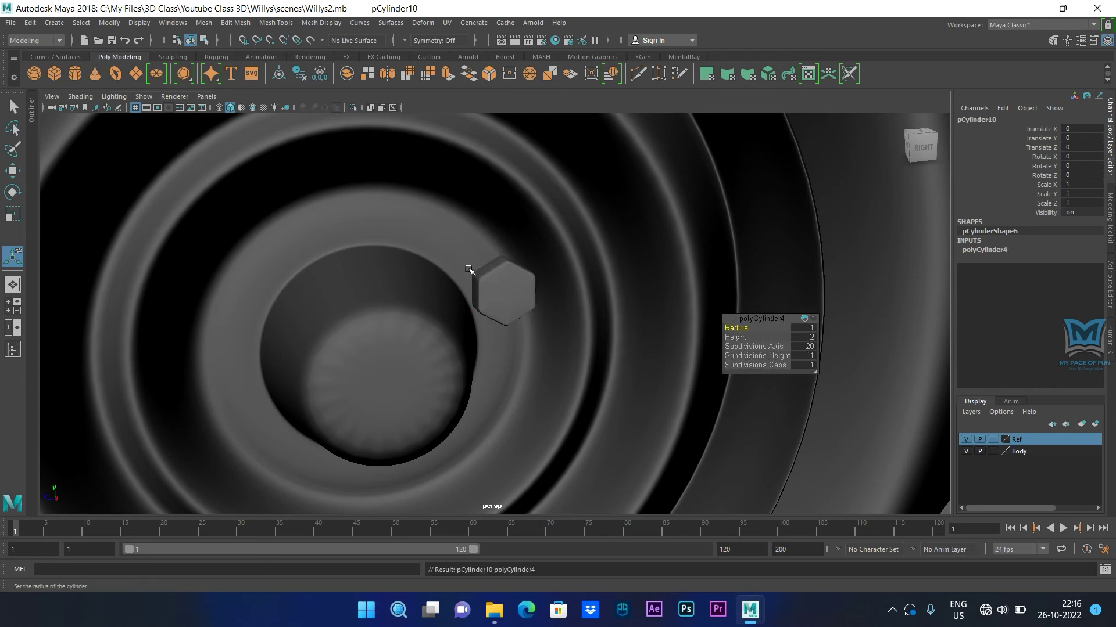
{"action": "scroll", "coordinate": [528, 323], "scroll_direction": "down", "scroll_amount": 5}
{"action": "scroll", "coordinate": [134, 270], "scroll_direction": "down", "scroll_amount": 4}
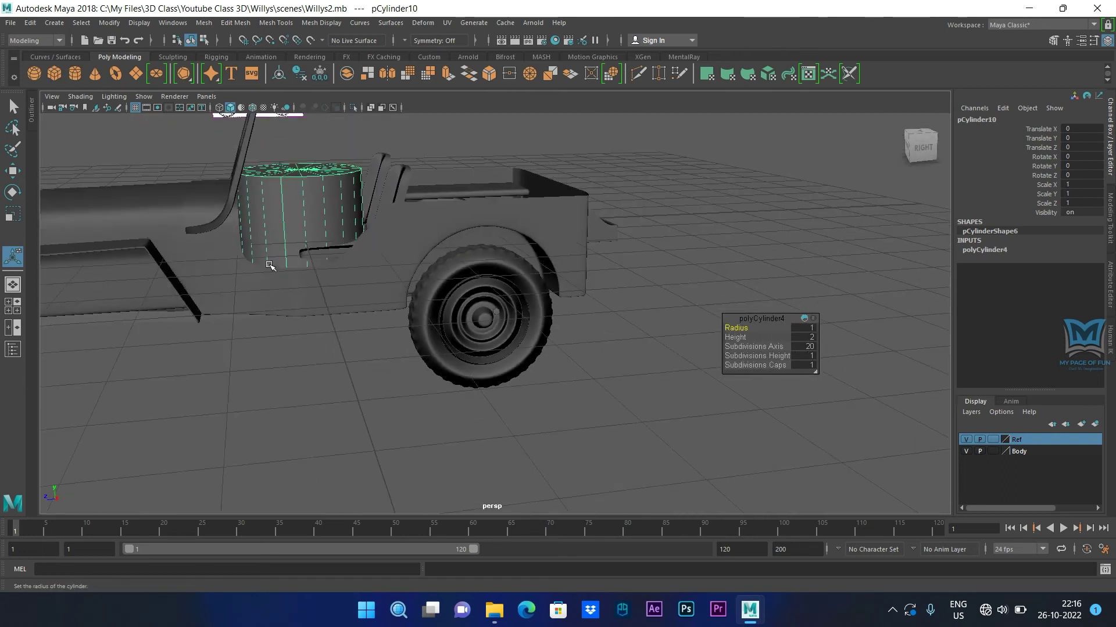
{"action": "key", "text": "e"}
{"action": "left_click_drag", "start_coordinate": [304, 198], "coordinate": [304, 264]}
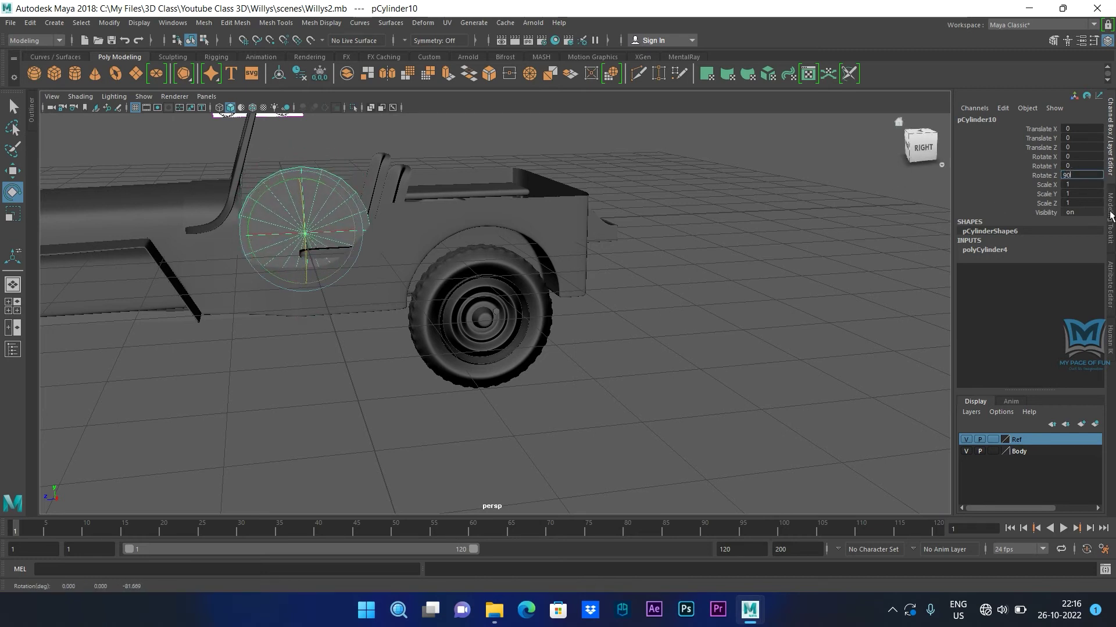
{"action": "key", "text": "Return"}
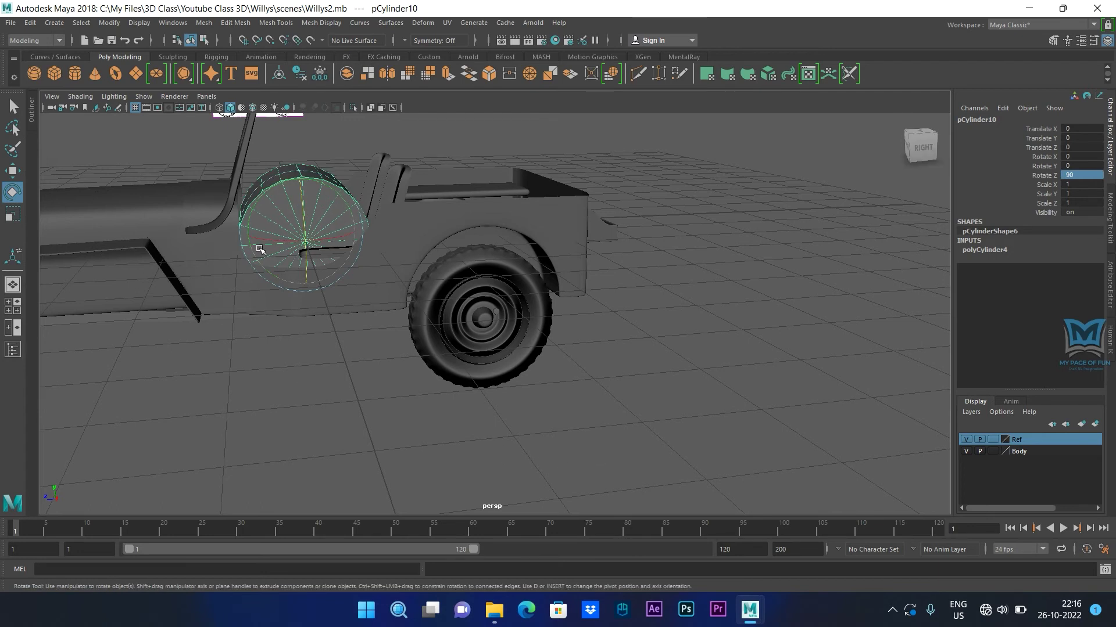
Step: Position the cylinder over the hexagonal bolt in the side view at Translate Y -1.064, Z -2.787, and scale it uniformly to 0.025
{"action": "key", "text": "w"}
{"action": "key", "text": "space"}
{"action": "key", "text": "space"}
{"action": "scroll", "coordinate": [410, 307], "scroll_direction": "down", "scroll_amount": 10}
{"action": "scroll", "coordinate": [412, 308], "scroll_direction": "up", "scroll_amount": 3}
{"action": "left_click_drag", "start_coordinate": [372, 269], "coordinate": [482, 315]}
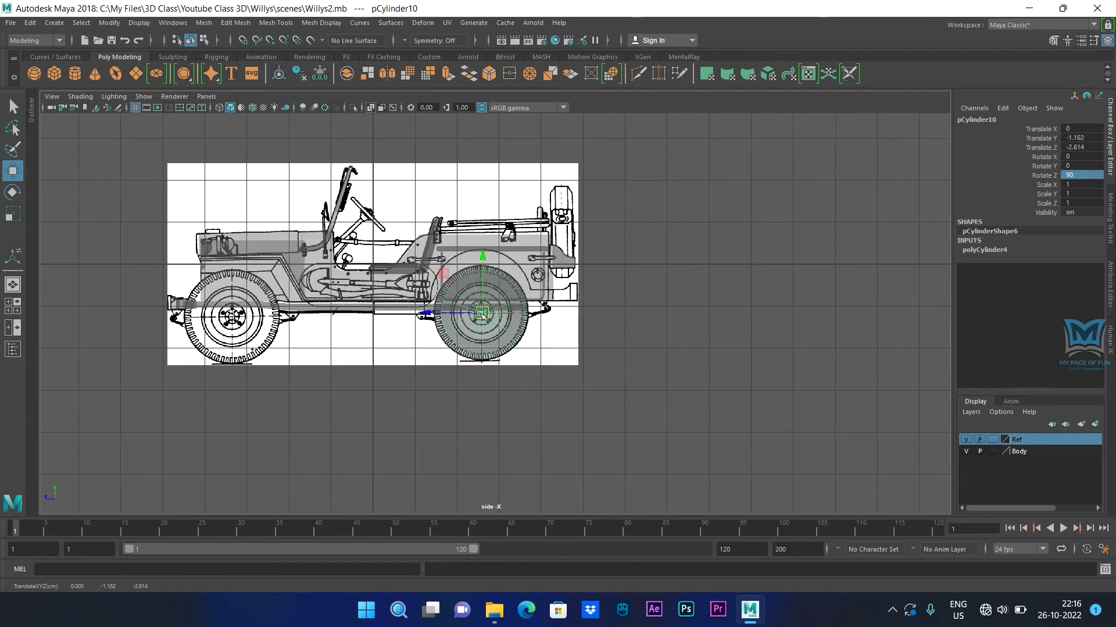
{"action": "scroll", "coordinate": [482, 315], "scroll_direction": "up", "scroll_amount": 10}
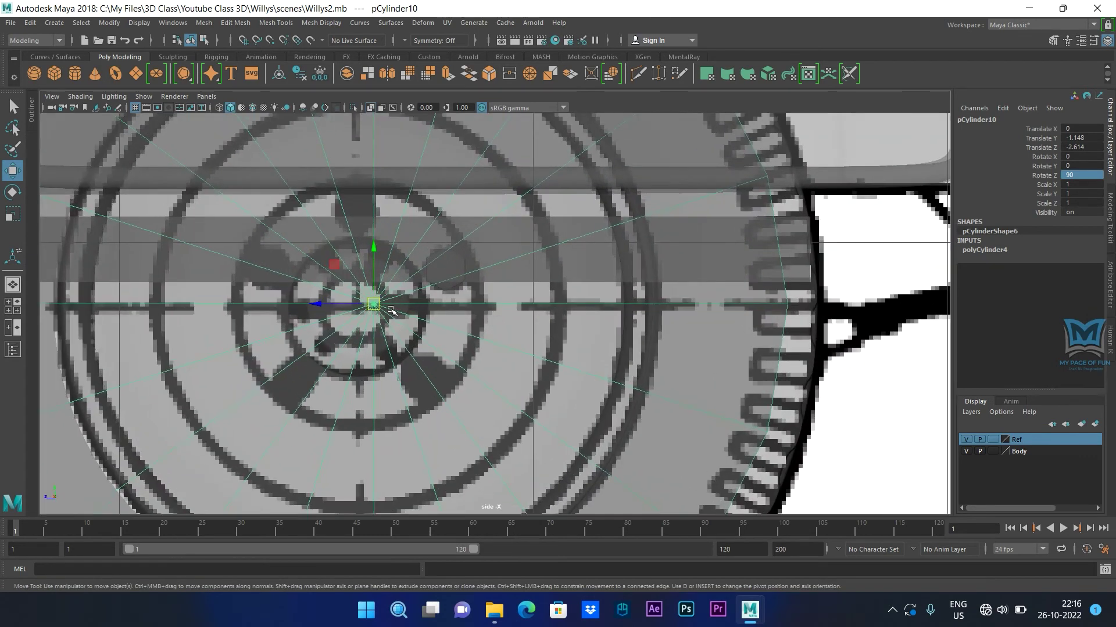
{"action": "left_click_drag", "start_coordinate": [382, 306], "coordinate": [1, 301]}
{"action": "key", "text": "r"}
{"action": "left_click_drag", "start_coordinate": [446, 269], "coordinate": [195, 272]}
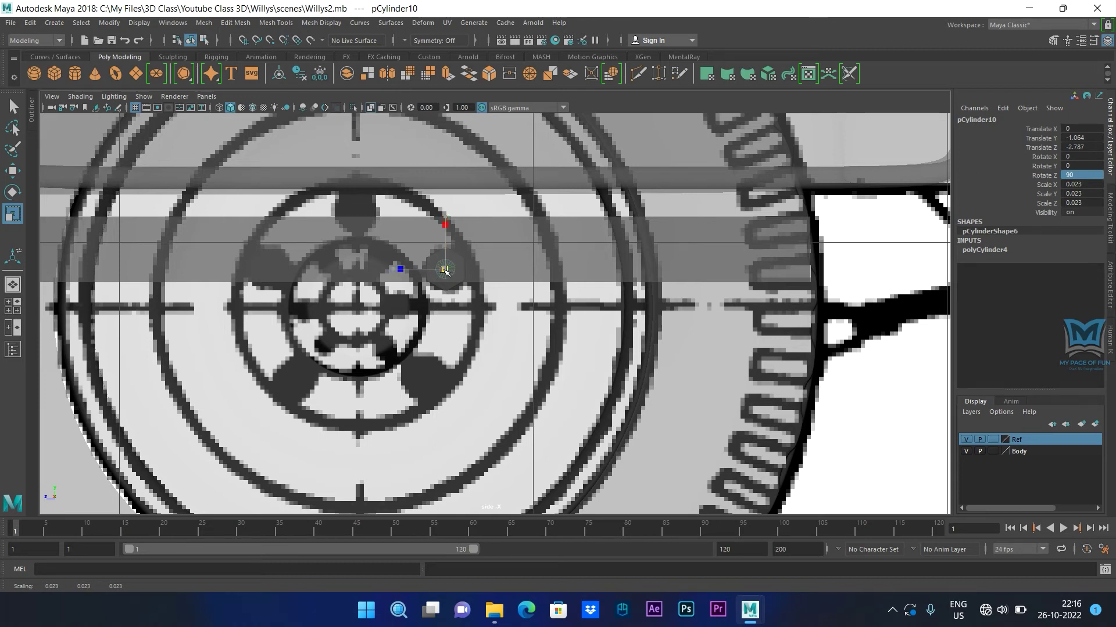
Step: Move the small cylinder out along X to Translate X 1.969 so that it stands clear in front of the hexagonal bolt
{"action": "key", "text": "space"}
{"action": "key", "text": "space"}
{"action": "left_click_drag", "start_coordinate": [642, 209], "coordinate": [645, 262], "text": "alt"}
{"action": "scroll", "coordinate": [464, 271], "scroll_direction": "up", "scroll_amount": 3}
{"action": "key", "text": "w"}
{"action": "left_click_drag", "start_coordinate": [431, 279], "coordinate": [494, 323]}
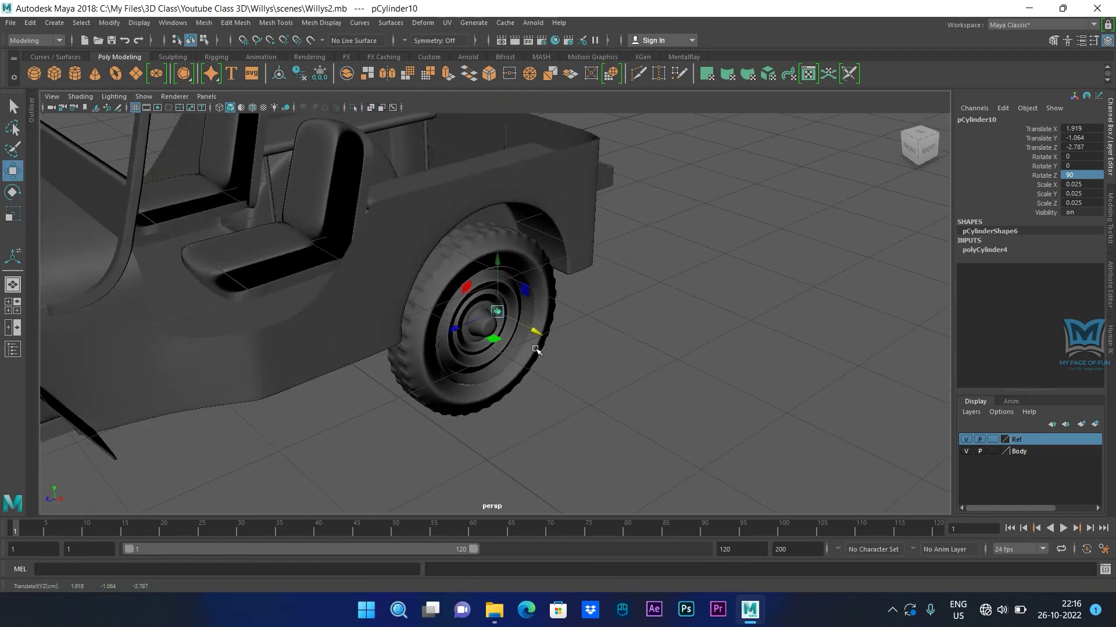
{"action": "scroll", "coordinate": [536, 349], "scroll_direction": "up", "scroll_amount": 5}
{"action": "left_click_drag", "start_coordinate": [570, 295], "coordinate": [531, 294]}
{"action": "left_click_drag", "start_coordinate": [523, 343], "coordinate": [572, 359], "text": "alt"}
{"action": "left_click_drag", "start_coordinate": [539, 271], "coordinate": [650, 313]}
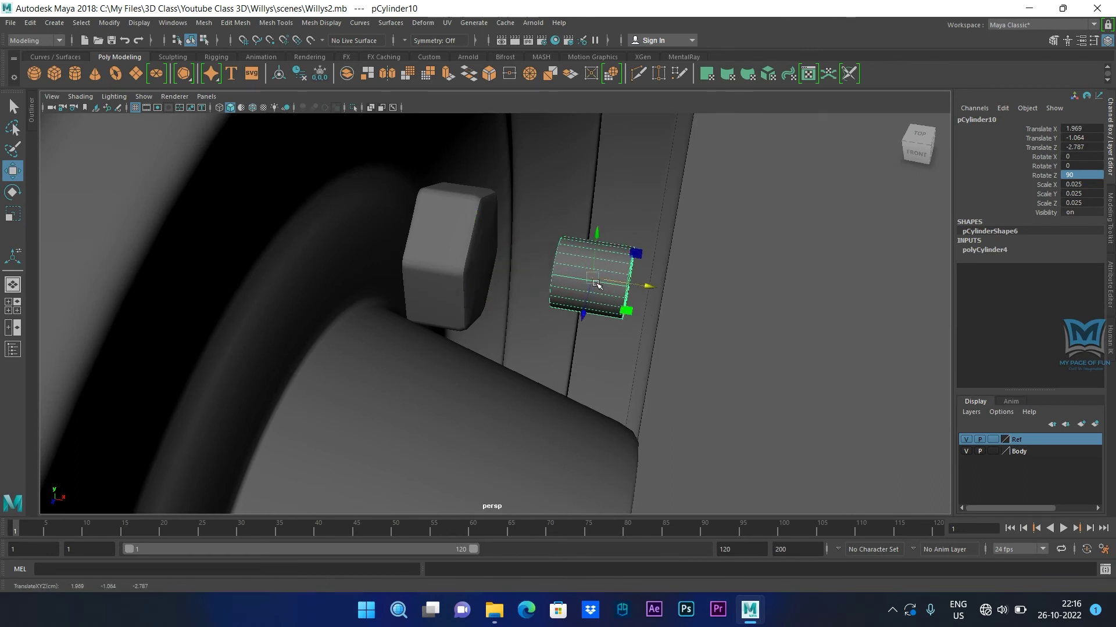
Step: Insert edge loops near both ends of the small cylinder to sharpen its rims for smoothing
{"action": "right_click_drag", "start_coordinate": [596, 269], "coordinate": [552, 281], "text": "shift"}
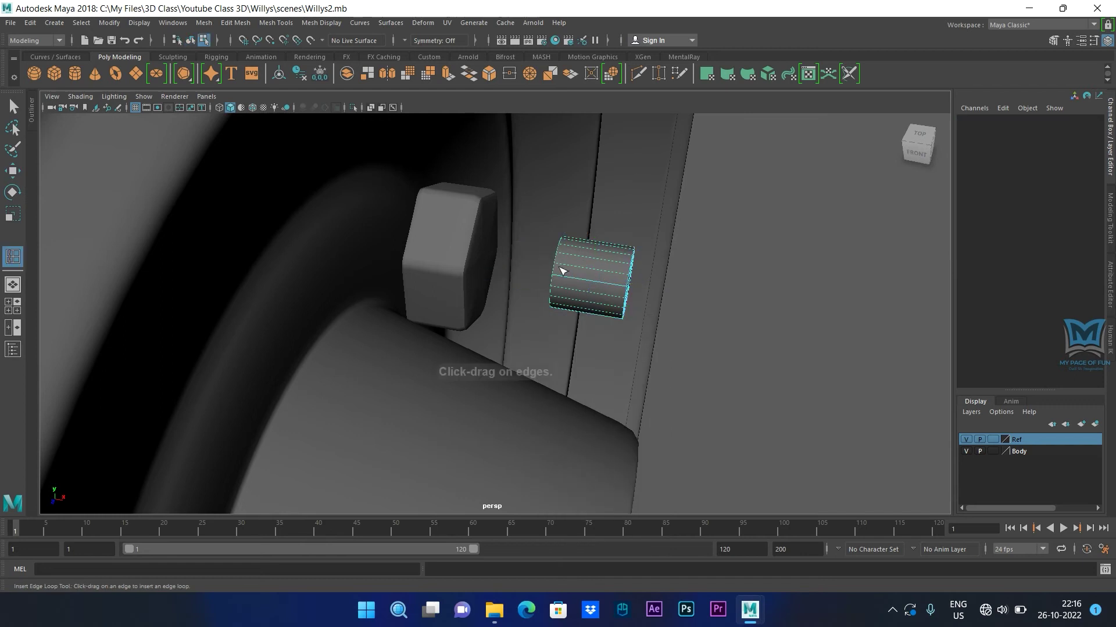
{"action": "left_click_drag", "start_coordinate": [570, 269], "coordinate": [627, 278]}
{"action": "key", "text": "q"}
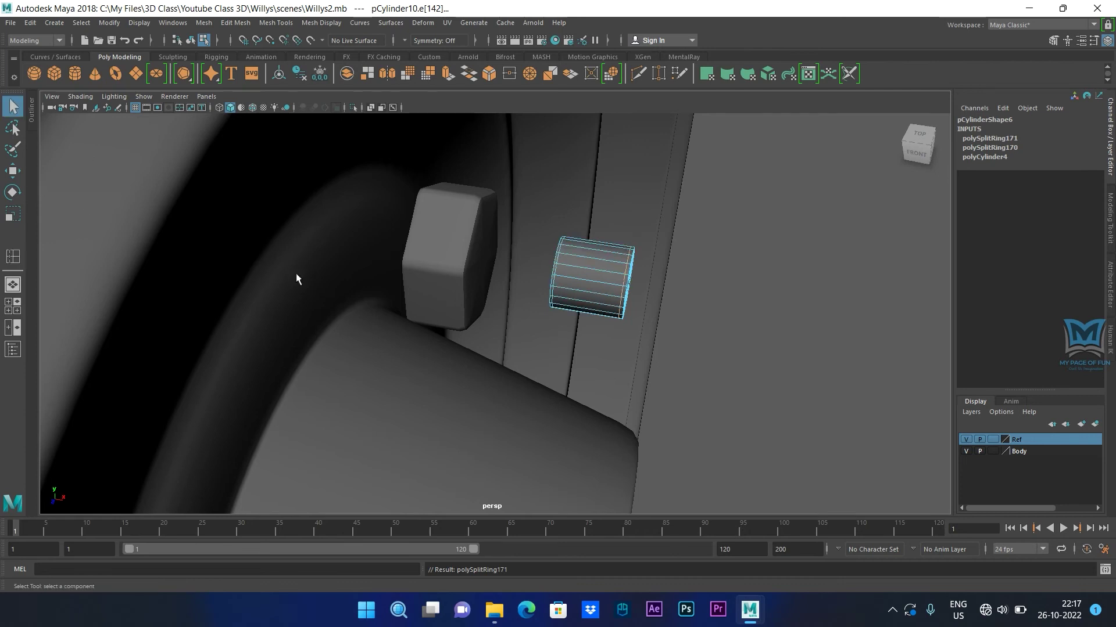
Step: Return to object selection and move the small cylinder into the face of the hexagonal bolt, to Translate X 1.882
{"action": "left_click_drag", "start_coordinate": [636, 326], "coordinate": [568, 322], "text": "alt"}
{"action": "right_click_drag", "start_coordinate": [592, 291], "coordinate": [633, 252]}
{"action": "key", "text": "w"}
{"action": "left_click_drag", "start_coordinate": [638, 315], "coordinate": [527, 285]}
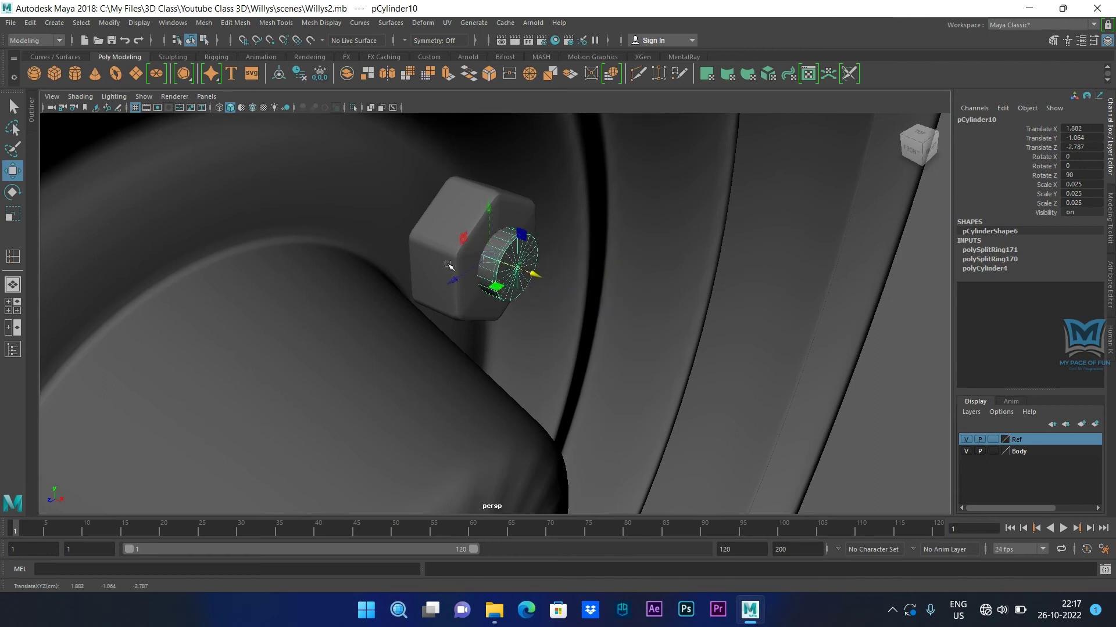
Step: Combine the hexagonal bolt and the small cylinder into one mesh
{"action": "left_click", "coordinate": [449, 249], "text": "shift"}
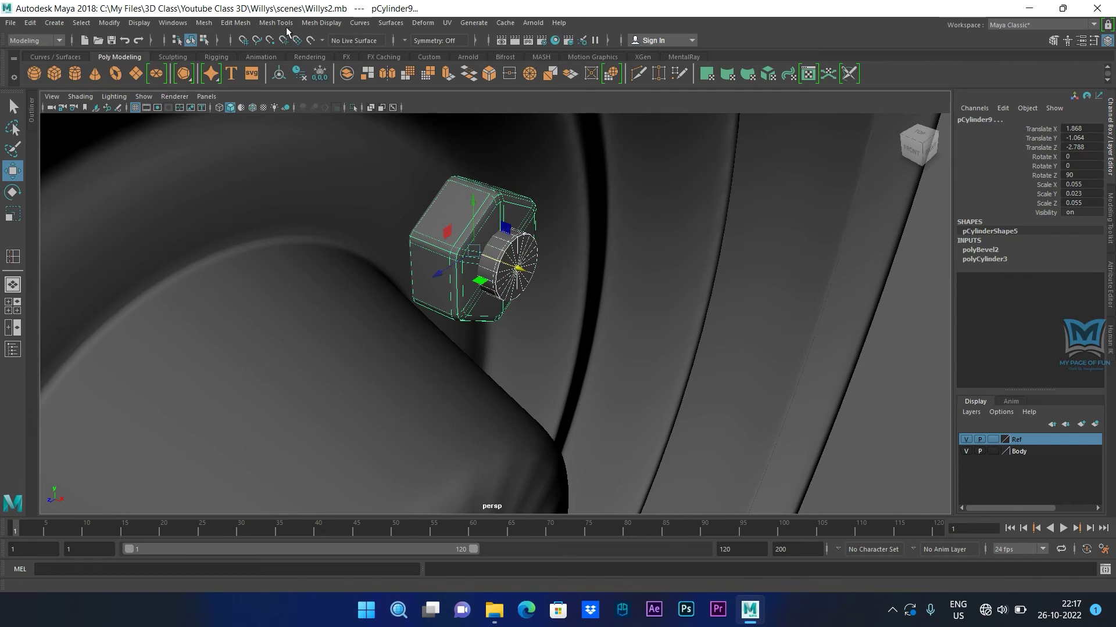
{"action": "left_click", "coordinate": [203, 22]}
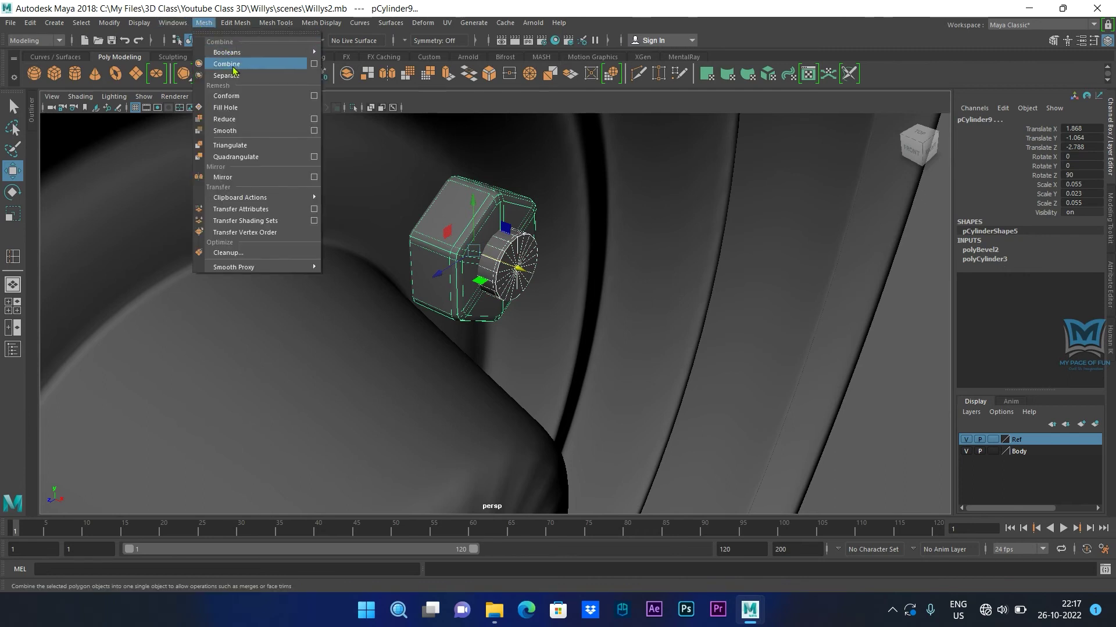
{"action": "left_click", "coordinate": [235, 69]}
Step: Duplicate the combined bolt four times in the side view and place the copies on the remaining bolt positions of the blueprint's rear wheel
{"action": "scroll", "coordinate": [433, 320], "scroll_direction": "down", "scroll_amount": 4}
{"action": "left_click_drag", "start_coordinate": [588, 396], "coordinate": [560, 384], "text": "alt"}
{"action": "key", "text": "space"}
{"action": "key", "text": "space"}
{"action": "scroll", "coordinate": [473, 272], "scroll_direction": "down", "scroll_amount": 1}
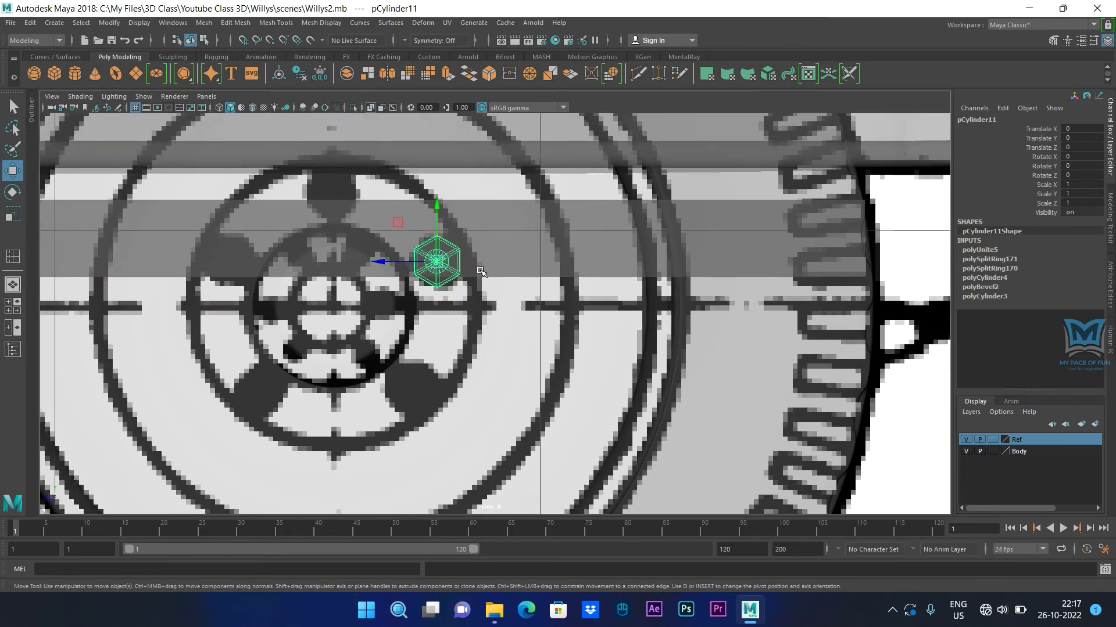
{"action": "key", "text": "ctrl+d"}
{"action": "left_click_drag", "start_coordinate": [443, 263], "coordinate": [417, 393]}
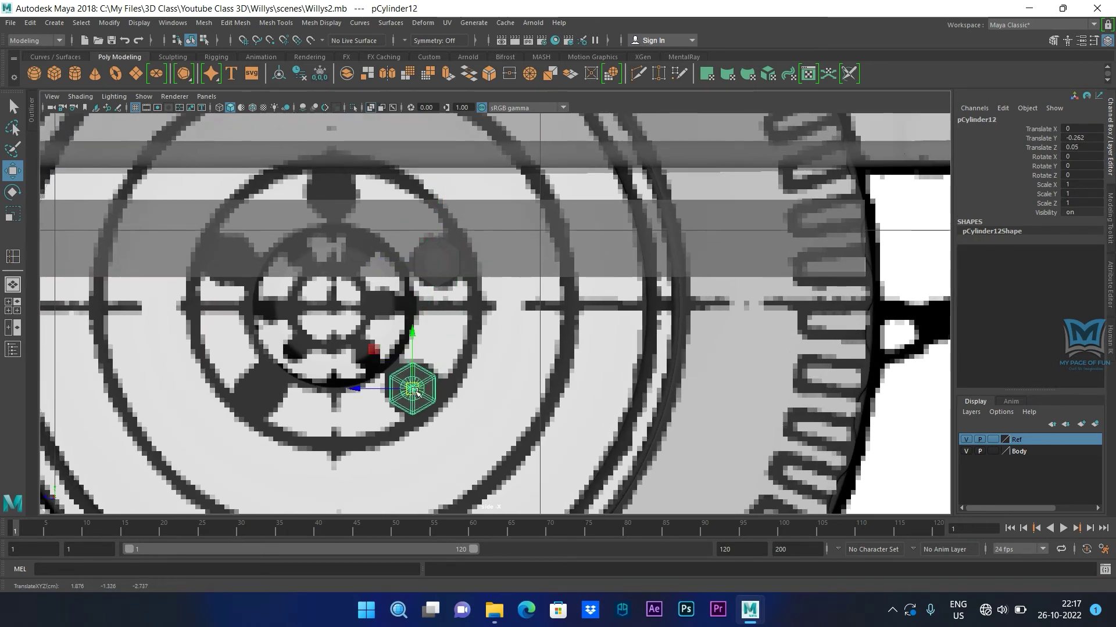
{"action": "key", "text": "ctrl+d"}
{"action": "left_click_drag", "start_coordinate": [414, 393], "coordinate": [339, 199]}
{"action": "key", "text": "ctrl+d"}
{"action": "key", "text": "ctrl+d"}
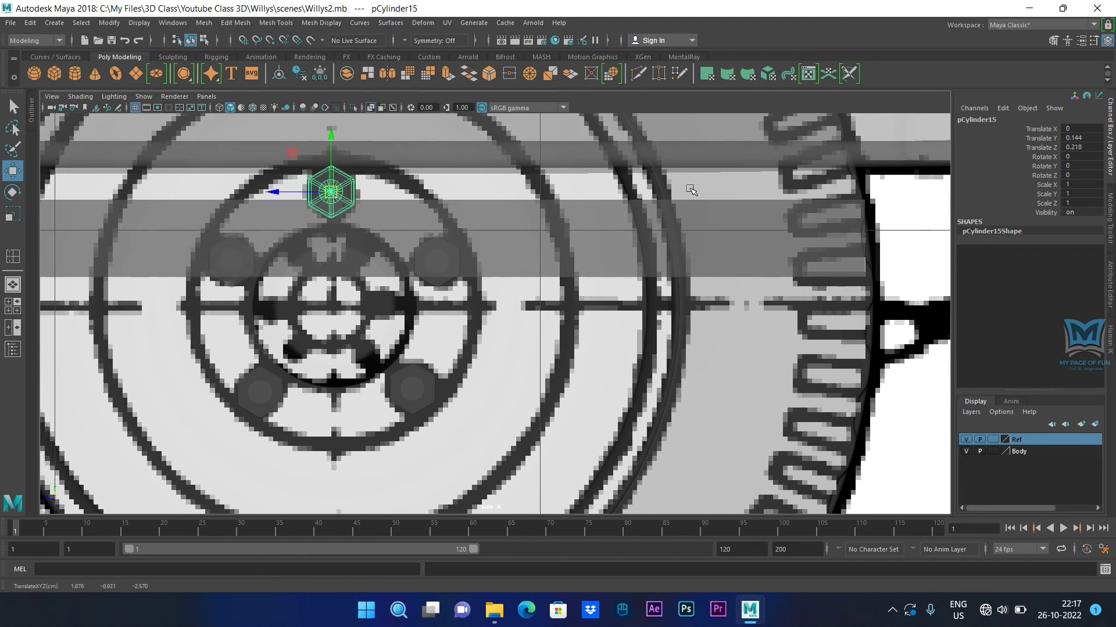
Step: Select the tyre, the rim and all five bolts, and combine them into a single wheel mesh
{"action": "key", "text": "space"}
{"action": "key", "text": "space"}
{"action": "scroll", "coordinate": [674, 292], "scroll_direction": "down", "scroll_amount": 5}
{"action": "left_click_drag", "start_coordinate": [421, 331], "coordinate": [393, 344], "text": "alt"}
{"action": "scroll", "coordinate": [479, 341], "scroll_direction": "down", "scroll_amount": 3}
{"action": "scroll", "coordinate": [478, 336], "scroll_direction": "down", "scroll_amount": 4}
{"action": "left_click", "coordinate": [498, 259]}
{"action": "left_click", "coordinate": [423, 266]}
{"action": "scroll", "coordinate": [423, 265], "scroll_direction": "up", "scroll_amount": 6}
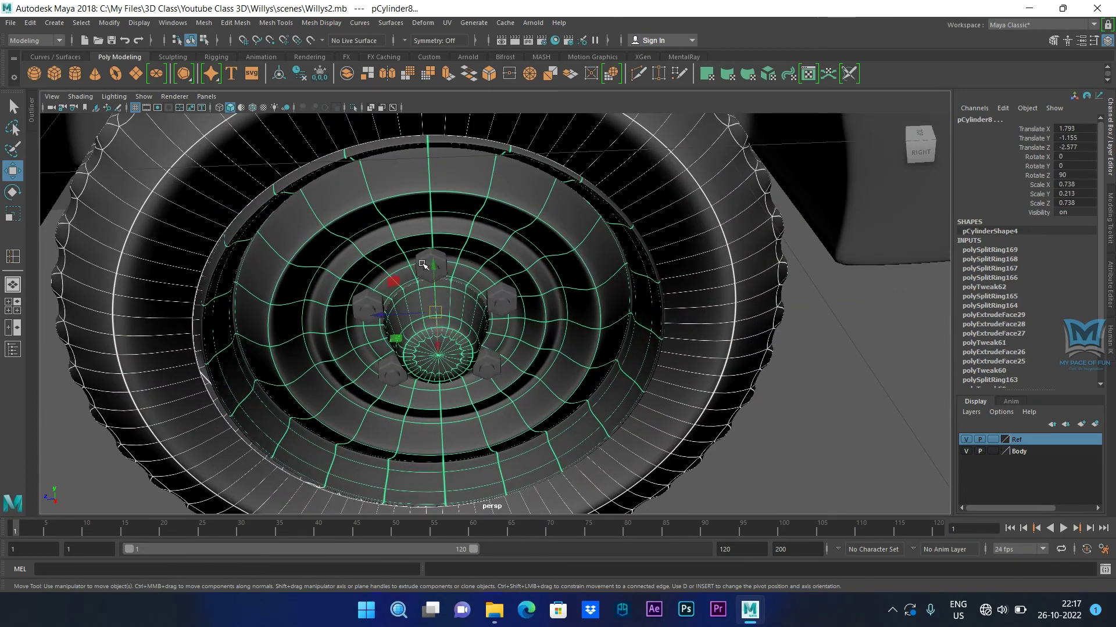
{"action": "left_click", "coordinate": [423, 265]}
{"action": "left_click", "coordinate": [500, 295], "text": "shift"}
{"action": "left_click", "coordinate": [487, 367], "text": "shift"}
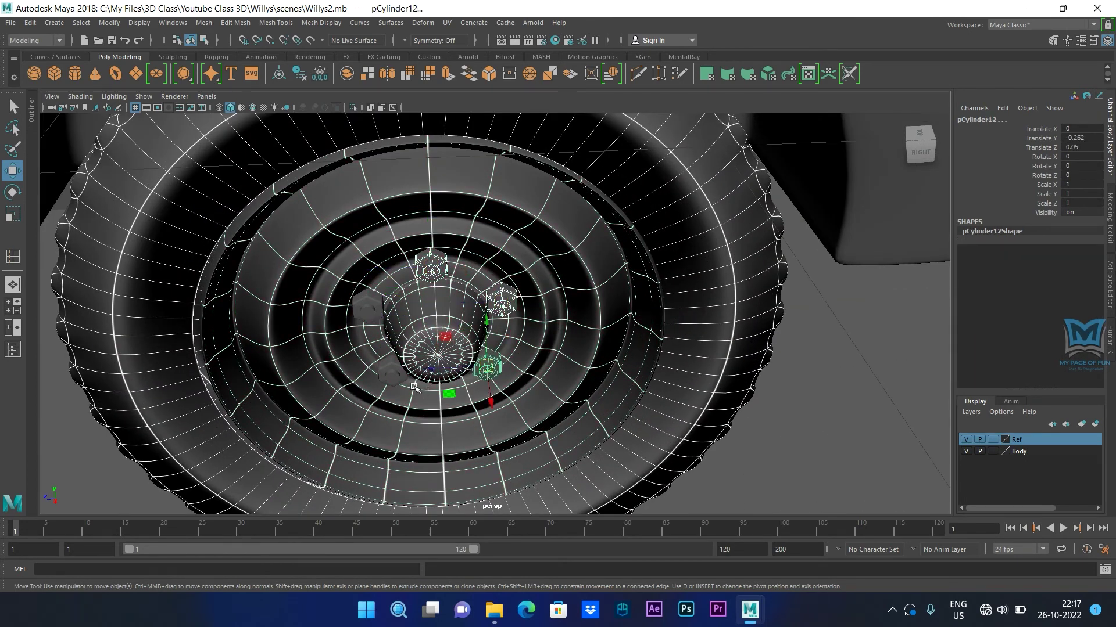
{"action": "left_click", "coordinate": [390, 374], "text": "shift"}
{"action": "left_click", "coordinate": [368, 306], "text": "shift"}
{"action": "scroll", "coordinate": [367, 306], "scroll_direction": "down", "scroll_amount": 5}
{"action": "left_click_drag", "start_coordinate": [453, 372], "coordinate": [384, 335], "text": "alt"}
{"action": "left_click_drag", "start_coordinate": [437, 377], "coordinate": [477, 293], "text": "alt"}
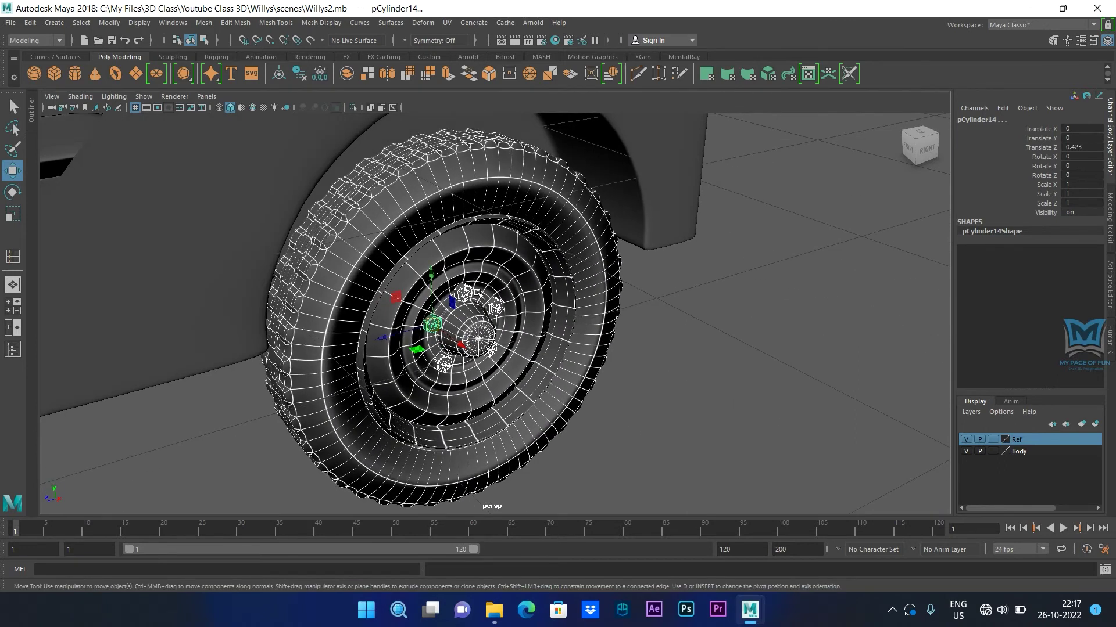
{"action": "left_click", "coordinate": [200, 23]}
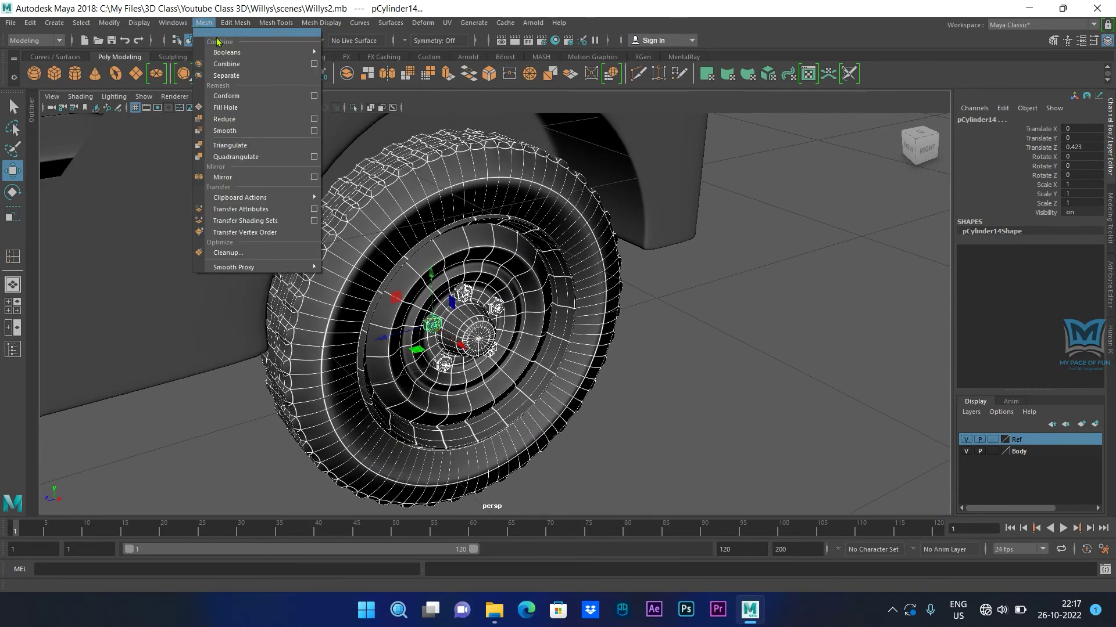
{"action": "left_click", "coordinate": [227, 64]}
{"action": "left_click_drag", "start_coordinate": [523, 302], "coordinate": [668, 383], "text": "alt"}
{"action": "left_click", "coordinate": [657, 402]}
{"action": "scroll", "coordinate": [440, 399], "scroll_direction": "down", "scroll_amount": 5}
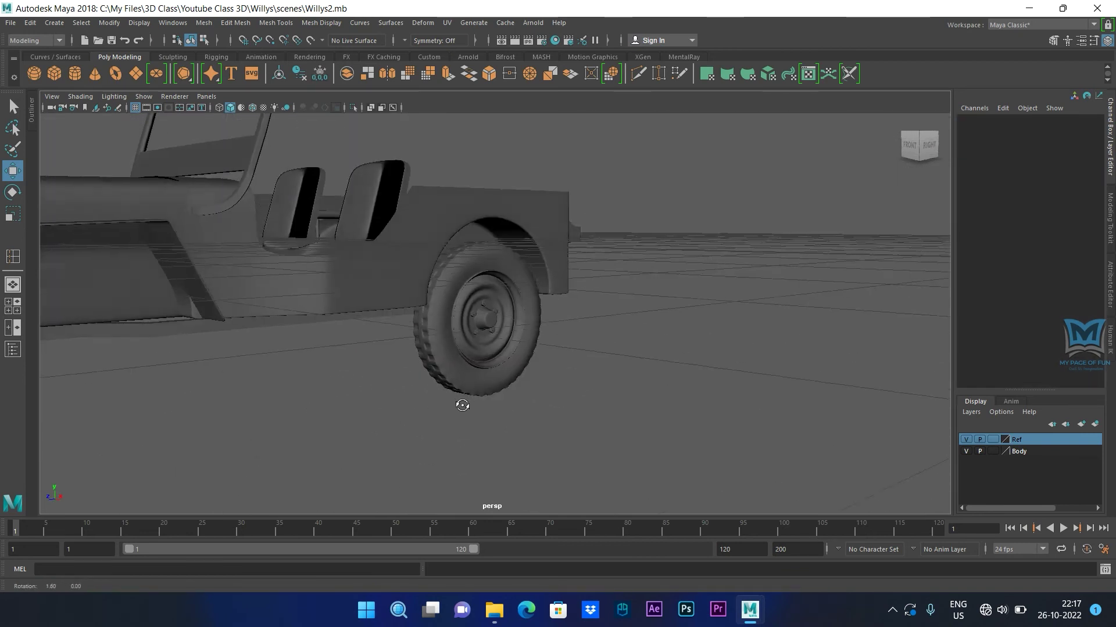
Step: Duplicate the rear wheel and move the copy onto the blueprint's front wheel in the side view, to Translate Y -0.039, Z 5.906
{"action": "left_click", "coordinate": [480, 386]}
{"action": "key", "text": "space"}
{"action": "key", "text": "space"}
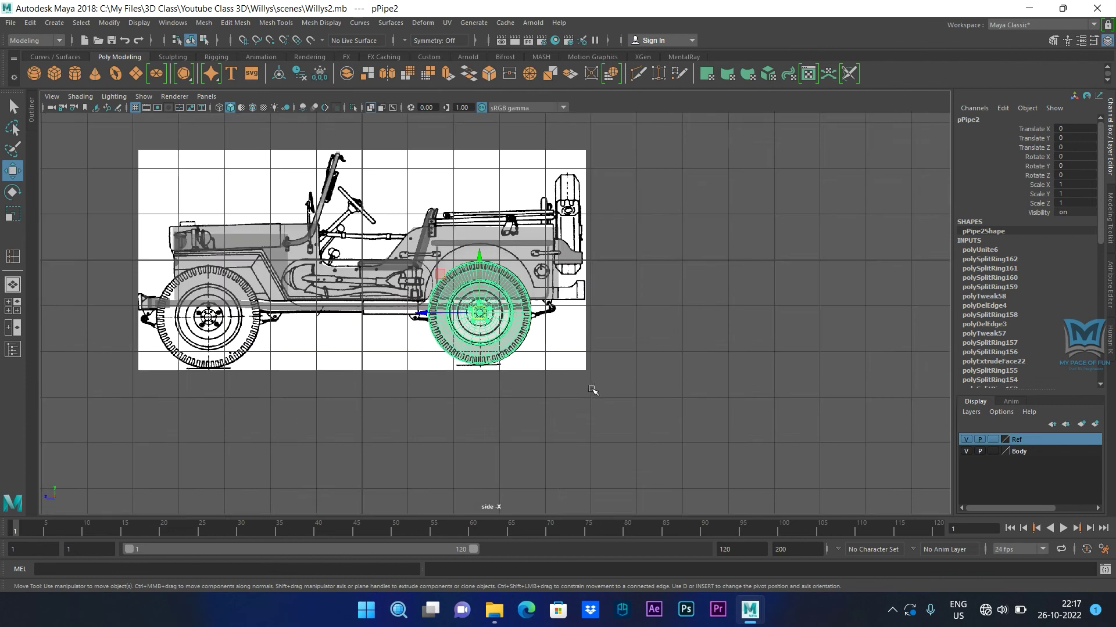
{"action": "scroll", "coordinate": [472, 342], "scroll_direction": "up", "scroll_amount": 3}
{"action": "key", "text": "ctrl+d"}
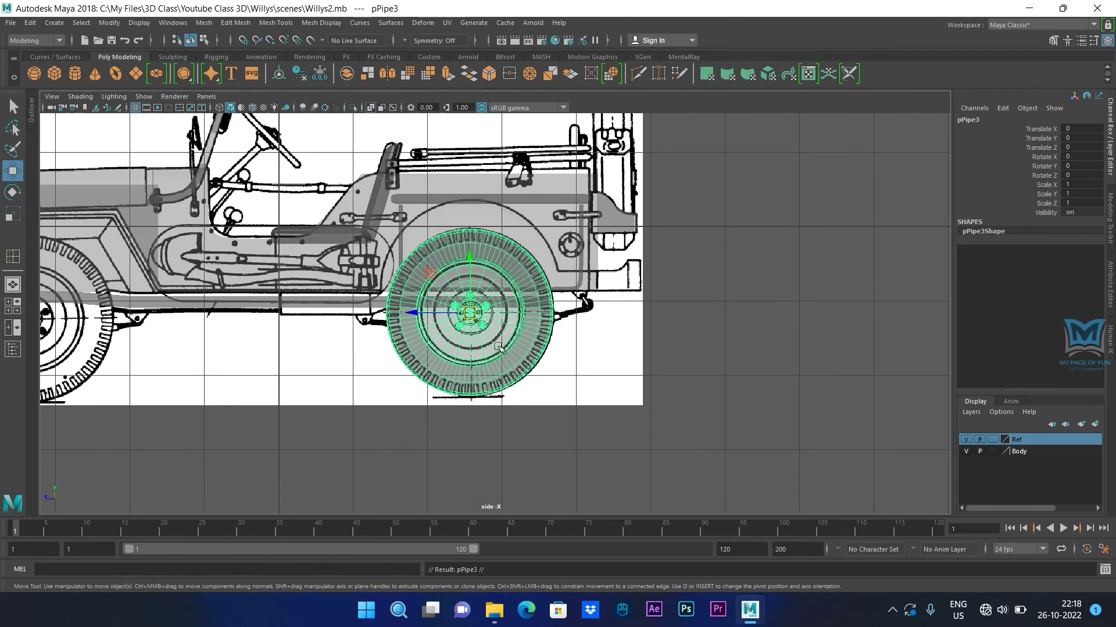
{"action": "middle_click_drag", "start_coordinate": [380, 401], "coordinate": [558, 409], "text": "alt"}
{"action": "left_click_drag", "start_coordinate": [647, 321], "coordinate": [206, 329]}
{"action": "scroll", "coordinate": [219, 372], "scroll_direction": "up", "scroll_amount": 2}
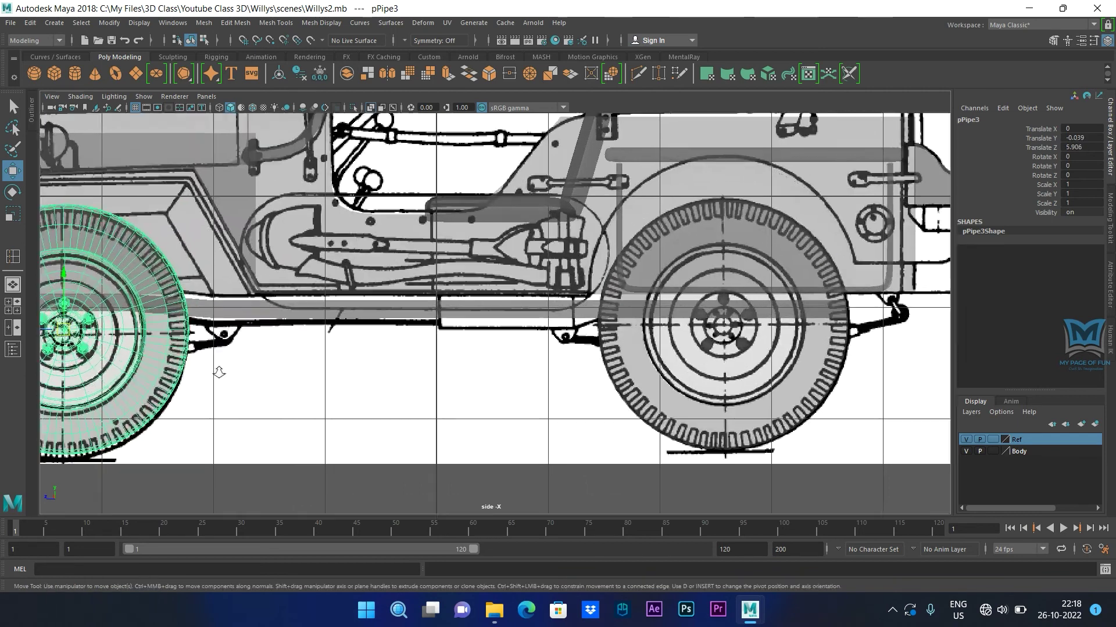
Step: Fine-tune the front wheel's alignment with the blueprint hub and bolts, to Translate Y -0.092, Z 5.934
{"action": "right_click_drag", "start_coordinate": [218, 372], "coordinate": [238, 388], "text": "alt"}
{"action": "middle_click_drag", "start_coordinate": [220, 389], "coordinate": [702, 374], "text": "alt"}
{"action": "right_click_drag", "start_coordinate": [592, 363], "coordinate": [645, 377], "text": "alt"}
{"action": "middle_click_drag", "start_coordinate": [524, 395], "coordinate": [589, 310], "text": "alt"}
{"action": "left_click_drag", "start_coordinate": [430, 244], "coordinate": [422, 257]}
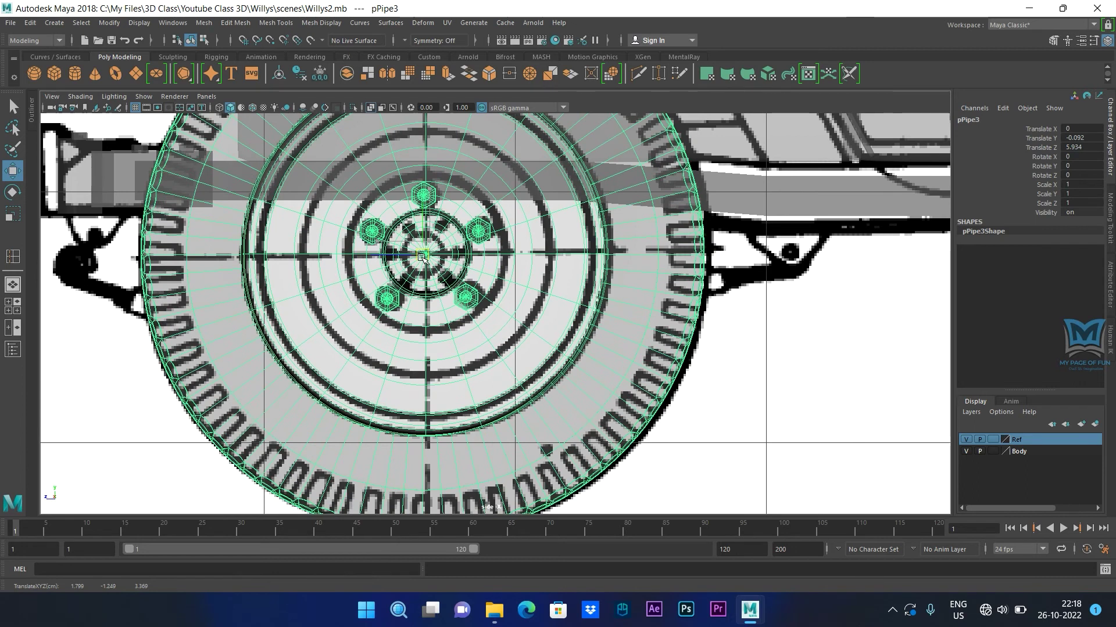
{"action": "scroll", "coordinate": [423, 257], "scroll_direction": "down", "scroll_amount": 6}
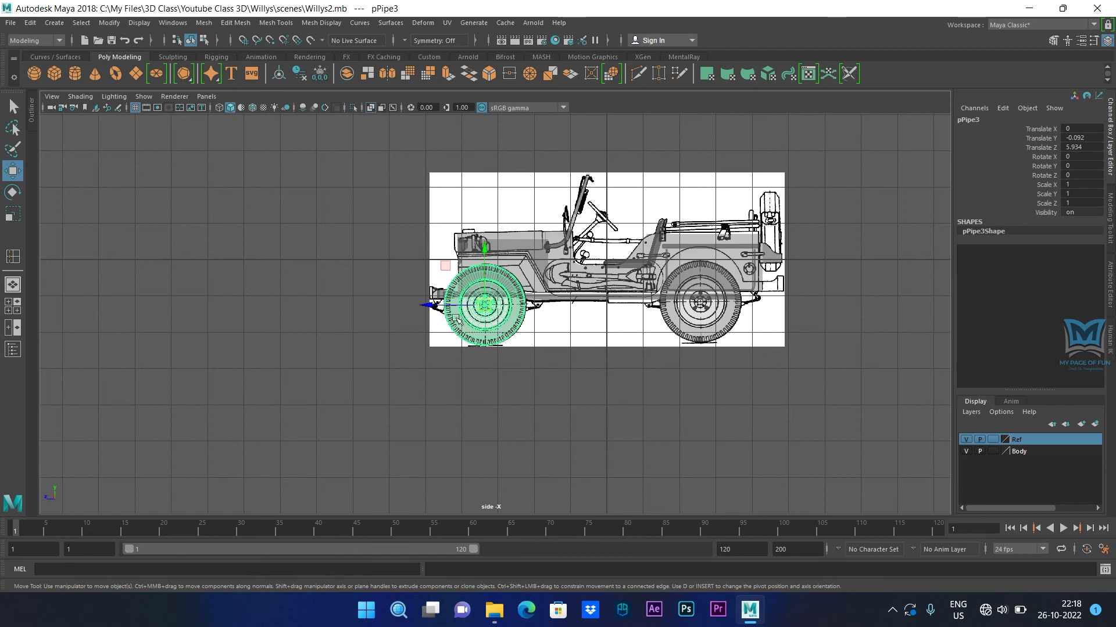
Step: Duplicate the front wheel and set the copy's Rotate Z to 180 so that it faces the other way
{"action": "key", "text": "space"}
{"action": "key", "text": "space"}
{"action": "left_click_drag", "start_coordinate": [561, 251], "coordinate": [552, 356], "text": "alt"}
{"action": "scroll", "coordinate": [520, 330], "scroll_direction": "down", "scroll_amount": 4}
{"action": "left_click", "coordinate": [478, 407]}
{"action": "left_click", "coordinate": [440, 363]}
{"action": "key", "text": "ctrl+d"}
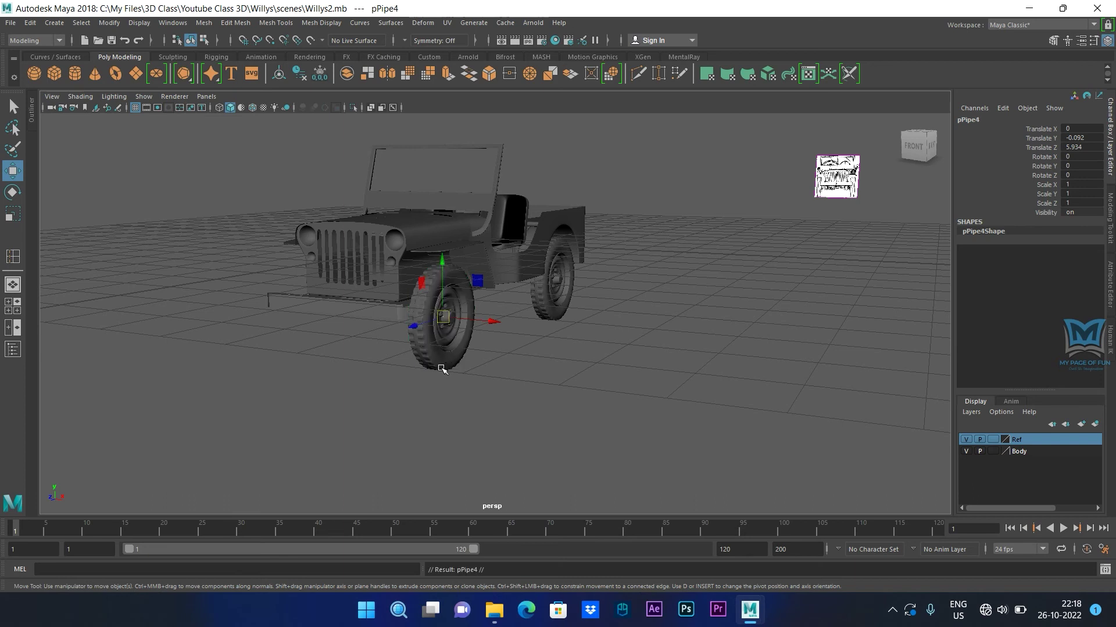
{"action": "key", "text": "e"}
{"action": "left_click_drag", "start_coordinate": [474, 284], "coordinate": [385, 350]}
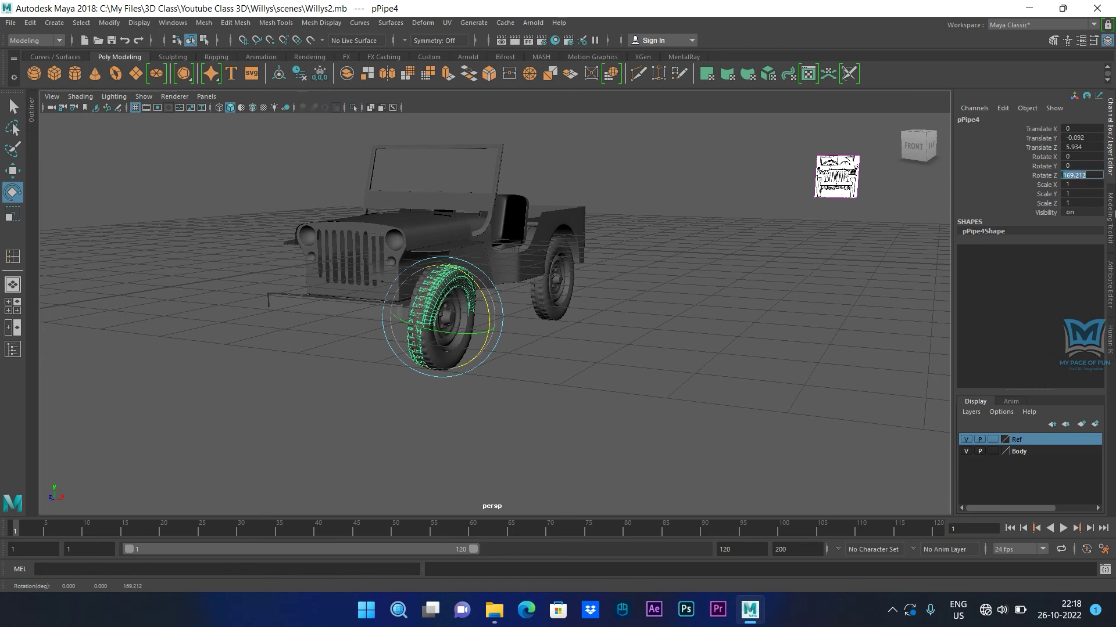
{"action": "key", "text": "Return"}
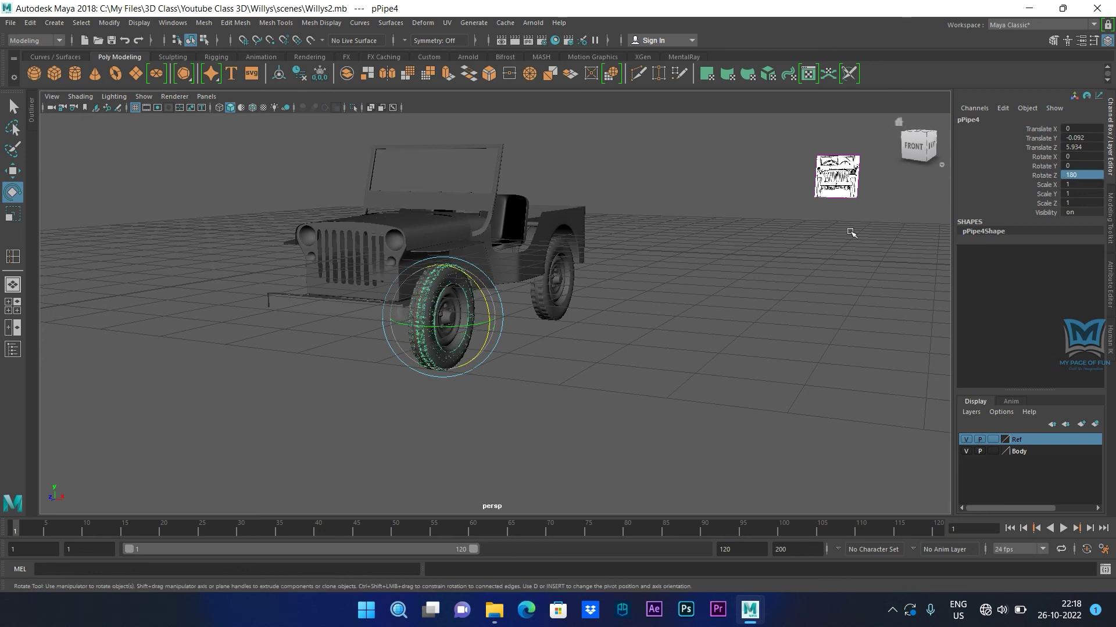
Step: Move the flipped front wheel to the opposite side of the jeep in the front view, to Translate X -3.581
{"action": "key", "text": "w"}
{"action": "left_click_drag", "start_coordinate": [433, 384], "coordinate": [465, 386], "text": "alt"}
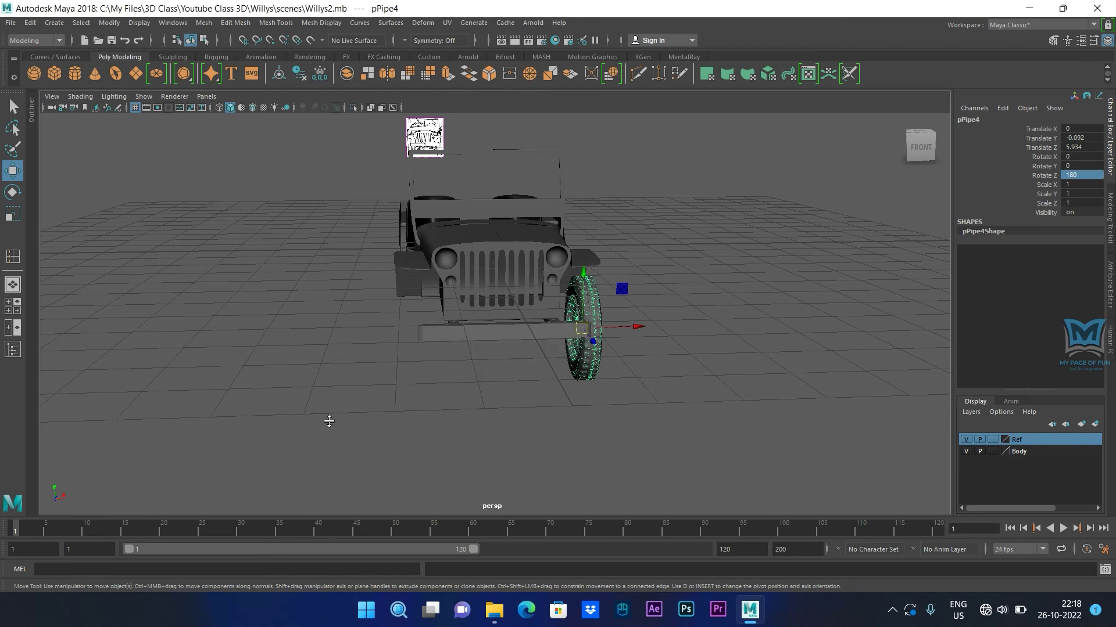
{"action": "key", "text": "space"}
{"action": "key", "text": "space"}
{"action": "scroll", "coordinate": [244, 420], "scroll_direction": "down", "scroll_amount": 7}
{"action": "middle_click_drag", "start_coordinate": [347, 409], "coordinate": [406, 410], "text": "alt"}
{"action": "scroll", "coordinate": [394, 410], "scroll_direction": "up", "scroll_amount": 2}
{"action": "scroll", "coordinate": [393, 410], "scroll_direction": "up", "scroll_amount": 1}
{"action": "left_click_drag", "start_coordinate": [663, 337], "coordinate": [332, 377]}
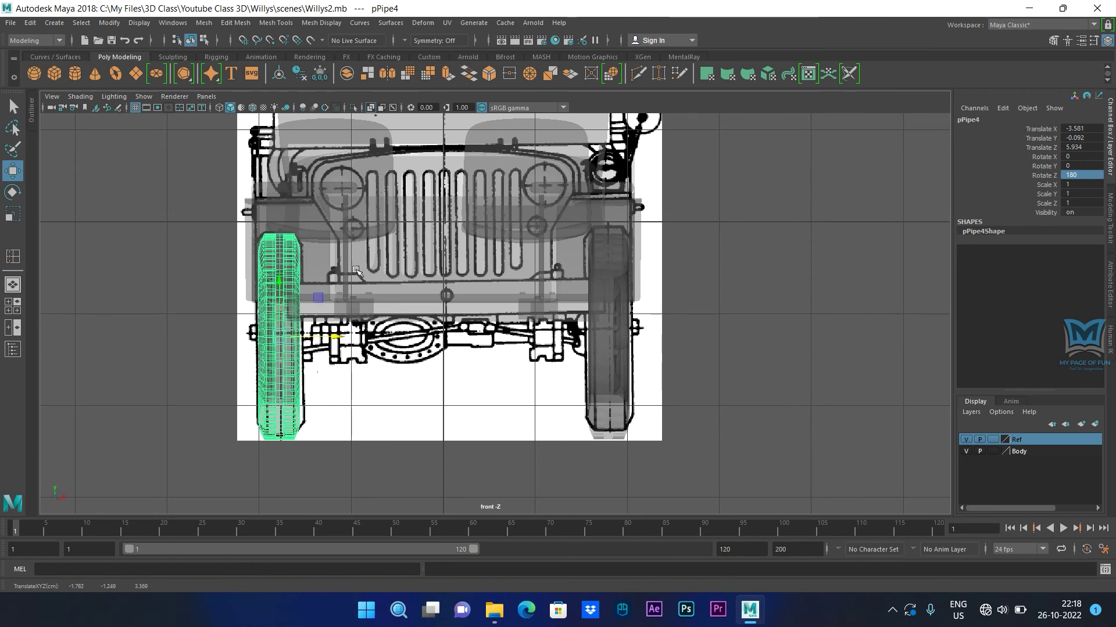
Step: Duplicate the flipped front wheel and move the copy back along Z in the side view, aligning it with the blueprint's rear wheel
{"action": "key", "text": "space"}
{"action": "key", "text": "space"}
{"action": "left_click_drag", "start_coordinate": [503, 343], "coordinate": [560, 346], "text": "alt"}
{"action": "left_click_drag", "start_coordinate": [465, 348], "coordinate": [581, 360], "text": "alt"}
{"action": "key", "text": "space"}
{"action": "key", "text": "space"}
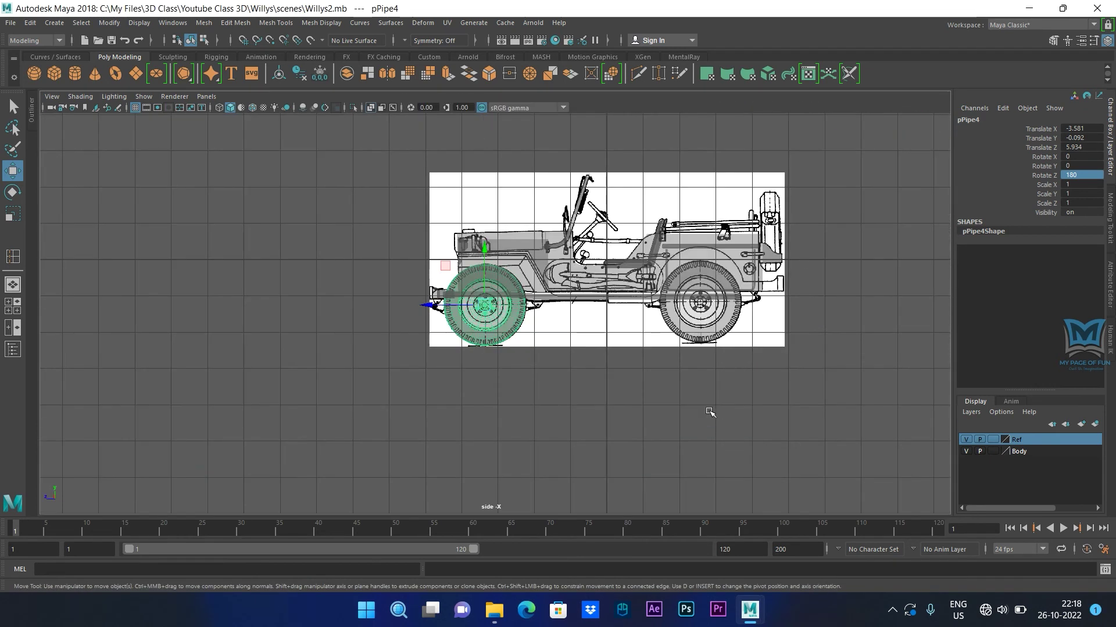
{"action": "key", "text": "ctrl+d"}
{"action": "left_click_drag", "start_coordinate": [433, 307], "coordinate": [659, 316]}
{"action": "scroll", "coordinate": [655, 324], "scroll_direction": "up", "scroll_amount": 4}
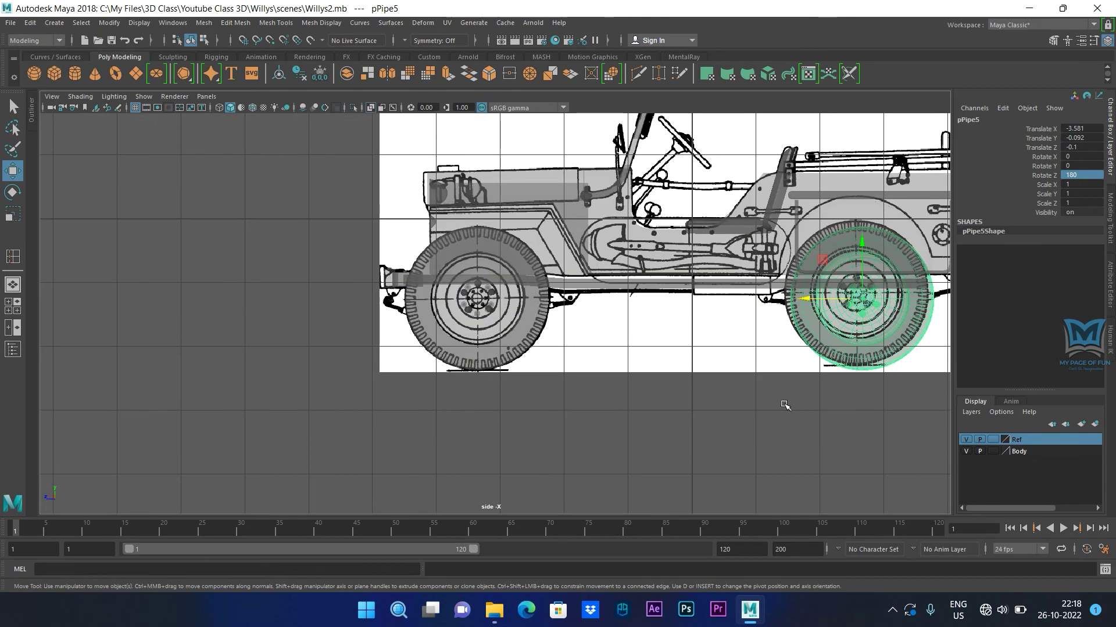
{"action": "middle_click_drag", "start_coordinate": [770, 405], "coordinate": [463, 419], "text": "alt"}
{"action": "scroll", "coordinate": [463, 418], "scroll_direction": "up", "scroll_amount": 4}
{"action": "left_click_drag", "start_coordinate": [562, 308], "coordinate": [554, 299]}
{"action": "middle_click_drag", "start_coordinate": [331, 431], "coordinate": [600, 343], "text": "alt"}
Step: Check the wheels' alignment against the side blueprint and inspect their placement on the jeep in the perspective view
{"action": "left_click", "coordinate": [314, 261]}
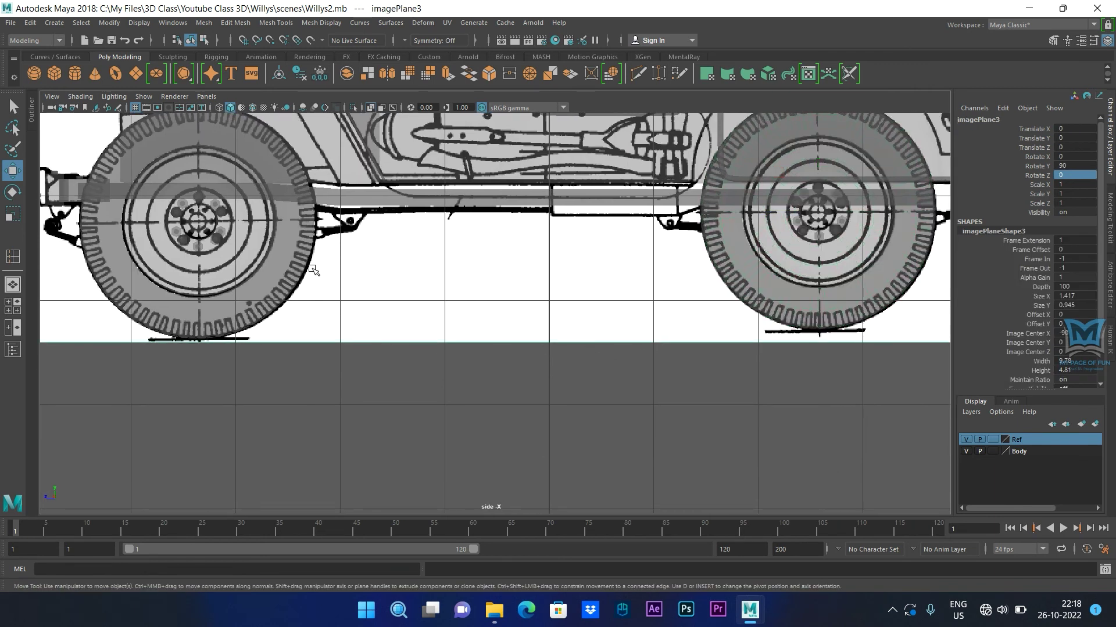
{"action": "left_click", "coordinate": [311, 273]}
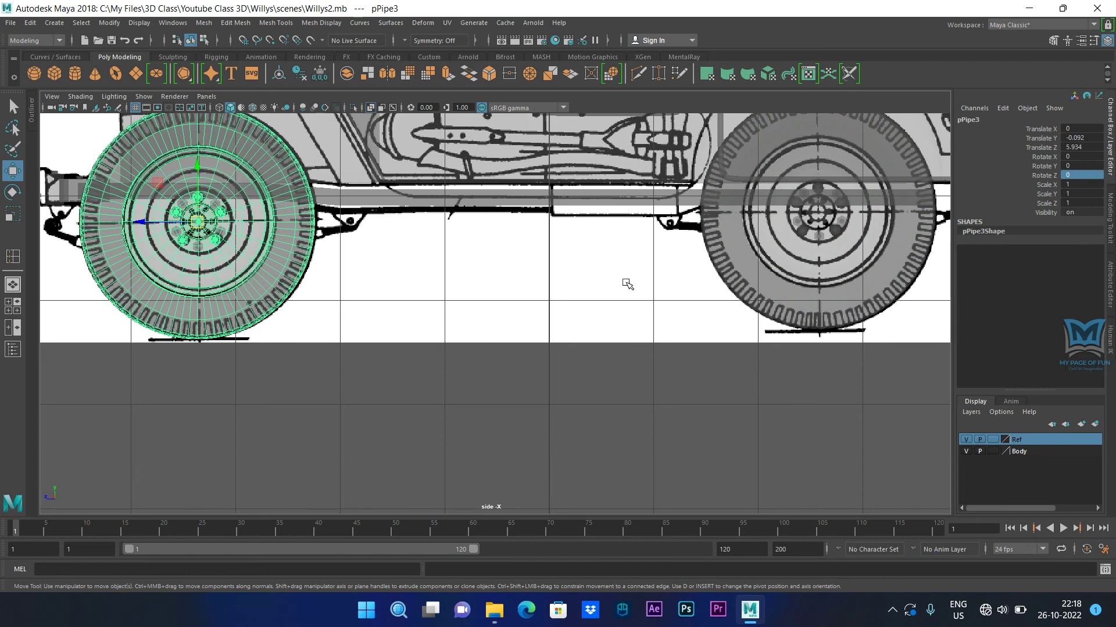
{"action": "key", "text": "space"}
{"action": "key", "text": "space"}
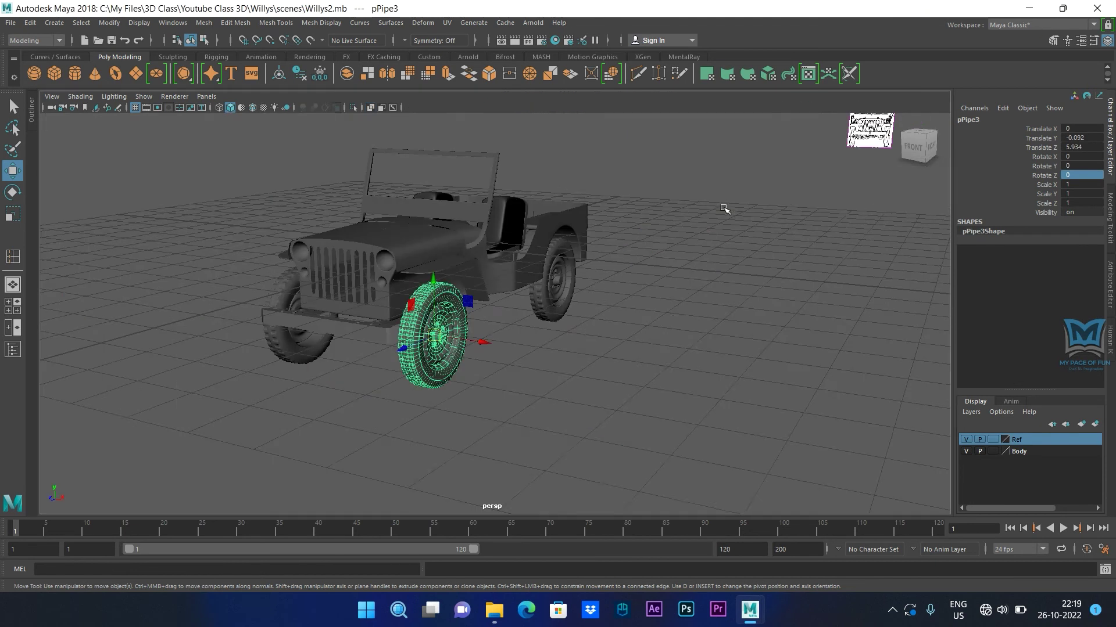
{"action": "left_click", "coordinate": [642, 375]}
{"action": "left_click_drag", "start_coordinate": [498, 386], "coordinate": [450, 397], "text": "alt"}
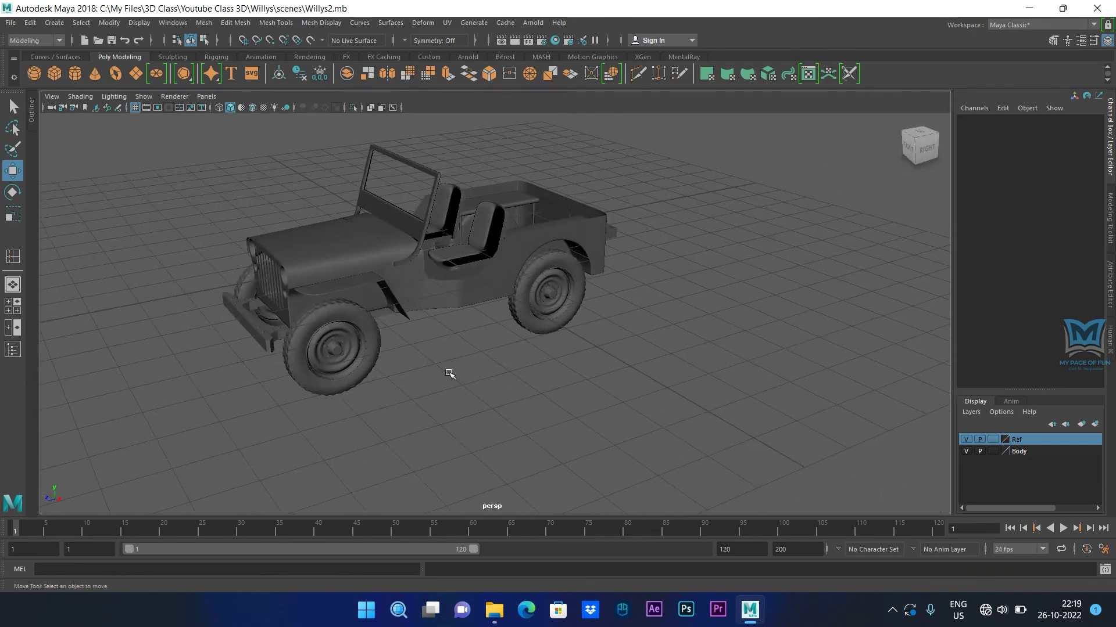
Step: Try a different viewport renderer on the jeep and switch back to the previous one
{"action": "left_click", "coordinate": [174, 96]}
{"action": "left_click", "coordinate": [186, 117]}
{"action": "mouse_move", "coordinate": [558, 343]}
{"action": "left_mouse_down", "text": "alt"}
{"action": "mouse_move", "coordinate": [485, 344]}
{"action": "mouse_move", "coordinate": [490, 319]}
{"action": "left_mouse_up", "text": "alt"}
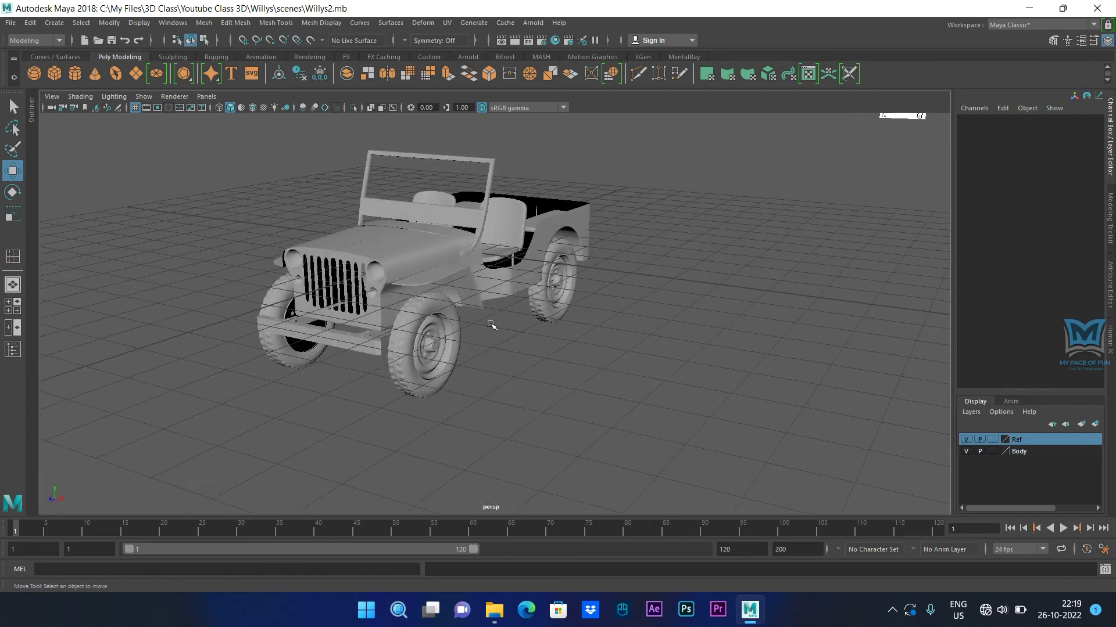
{"action": "left_click", "coordinate": [174, 97]}
{"action": "left_click", "coordinate": [185, 129]}
Step: Turn off smooth preview on the original front wheel
{"action": "mouse_move", "coordinate": [616, 368]}
{"action": "left_mouse_down", "text": "alt"}
{"action": "mouse_move", "coordinate": [745, 364]}
{"action": "mouse_move", "coordinate": [488, 370]}
{"action": "mouse_move", "coordinate": [550, 358]}
{"action": "left_mouse_up", "text": "alt"}
{"action": "scroll", "coordinate": [551, 359], "scroll_direction": "up", "scroll_amount": 6}
{"action": "middle_click_drag", "start_coordinate": [526, 366], "coordinate": [573, 450], "text": "alt"}
{"action": "left_click_drag", "start_coordinate": [500, 428], "coordinate": [554, 416], "text": "alt"}
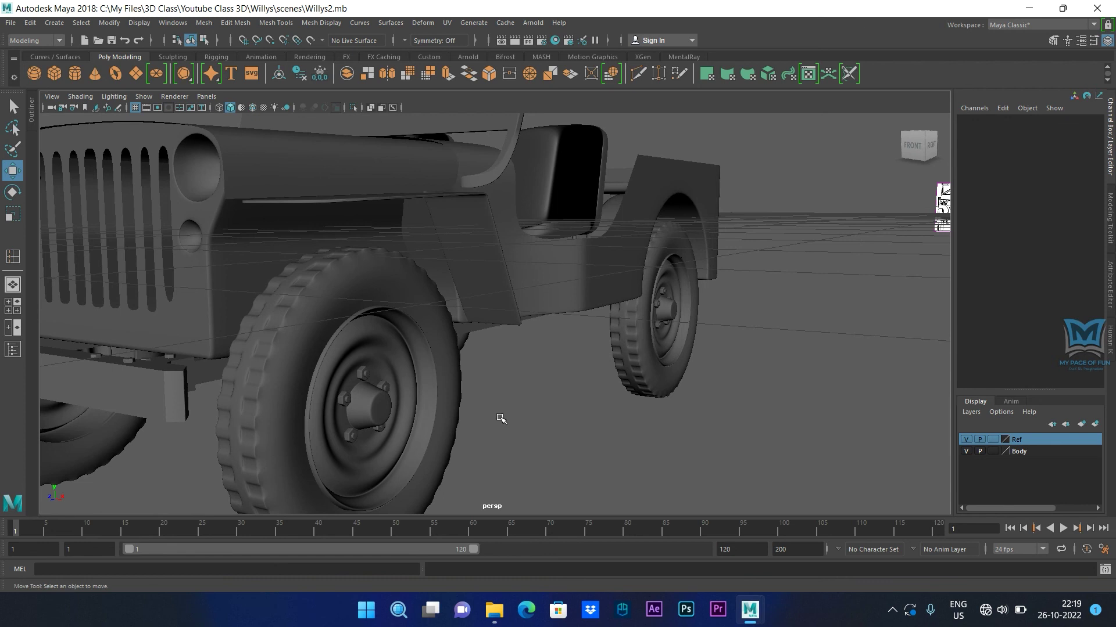
{"action": "scroll", "coordinate": [497, 415], "scroll_direction": "up", "scroll_amount": 2}
{"action": "left_click", "coordinate": [347, 318]}
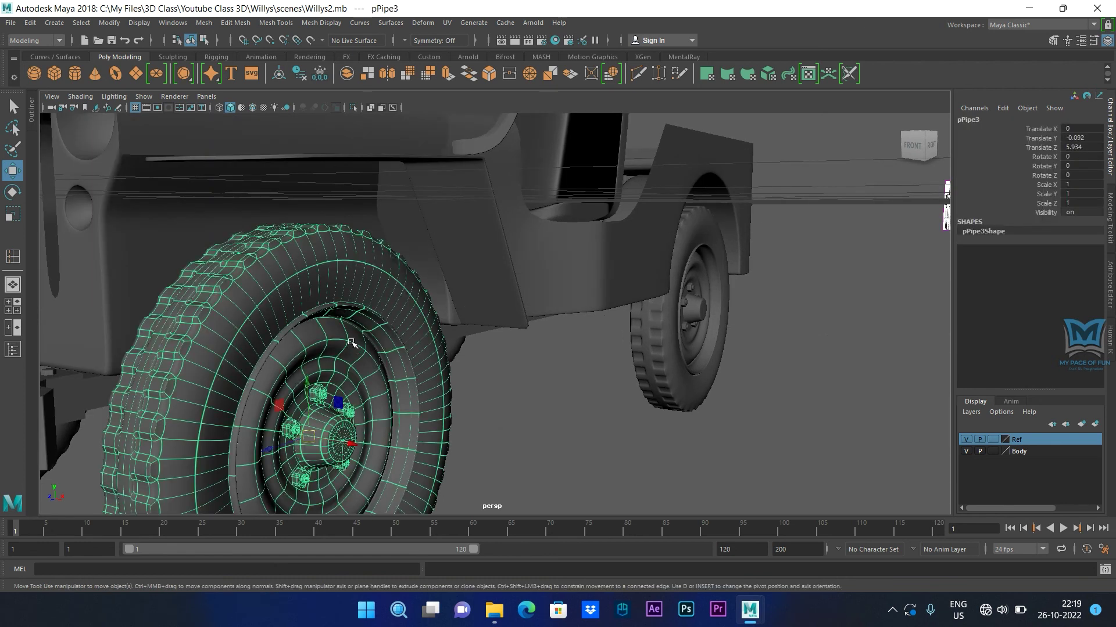
{"action": "key", "text": "1"}
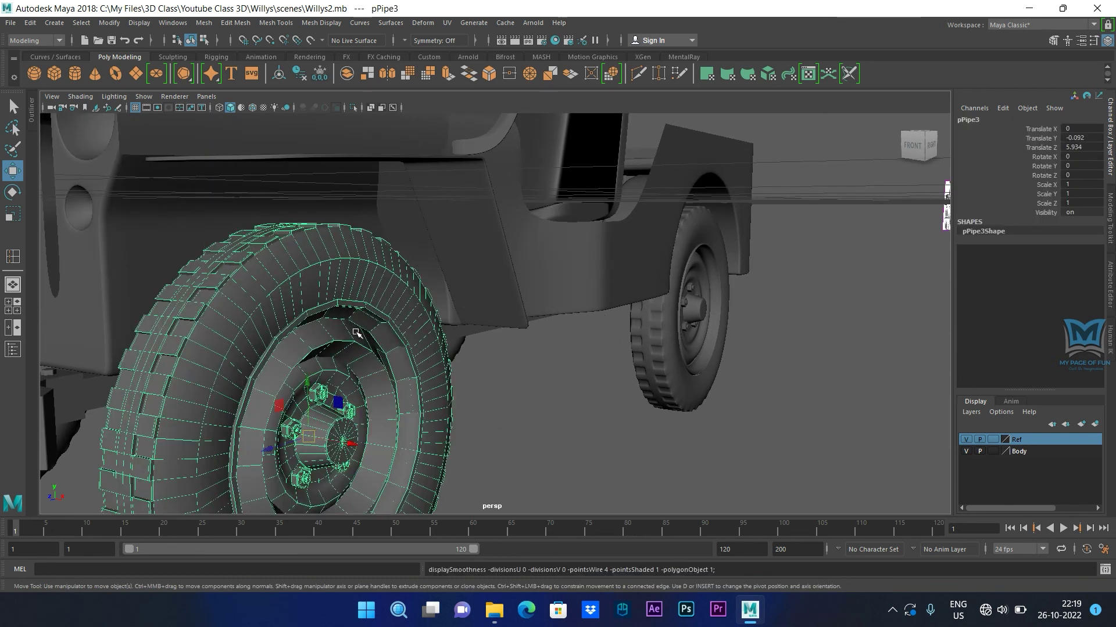
Step: Insert two supporting edge loops around the original front wheel's tyre lip, where the tyre meets the rim
{"action": "scroll", "coordinate": [355, 333], "scroll_direction": "up", "scroll_amount": 3}
{"action": "scroll", "coordinate": [338, 344], "scroll_direction": "down", "scroll_amount": 2}
{"action": "middle_click_drag", "start_coordinate": [299, 373], "coordinate": [341, 359], "text": "alt"}
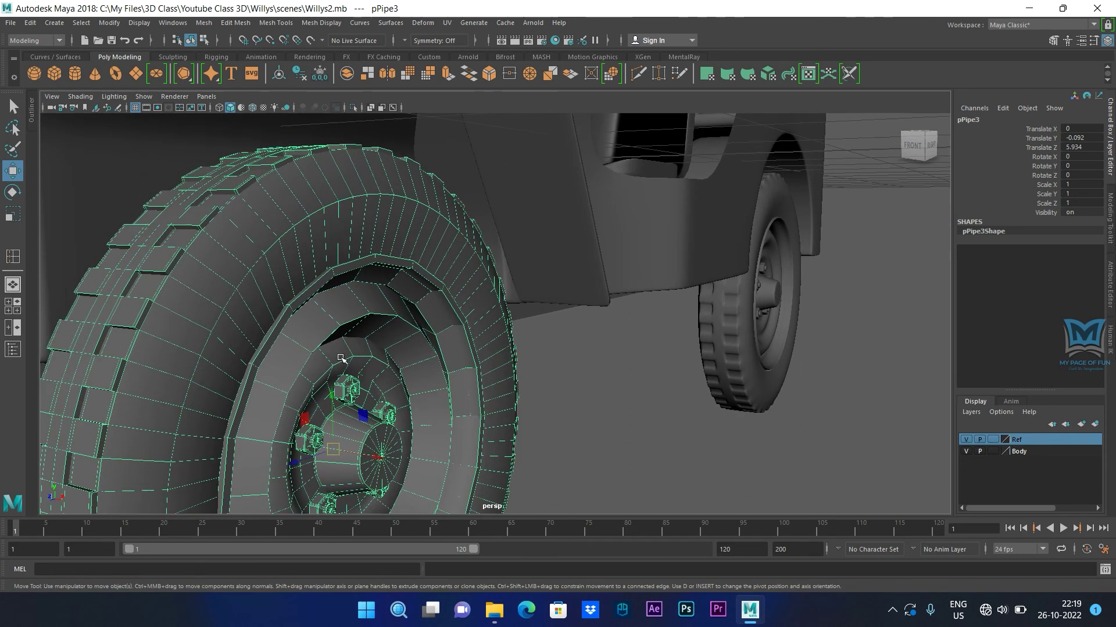
{"action": "right_click_drag", "start_coordinate": [325, 315], "coordinate": [283, 329], "text": "shift"}
{"action": "scroll", "coordinate": [313, 345], "scroll_direction": "up", "scroll_amount": 3}
{"action": "middle_click_drag", "start_coordinate": [312, 342], "coordinate": [334, 347], "text": "alt"}
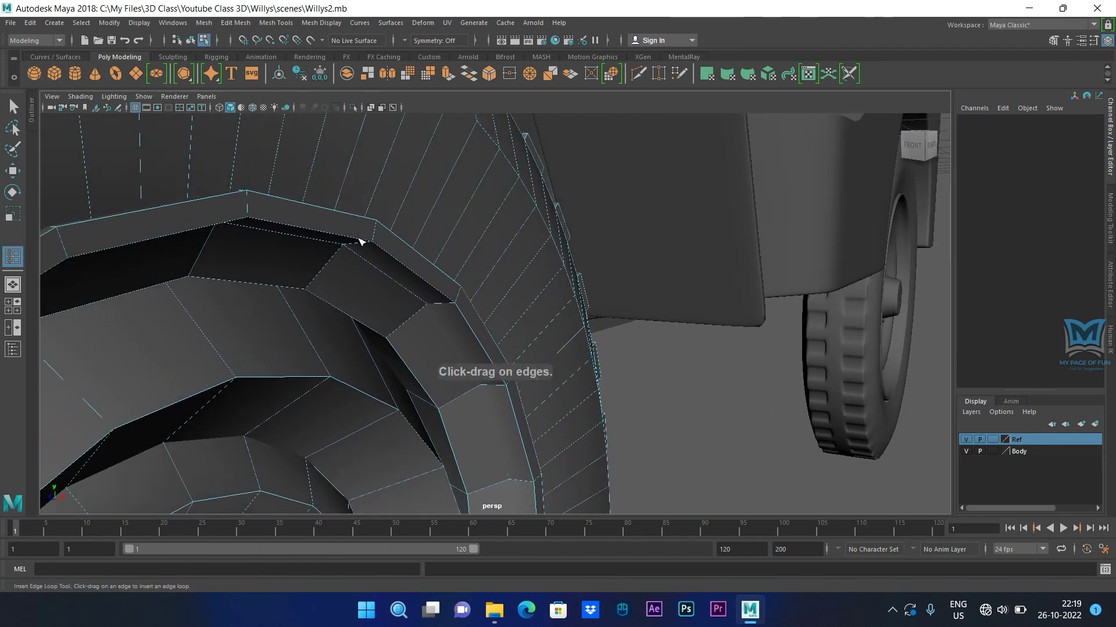
{"action": "left_click_drag", "start_coordinate": [375, 228], "coordinate": [378, 234]}
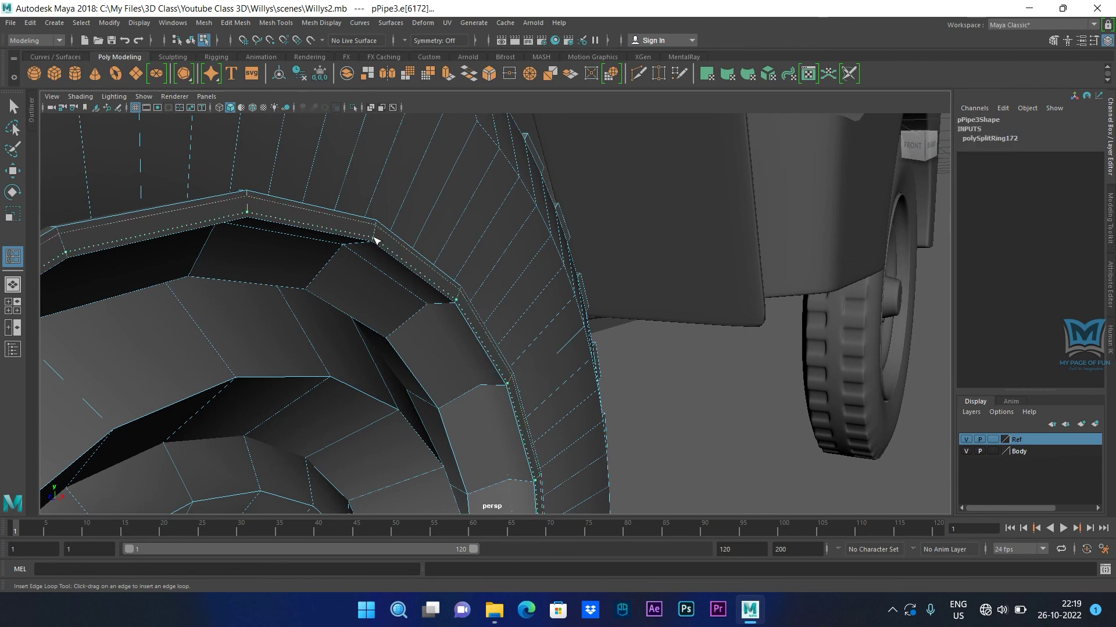
{"action": "scroll", "coordinate": [534, 405], "scroll_direction": "down", "scroll_amount": 4}
Step: Turn off smooth preview on the original rear wheel and insert two supporting edge loops around its tyre lip beside the rim
{"action": "left_click_drag", "start_coordinate": [679, 438], "coordinate": [618, 429], "text": "alt"}
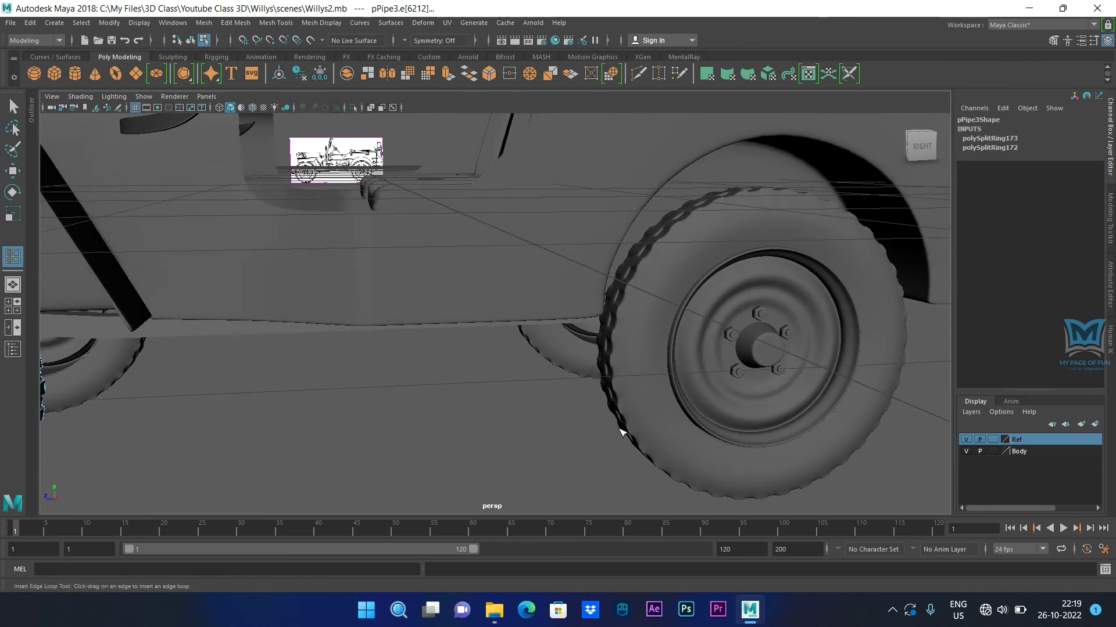
{"action": "middle_click_drag", "start_coordinate": [567, 396], "coordinate": [494, 399], "text": "alt"}
{"action": "scroll", "coordinate": [530, 378], "scroll_direction": "up", "scroll_amount": 3}
{"action": "left_click", "coordinate": [585, 373]}
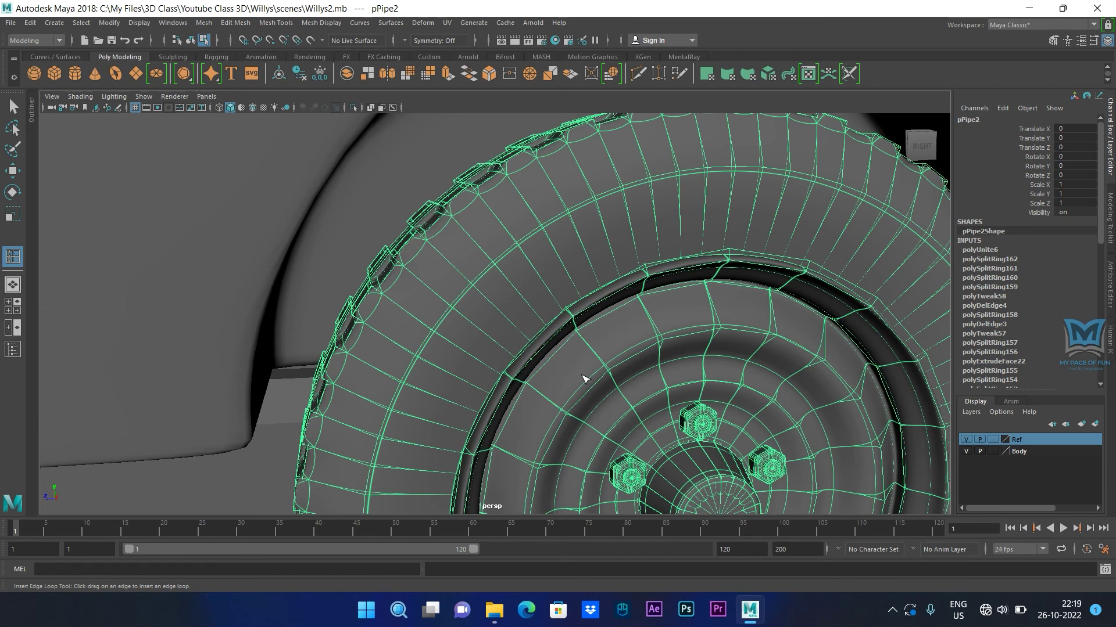
{"action": "scroll", "coordinate": [588, 368], "scroll_direction": "up", "scroll_amount": 4}
{"action": "scroll", "coordinate": [687, 355], "scroll_direction": "down", "scroll_amount": 3}
{"action": "left_click_drag", "start_coordinate": [687, 366], "coordinate": [677, 355], "text": "alt"}
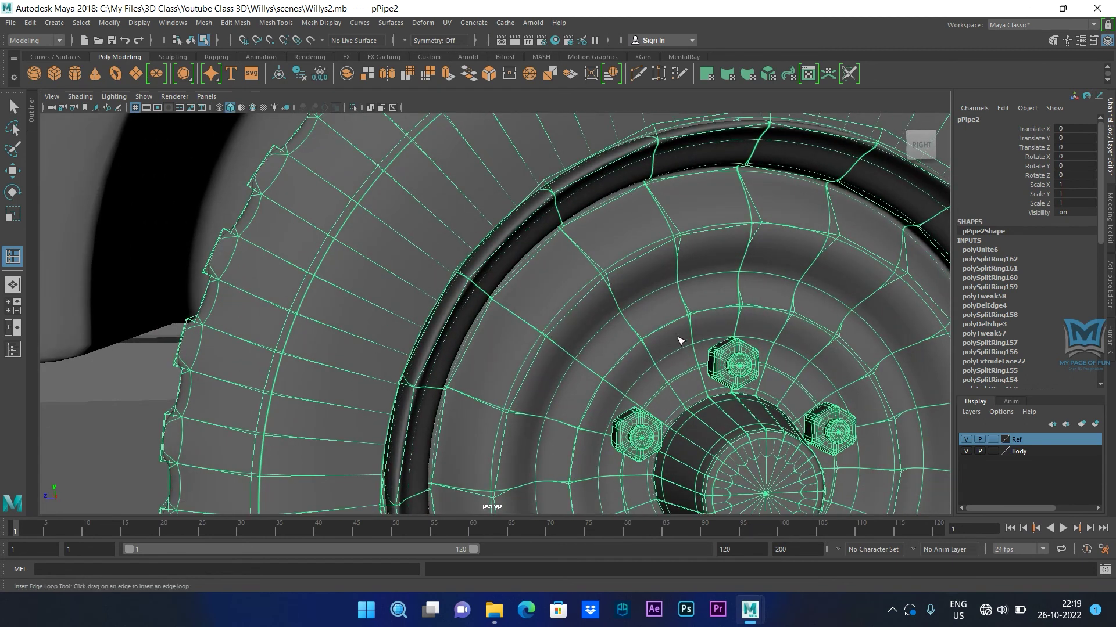
{"action": "middle_click_drag", "start_coordinate": [678, 341], "coordinate": [653, 359], "text": "alt"}
{"action": "key", "text": "1"}
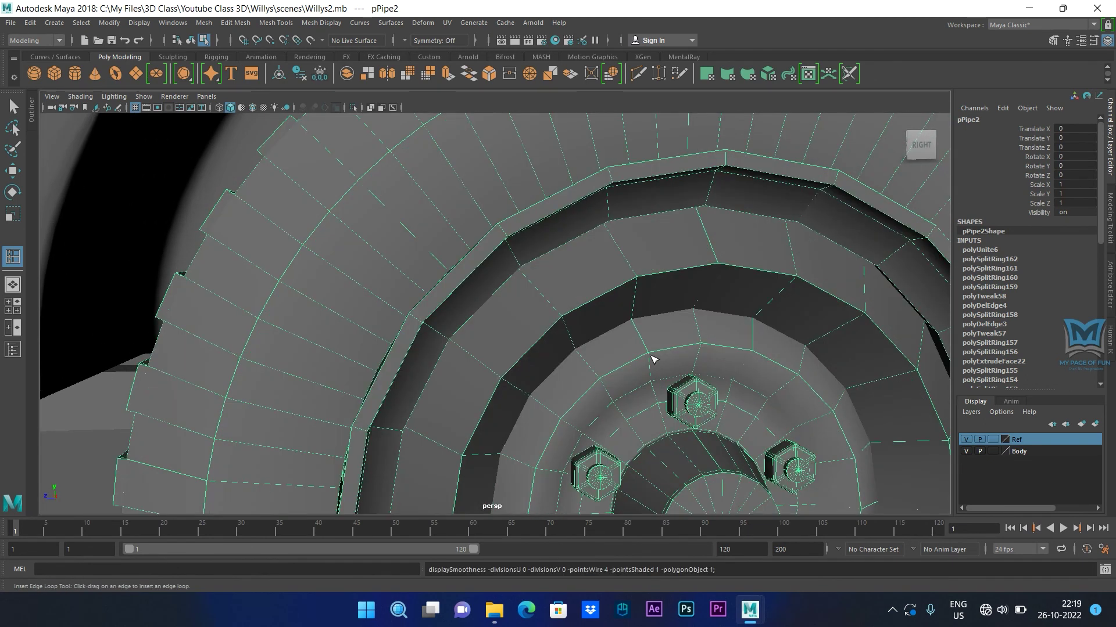
{"action": "left_click_drag", "start_coordinate": [611, 177], "coordinate": [611, 178]}
Step: Turn off smooth preview on the flipped front wheel on the jeep's opposite side
{"action": "right_click_drag", "start_coordinate": [650, 251], "coordinate": [473, 379], "text": "alt"}
{"action": "middle_click_drag", "start_coordinate": [473, 378], "coordinate": [601, 389], "text": "alt"}
{"action": "left_click_drag", "start_coordinate": [328, 344], "coordinate": [535, 348], "text": "alt"}
{"action": "right_click_drag", "start_coordinate": [536, 349], "coordinate": [667, 369], "text": "alt"}
{"action": "middle_click_drag", "start_coordinate": [667, 369], "coordinate": [440, 269], "text": "alt"}
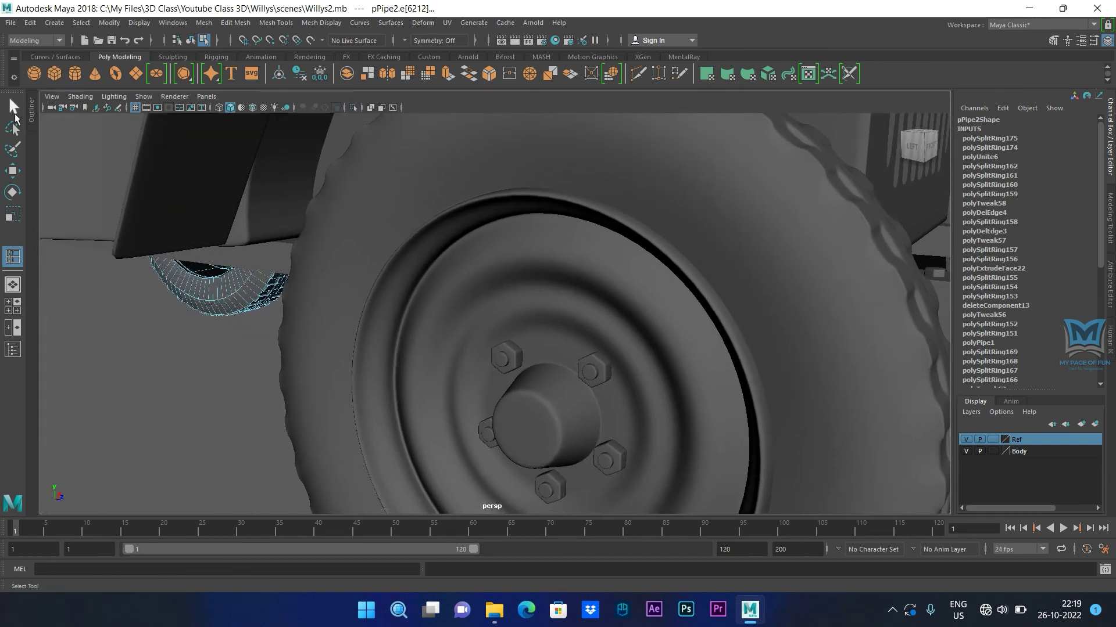
{"action": "left_click", "coordinate": [24, 112]}
{"action": "left_click", "coordinate": [499, 197]}
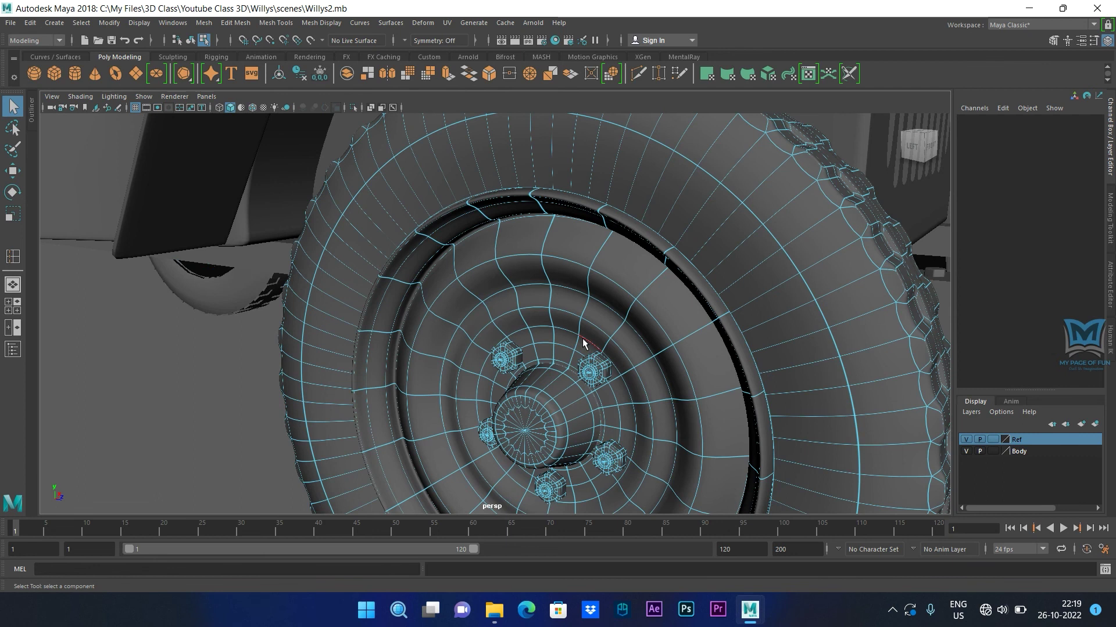
{"action": "key", "text": "1"}
Step: Insert two supporting edge loops around the flipped front wheel's tyre lip beside the rim
{"action": "left_click_drag", "start_coordinate": [468, 249], "coordinate": [504, 251], "text": "alt"}
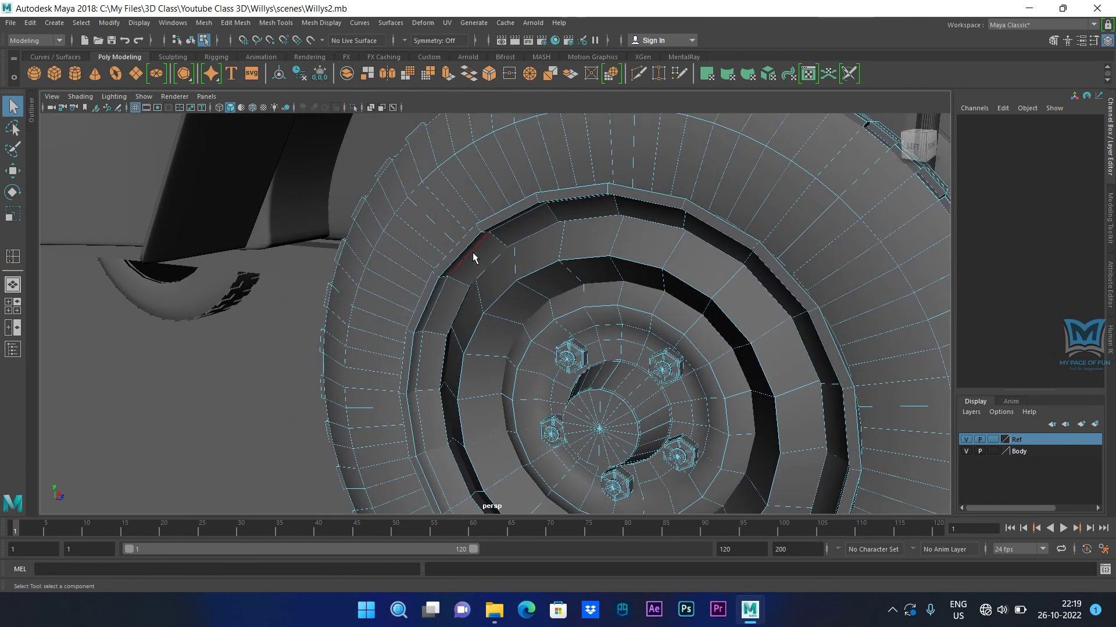
{"action": "right_click_drag", "start_coordinate": [495, 227], "coordinate": [512, 221]}
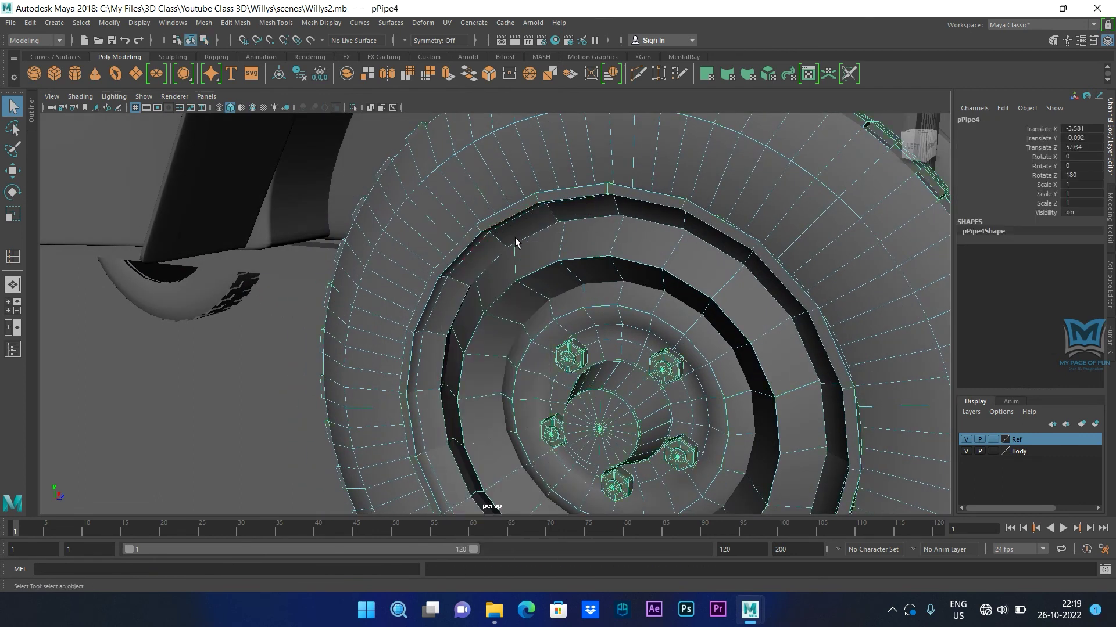
{"action": "right_click_drag", "start_coordinate": [515, 243], "coordinate": [465, 249], "text": "shift"}
{"action": "scroll", "coordinate": [519, 231], "scroll_direction": "up", "scroll_amount": 3}
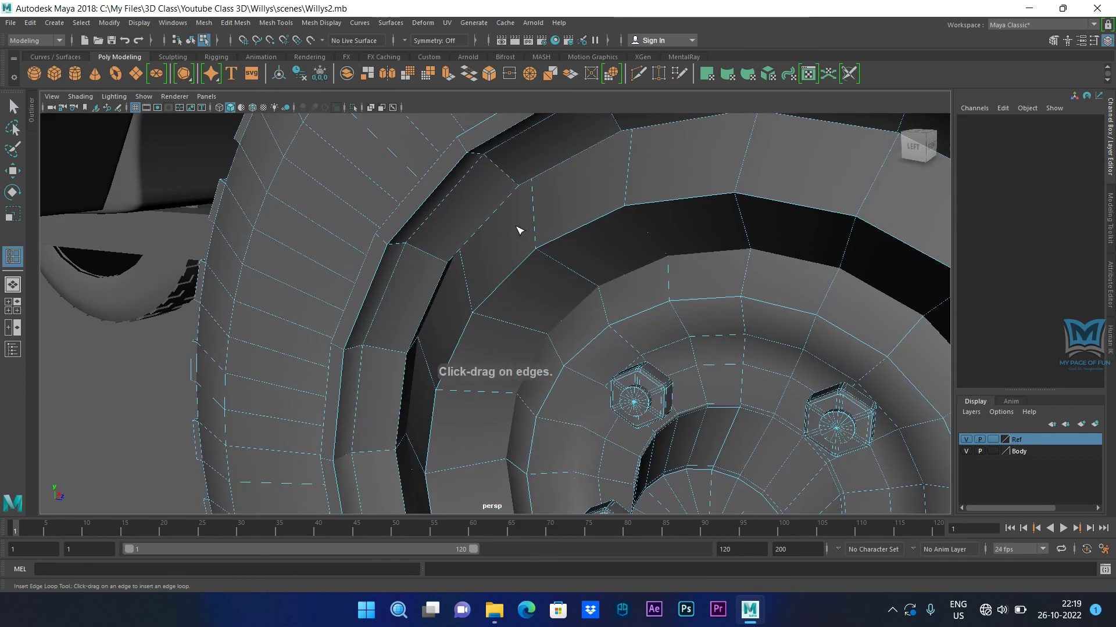
{"action": "left_click", "coordinate": [462, 145]}
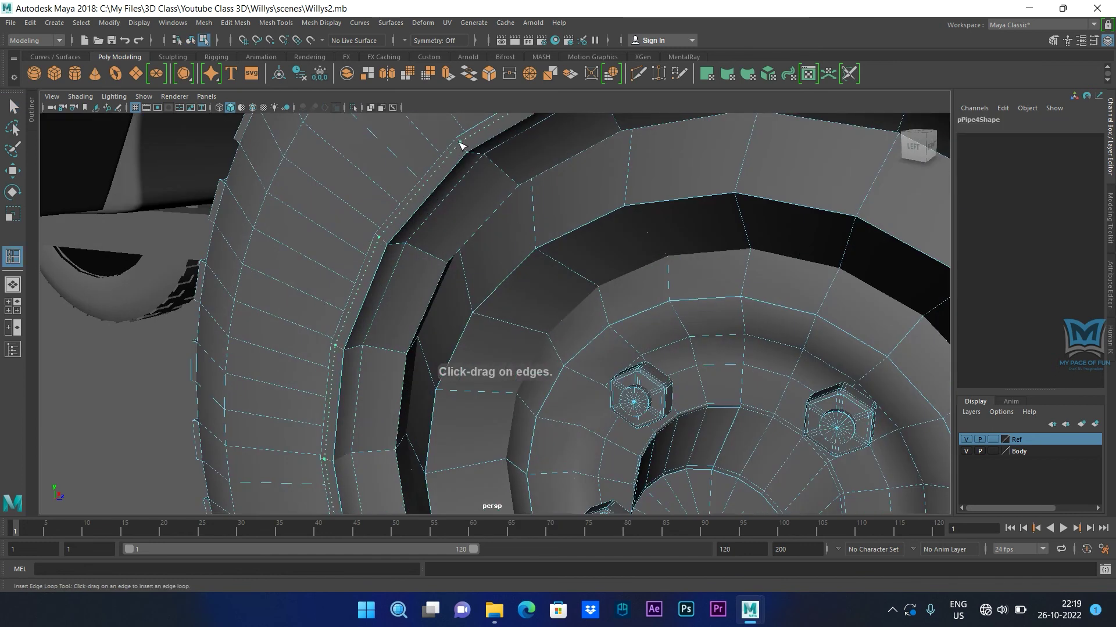
{"action": "left_click_drag", "start_coordinate": [460, 144], "coordinate": [469, 158]}
Step: Turn off smooth preview on the flipped rear wheel
{"action": "scroll", "coordinate": [470, 164], "scroll_direction": "down", "scroll_amount": 4}
{"action": "middle_click_drag", "start_coordinate": [433, 321], "coordinate": [867, 361], "text": "alt"}
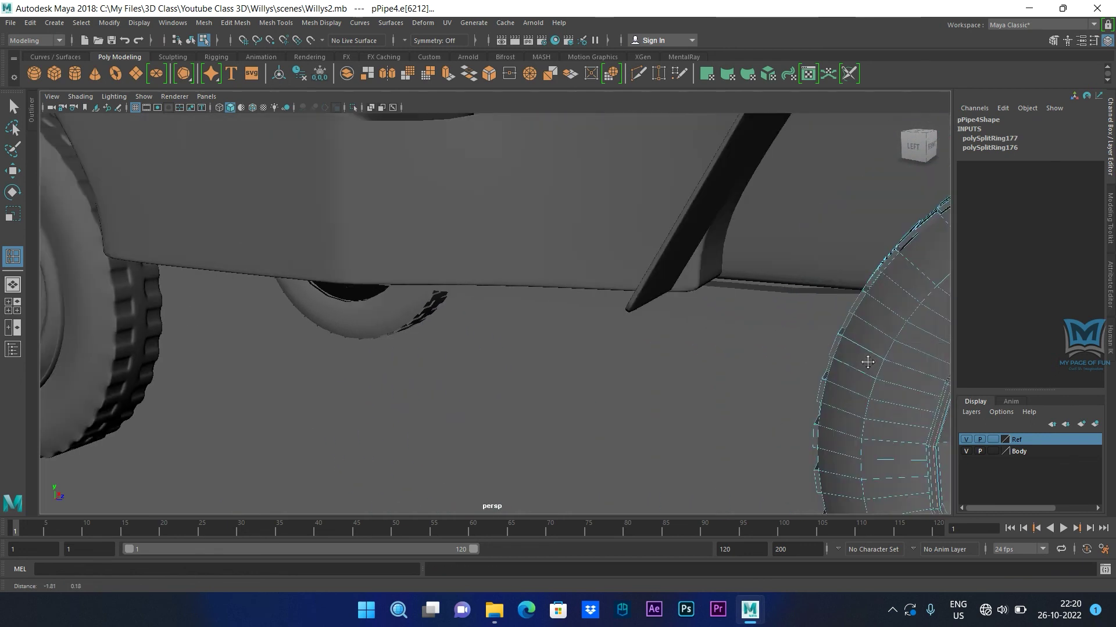
{"action": "middle_click_drag", "start_coordinate": [232, 343], "coordinate": [601, 367], "text": "alt"}
{"action": "scroll", "coordinate": [601, 366], "scroll_direction": "up", "scroll_amount": 4}
{"action": "middle_click_drag", "start_coordinate": [465, 337], "coordinate": [623, 384], "text": "alt"}
{"action": "left_click_drag", "start_coordinate": [466, 380], "coordinate": [486, 364], "text": "alt"}
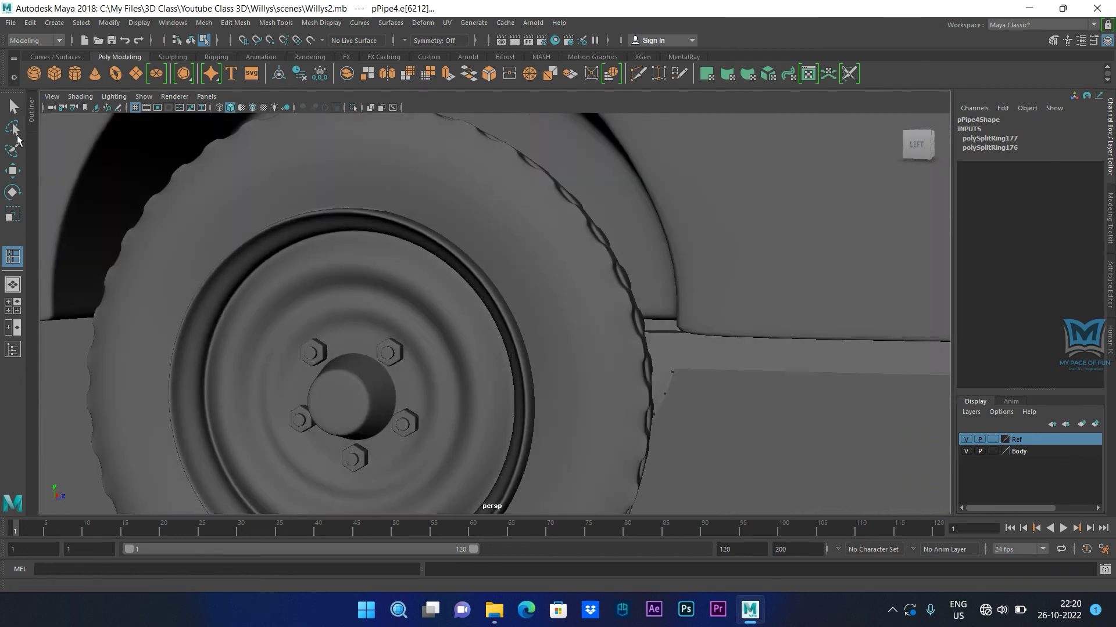
{"action": "left_click", "coordinate": [15, 111]}
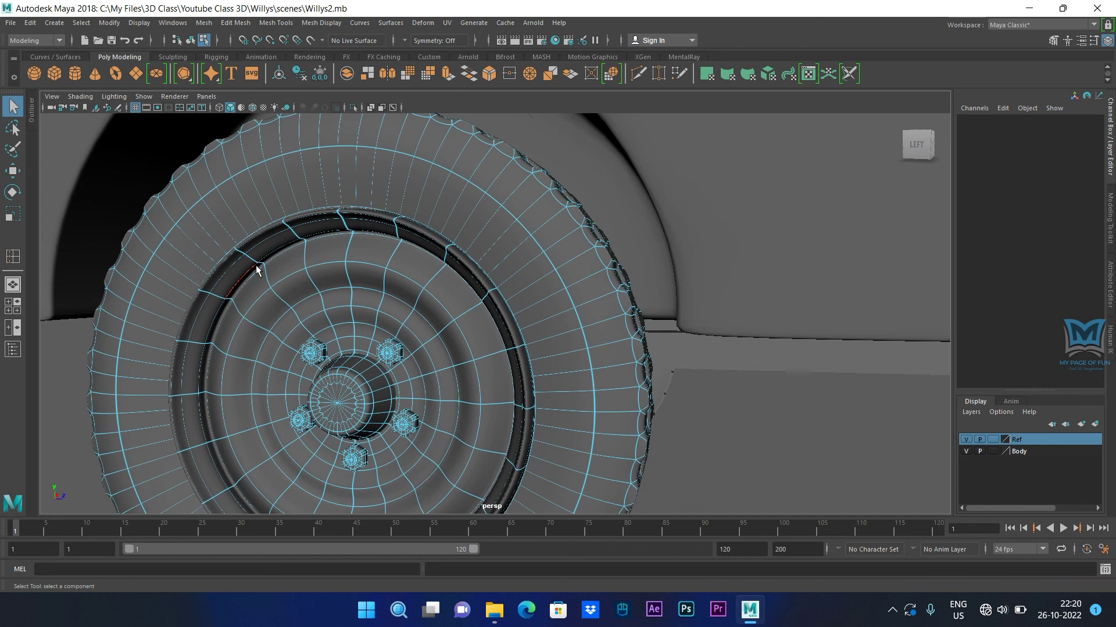
{"action": "key", "text": "1"}
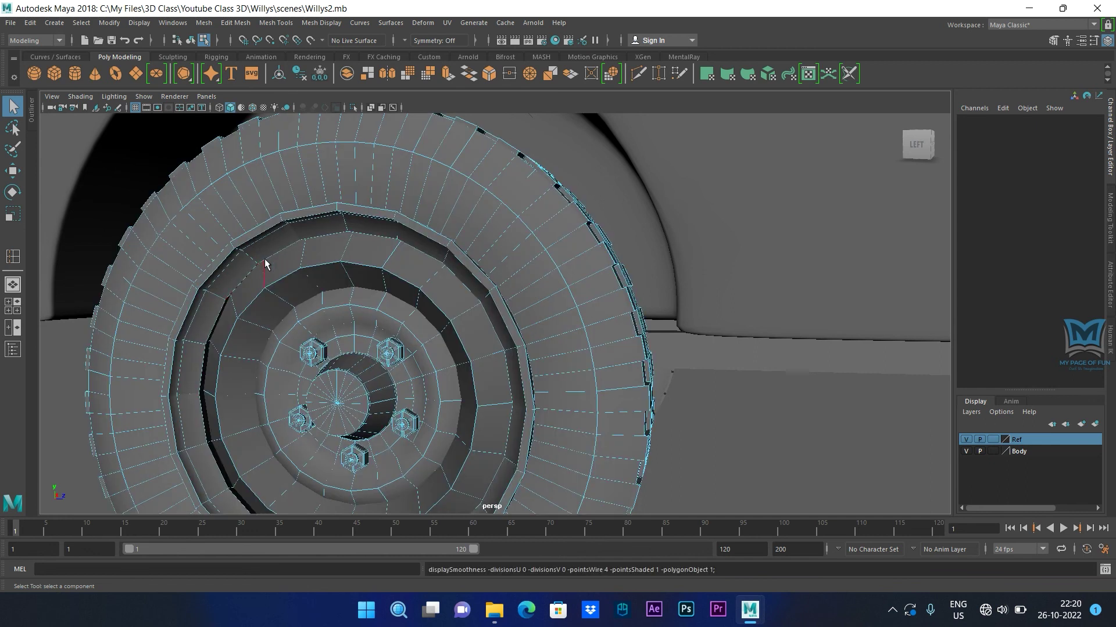
Step: Insert two supporting edge loops around the flipped rear wheel's tyre lip beside the rim
{"action": "right_click_drag", "start_coordinate": [271, 238], "coordinate": [328, 220]}
{"action": "scroll", "coordinate": [282, 250], "scroll_direction": "up", "scroll_amount": 3}
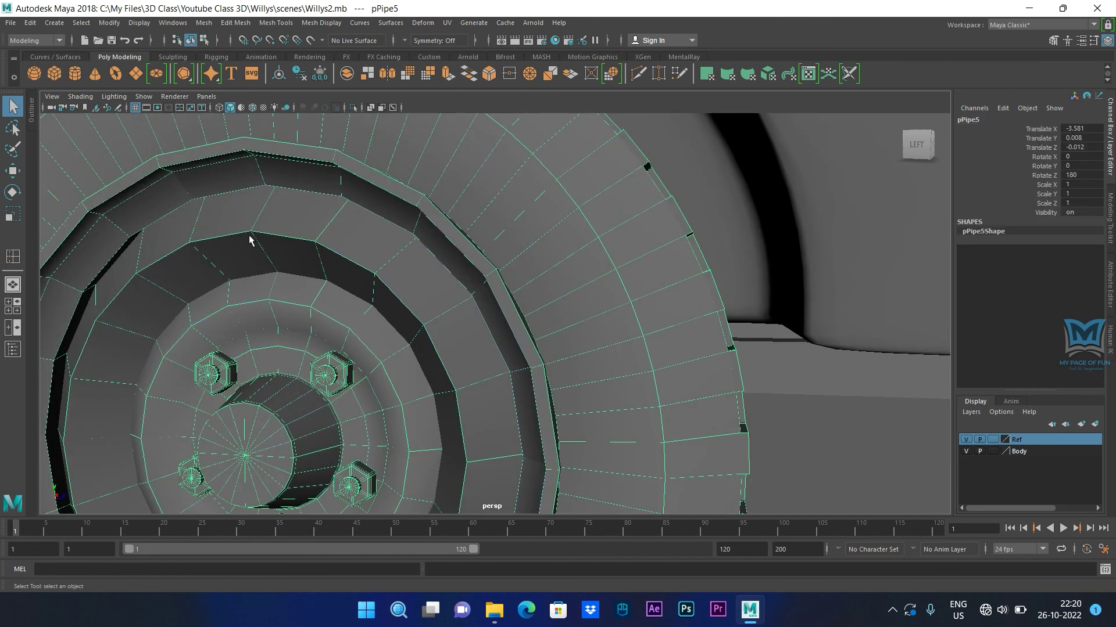
{"action": "right_click_drag", "start_coordinate": [256, 154], "coordinate": [211, 156], "text": "shift"}
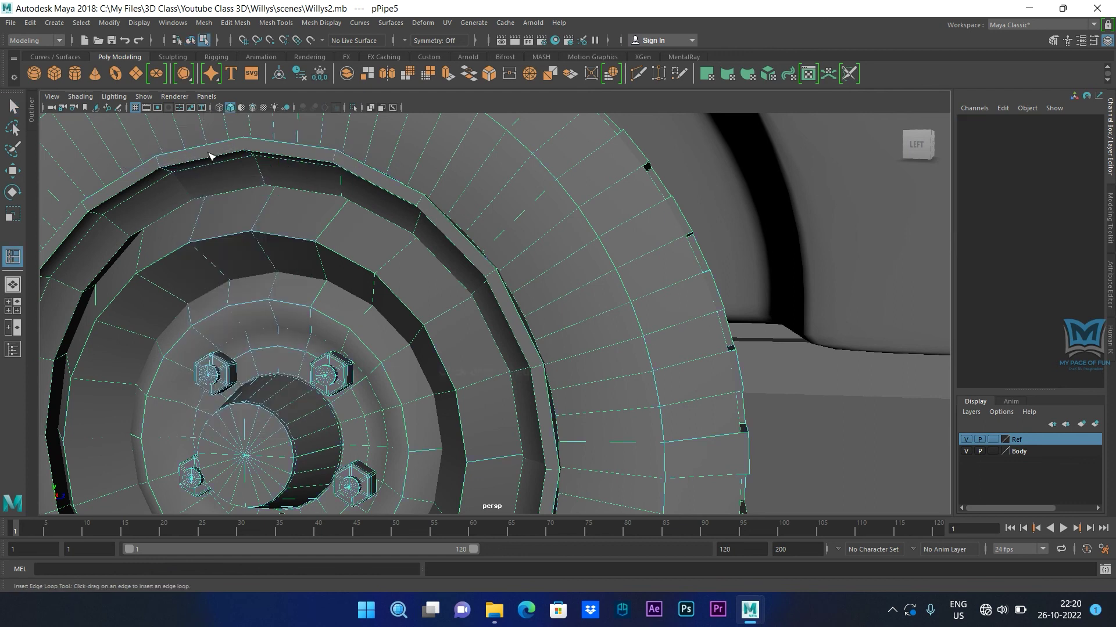
{"action": "left_click", "coordinate": [160, 164]}
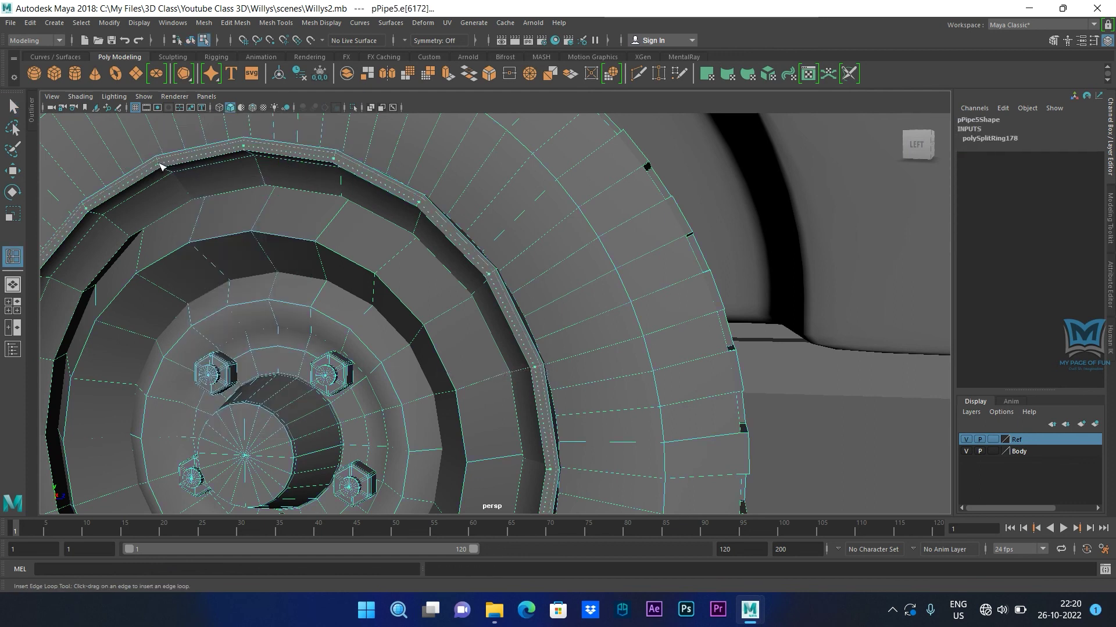
{"action": "left_click", "coordinate": [161, 165]}
{"action": "scroll", "coordinate": [252, 224], "scroll_direction": "down", "scroll_amount": 4}
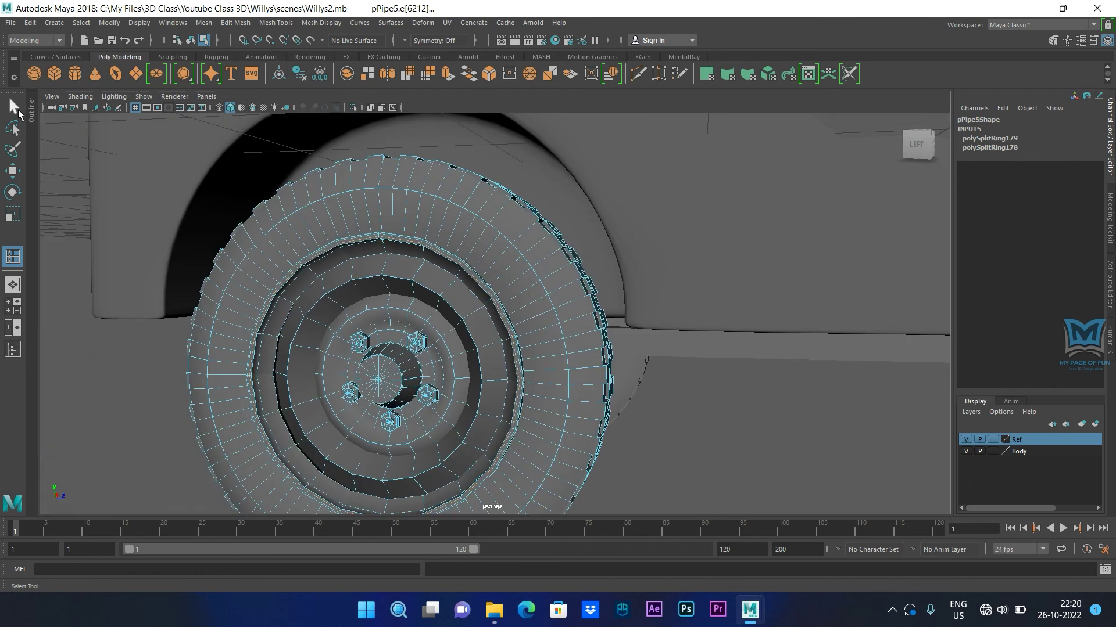
{"action": "left_click", "coordinate": [12, 106]}
Step: Turn smooth preview back on for the original front wheel
{"action": "scroll", "coordinate": [450, 299], "scroll_direction": "down", "scroll_amount": 3}
{"action": "left_click_drag", "start_coordinate": [649, 346], "coordinate": [434, 336], "text": "alt"}
{"action": "scroll", "coordinate": [483, 354], "scroll_direction": "down", "scroll_amount": 8}
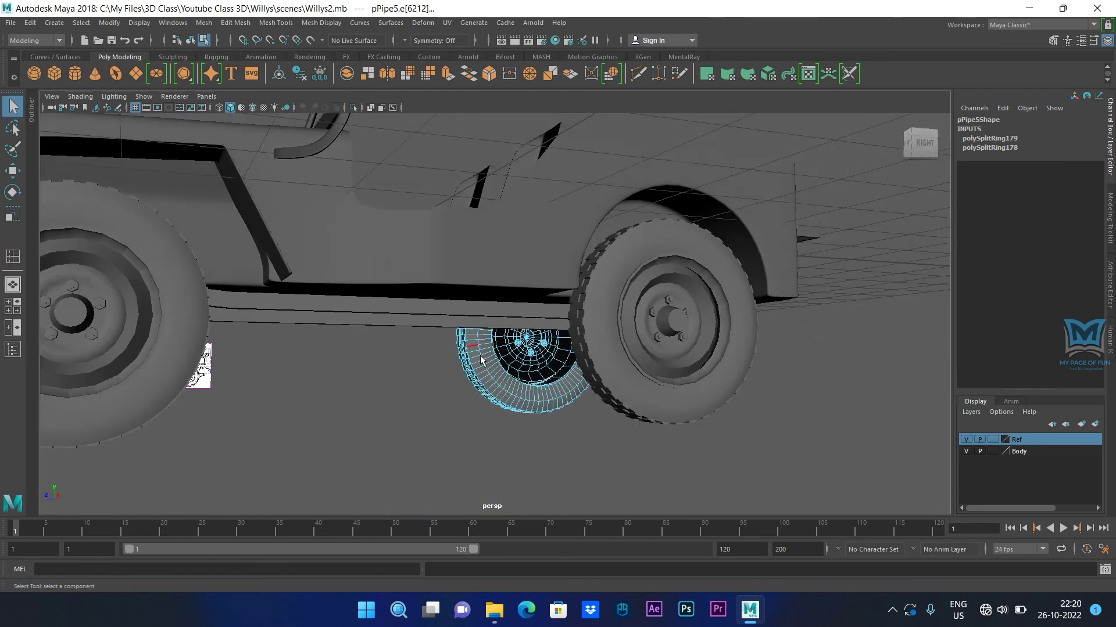
{"action": "left_click_drag", "start_coordinate": [333, 404], "coordinate": [361, 383], "text": "alt"}
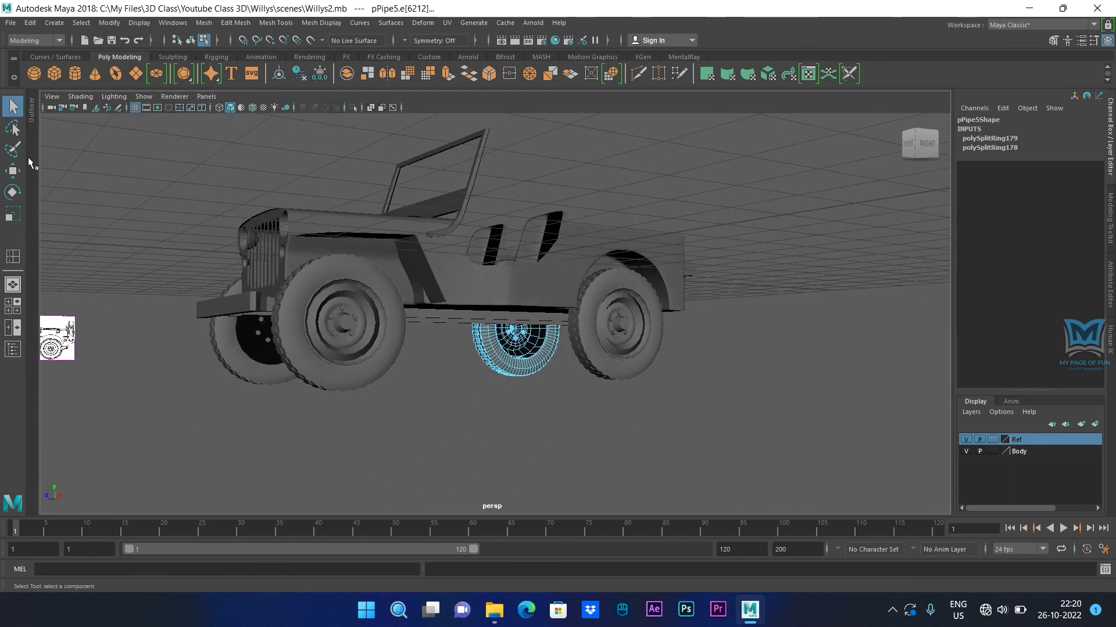
{"action": "left_click", "coordinate": [354, 382]}
{"action": "key", "text": "3"}
{"action": "scroll", "coordinate": [354, 383], "scroll_direction": "up", "scroll_amount": 6}
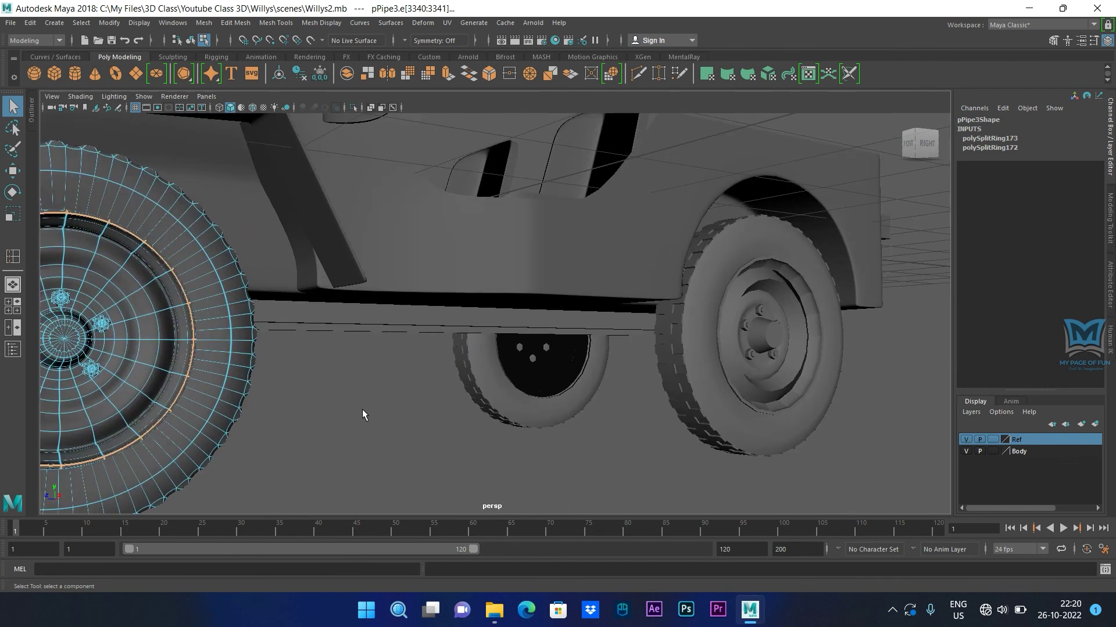
{"action": "left_click", "coordinate": [361, 410]}
Step: Turn smooth preview back on for the original rear wheel
{"action": "middle_click_drag", "start_coordinate": [258, 403], "coordinate": [556, 432], "text": "alt"}
{"action": "right_click_drag", "start_coordinate": [613, 331], "coordinate": [671, 261]}
{"action": "left_click", "coordinate": [880, 472]}
{"action": "middle_click_drag", "start_coordinate": [879, 472], "coordinate": [712, 358], "text": "alt"}
{"action": "left_click", "coordinate": [657, 371]}
{"action": "key", "text": "3"}
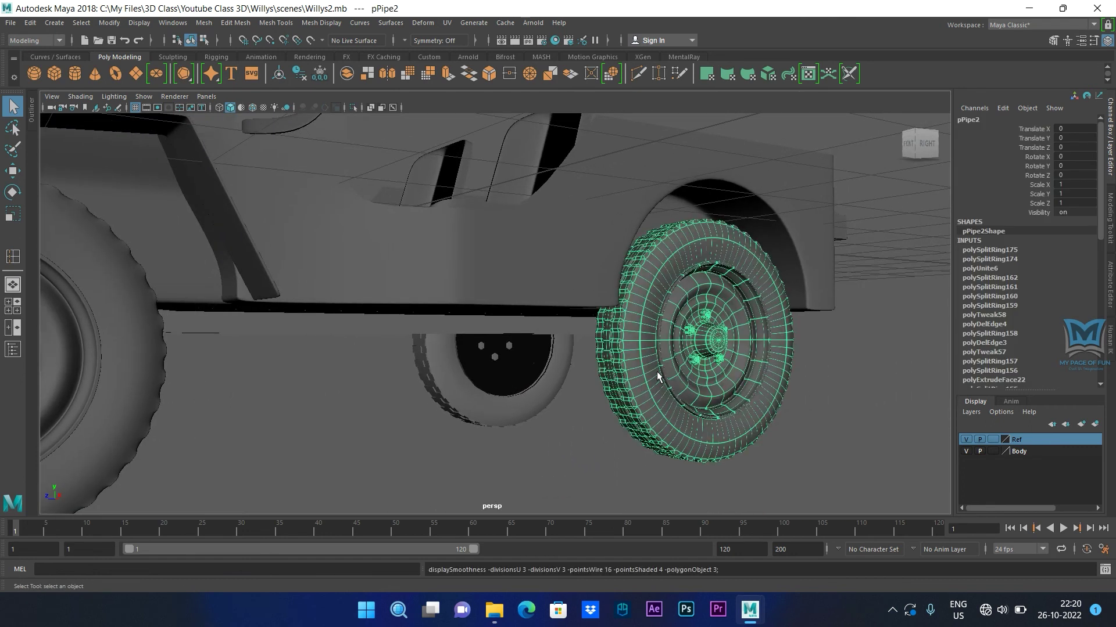
Step: Turn smooth preview back on for the flipped front wheel
{"action": "scroll", "coordinate": [575, 370], "scroll_direction": "down", "scroll_amount": 5}
{"action": "middle_click_drag", "start_coordinate": [295, 448], "coordinate": [469, 410], "text": "alt"}
{"action": "left_click", "coordinate": [472, 408]}
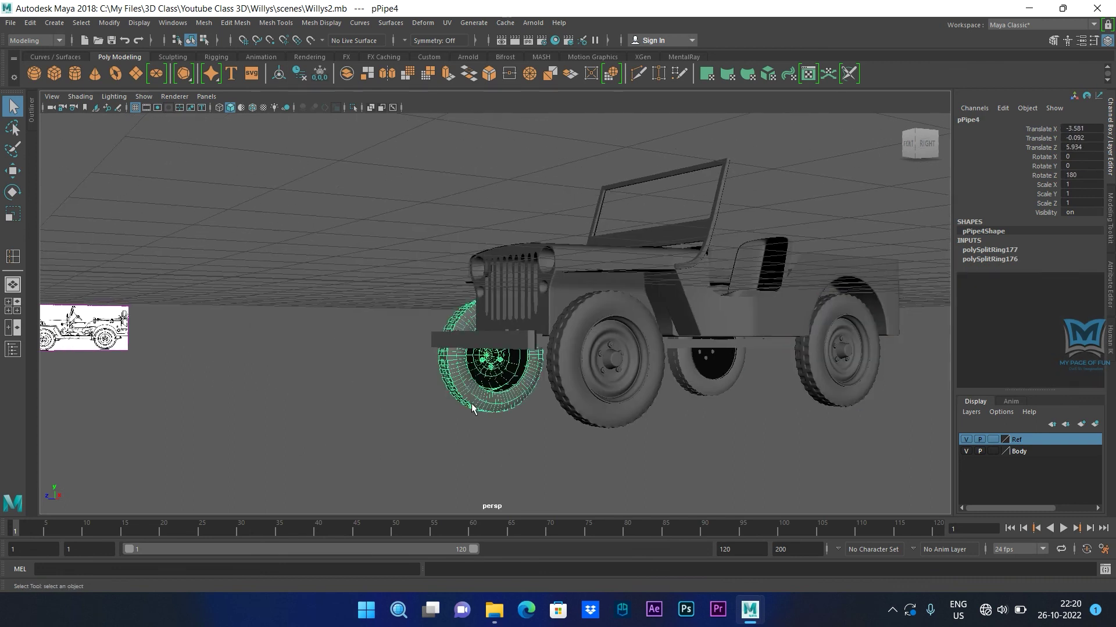
{"action": "key", "text": "3"}
Step: Turn smooth preview back on for the flipped rear wheel and clear the selection
{"action": "left_click", "coordinate": [699, 388]}
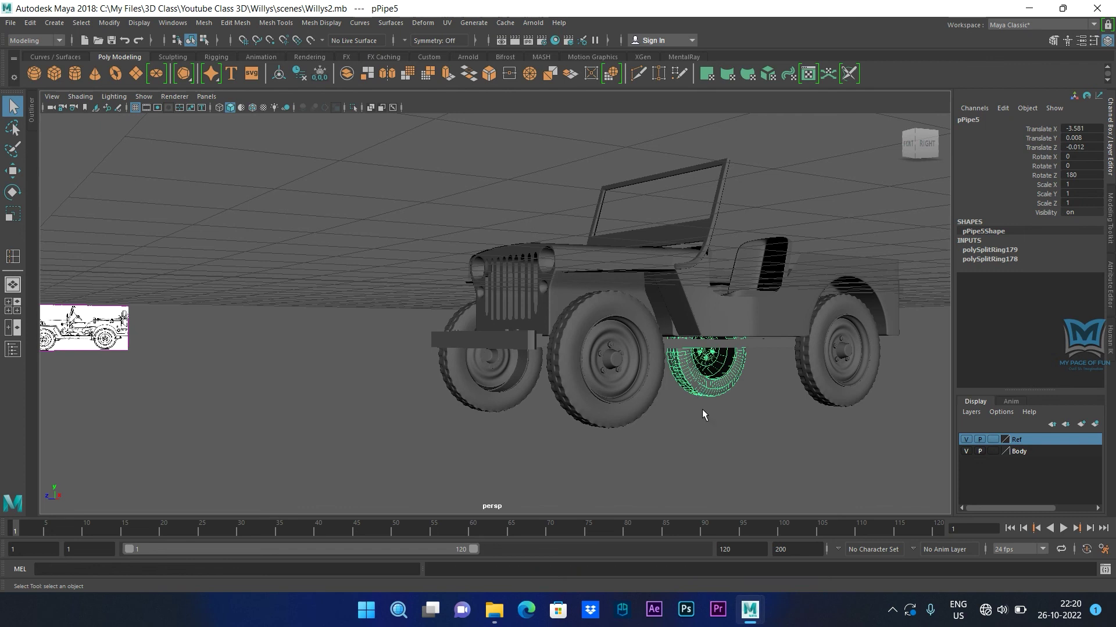
{"action": "left_click", "coordinate": [680, 412]}
{"action": "scroll", "coordinate": [679, 412], "scroll_direction": "down", "scroll_amount": 3}
{"action": "left_click_drag", "start_coordinate": [418, 416], "coordinate": [729, 423], "text": "alt"}
{"action": "scroll", "coordinate": [510, 413], "scroll_direction": "up", "scroll_amount": 5}
{"action": "left_click_drag", "start_coordinate": [637, 428], "coordinate": [508, 408], "text": "alt"}
{"action": "left_click", "coordinate": [507, 407]}
{"action": "key", "text": "3"}
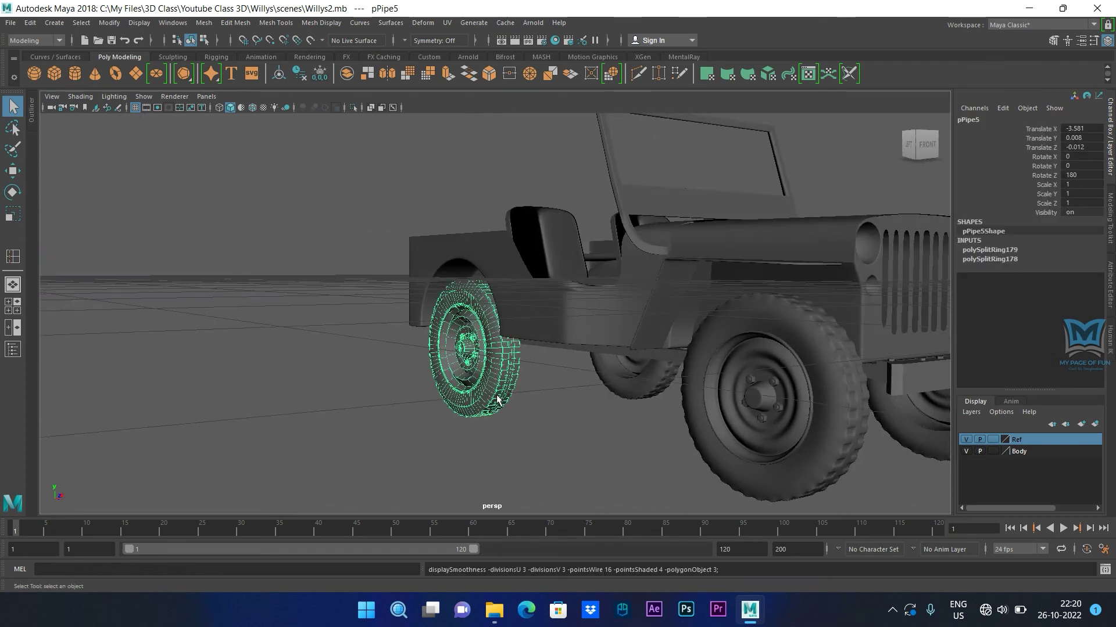
{"action": "left_click", "coordinate": [557, 410]}
Step: Review the jeep with its four wheels in perspective and save the scene
{"action": "scroll", "coordinate": [558, 403], "scroll_direction": "down", "scroll_amount": 3}
{"action": "left_click_drag", "start_coordinate": [558, 403], "coordinate": [607, 410], "text": "alt"}
{"action": "scroll", "coordinate": [609, 408], "scroll_direction": "up", "scroll_amount": 4}
{"action": "middle_click_drag", "start_coordinate": [617, 415], "coordinate": [551, 351], "text": "alt"}
{"action": "left_click_drag", "start_coordinate": [550, 351], "coordinate": [593, 411], "text": "alt"}
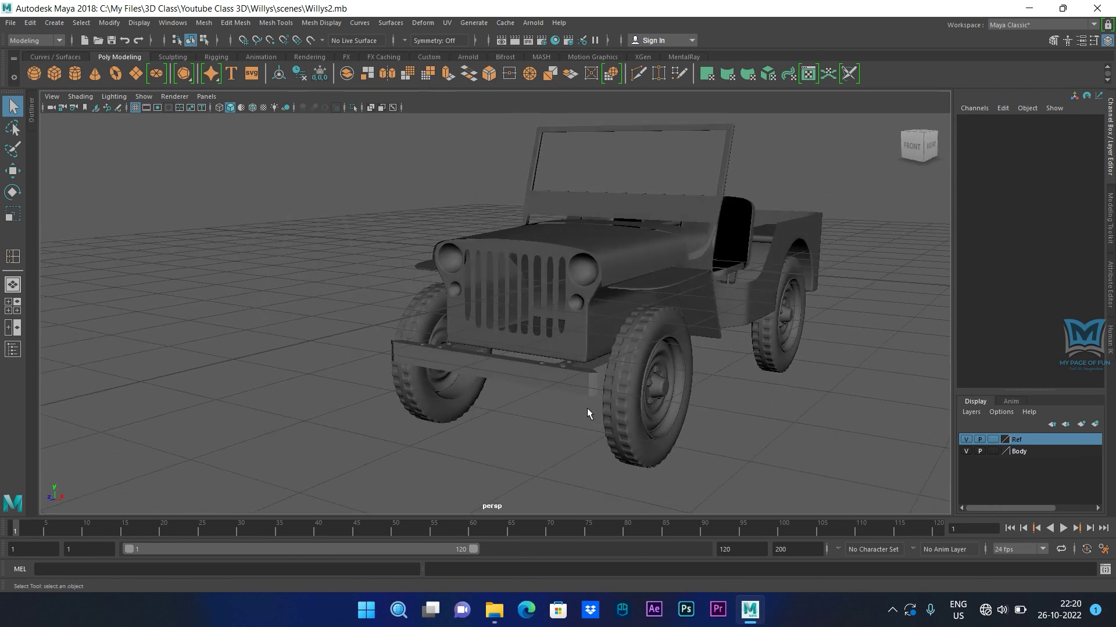
{"action": "key", "text": "ctrl+s"}
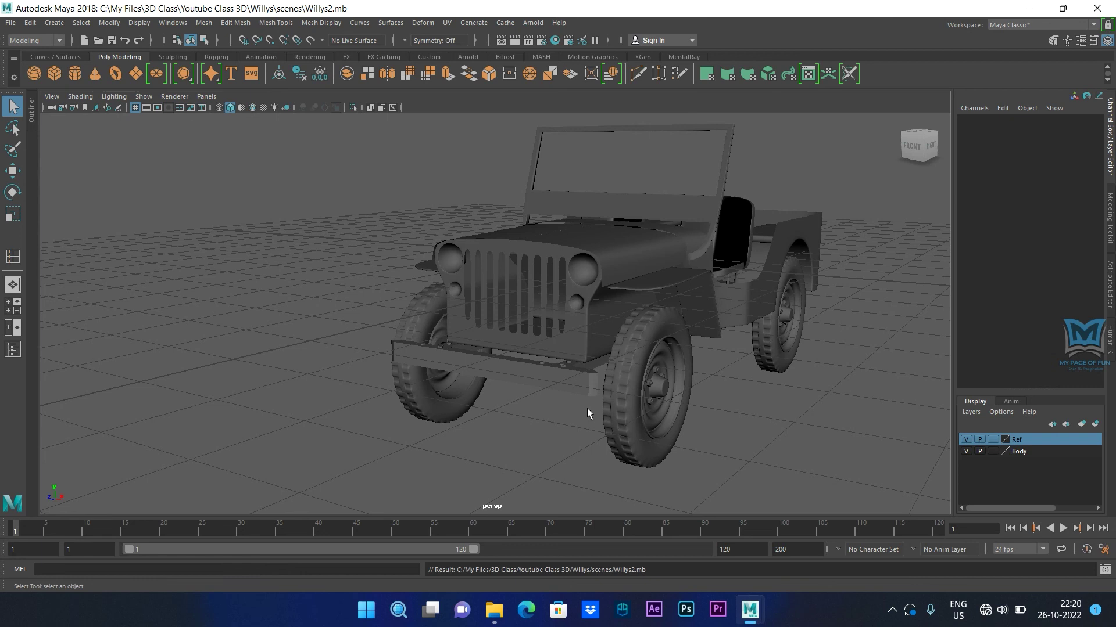
{"action": "left_click", "coordinate": [892, 609]}
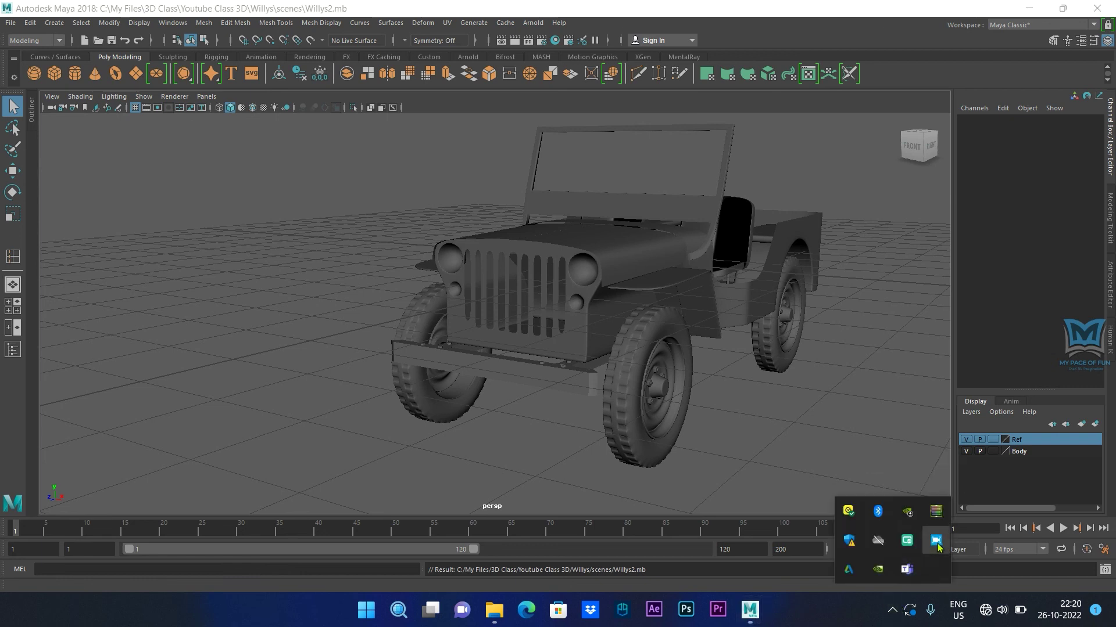